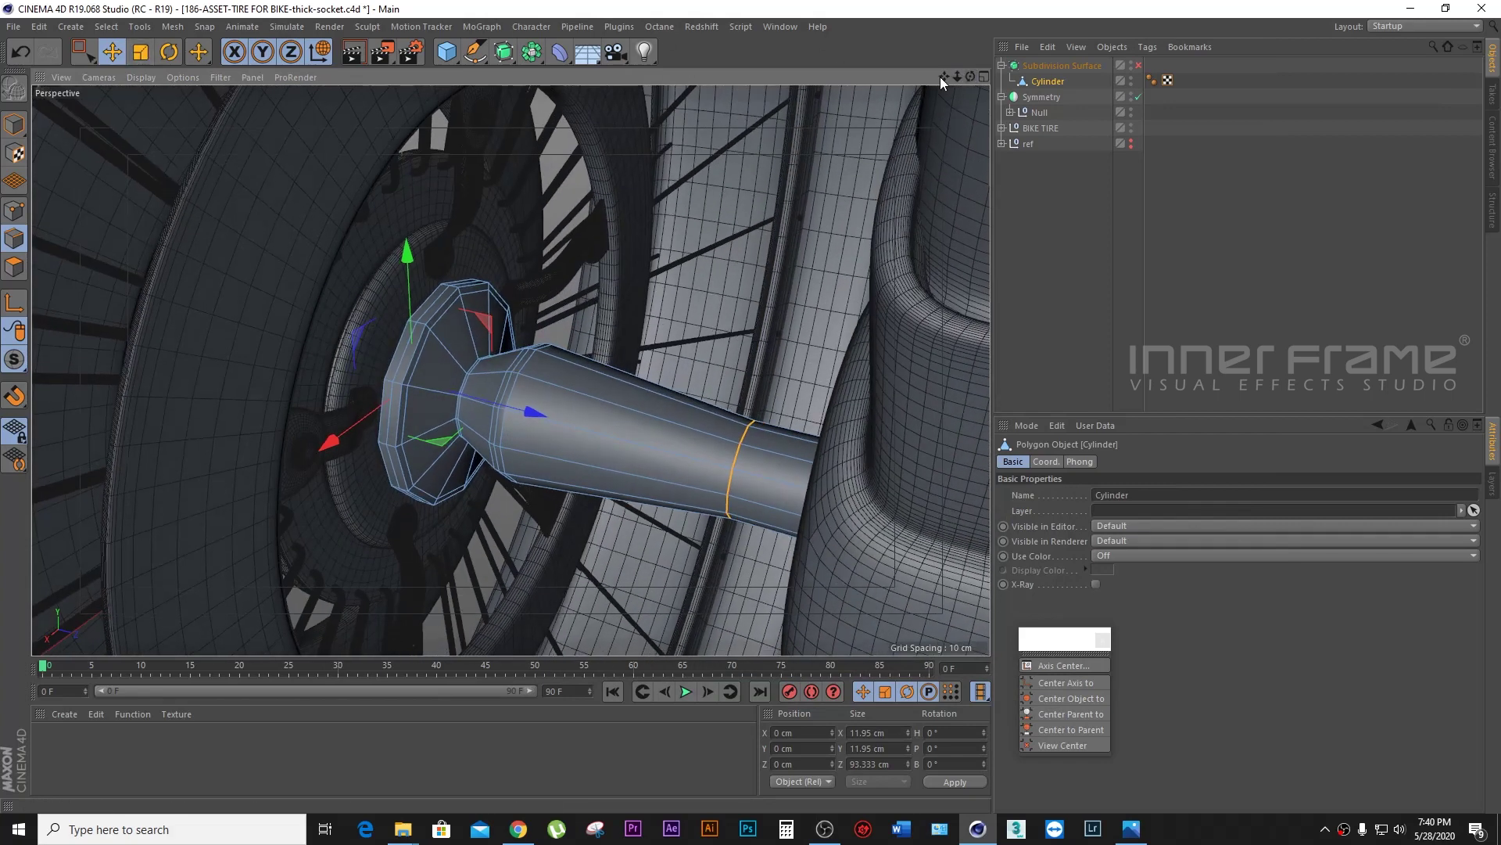
# Step: Bevel the axle shaft's edge loop into a narrow 3.2 cm chamfered polygon band
pyautogui.moveTo(942, 76); pyautogui.dragTo(512, 370)
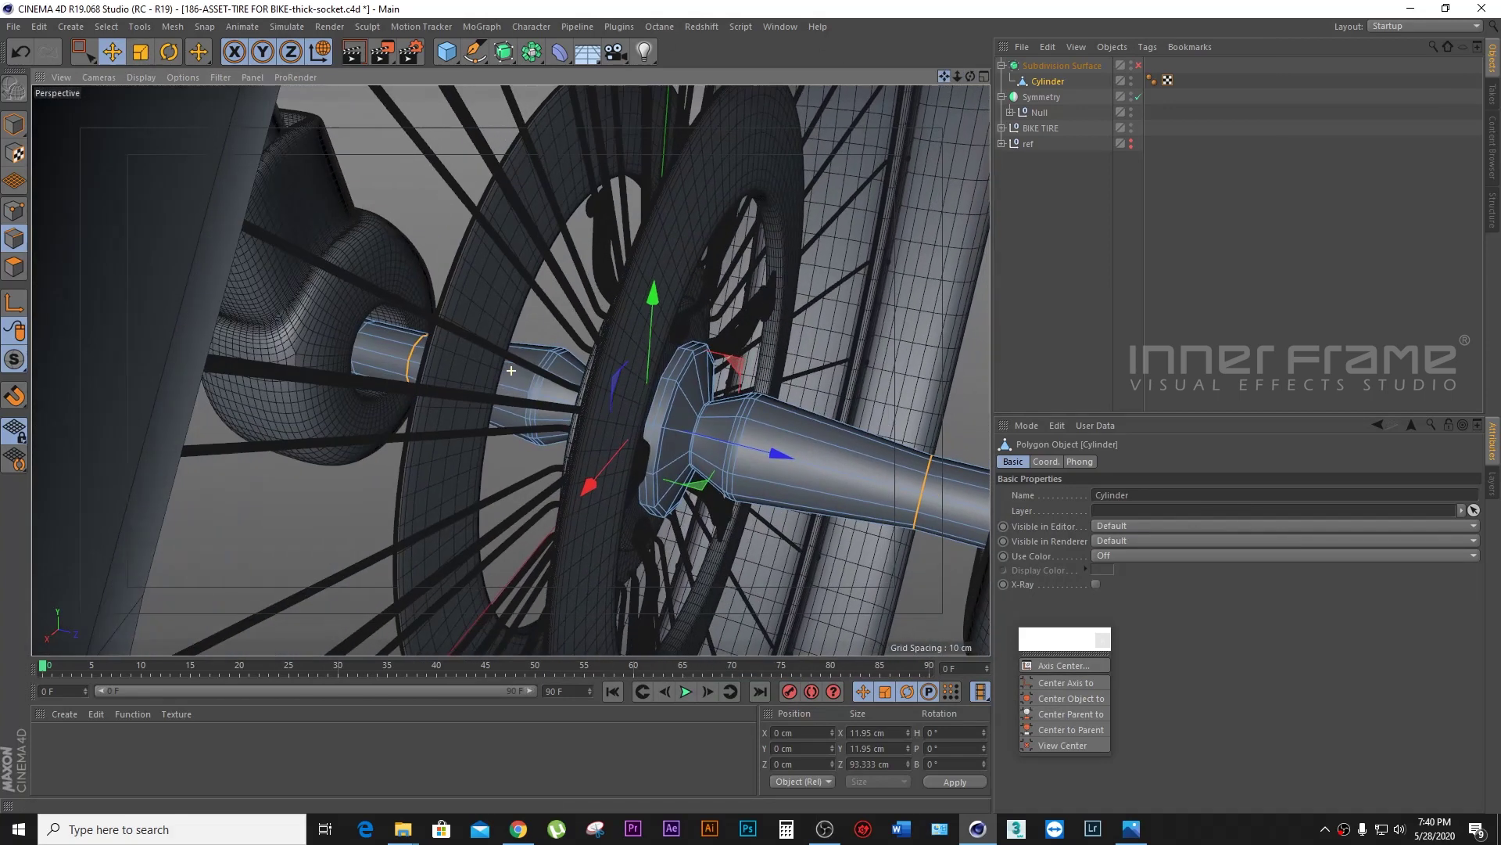
pyautogui.moveTo(511, 370); pyautogui.dragTo(944, 74)
pyautogui.rightClick(736, 378)
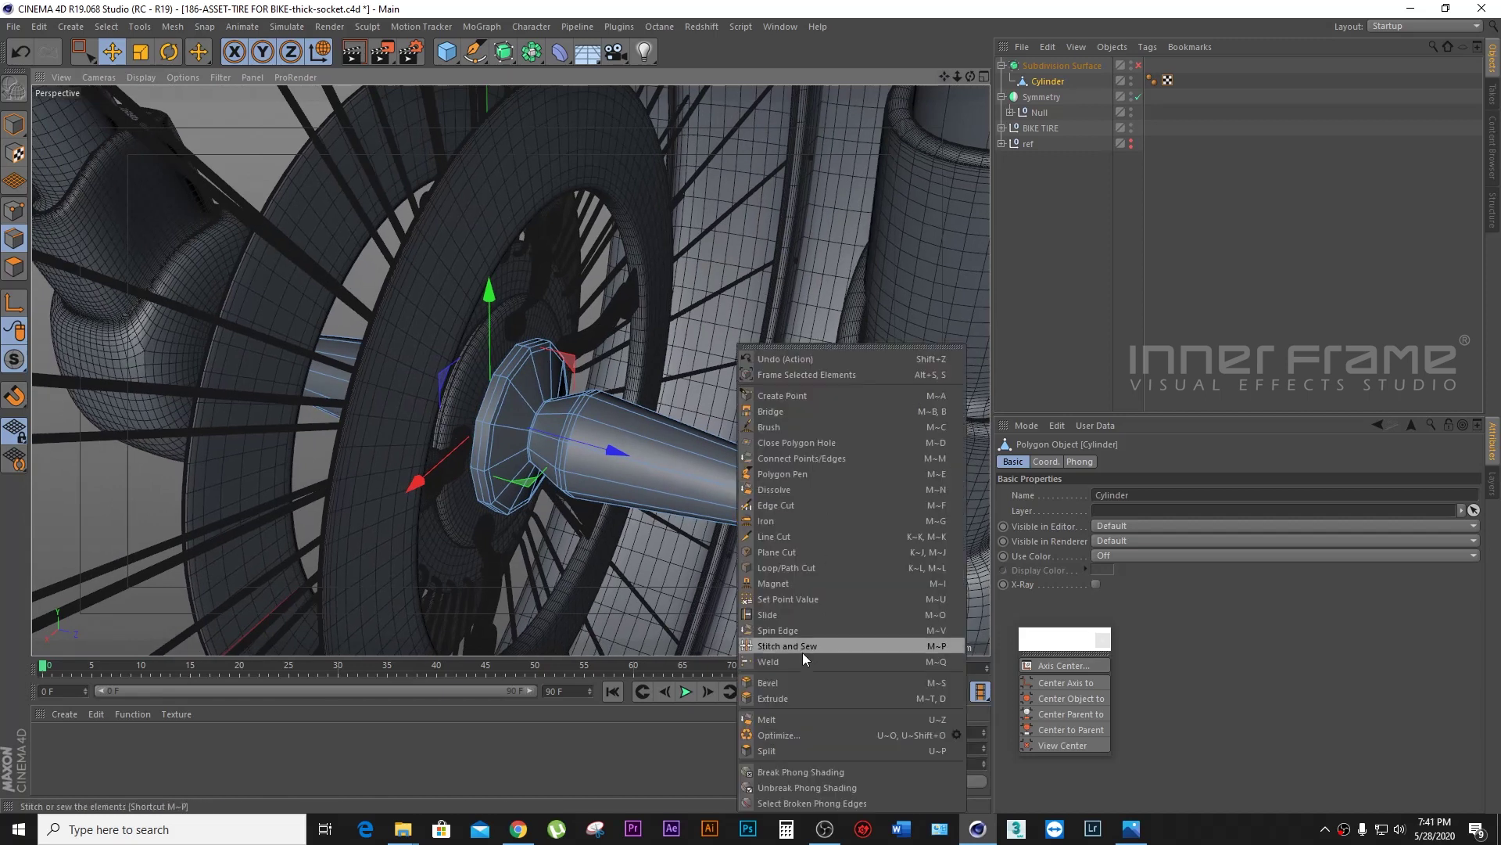
pyautogui.click(779, 684)
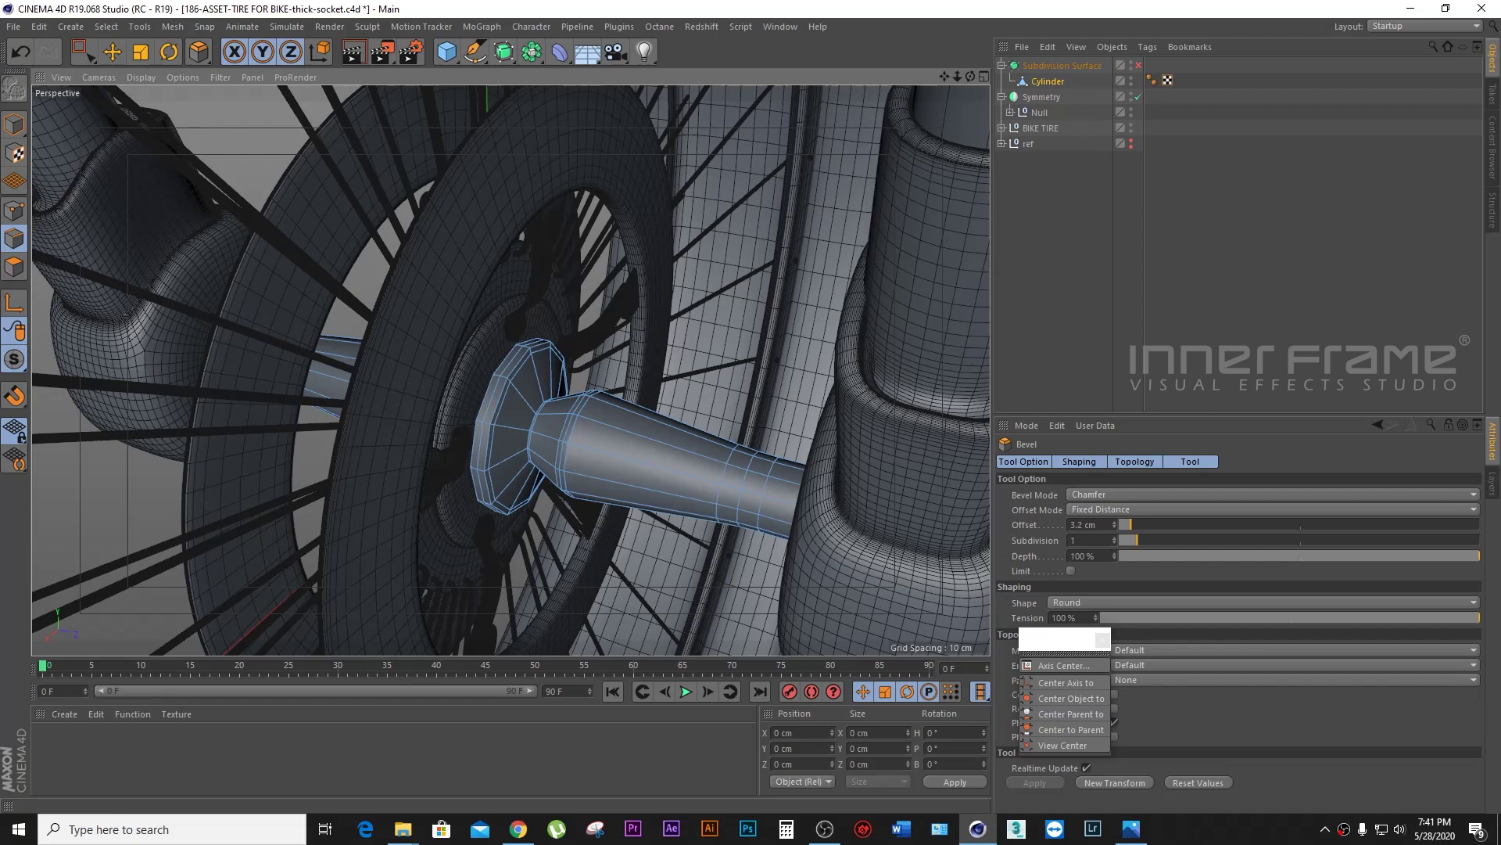
# Step: Stretch the beveled band slightly along the axle, then clear the selection and pick the Cylinder
pyautogui.press('e')
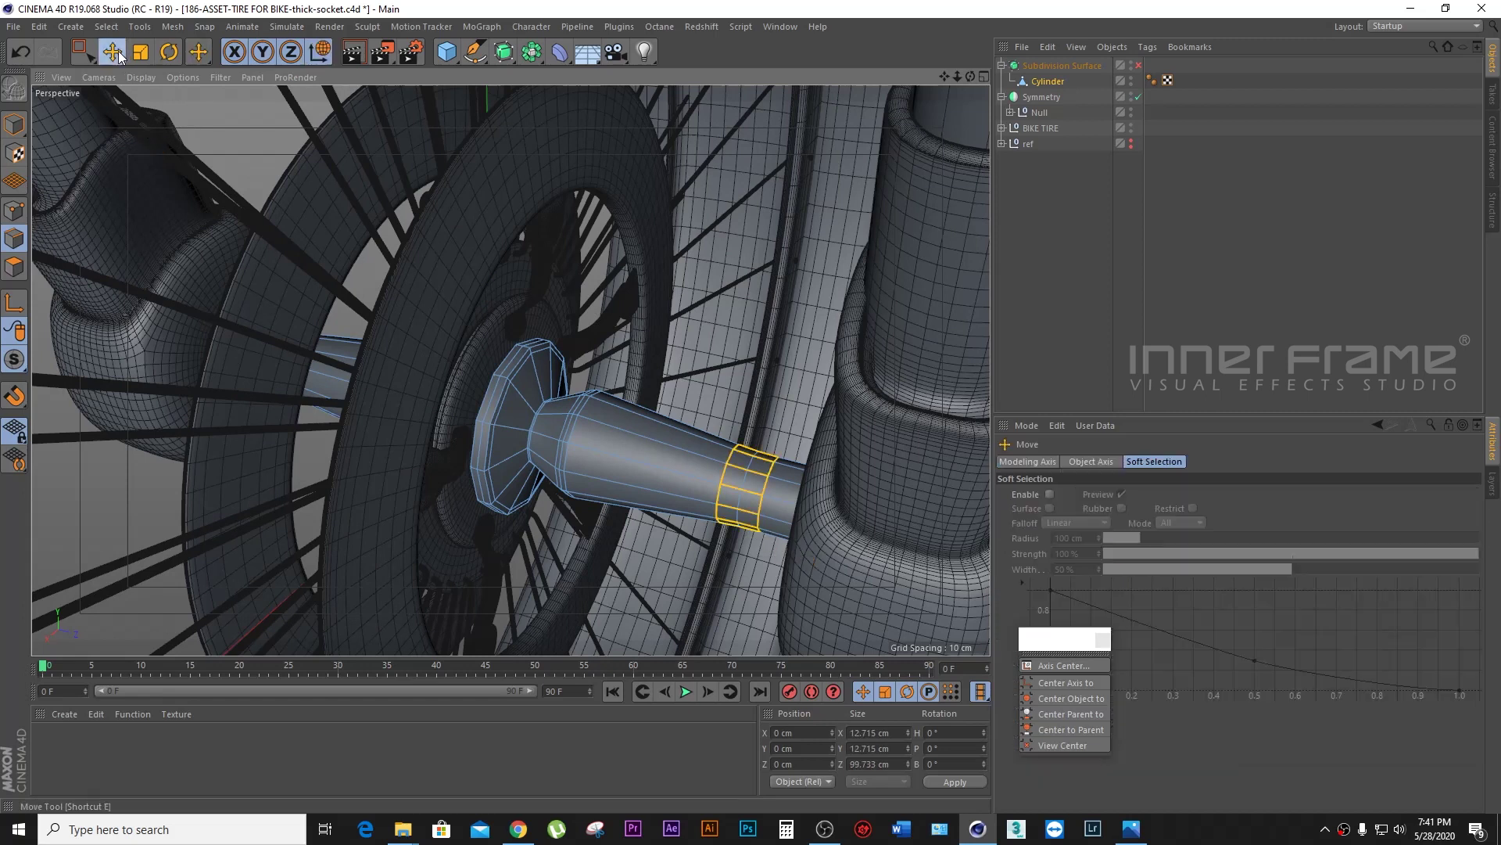
pyautogui.press('t')
pyautogui.moveTo(618, 451); pyautogui.dragTo(626, 463)
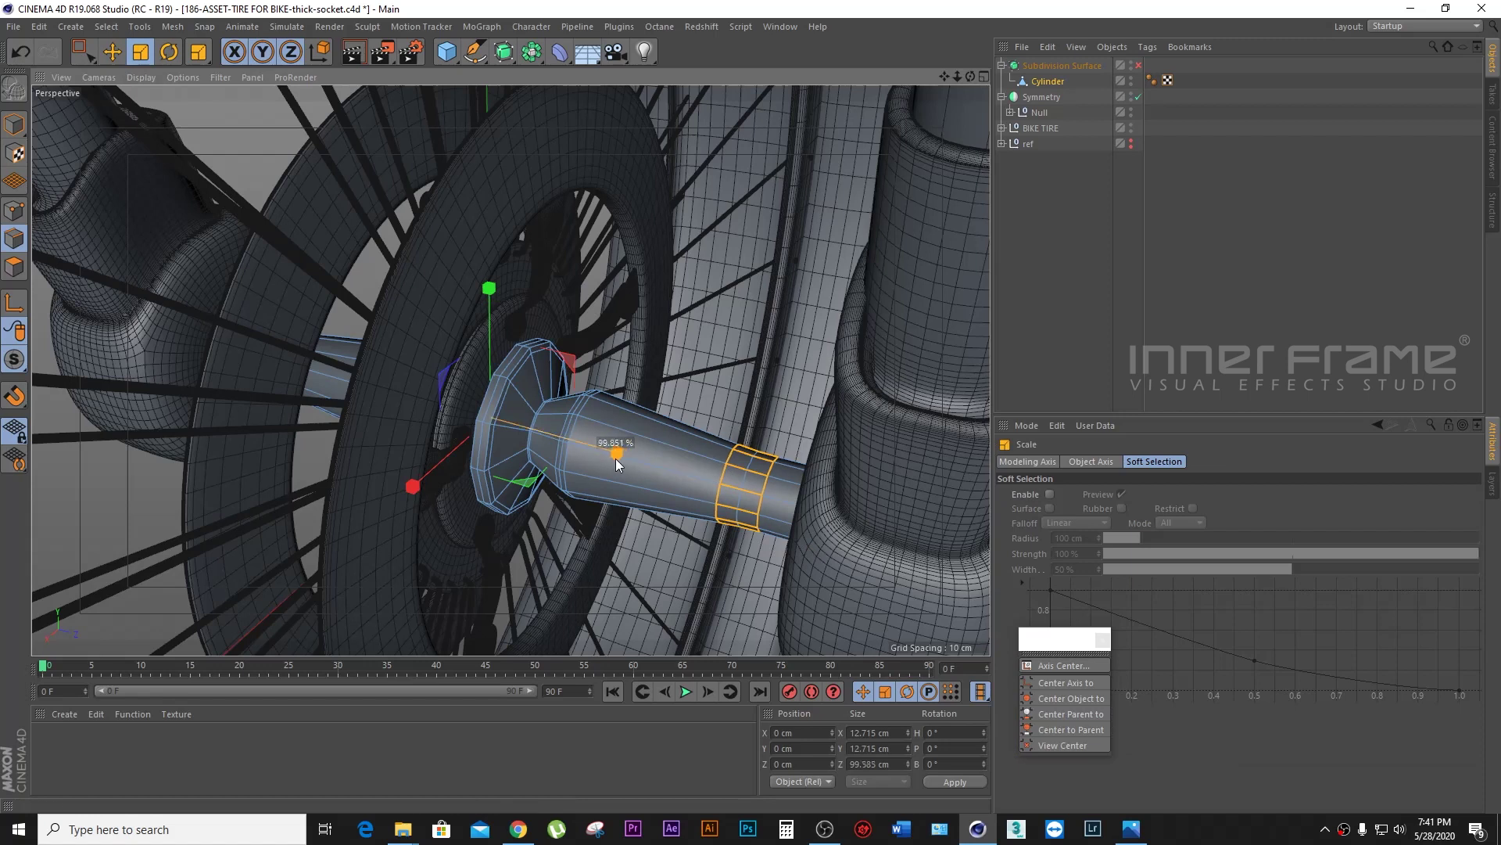
pyautogui.click(1082, 205)
pyautogui.click(781, 494)
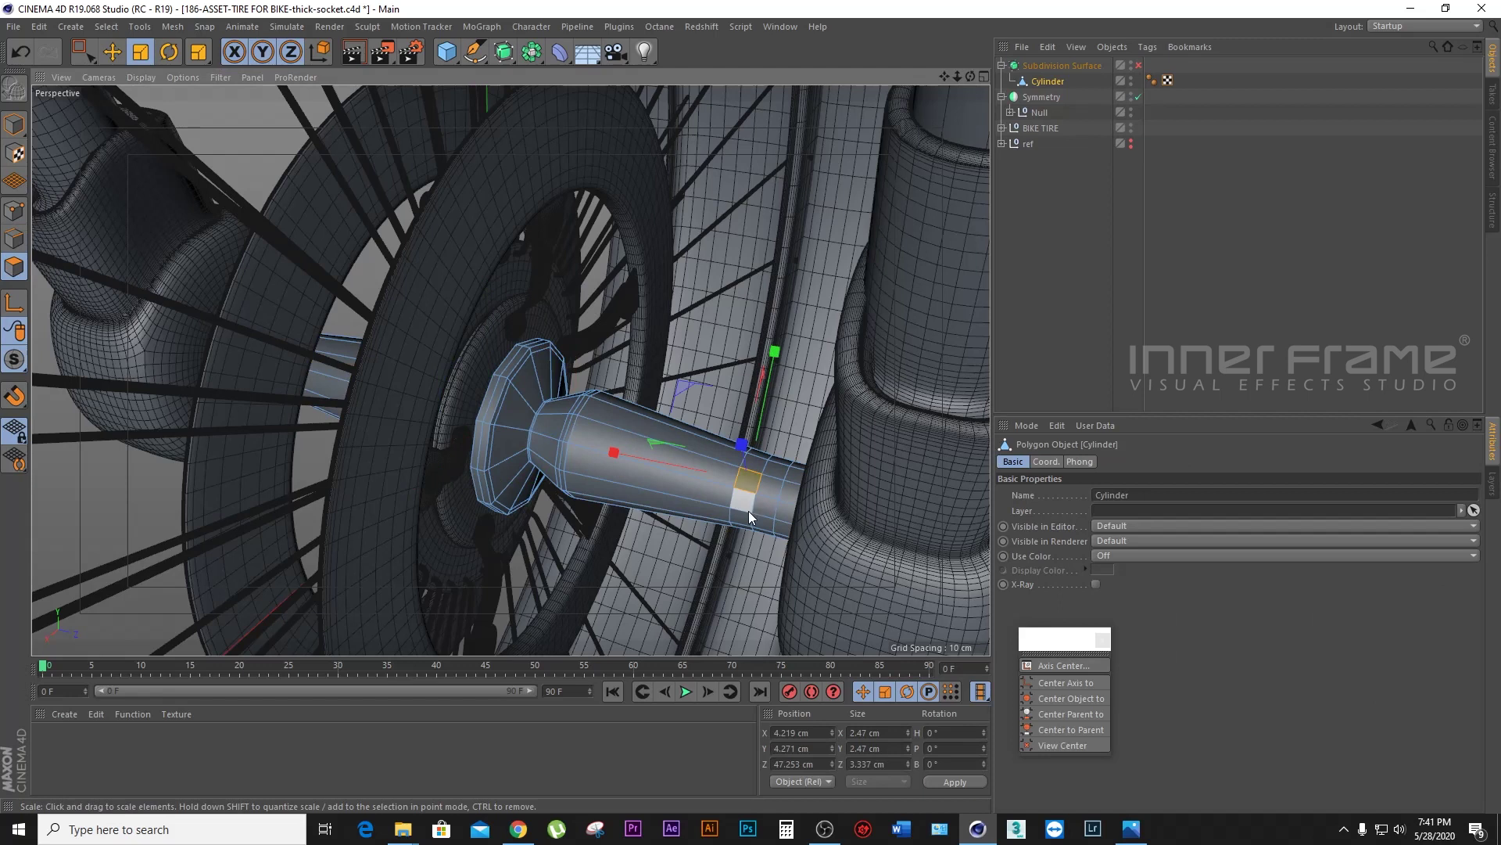
# Step: With Loop Selection, pick several adjacent polygon loops on the axle beside the fork leg
pyautogui.click(82, 51)
pyautogui.click(129, 135)
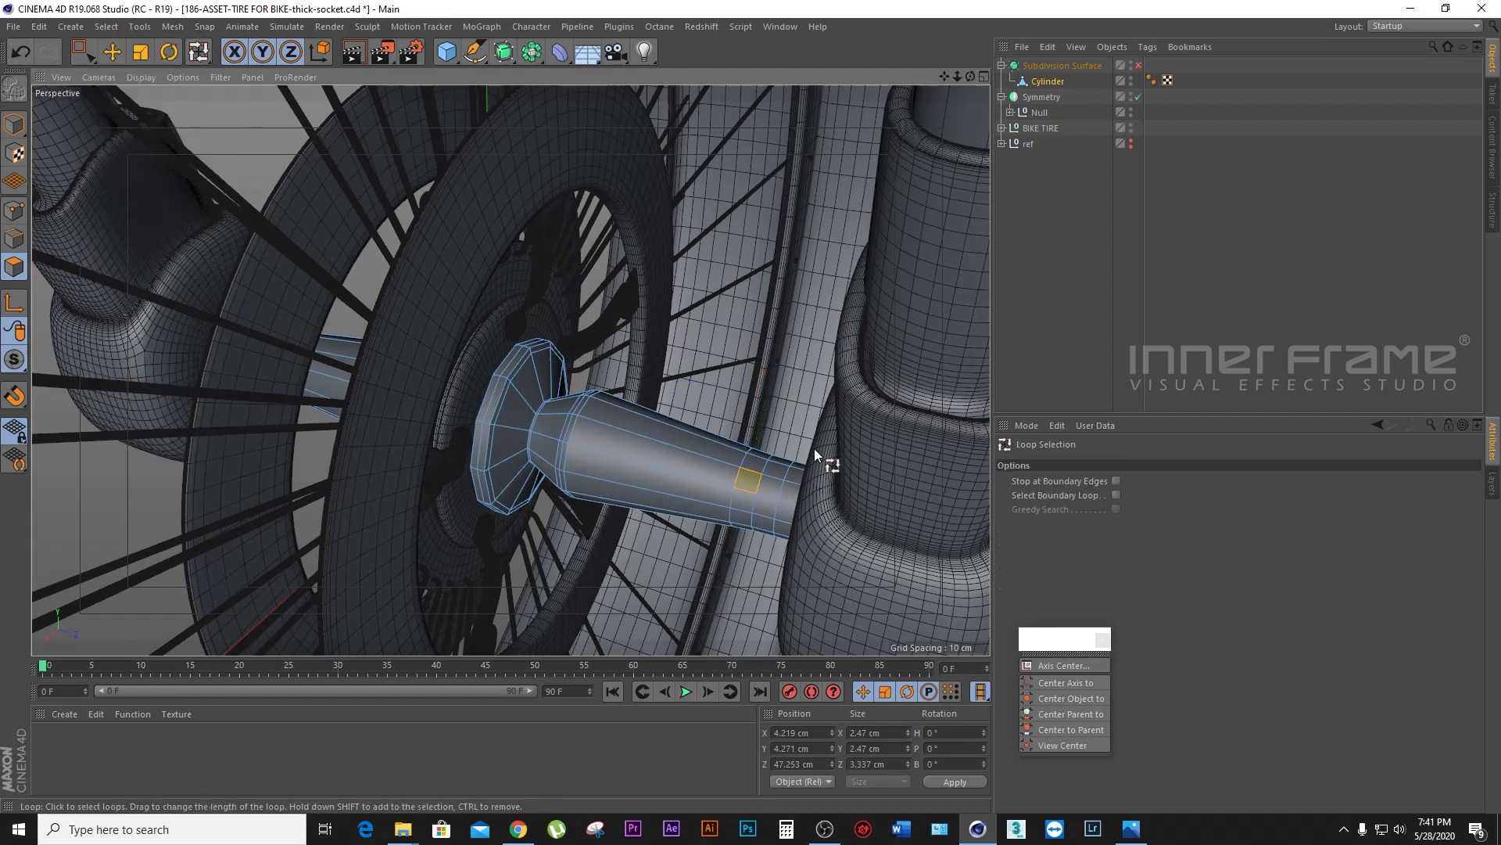
pyautogui.keyDown('shift'); pyautogui.click(771, 493); pyautogui.keyUp('shift')
pyautogui.moveTo(970, 77); pyautogui.dragTo(964, 77)
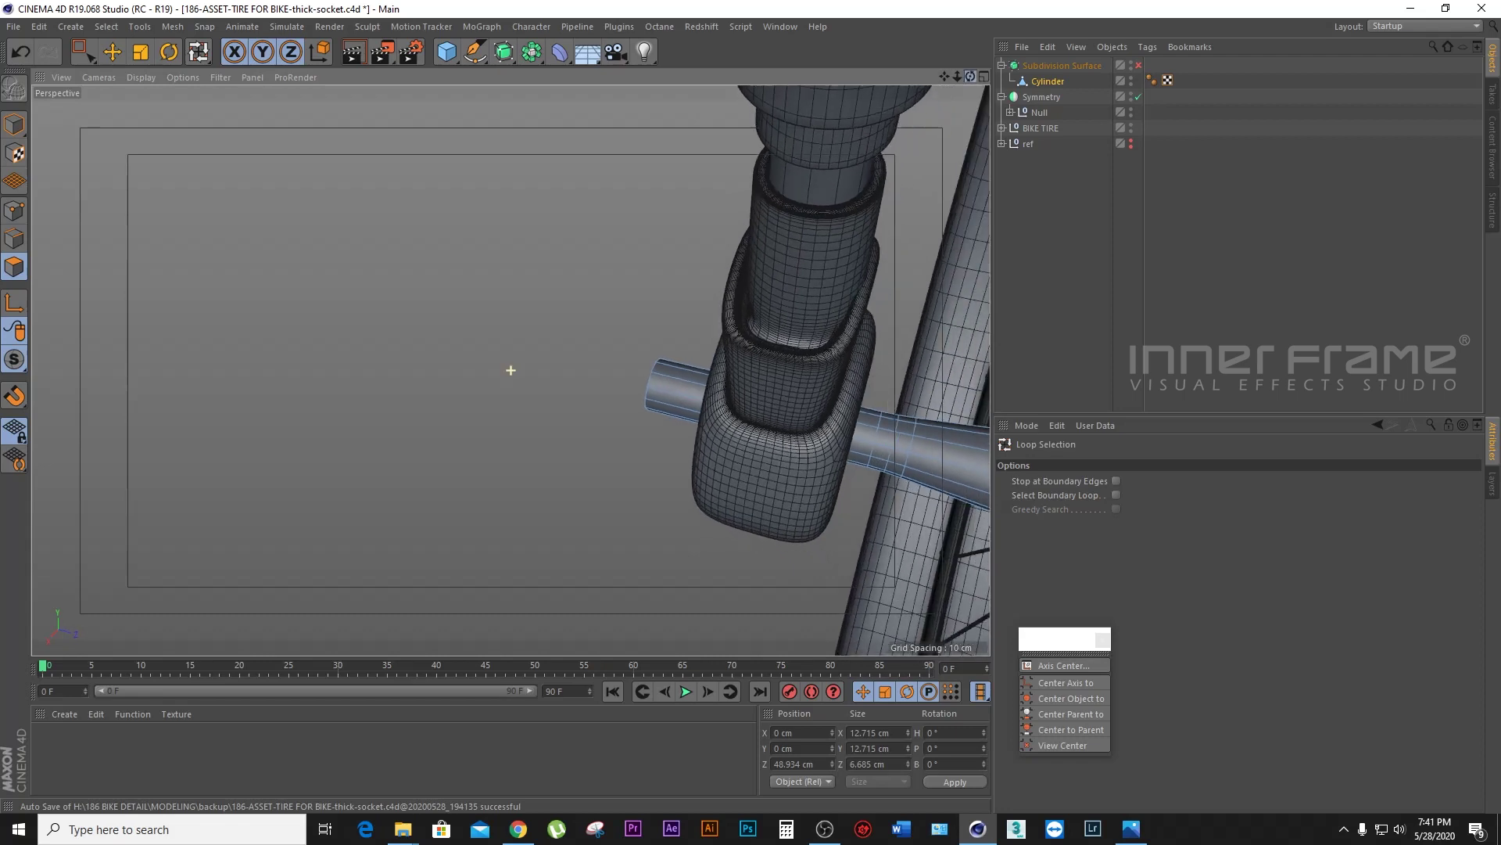
pyautogui.moveTo(957, 77)
pyautogui.mouseDown()
pyautogui.moveTo(985, 77)
pyautogui.moveTo(949, 79)
pyautogui.moveTo(978, 86)
pyautogui.mouseUp()
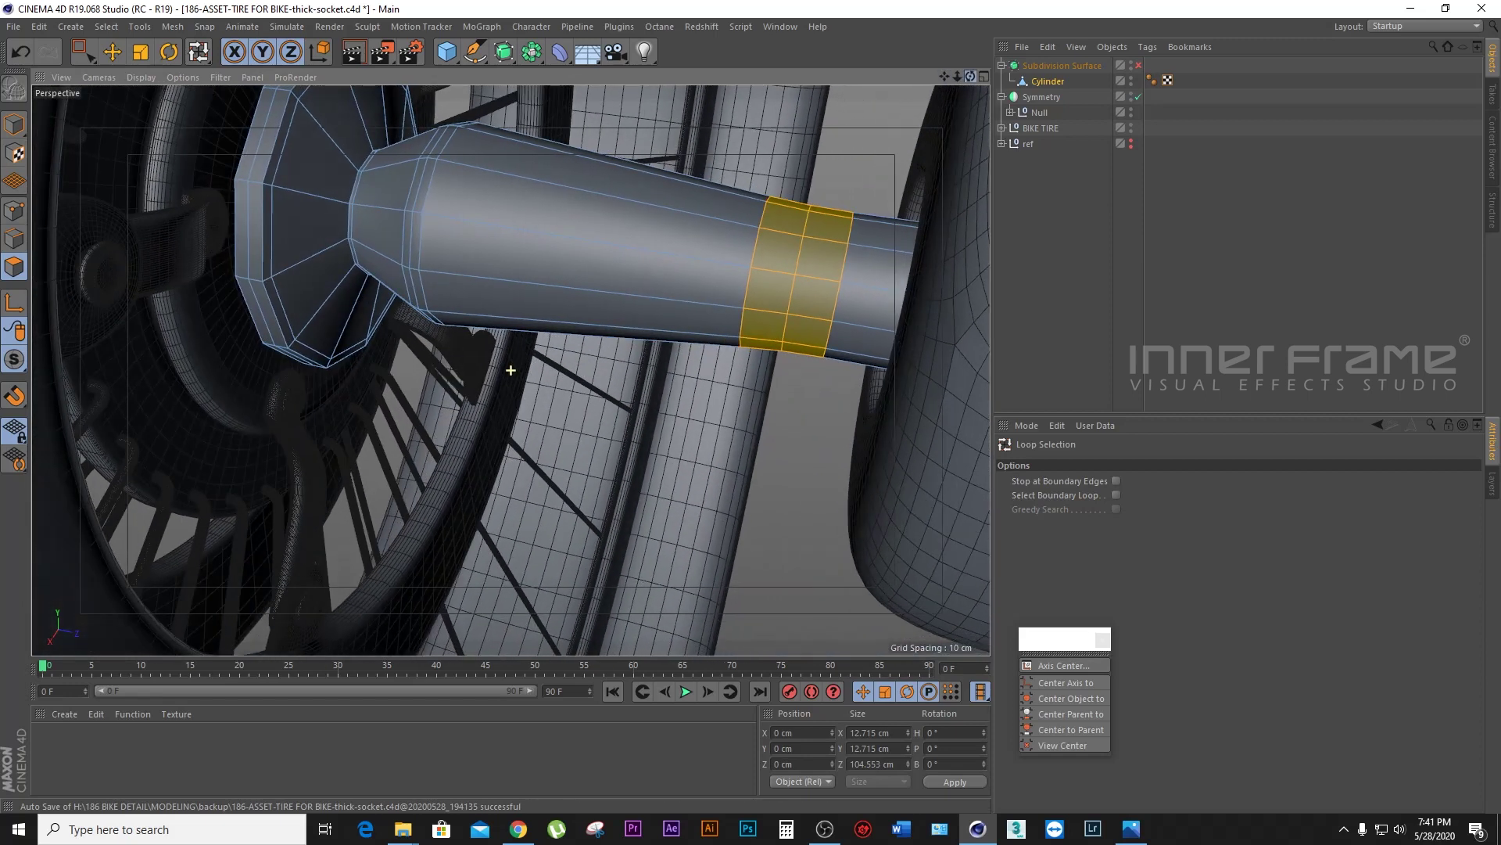
pyautogui.keyDown('shift'); pyautogui.click(815, 248); pyautogui.keyUp('shift')
pyautogui.moveTo(970, 76); pyautogui.dragTo(1017, 110)
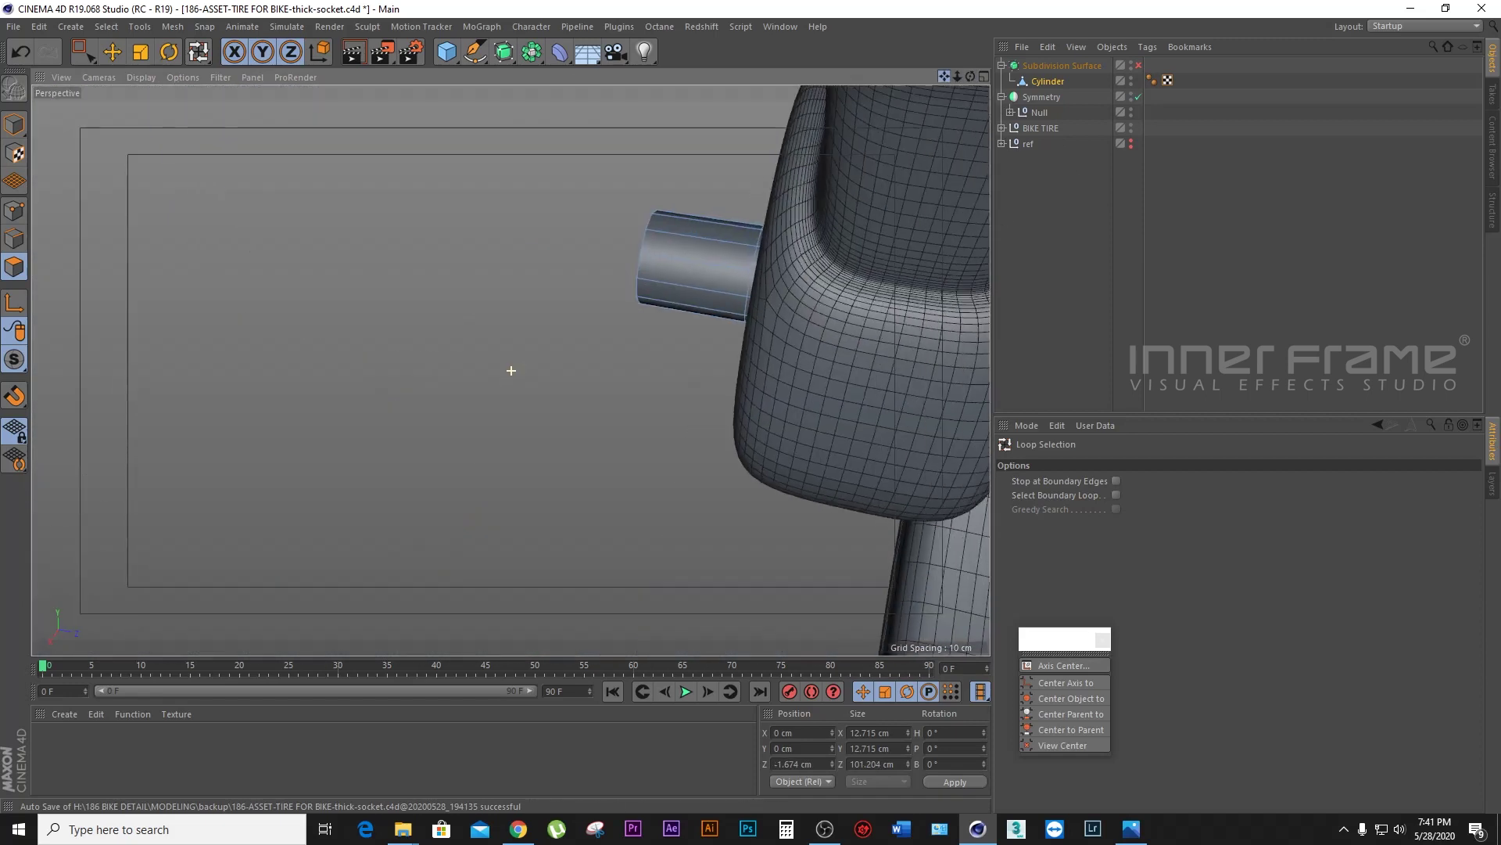
pyautogui.click(825, 290)
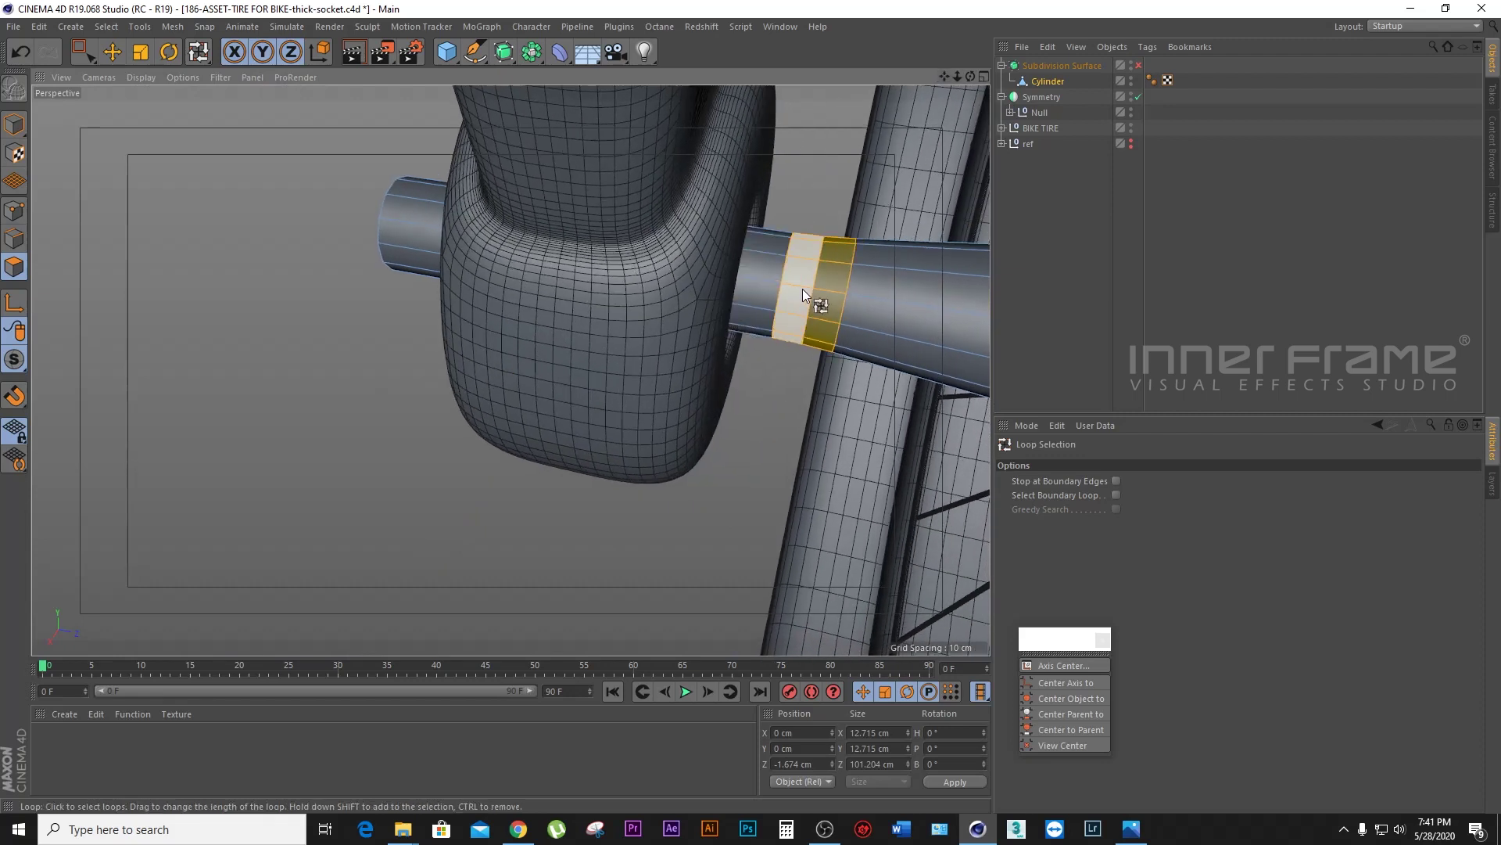
# Step: Add the remaining neighbouring loop and frame the selected band in close view
pyautogui.keyDown('shift'); pyautogui.click(802, 289); pyautogui.keyUp('shift')
pyautogui.moveTo(960, 69); pyautogui.dragTo(961, 110)
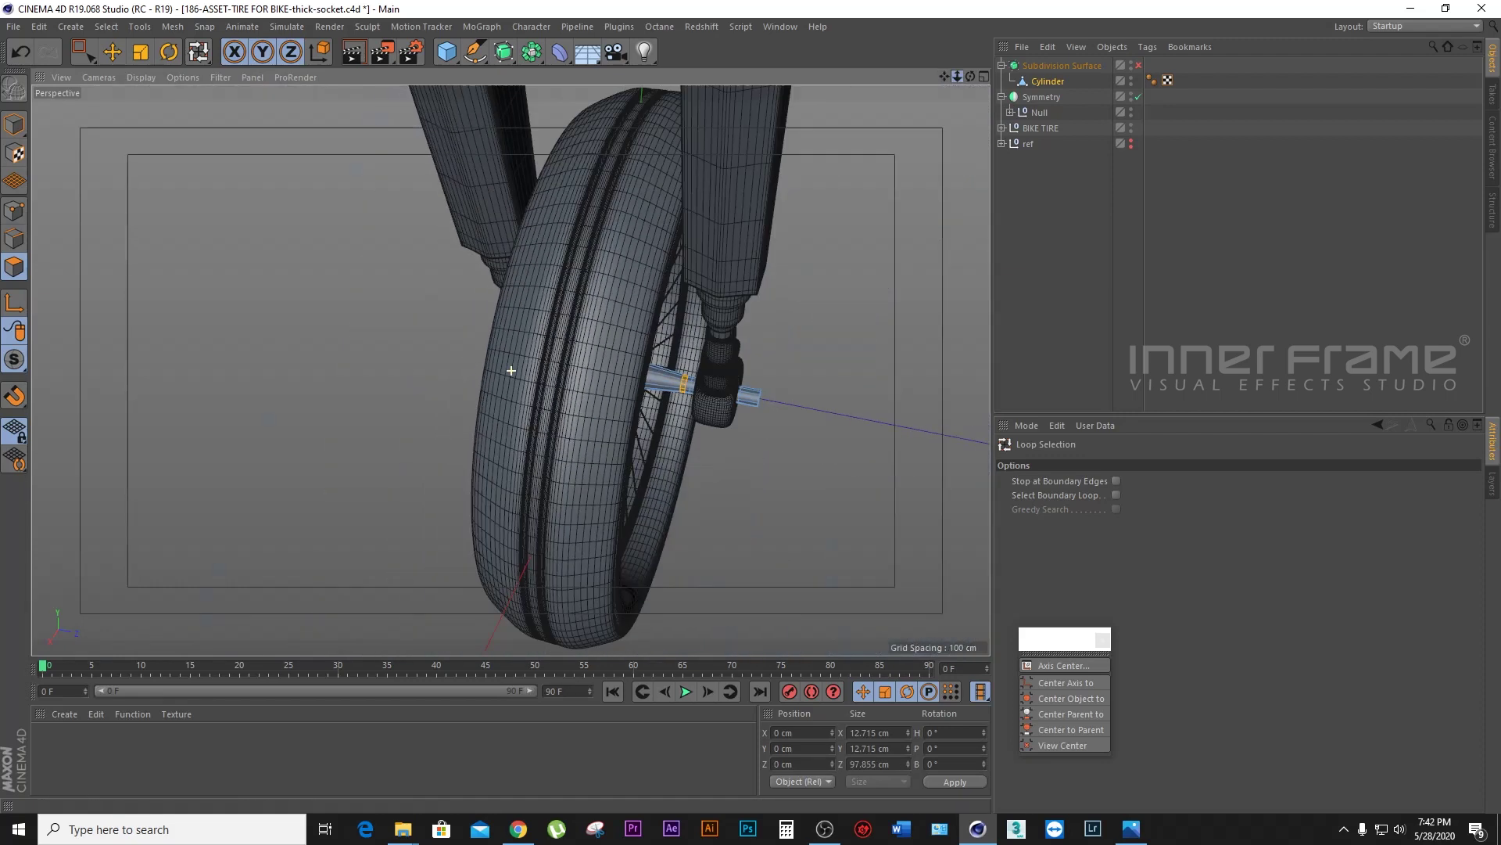
pyautogui.scroll(3, 512, 370)
pyautogui.press('s')
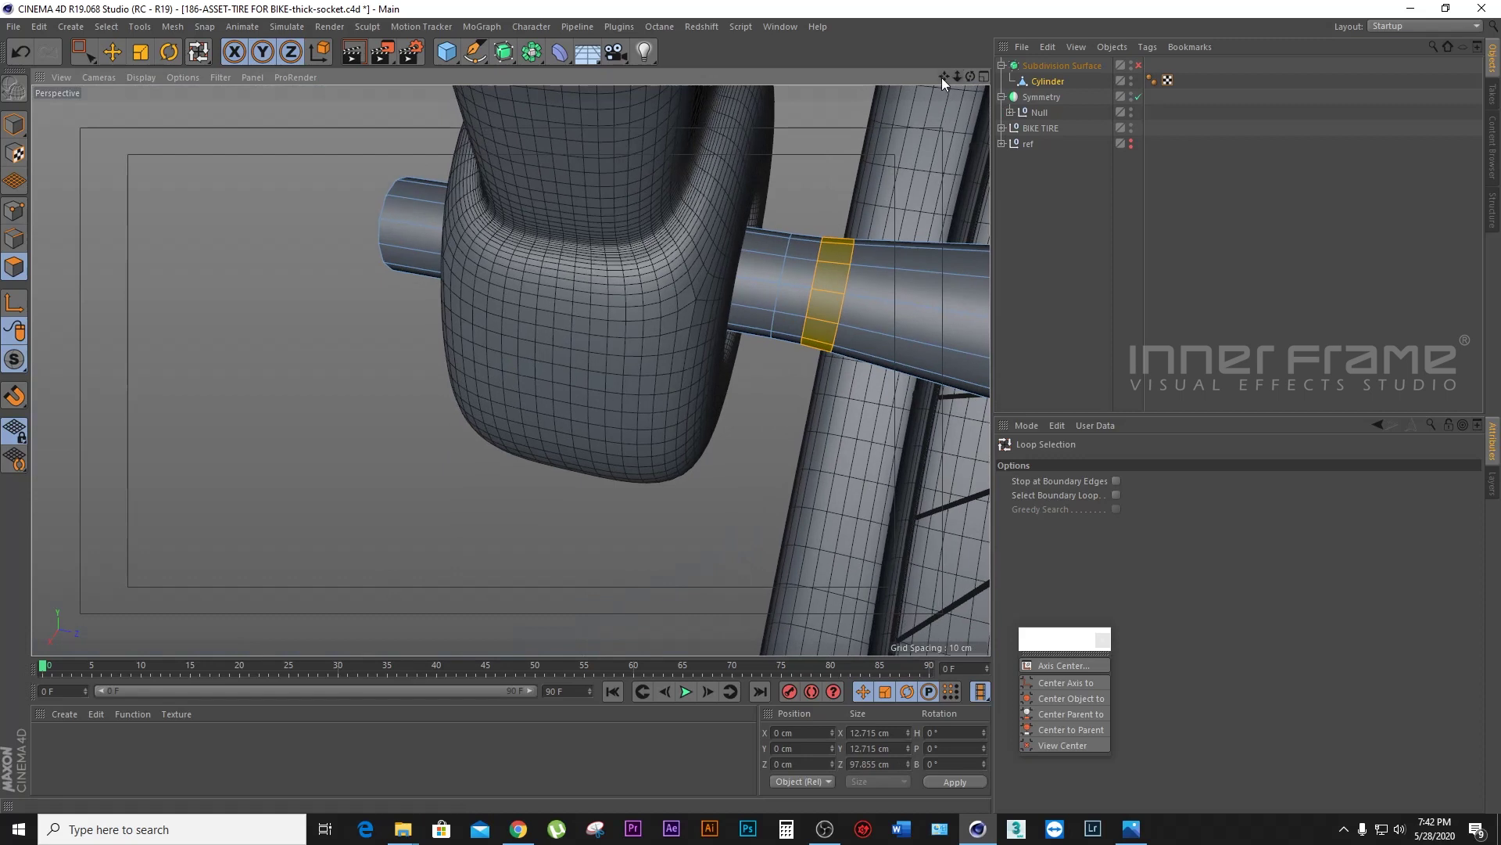
pyautogui.moveTo(942, 78); pyautogui.dragTo(818, 143)
pyautogui.rightClick(767, 161)
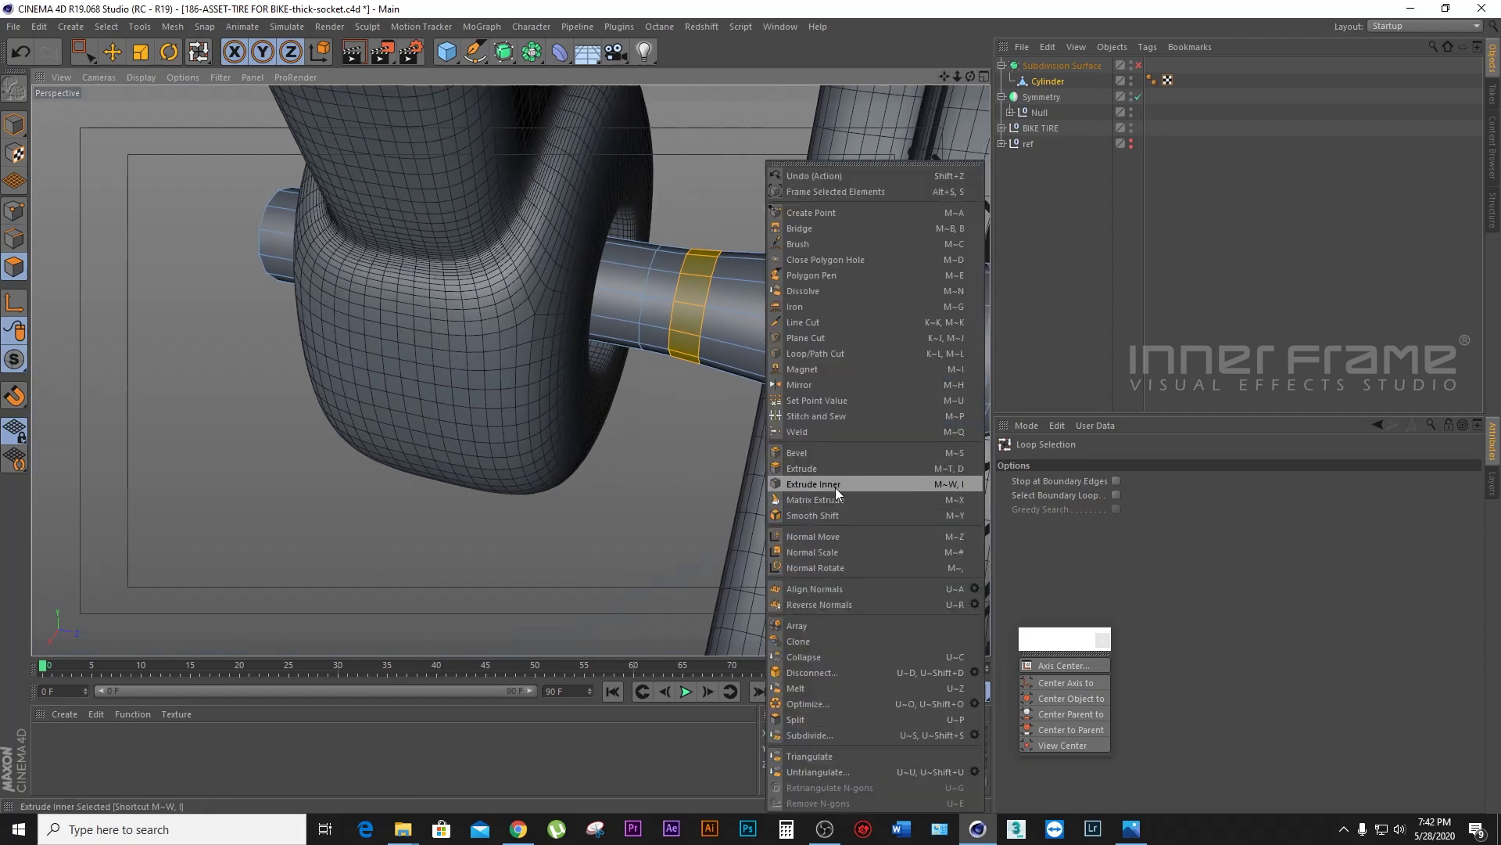
# Step: Inset the band with Extrude Inner, then extrude it outward into a flange of about 9.97 cm
pyautogui.click(835, 485)
pyautogui.rightClick(684, 484)
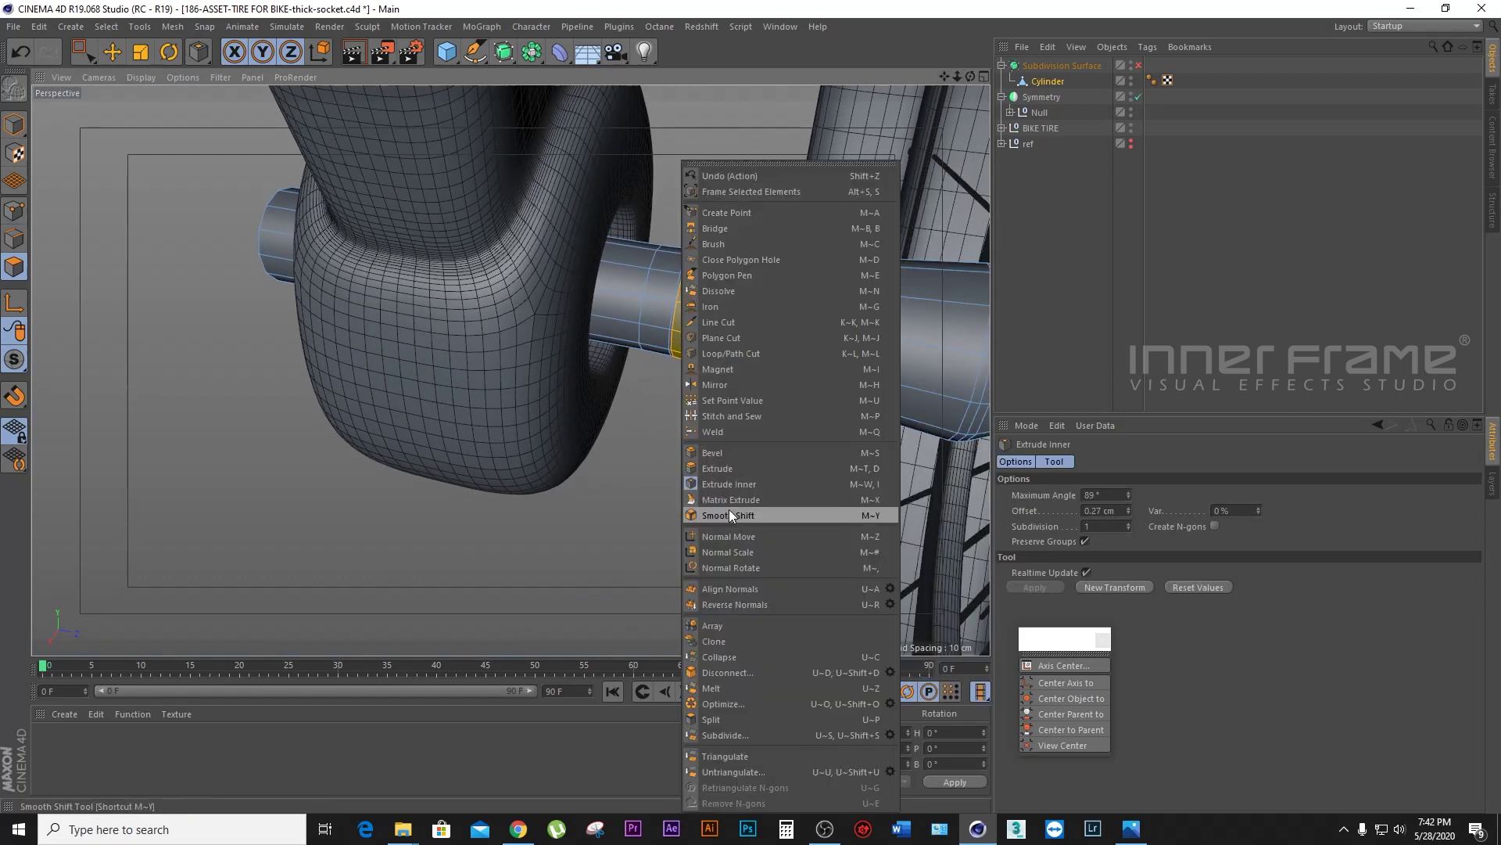
pyautogui.click(739, 467)
pyautogui.moveTo(738, 468); pyautogui.dragTo(790, 468)
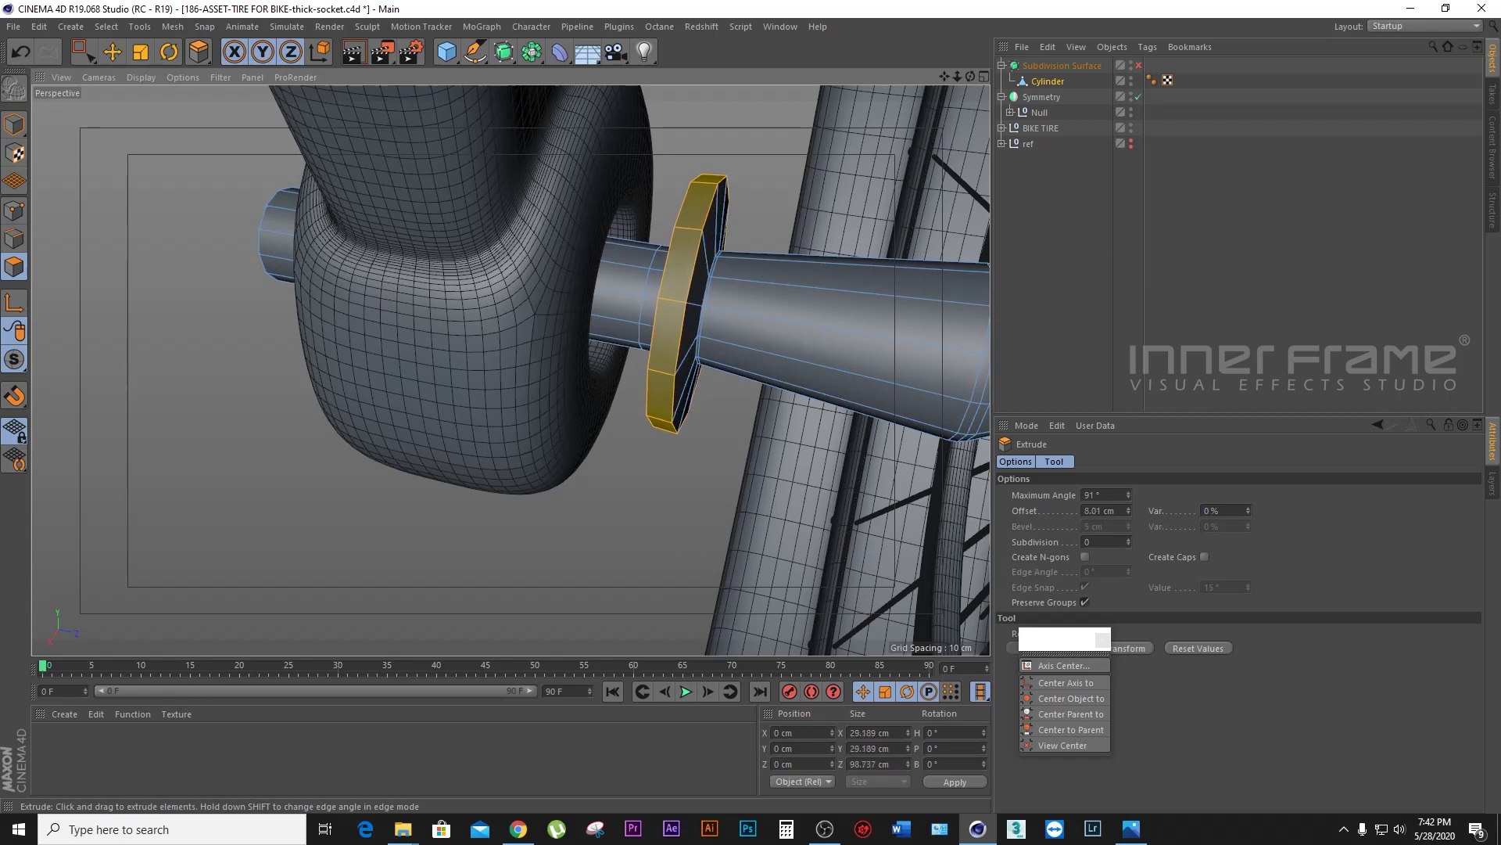
pyautogui.moveTo(801, 468); pyautogui.dragTo(781, 468)
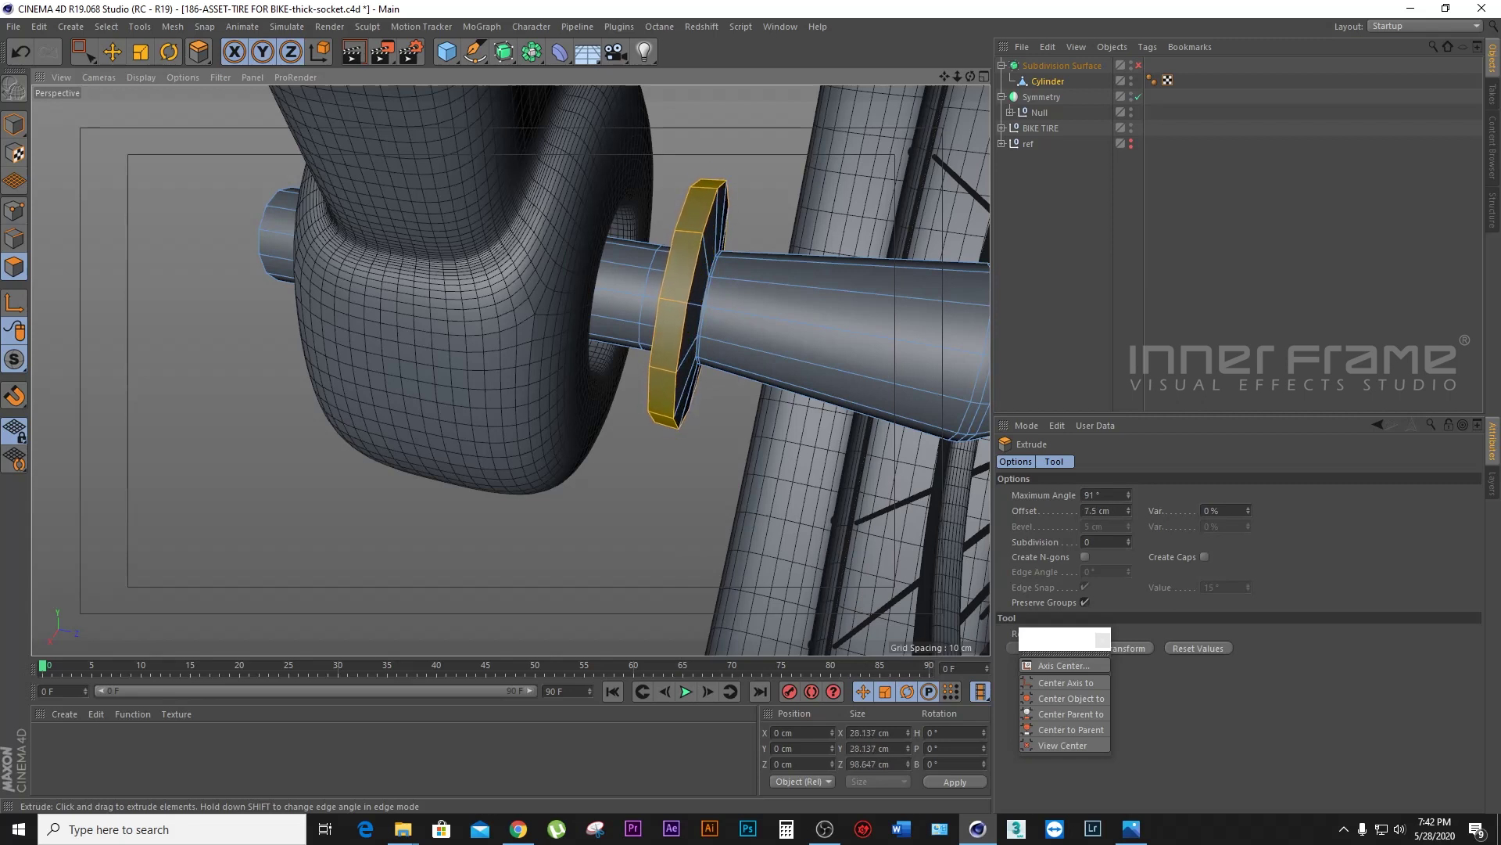
pyautogui.moveTo(659, 468); pyautogui.dragTo(688, 468)
pyautogui.moveTo(970, 75)
pyautogui.mouseDown()
pyautogui.moveTo(511, 370)
pyautogui.moveTo(919, 168)
pyautogui.mouseUp()
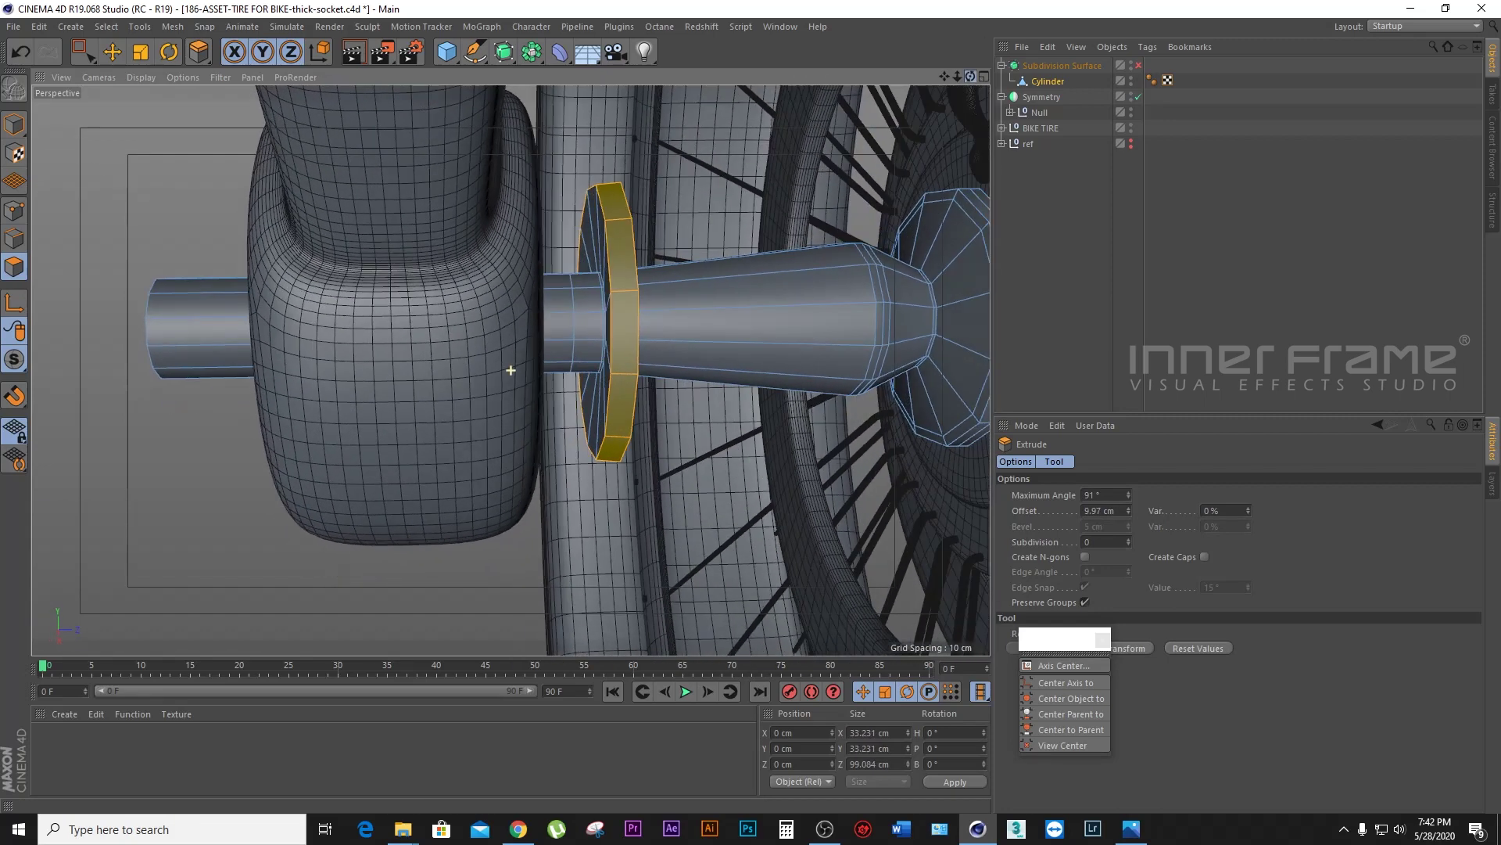
pyautogui.click(112, 52)
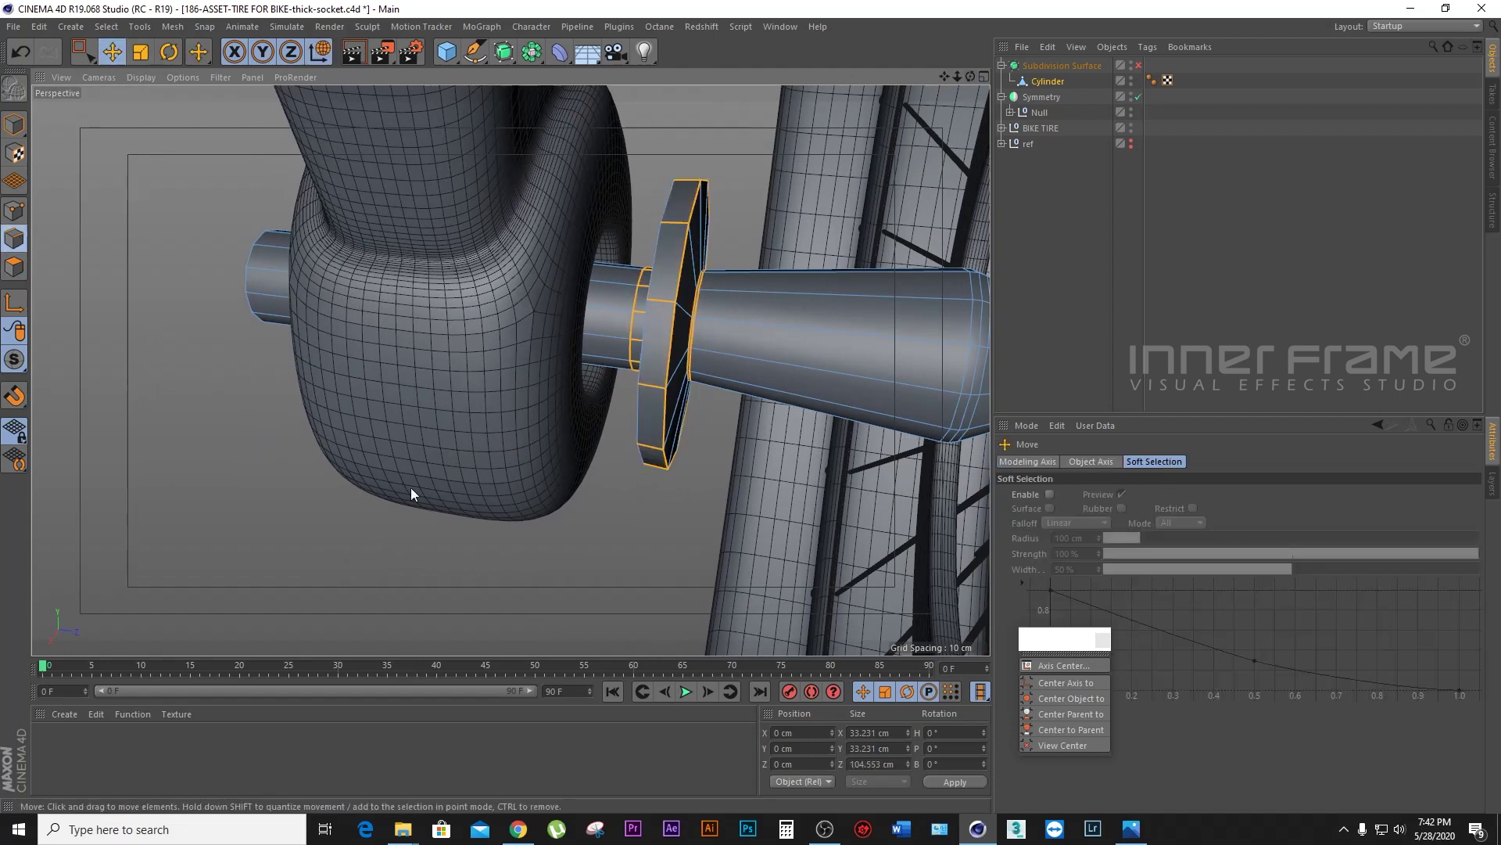
# Step: Add a loop cut around the flange centred at 50% offset
pyautogui.click(598, 542)
pyautogui.rightClick(597, 542)
pyautogui.click(650, 568)
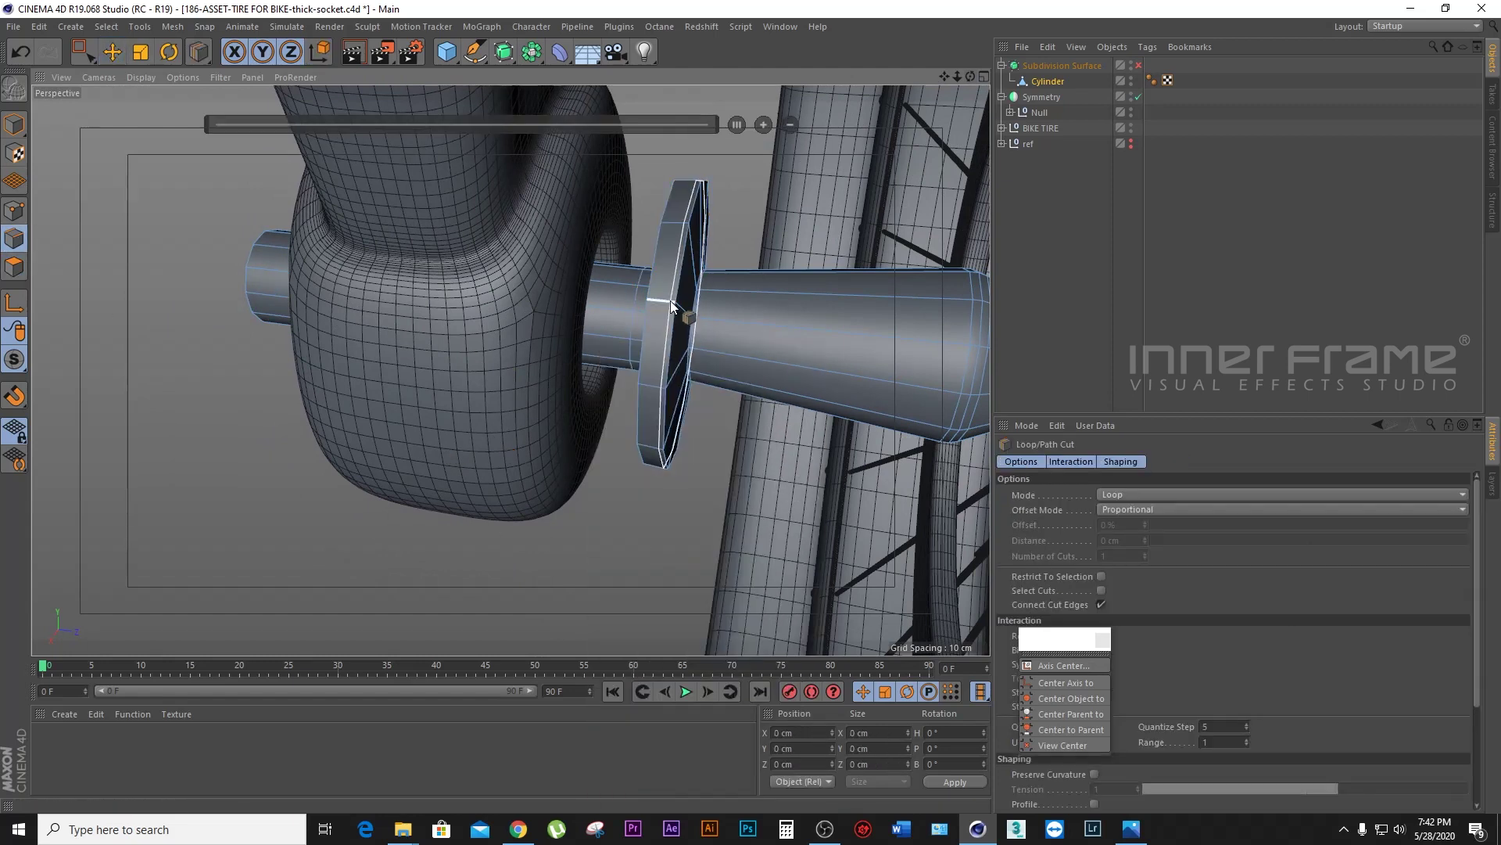
pyautogui.click(662, 297)
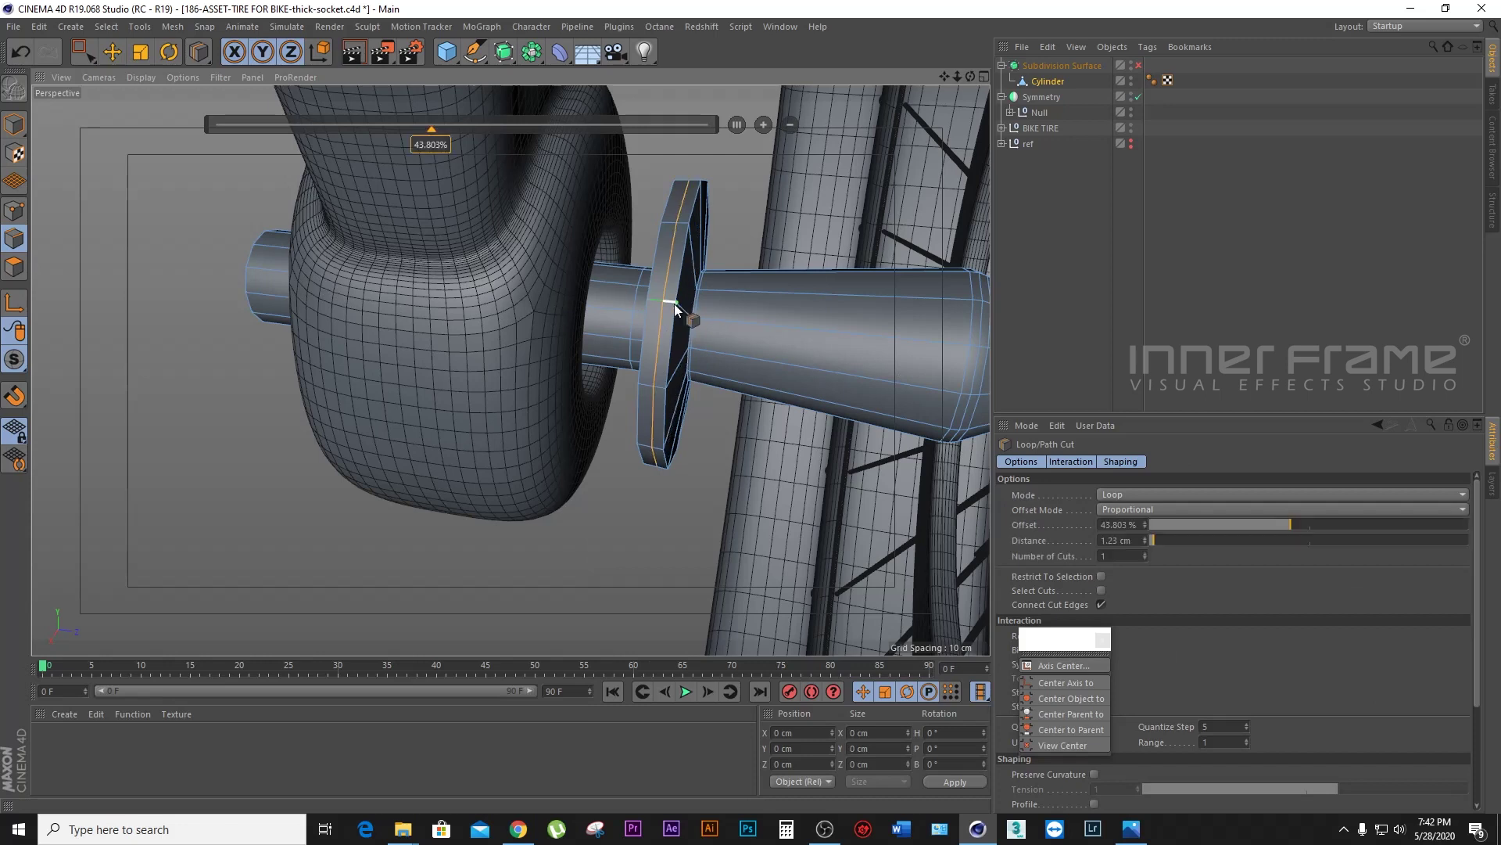
pyautogui.click(423, 144)
pyautogui.write('50')
pyautogui.press('Return')
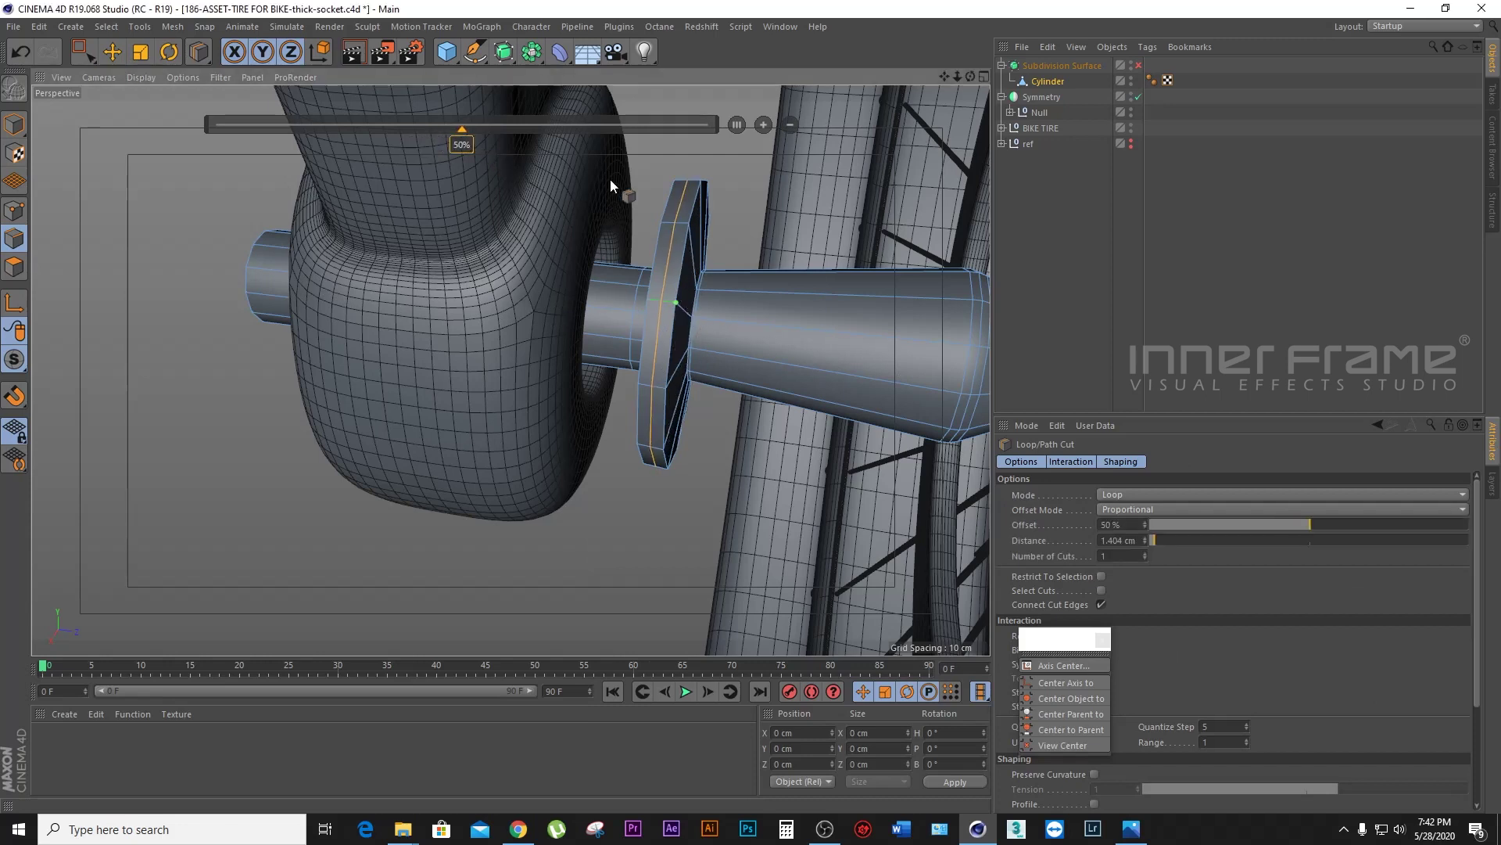
pyautogui.click(113, 53)
# Step: Add more loop cuts on both sides of the flange, centring one at 50%
pyautogui.keyDown('alt'); pyautogui.moveTo(510, 369); pyautogui.dragTo(945, 133); pyautogui.keyUp('alt')
pyautogui.rightClick(899, 149)
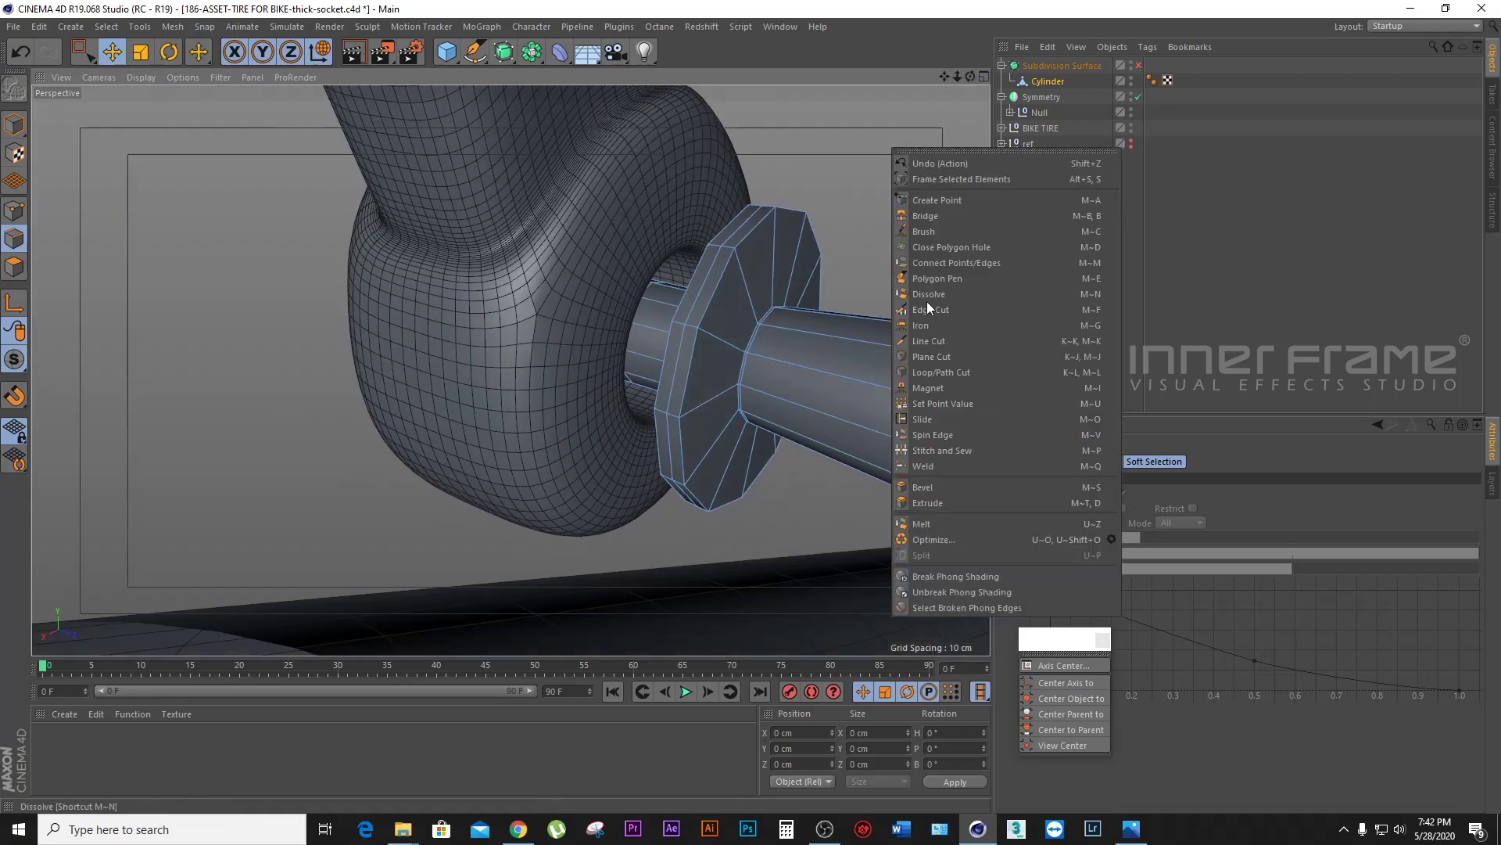
pyautogui.click(949, 382)
pyautogui.click(742, 262)
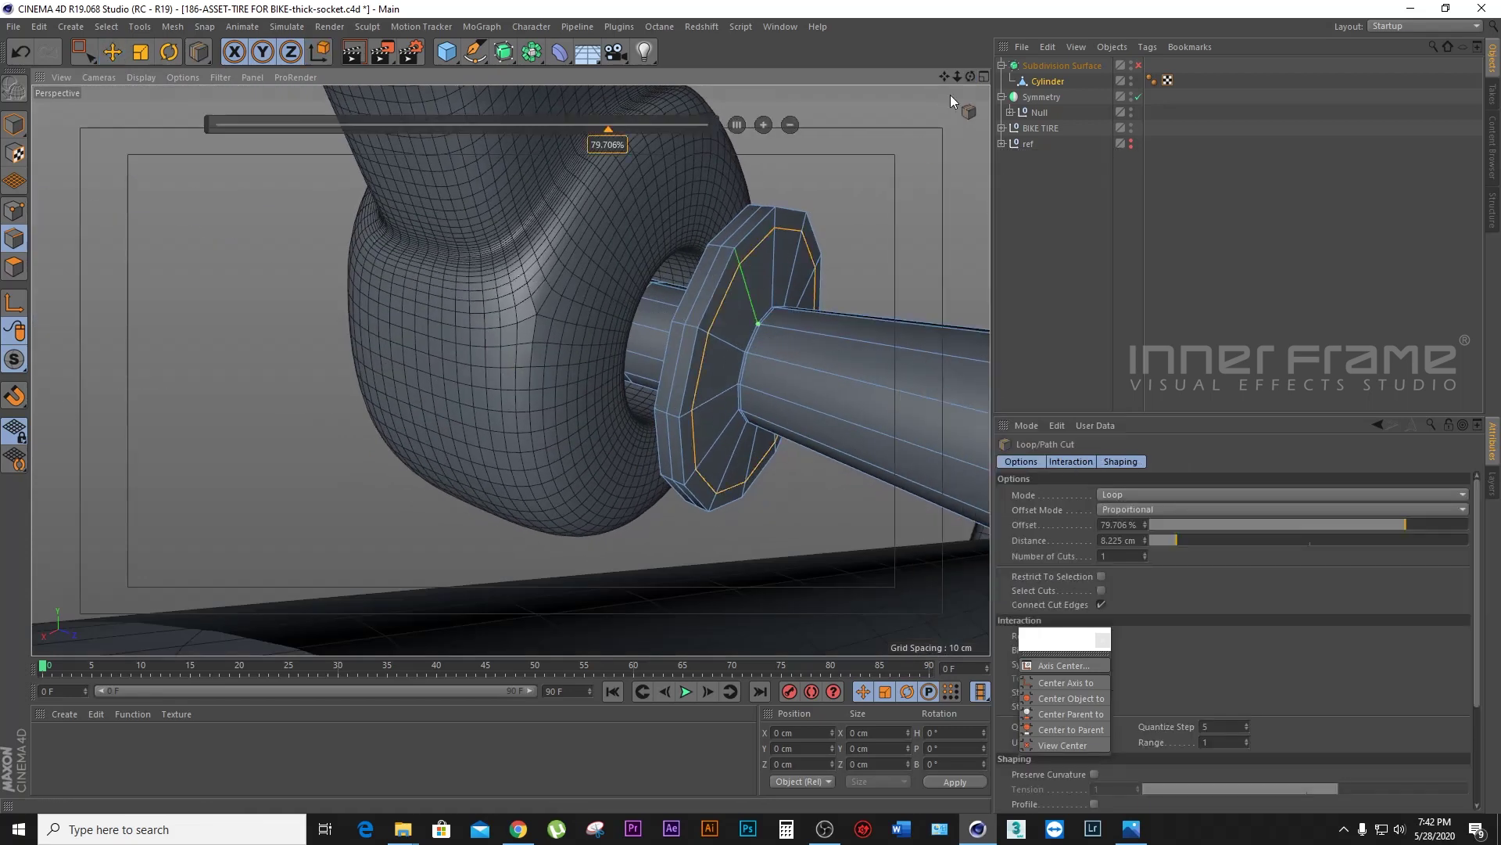
pyautogui.keyDown('alt'); pyautogui.moveTo(964, 86); pyautogui.dragTo(619, 269); pyautogui.keyUp('alt')
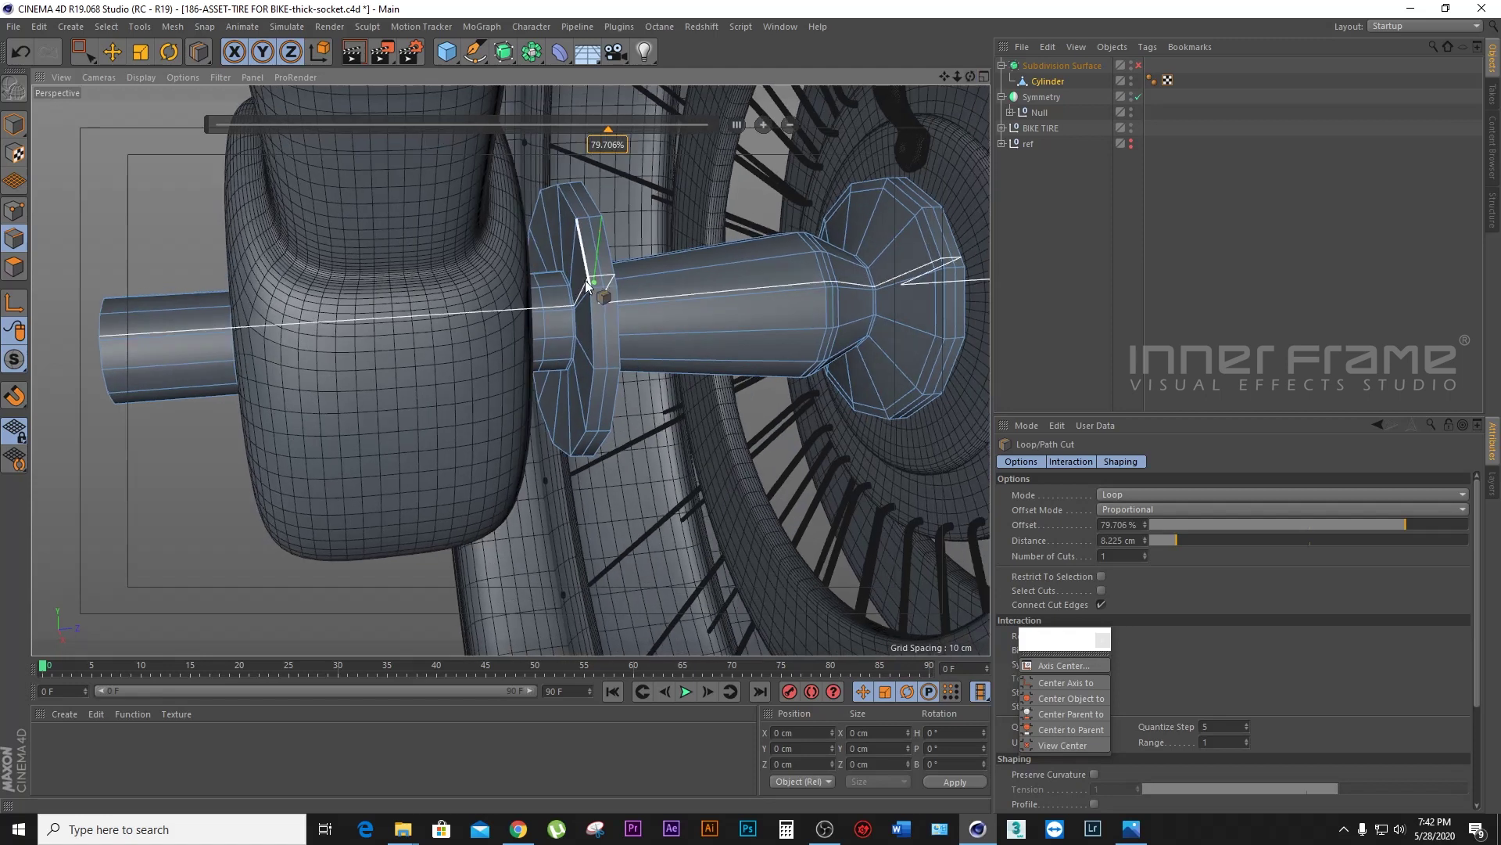
pyautogui.click(582, 289)
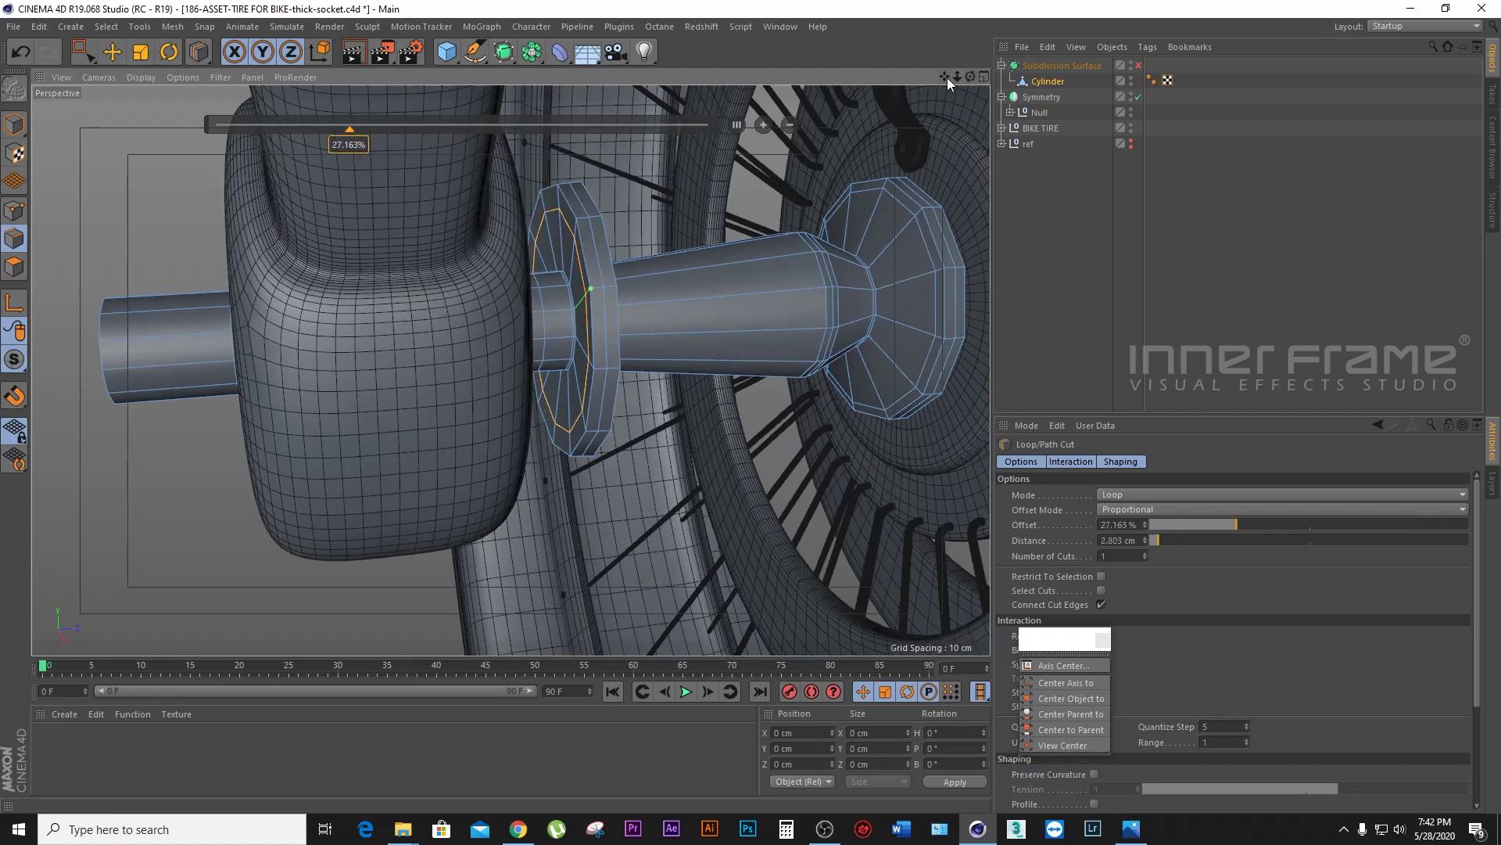
pyautogui.keyDown('alt'); pyautogui.moveTo(947, 78); pyautogui.dragTo(725, 283); pyautogui.keyUp('alt')
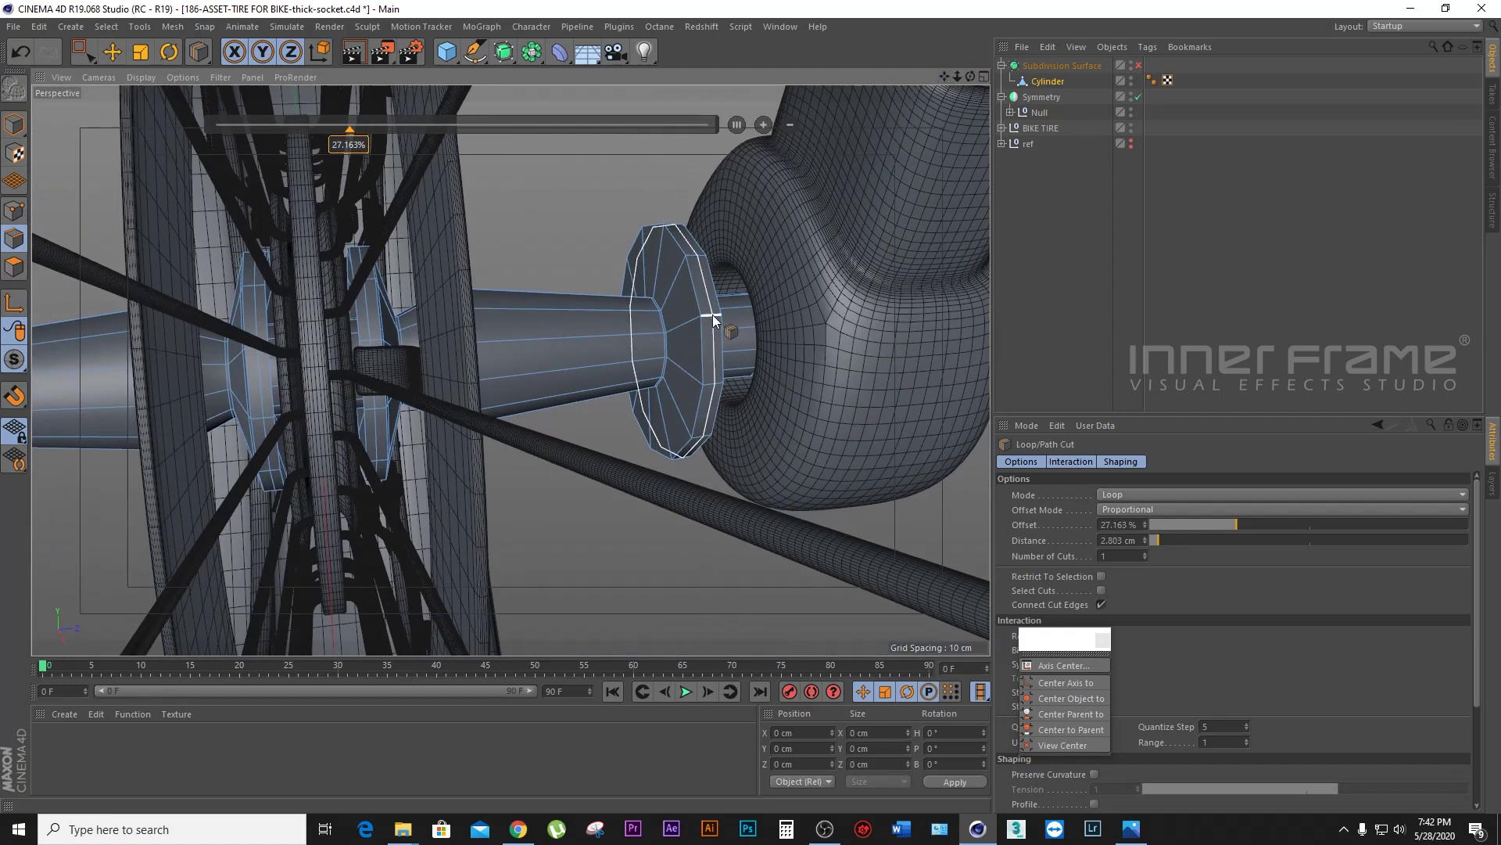
pyautogui.click(711, 314)
pyautogui.doubleClick(425, 147)
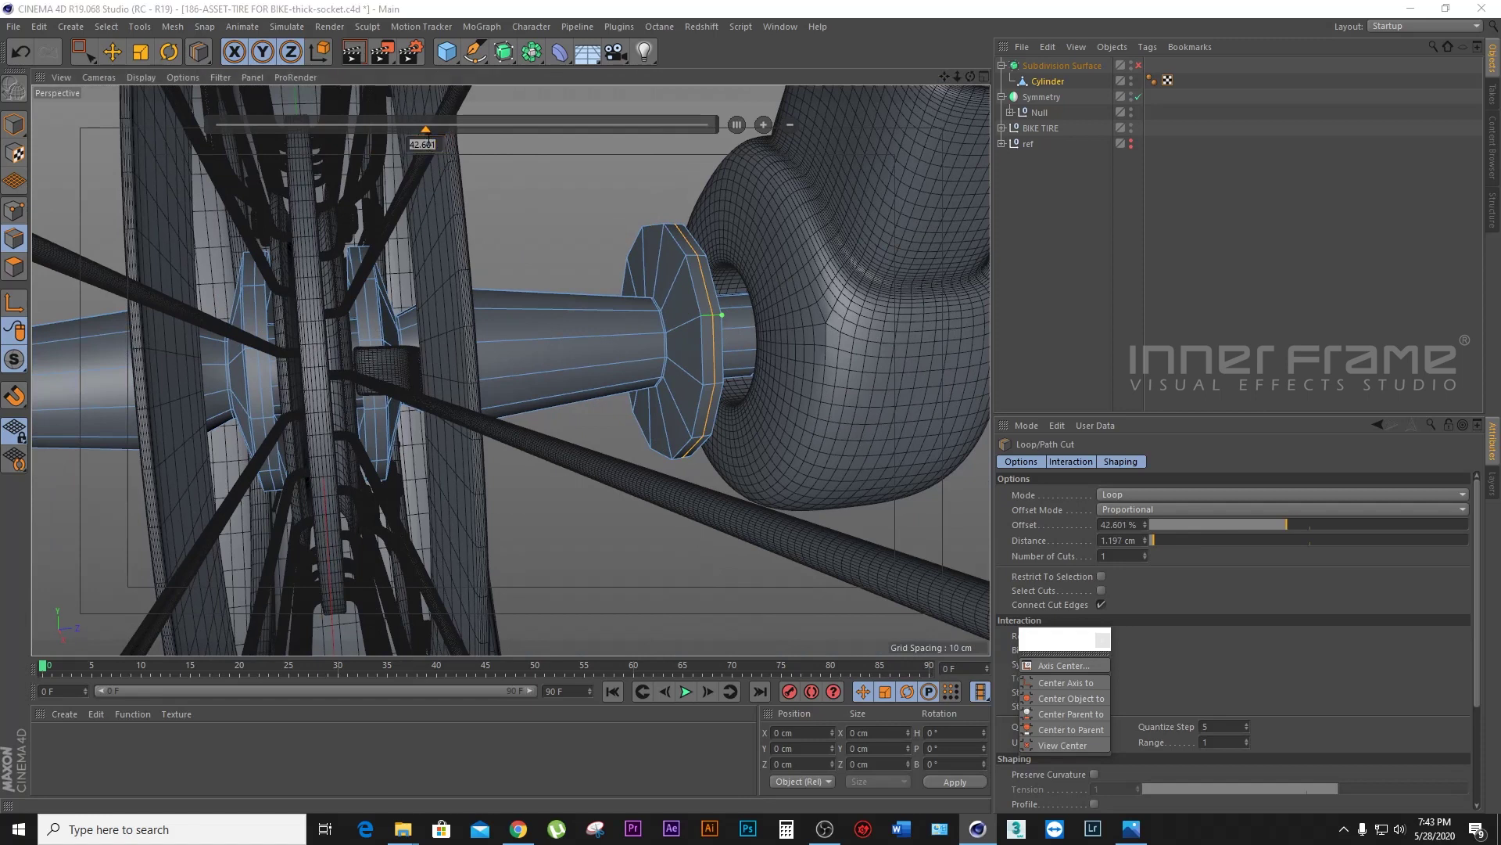
pyautogui.write('50')
pyautogui.press('Return')
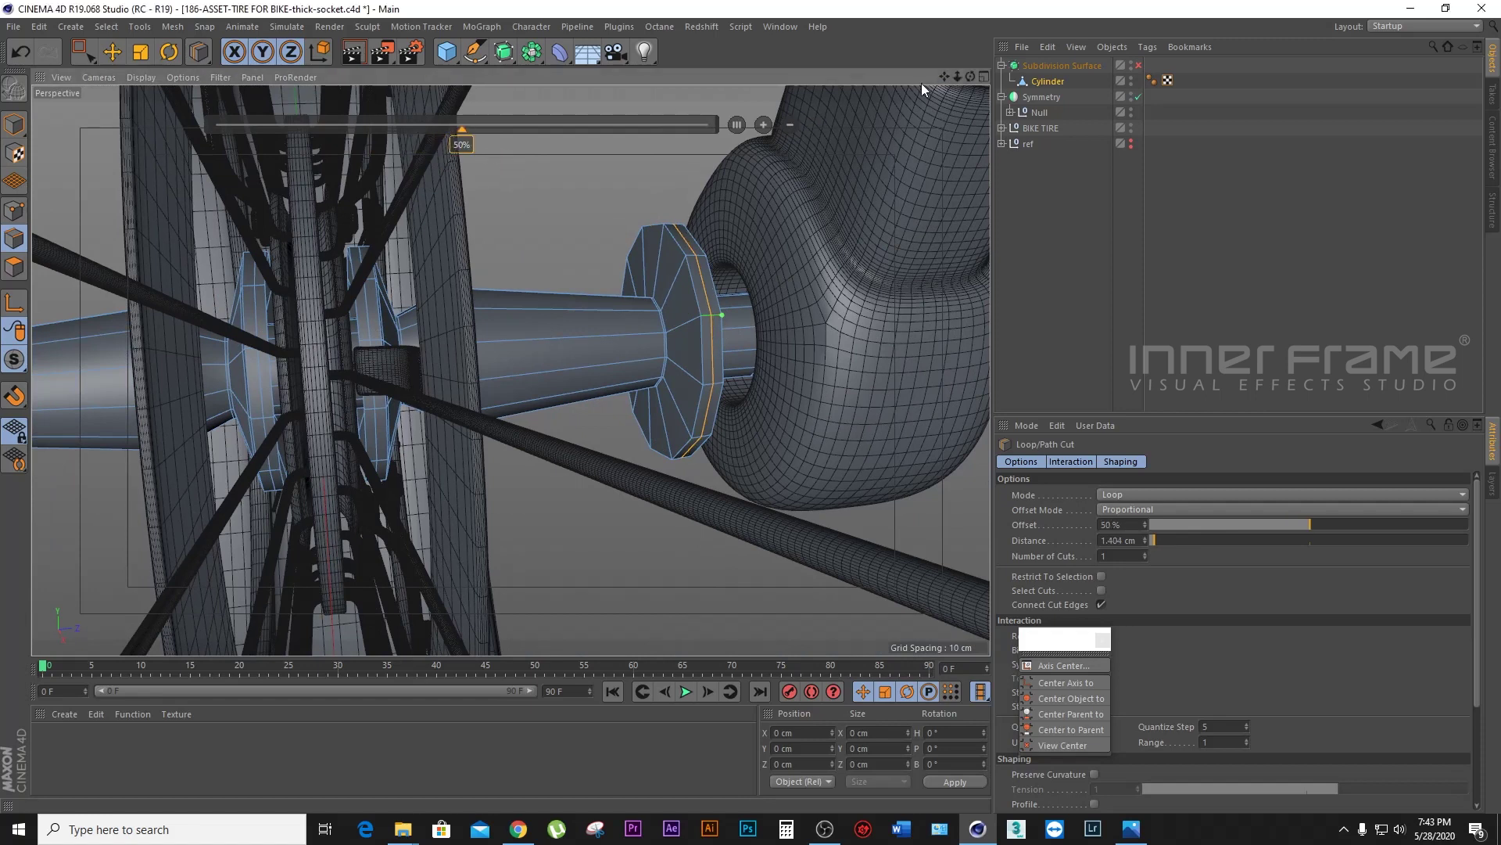
# Step: Place two more support loop cuts on the flange and enable Subdivision Surface
pyautogui.keyDown('alt'); pyautogui.moveTo(921, 83); pyautogui.dragTo(704, 298); pyautogui.keyUp('alt')
pyautogui.click(692, 303)
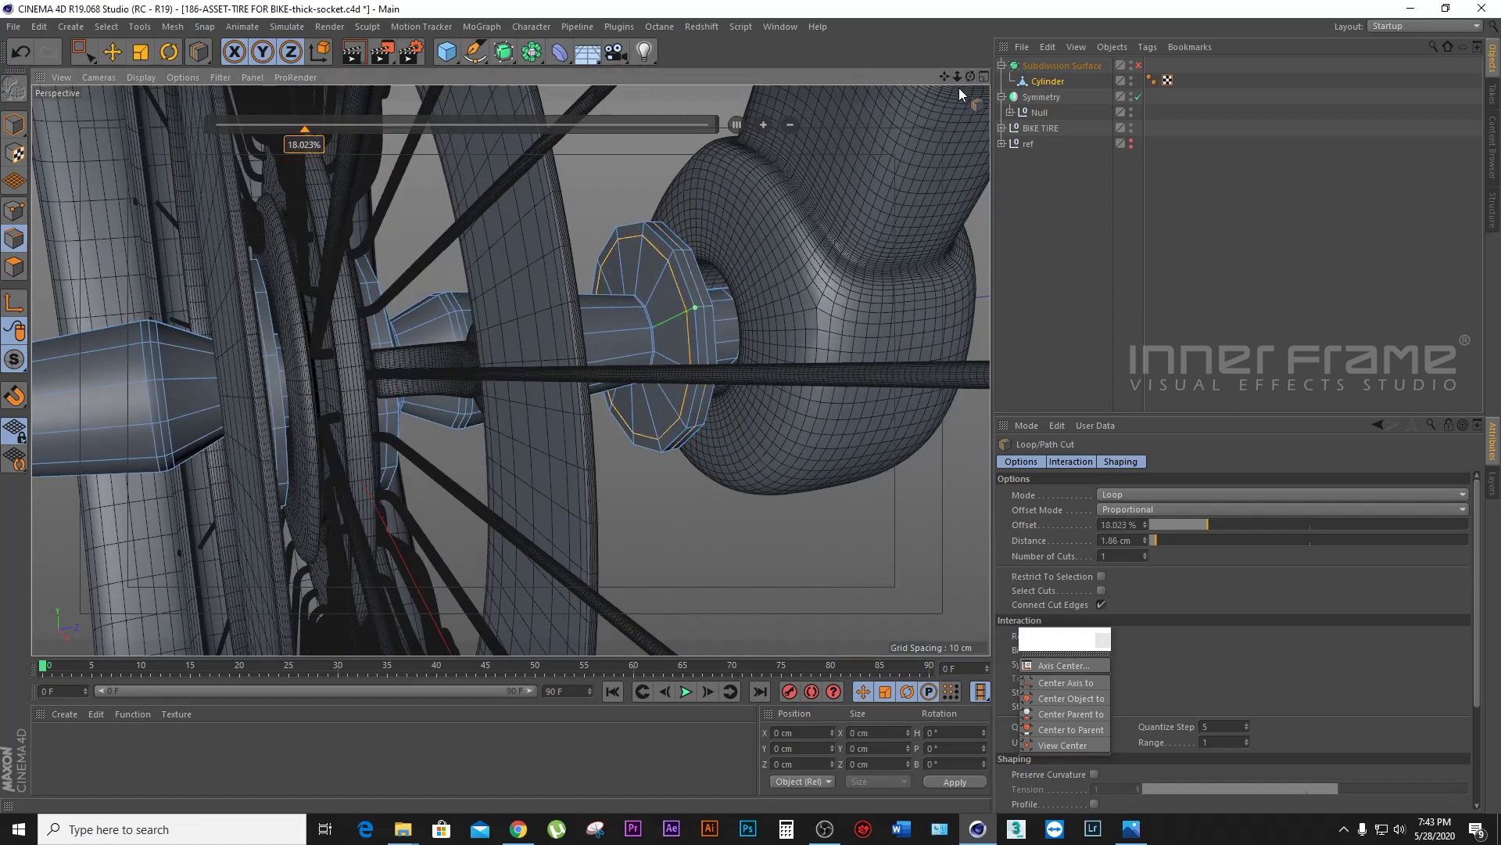
pyautogui.keyDown('alt'); pyautogui.moveTo(958, 87); pyautogui.dragTo(748, 294); pyautogui.keyUp('alt')
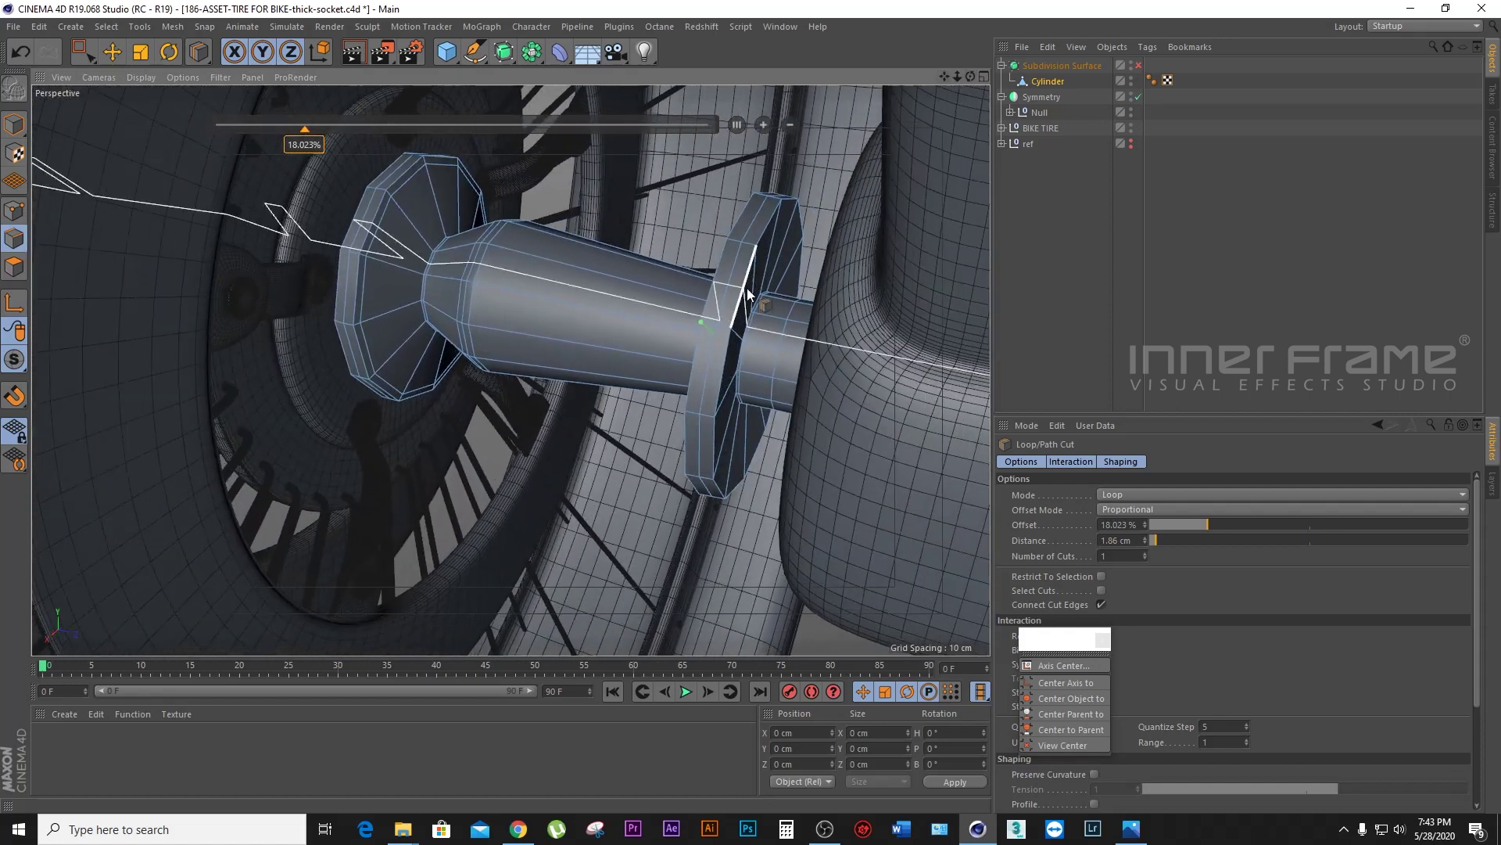
pyautogui.click(796, 267)
pyautogui.click(121, 60)
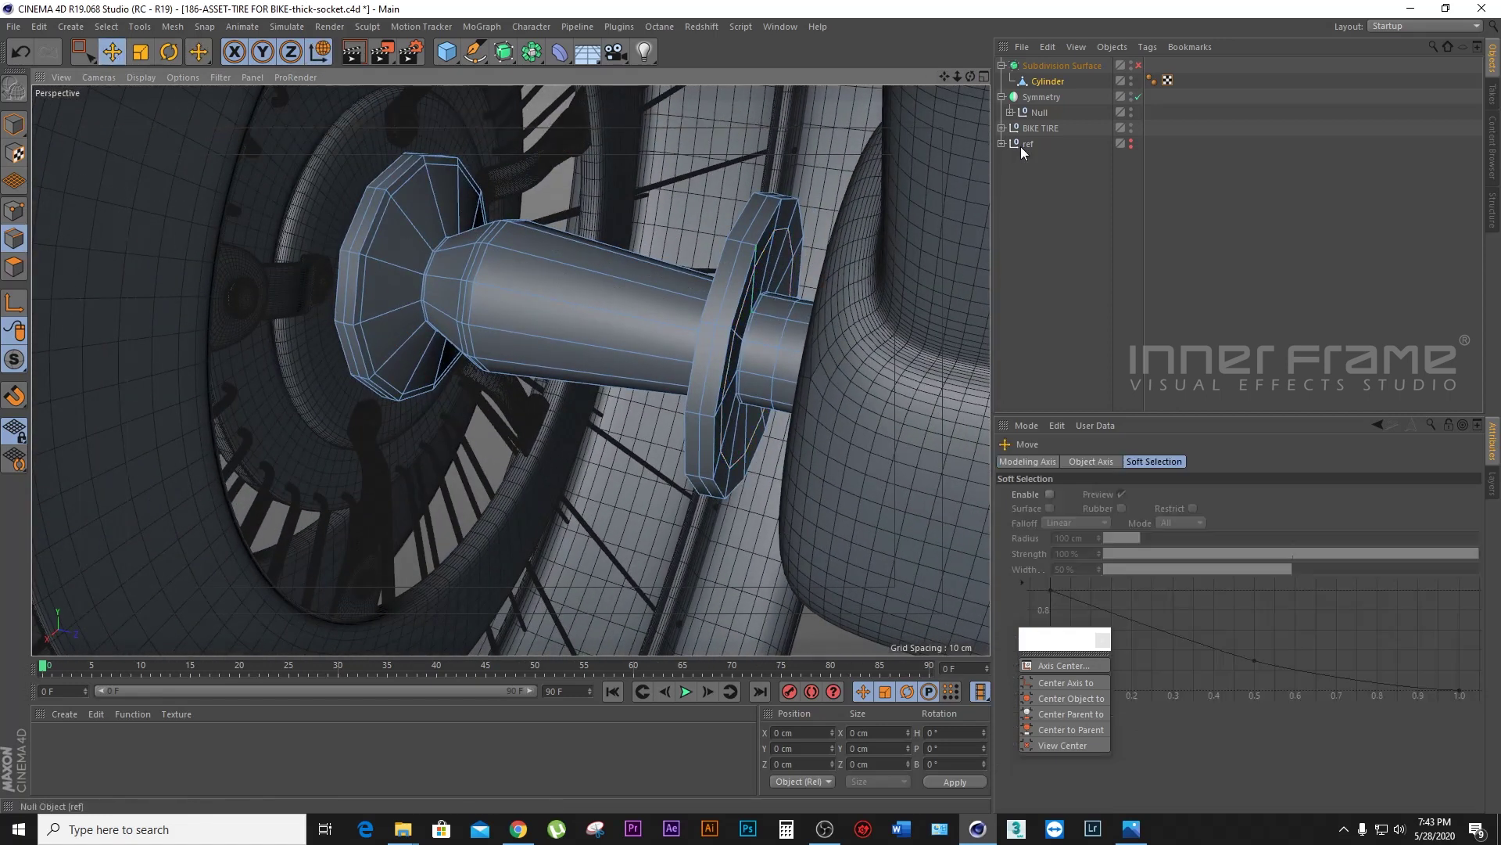
pyautogui.click(1139, 65)
# Step: Turn Subdivision Surface off and select the Cylinder object
pyautogui.moveTo(953, 77)
pyautogui.mouseDown()
pyautogui.moveTo(953, 109)
pyautogui.moveTo(923, 101)
pyautogui.moveTo(970, 76)
pyautogui.mouseUp()
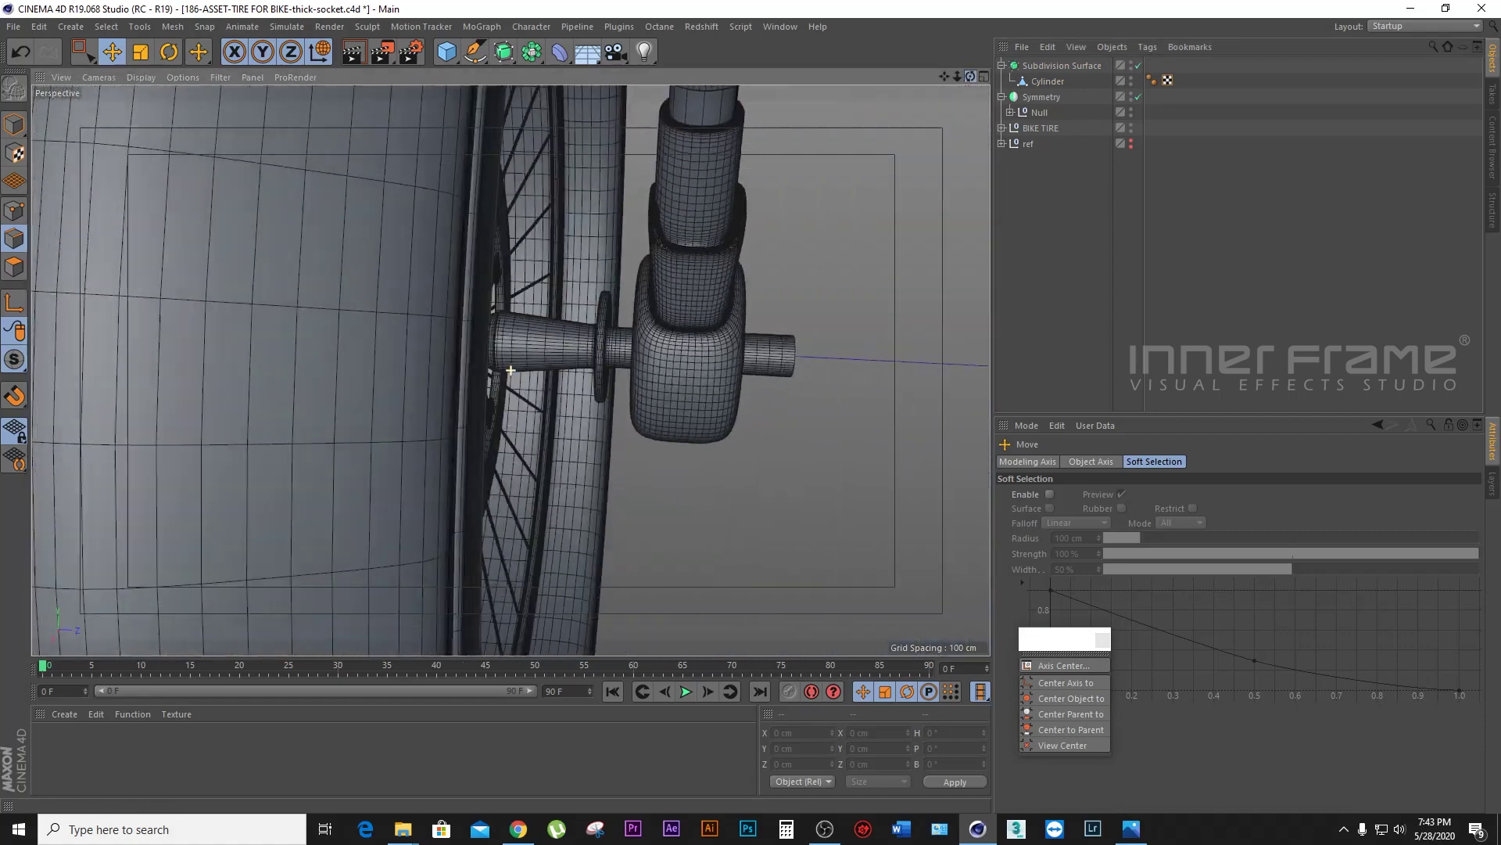
pyautogui.moveTo(957, 76); pyautogui.dragTo(957, 102)
pyautogui.click(1139, 65)
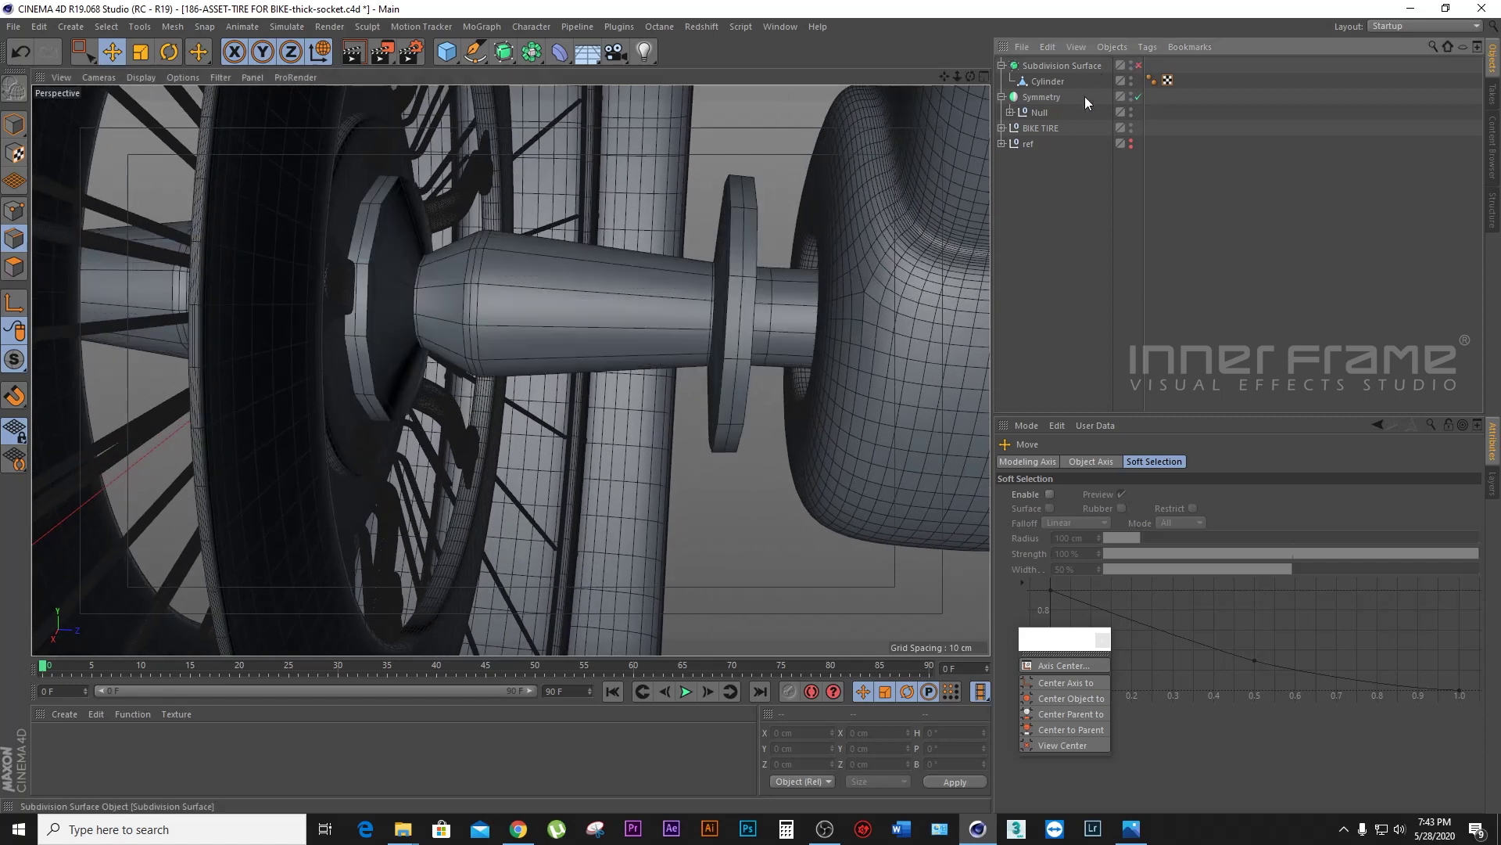
pyautogui.click(768, 298)
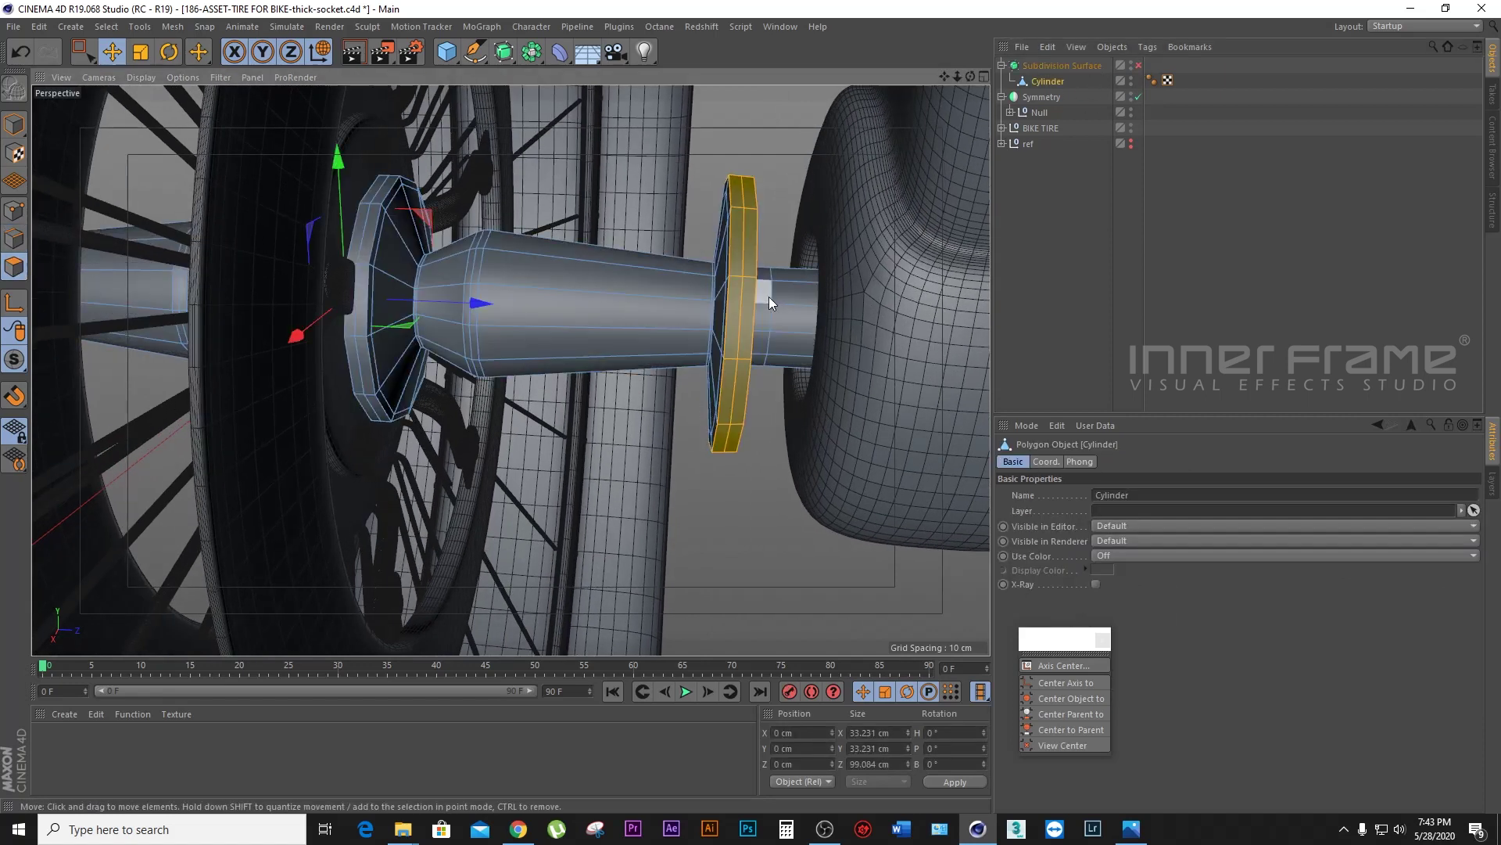
pyautogui.hotkey('ctrl', 'shift', 'z')
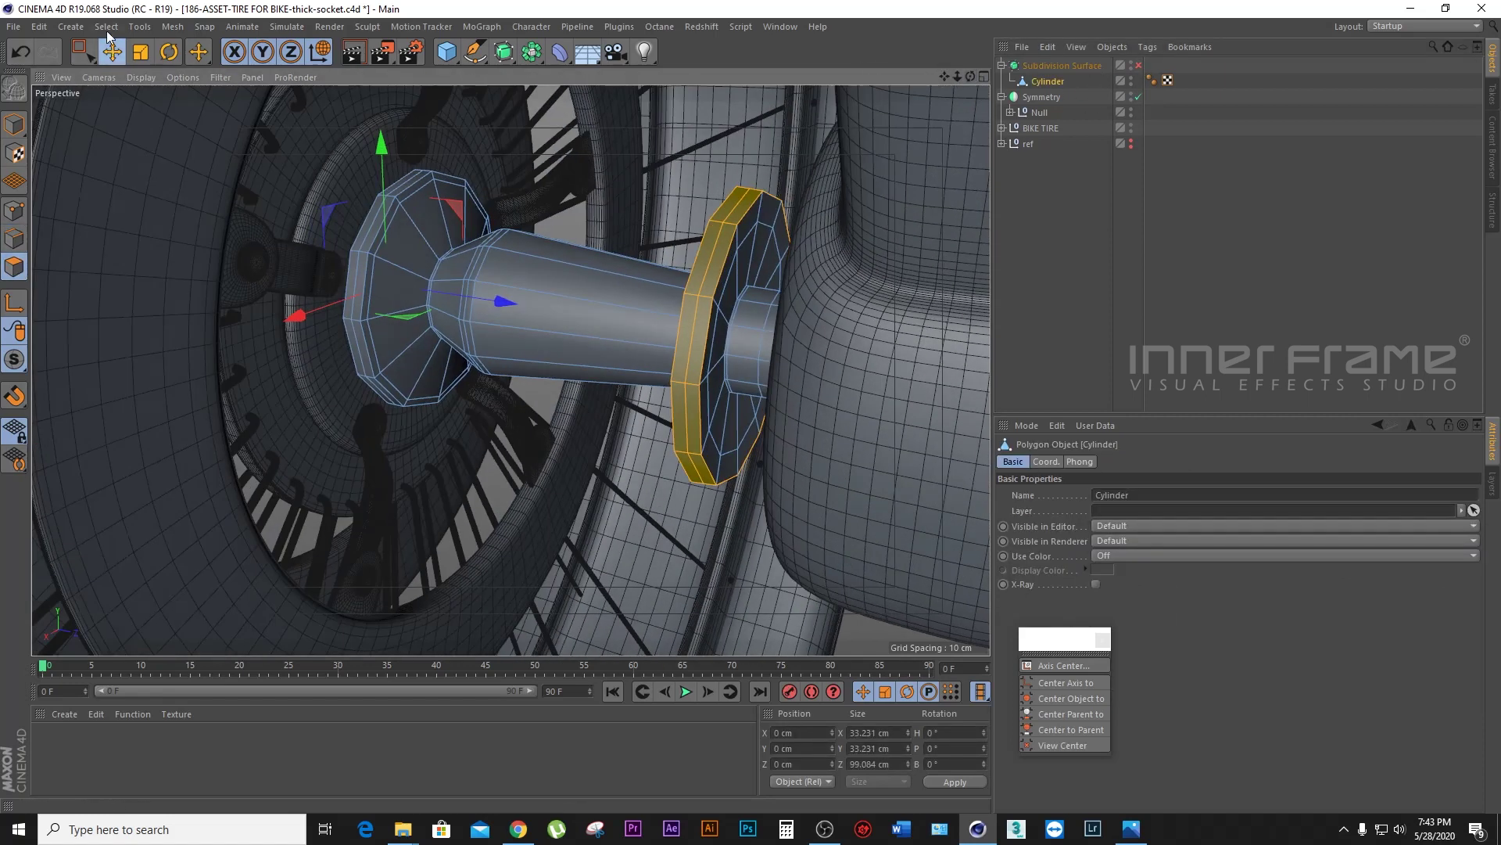
# Step: Loop-select polygons on the flange ring, then try a loop cut and undo it
pyautogui.click(106, 27)
pyautogui.click(144, 135)
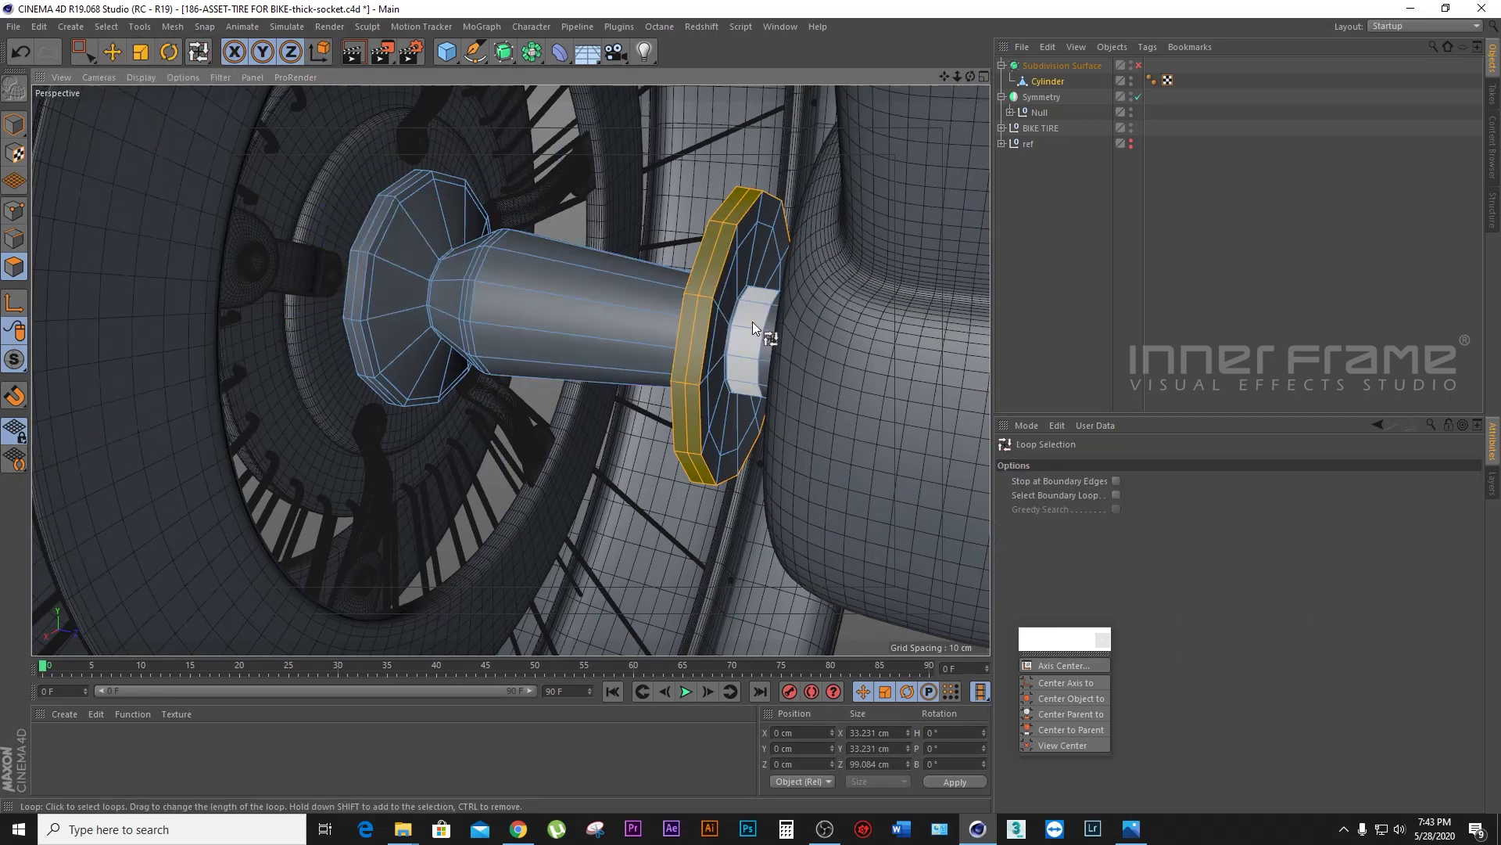
pyautogui.click(782, 291)
pyautogui.moveTo(969, 76)
pyautogui.mouseDown()
pyautogui.moveTo(1016, 109)
pyautogui.moveTo(970, 76)
pyautogui.mouseUp()
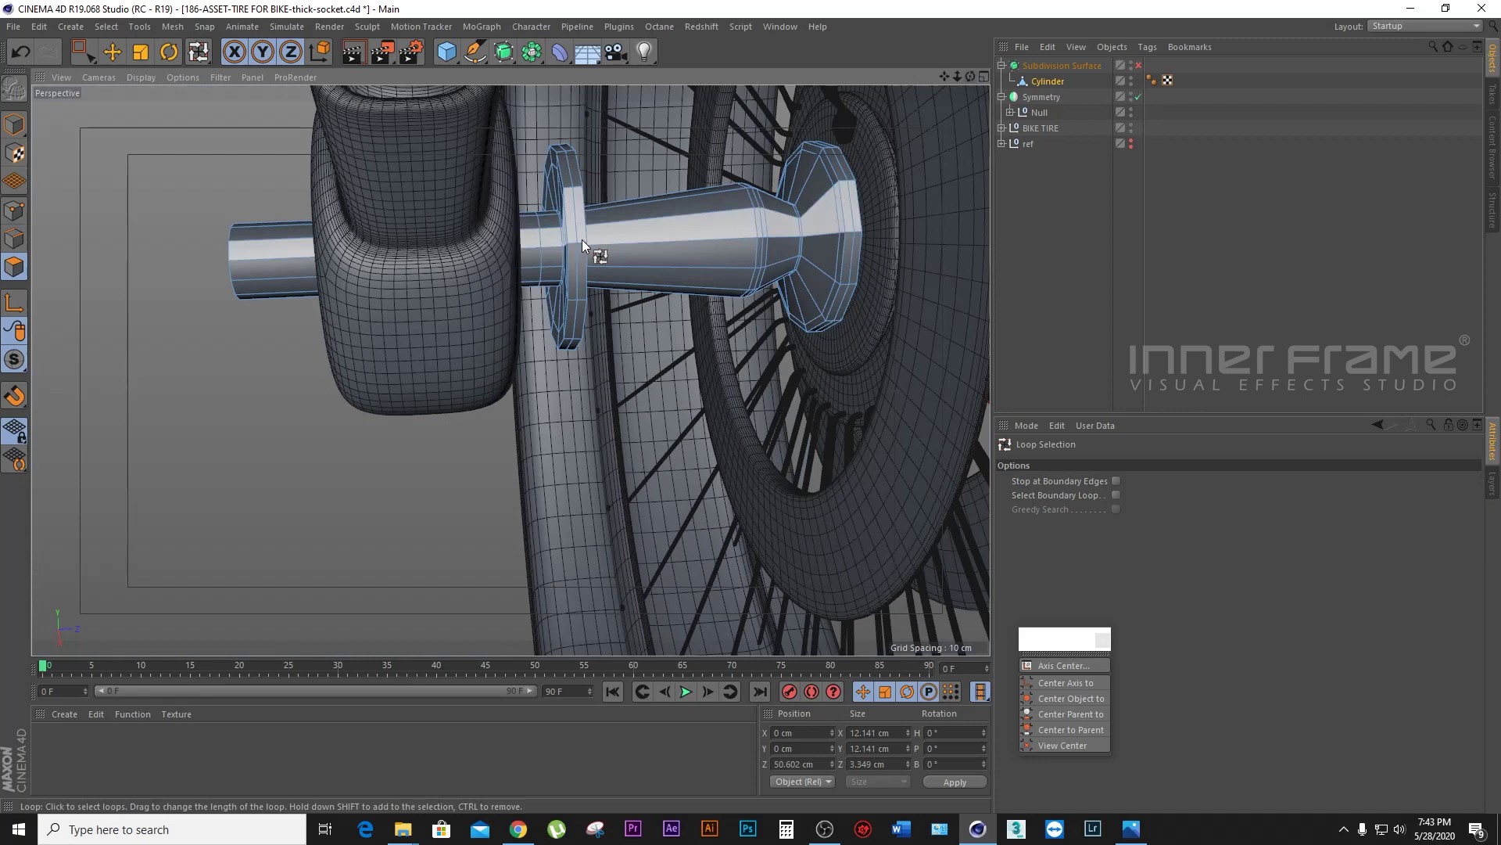
pyautogui.click(551, 233)
pyautogui.moveTo(957, 76); pyautogui.dragTo(957, 125)
pyautogui.rightClick(688, 346)
pyautogui.click(697, 367)
pyautogui.hotkey('ctrl', 'z')
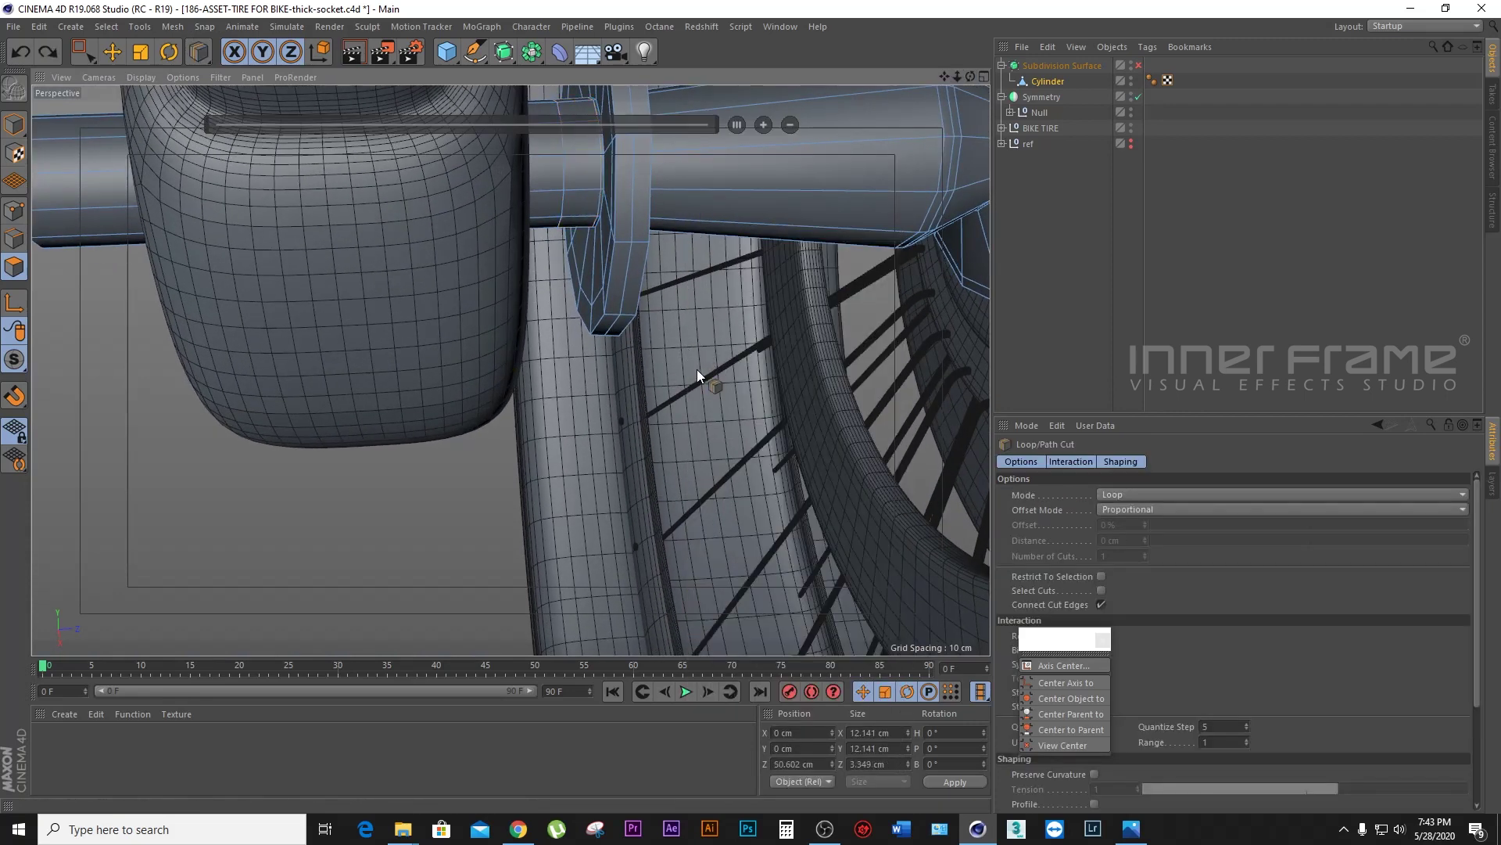
# Step: Loop-select the polygon ring on the axle just inside the fork end
pyautogui.click(124, 30)
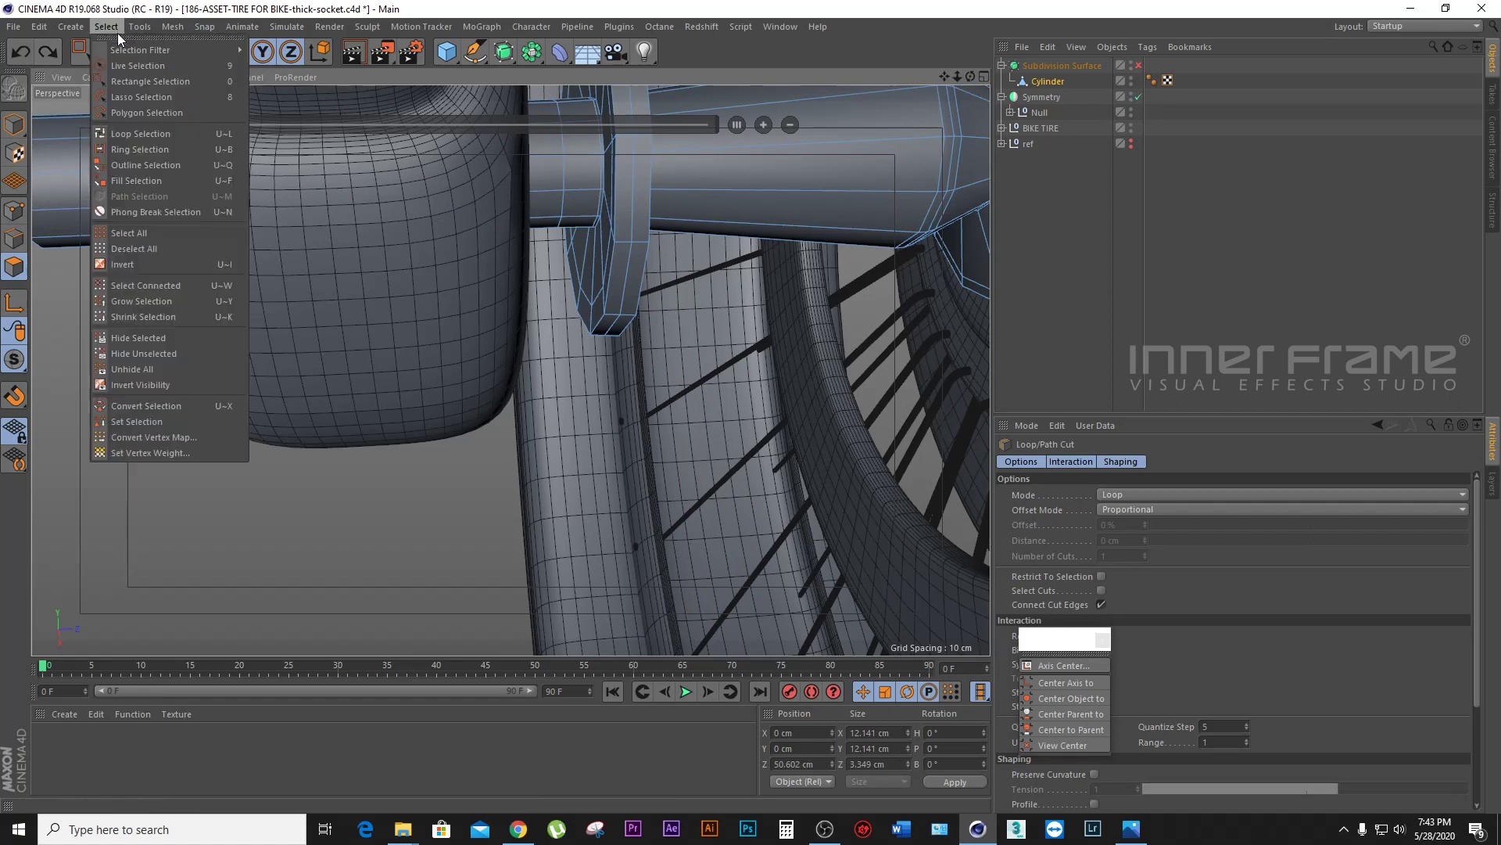
pyautogui.click(134, 128)
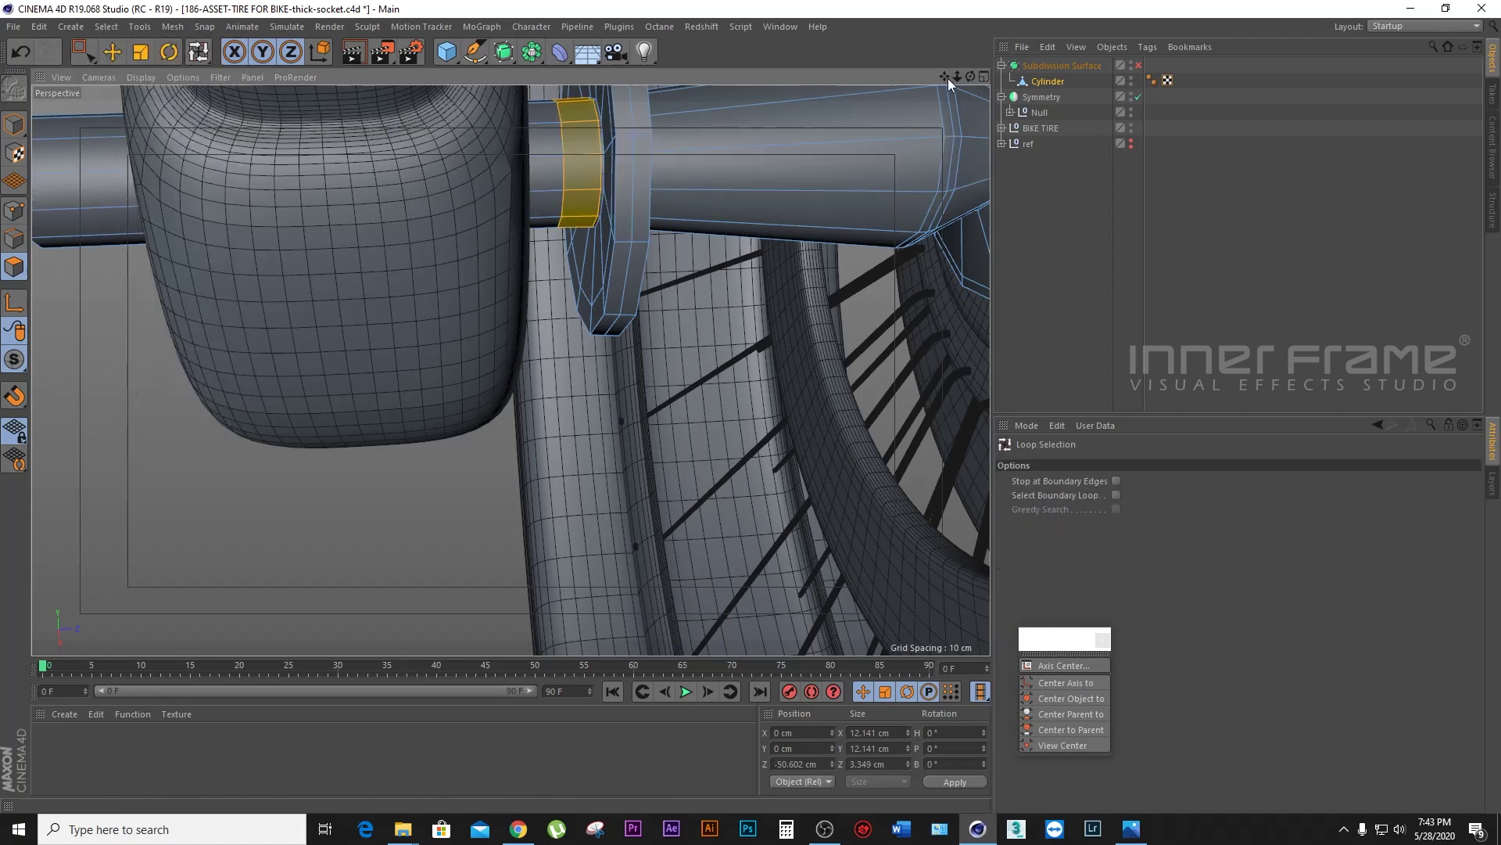
pyautogui.moveTo(971, 75); pyautogui.dragTo(505, 266)
pyautogui.click(505, 266)
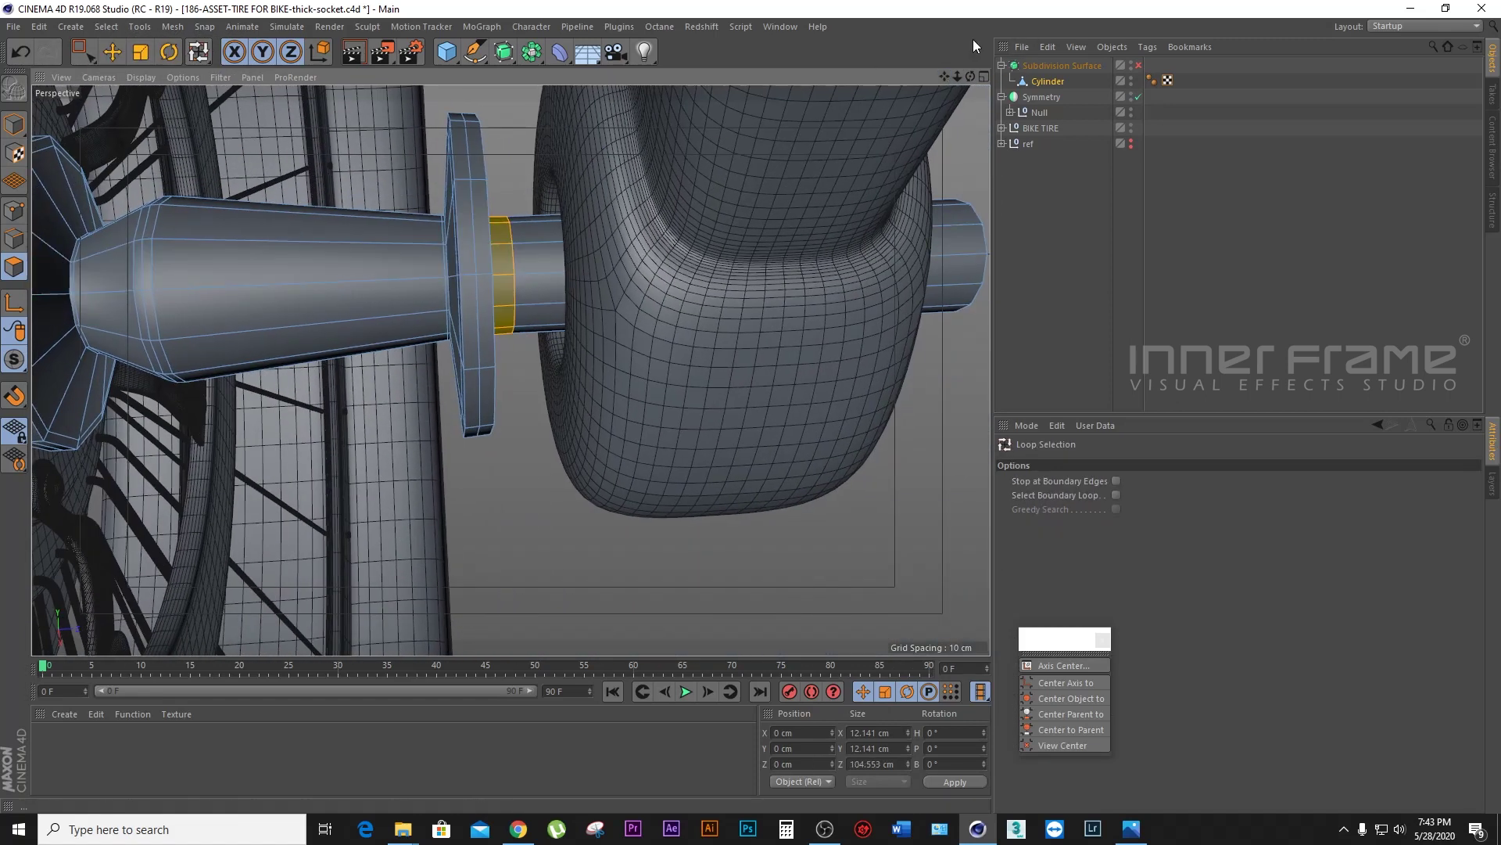
# Step: Inset the axle ring with Extrude Inner and extrude it outward into a wide disc
pyautogui.moveTo(958, 75); pyautogui.dragTo(509, 369)
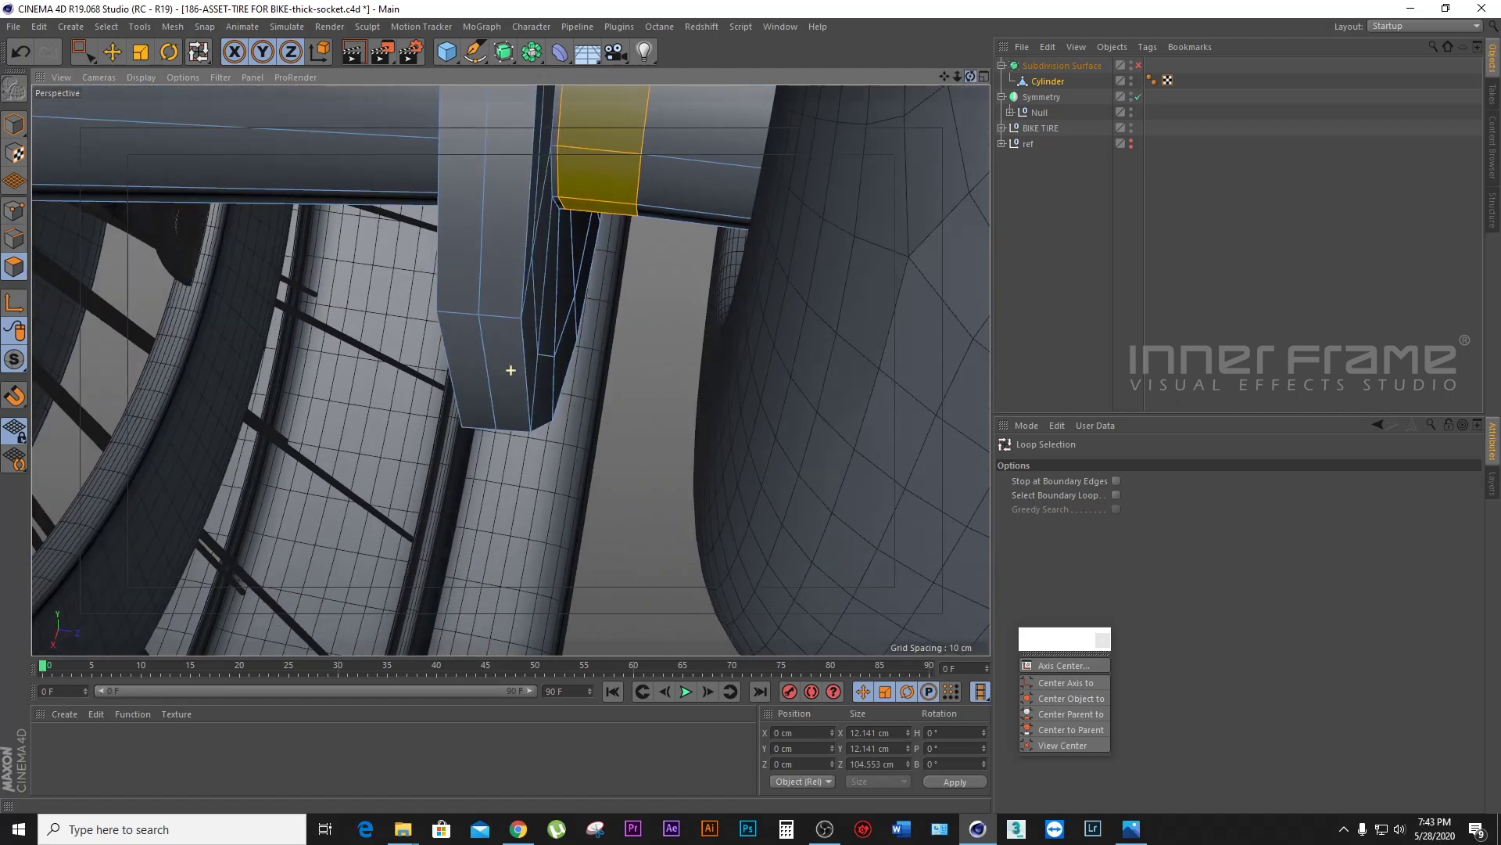
pyautogui.rightClick(563, 298)
pyautogui.click(657, 484)
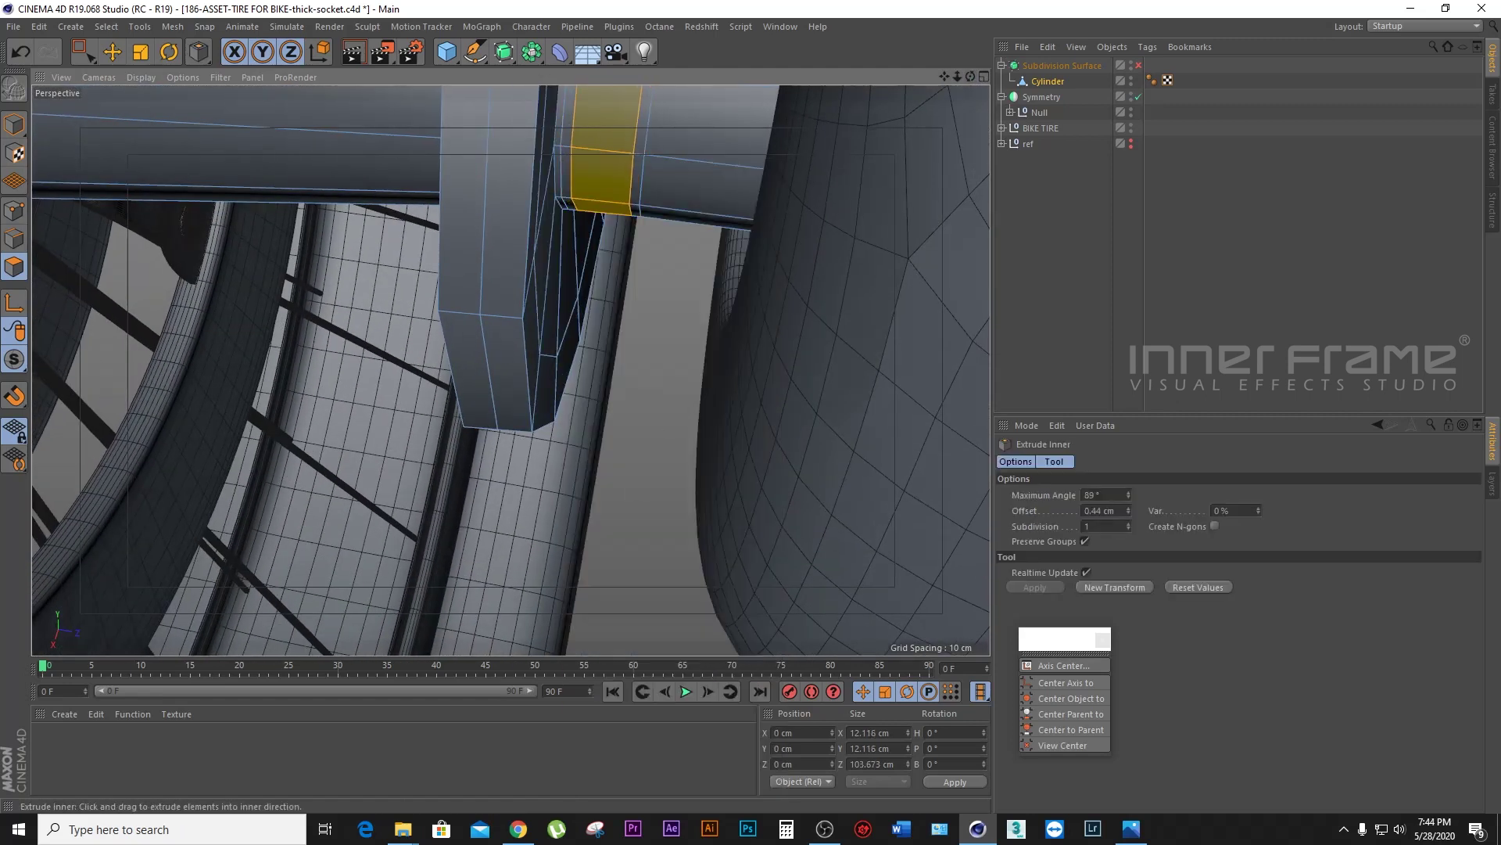
pyautogui.rightClick(666, 367)
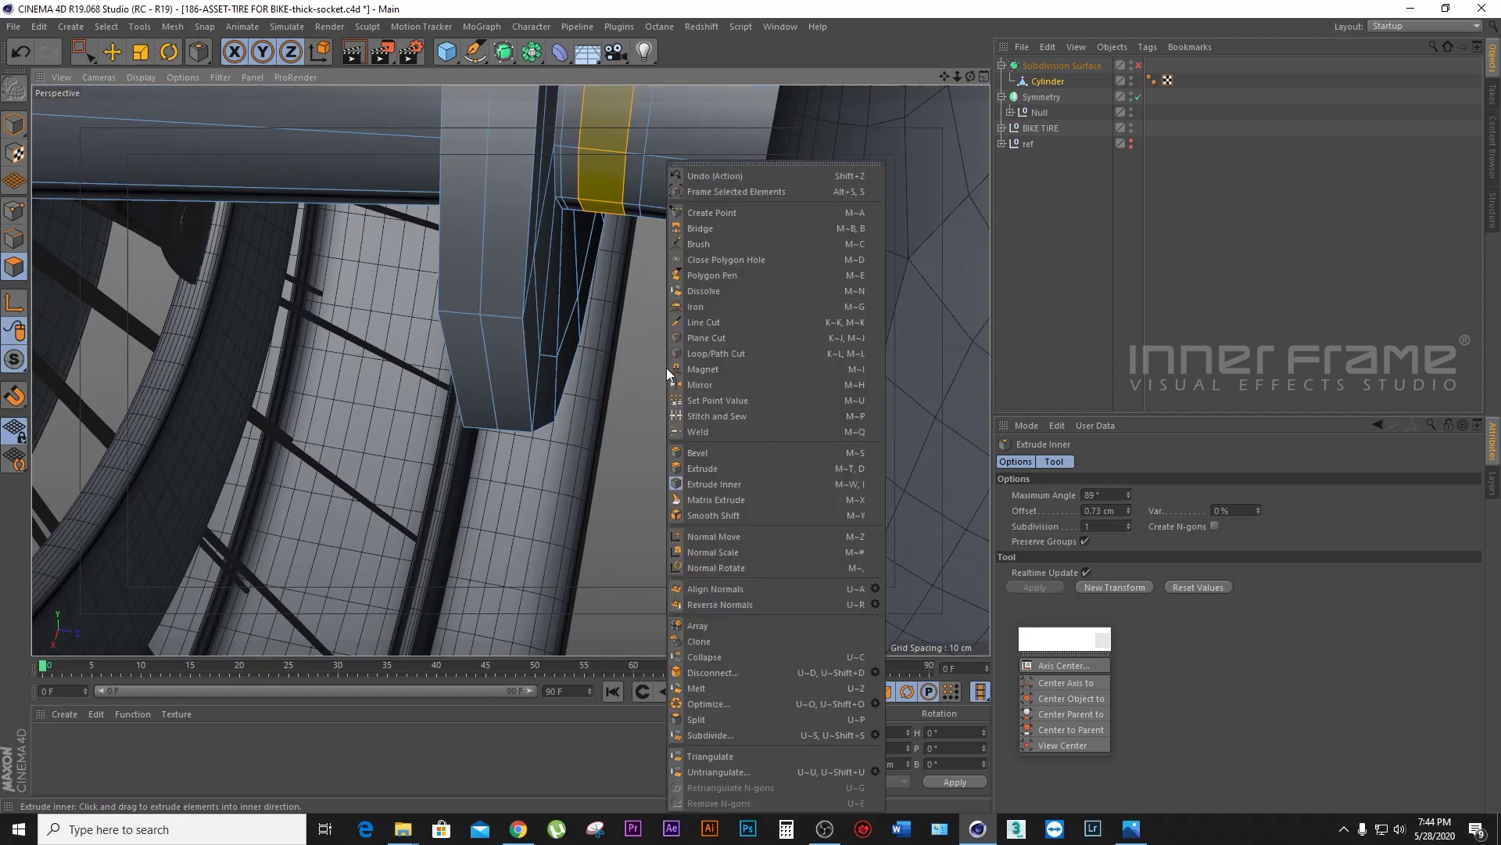
pyautogui.click(719, 464)
pyautogui.moveTo(958, 75)
pyautogui.mouseDown()
pyautogui.moveTo(511, 370)
pyautogui.moveTo(539, 328)
pyautogui.moveTo(563, 328)
pyautogui.mouseUp()
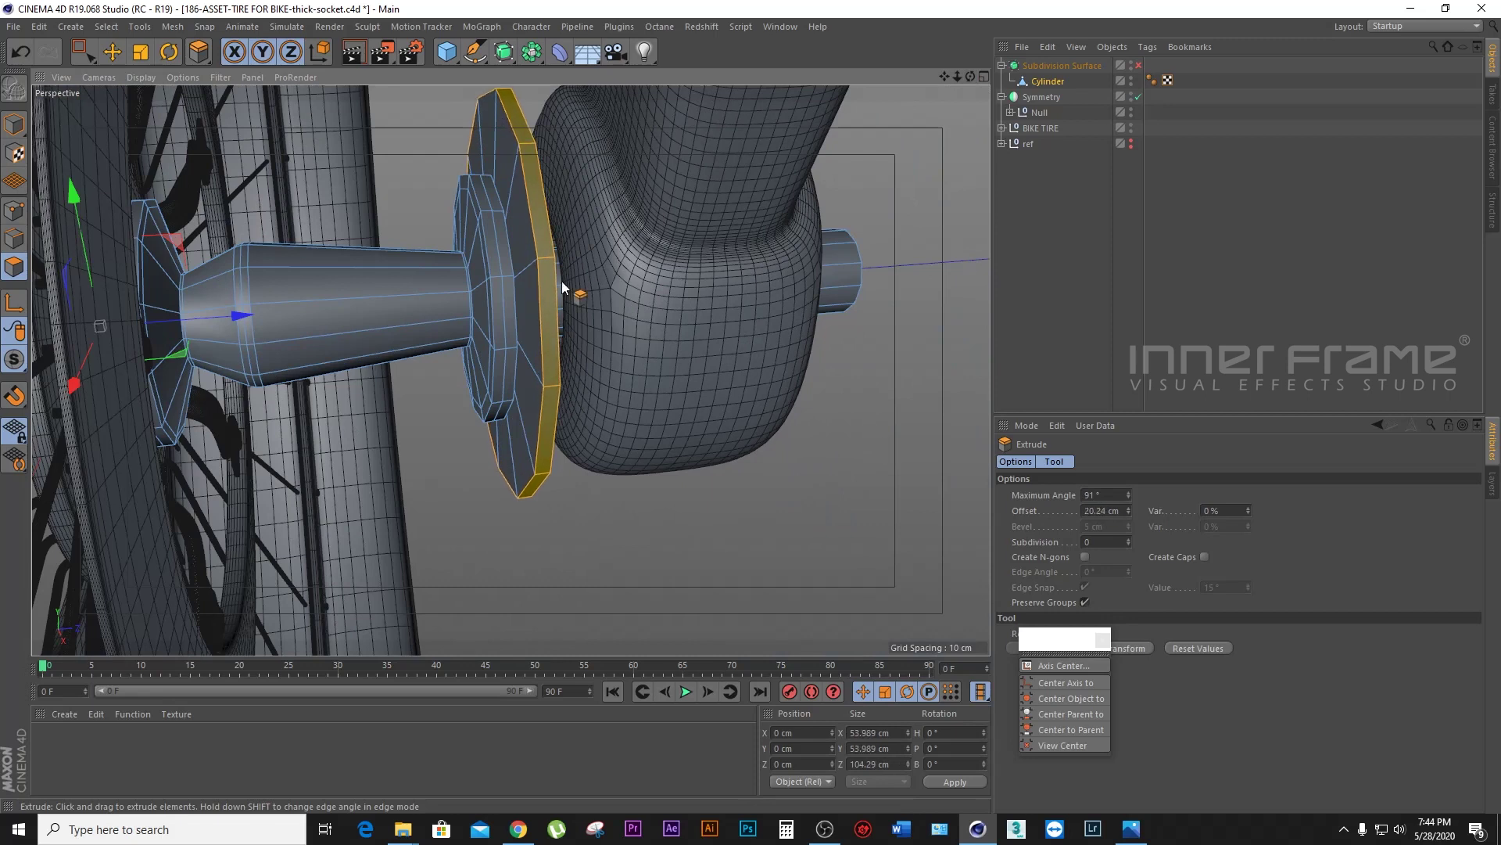
# Step: Scale the extruded ring down from about 53.99 cm to 51.43 cm across
pyautogui.click(142, 56)
pyautogui.moveTo(251, 317); pyautogui.dragTo(253, 315)
pyautogui.moveTo(263, 167)
pyautogui.mouseDown()
pyautogui.moveTo(288, 241)
pyautogui.moveTo(312, 240)
pyautogui.mouseUp()
pyautogui.moveTo(959, 76)
pyautogui.mouseDown()
pyautogui.moveTo(977, 75)
pyautogui.moveTo(510, 370)
pyautogui.mouseUp()
pyautogui.scroll(-5, 510, 370)
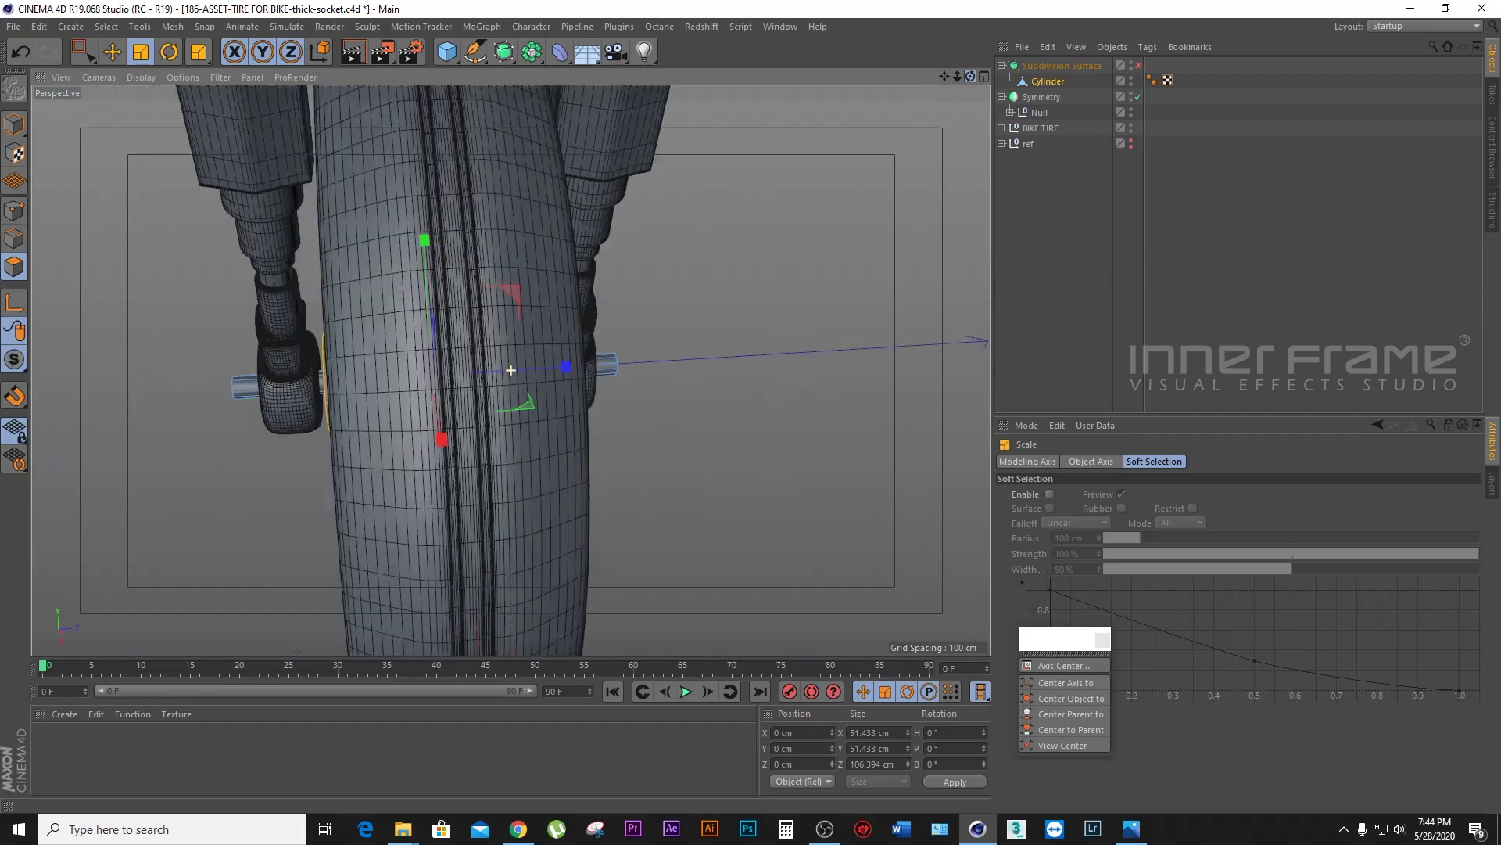
pyautogui.moveTo(957, 79); pyautogui.dragTo(511, 370)
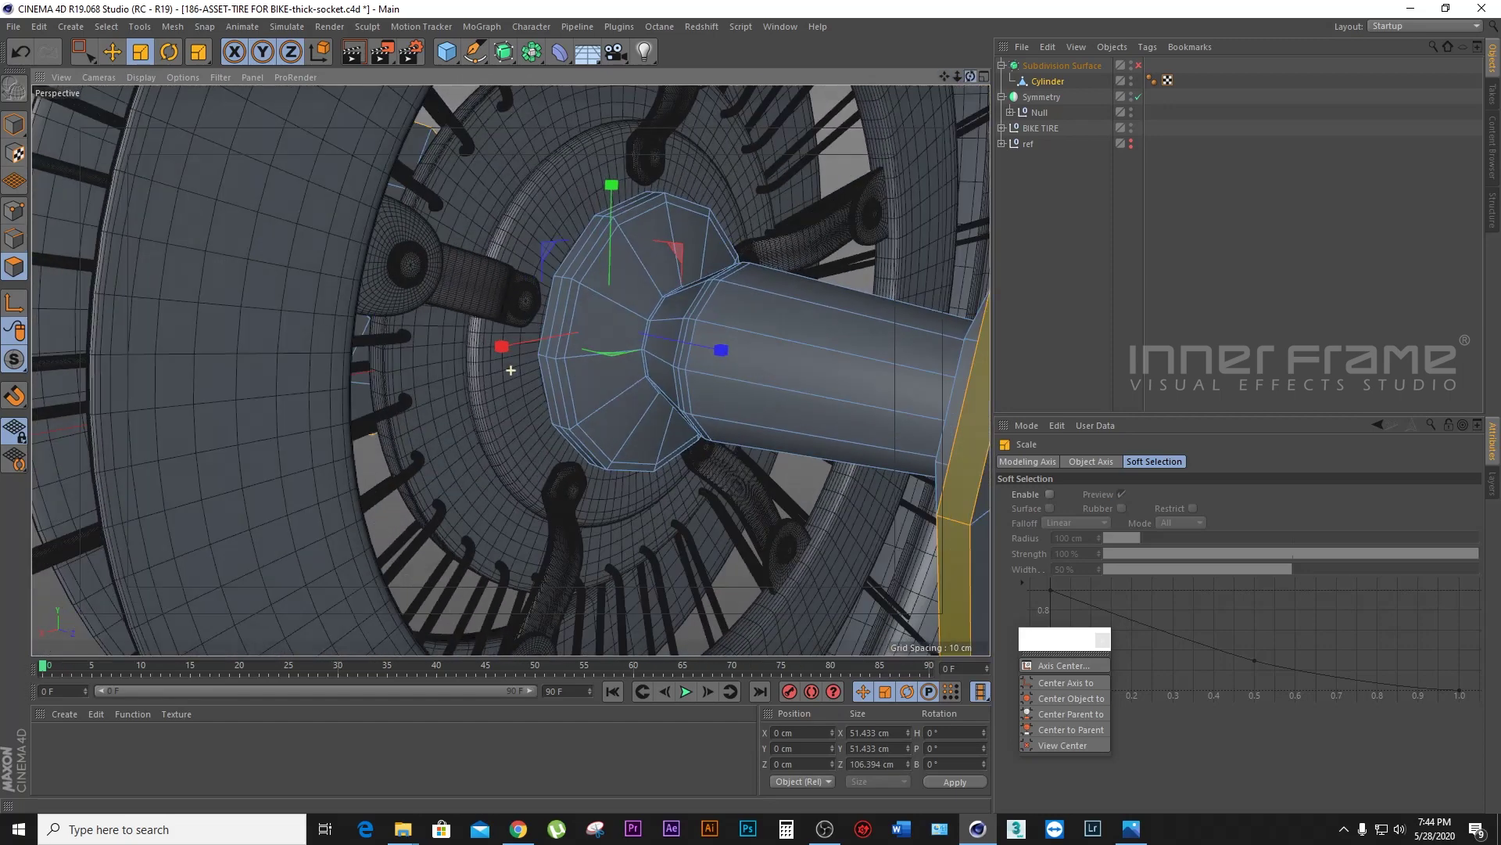
pyautogui.moveTo(959, 79); pyautogui.dragTo(856, 83)
pyautogui.rightClick(366, 185)
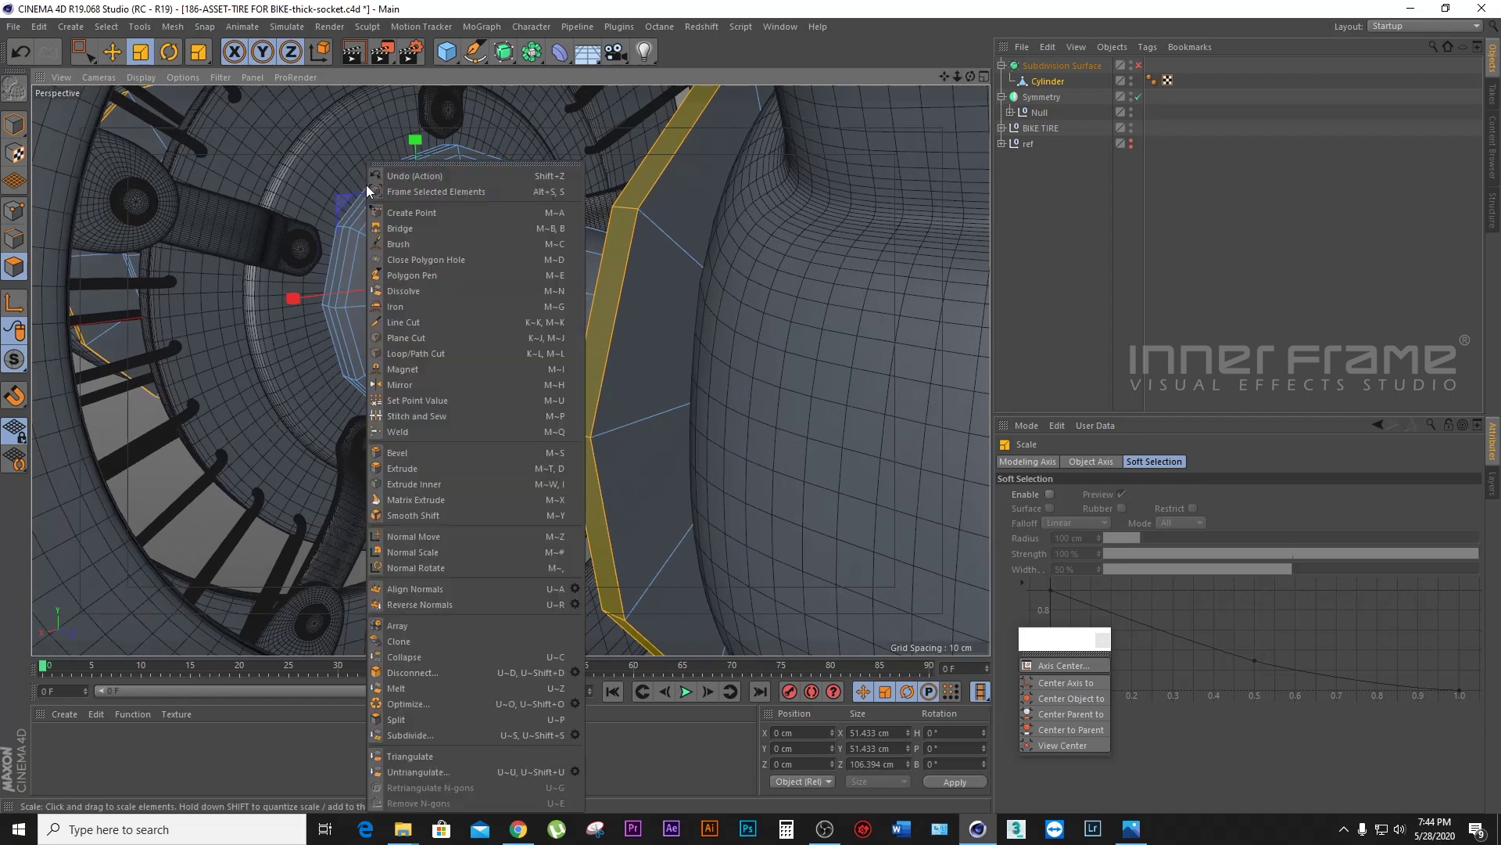
# Step: Cut a new loop into the disc band at 50% offset
pyautogui.click(443, 352)
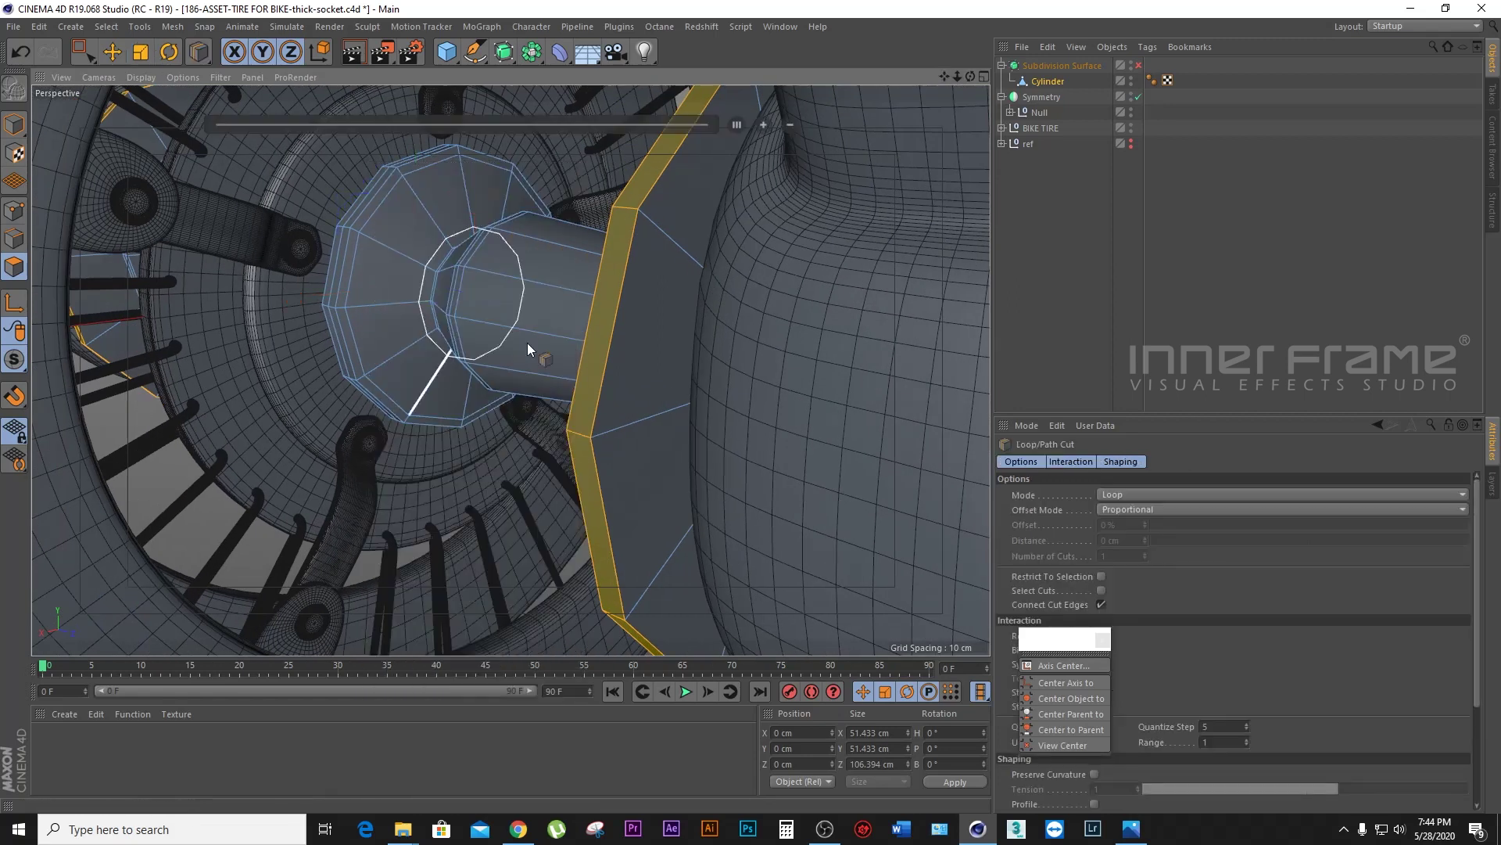
pyautogui.click(626, 207)
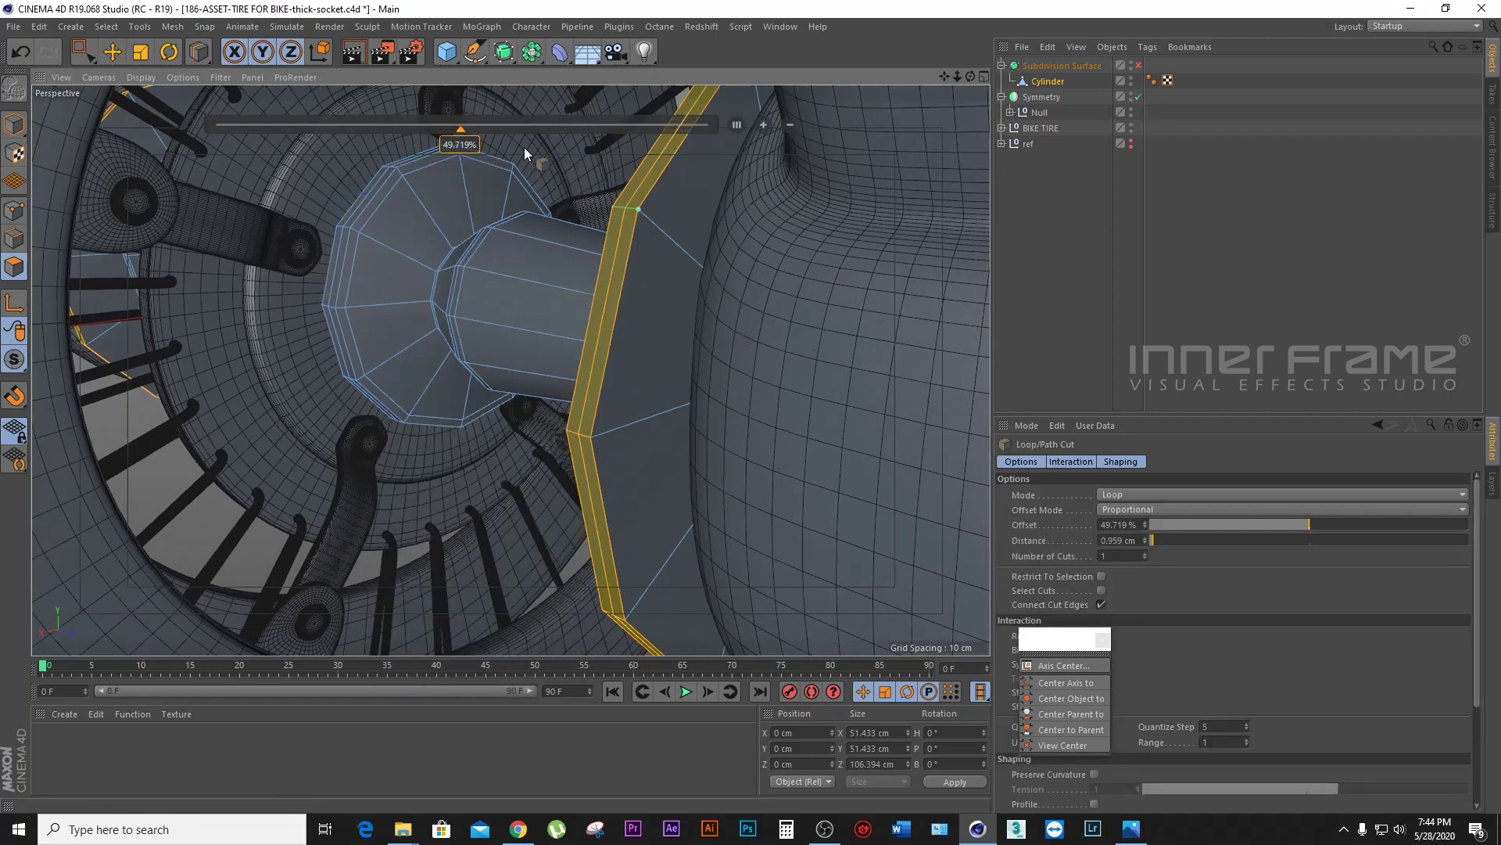
pyautogui.doubleClick(452, 148)
pyautogui.write('50')
pyautogui.press('Return')
# Step: Add another centred 50% loop cut on the far side and one near the disc edge
pyautogui.keyDown('alt'); pyautogui.moveTo(777, 334); pyautogui.dragTo(874, 211); pyautogui.keyUp('alt')
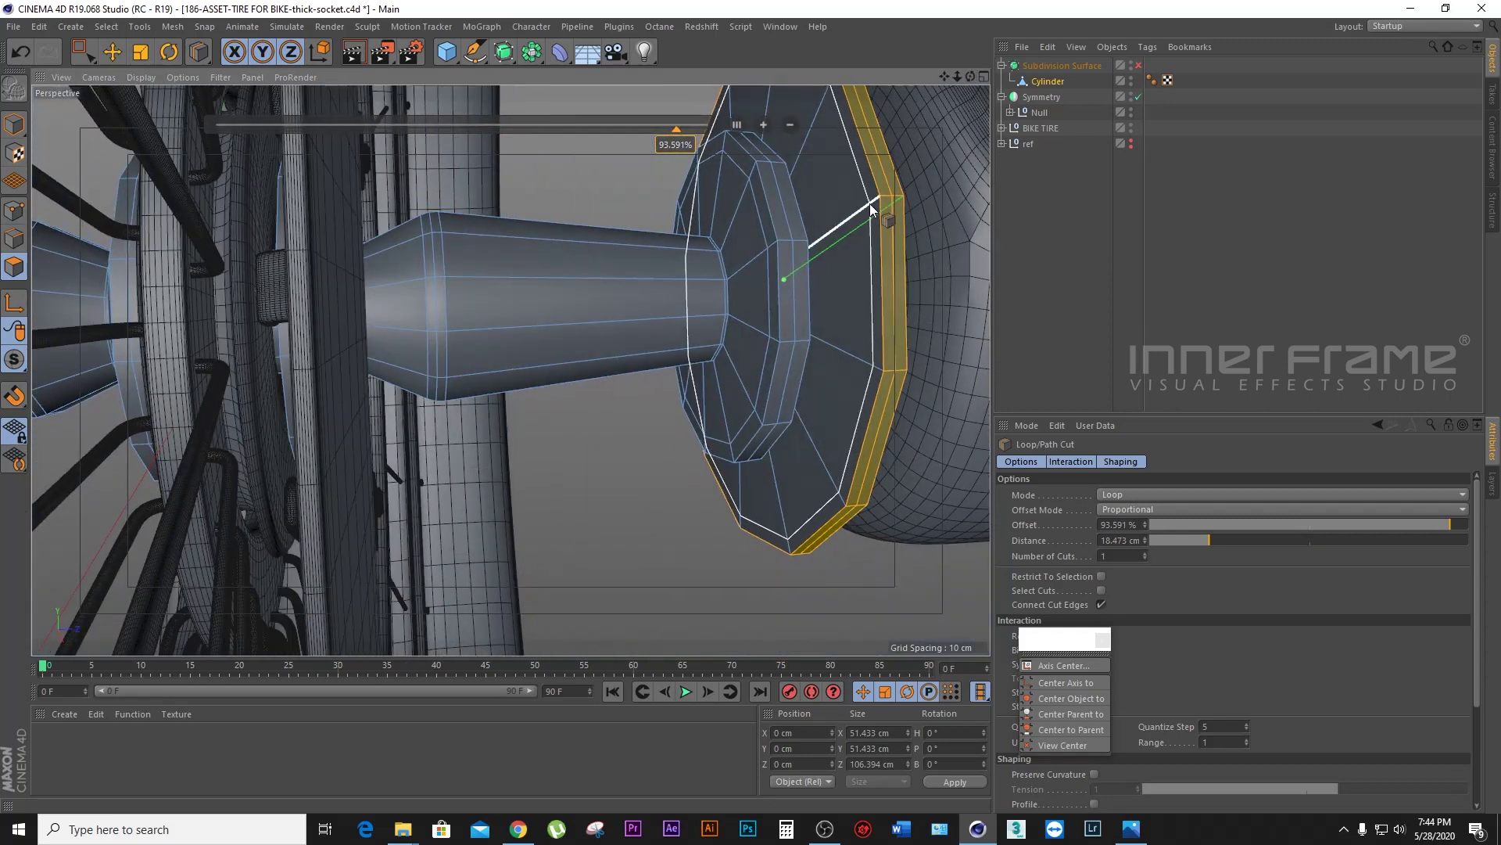
pyautogui.keyDown('alt'); pyautogui.moveTo(949, 82); pyautogui.dragTo(502, 365); pyautogui.keyUp('alt')
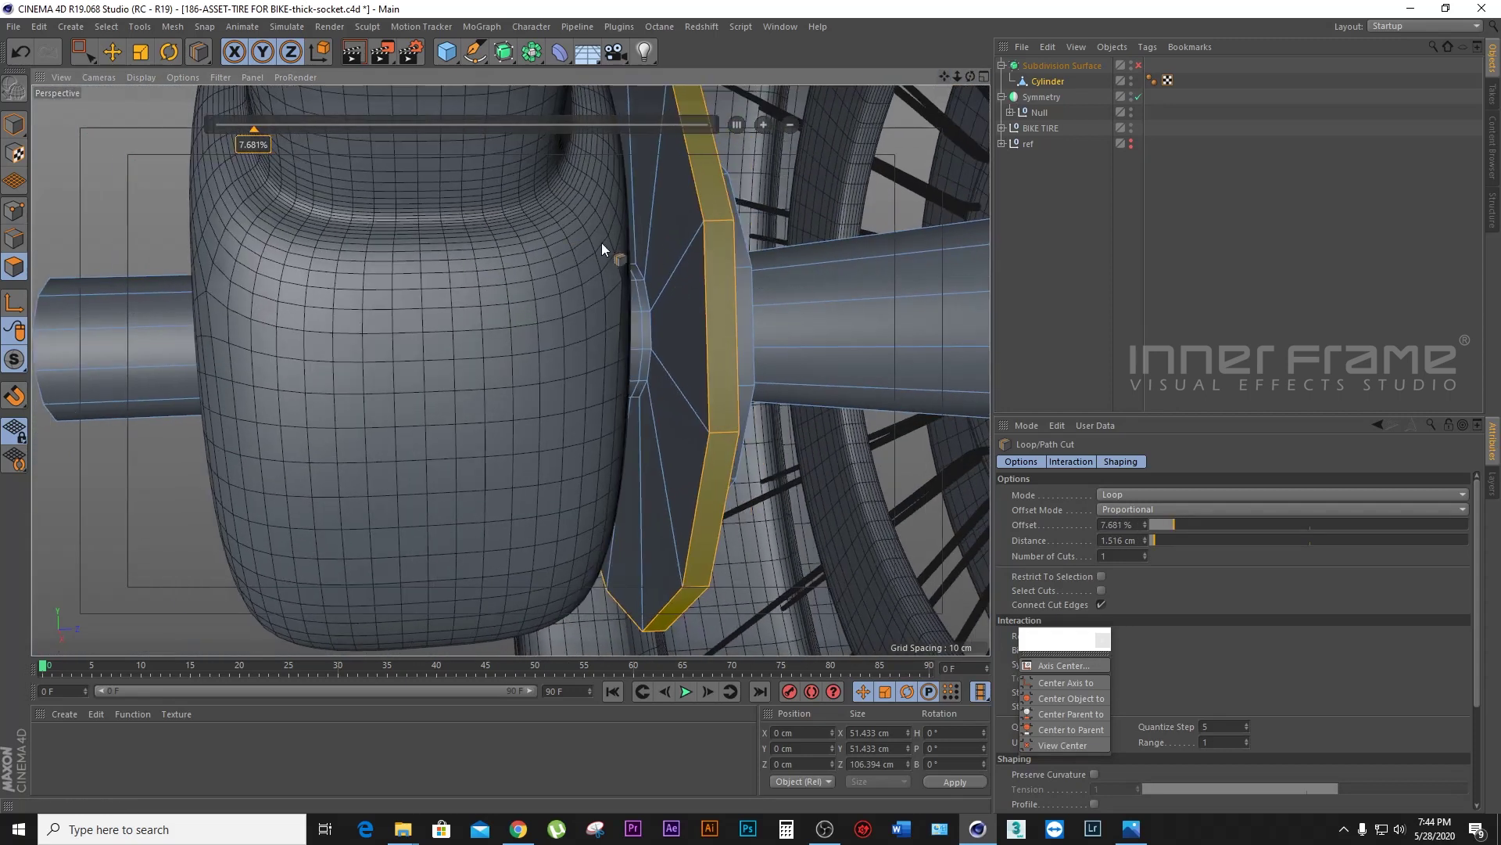
pyautogui.click(461, 144)
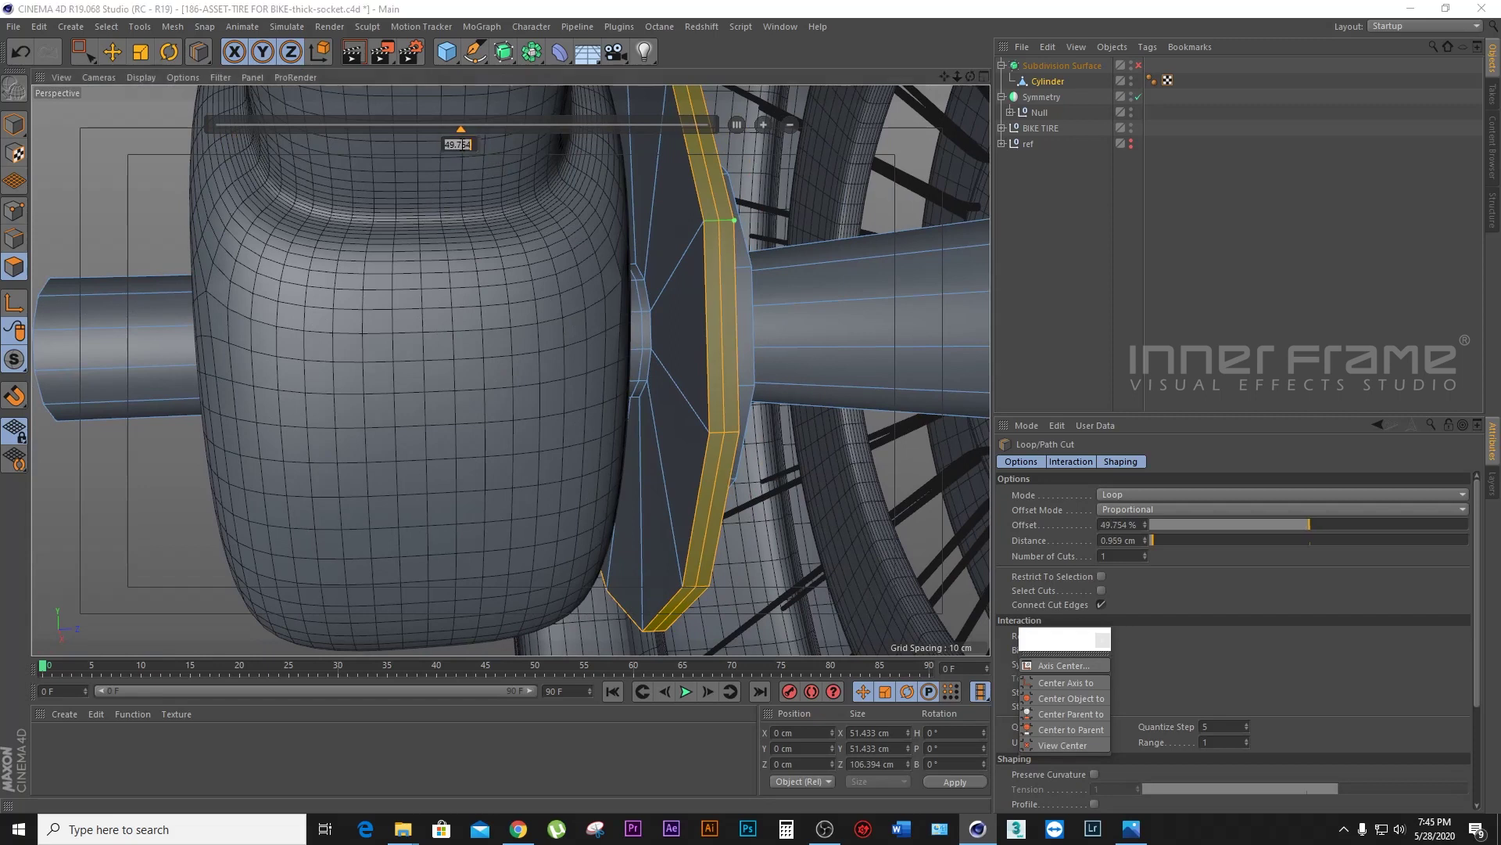
pyautogui.write('50')
pyautogui.press('Return')
pyautogui.keyDown('alt'); pyautogui.moveTo(960, 90); pyautogui.dragTo(509, 361); pyautogui.keyUp('alt')
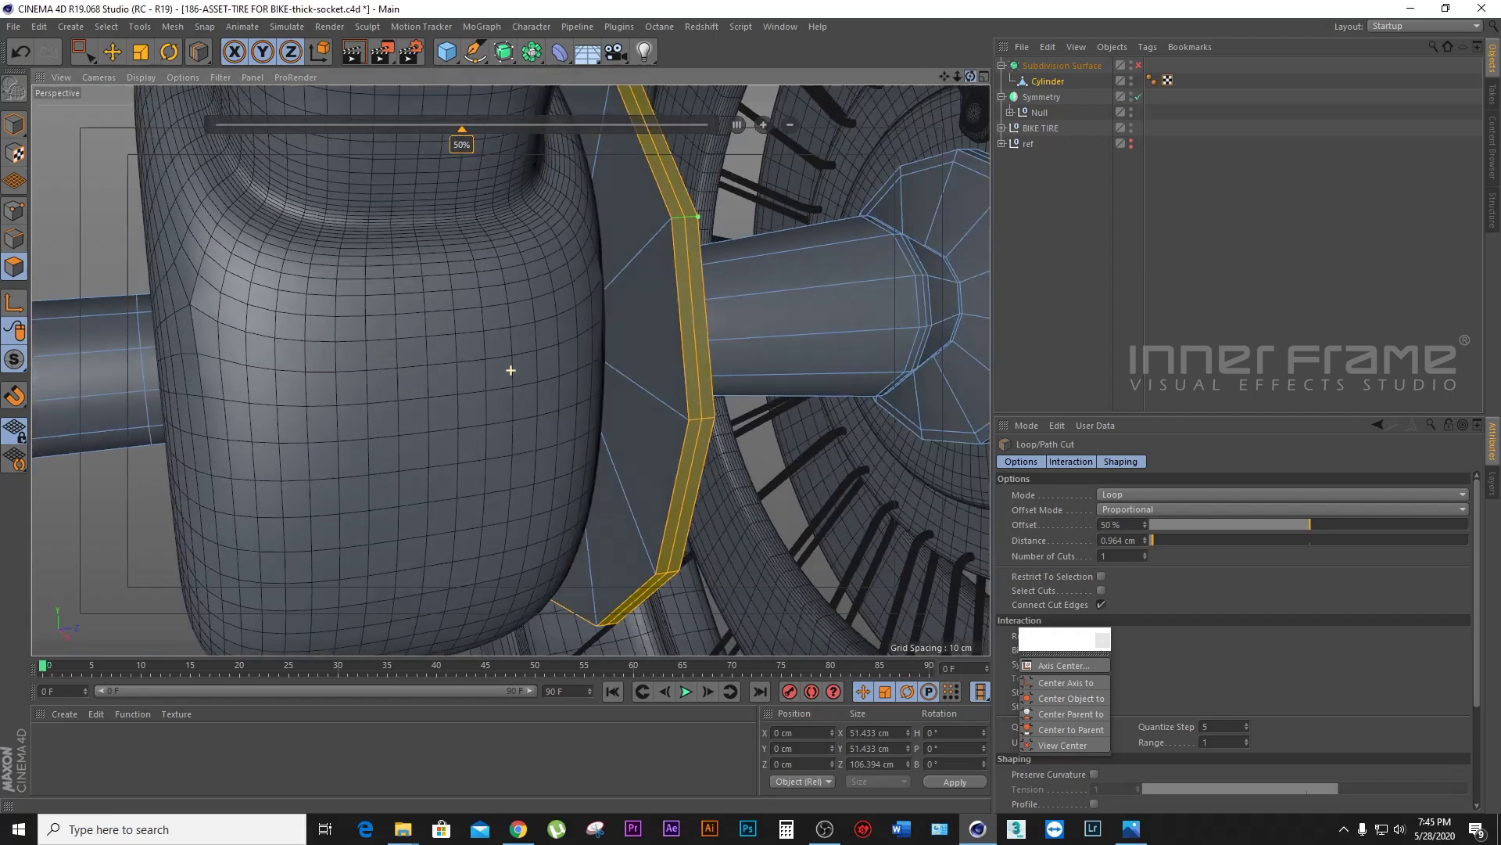
pyautogui.click(665, 238)
# Step: Finish the loop cuts and turn Subdivision Surface back on
pyautogui.keyDown('alt'); pyautogui.moveTo(940, 103); pyautogui.dragTo(501, 360); pyautogui.keyUp('alt')
pyautogui.scroll(3, 824, 243)
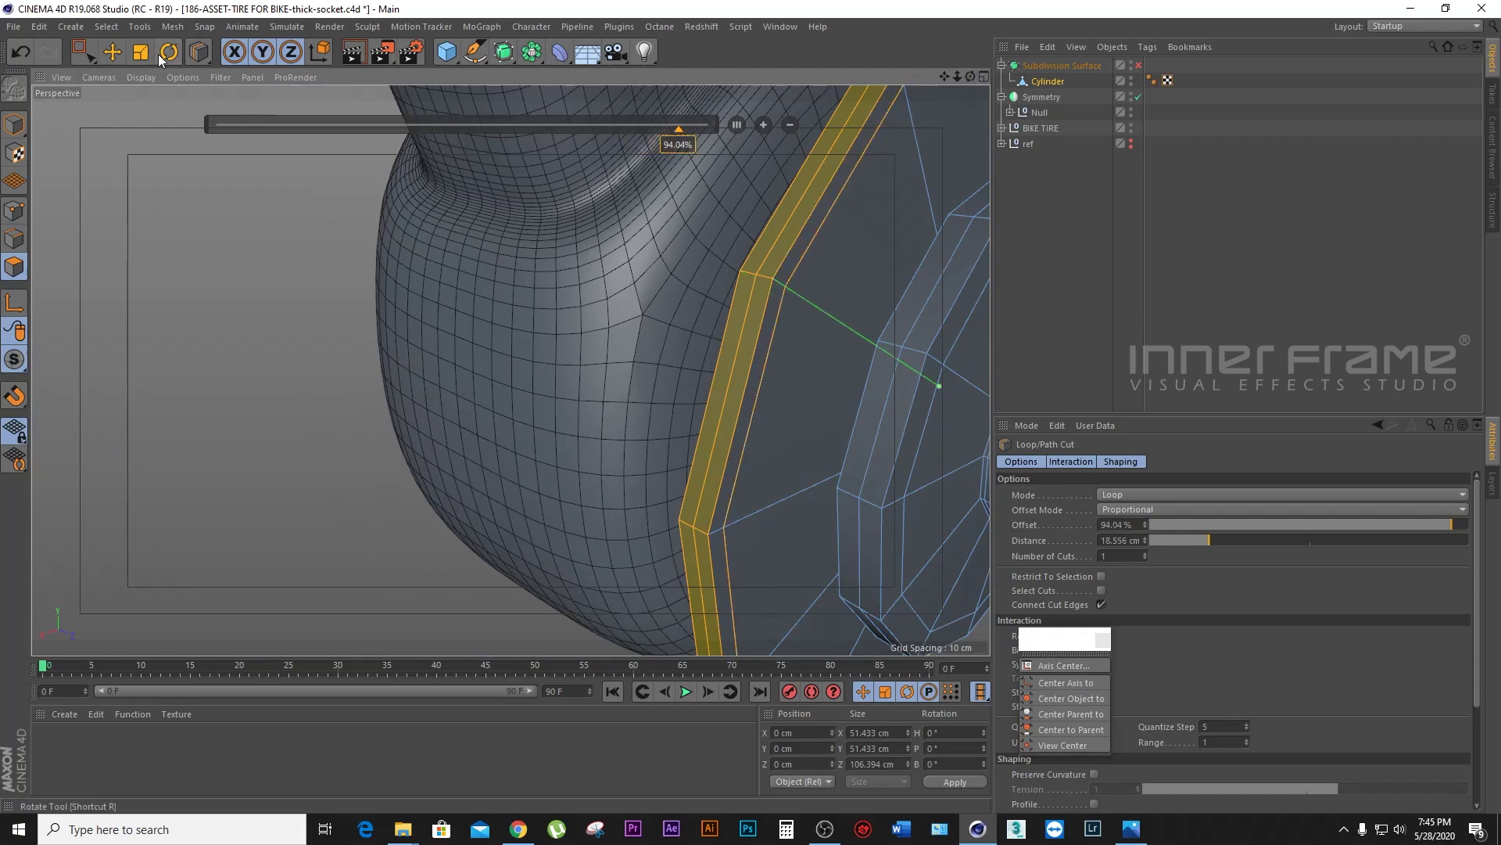
pyautogui.press('e')
pyautogui.click(1139, 65)
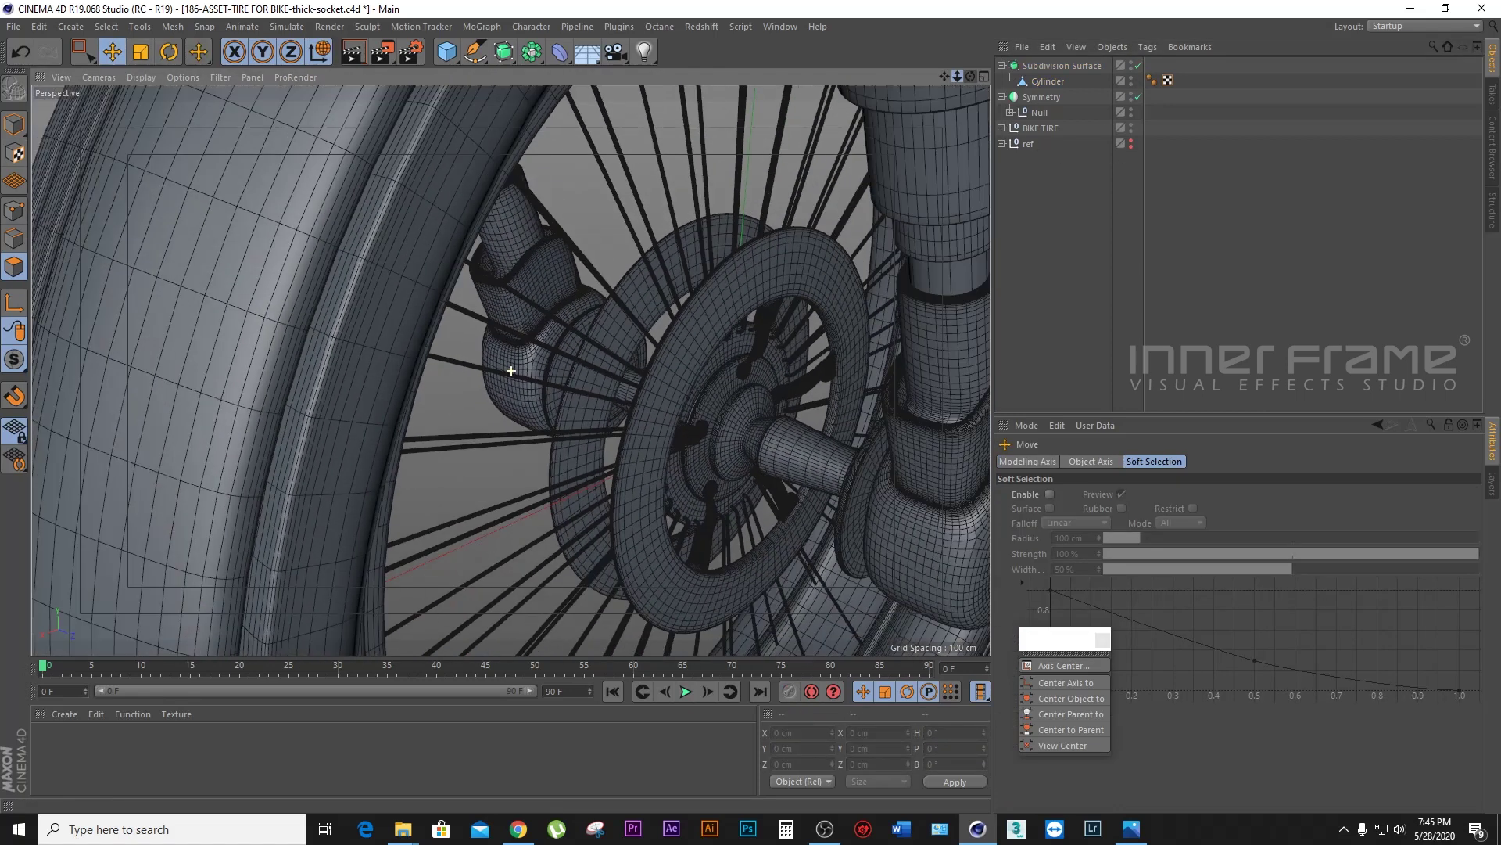
# Step: In Edge mode, select the Cylinder and double-click an edge loop around the axle
pyautogui.moveTo(957, 76); pyautogui.dragTo(922, 79)
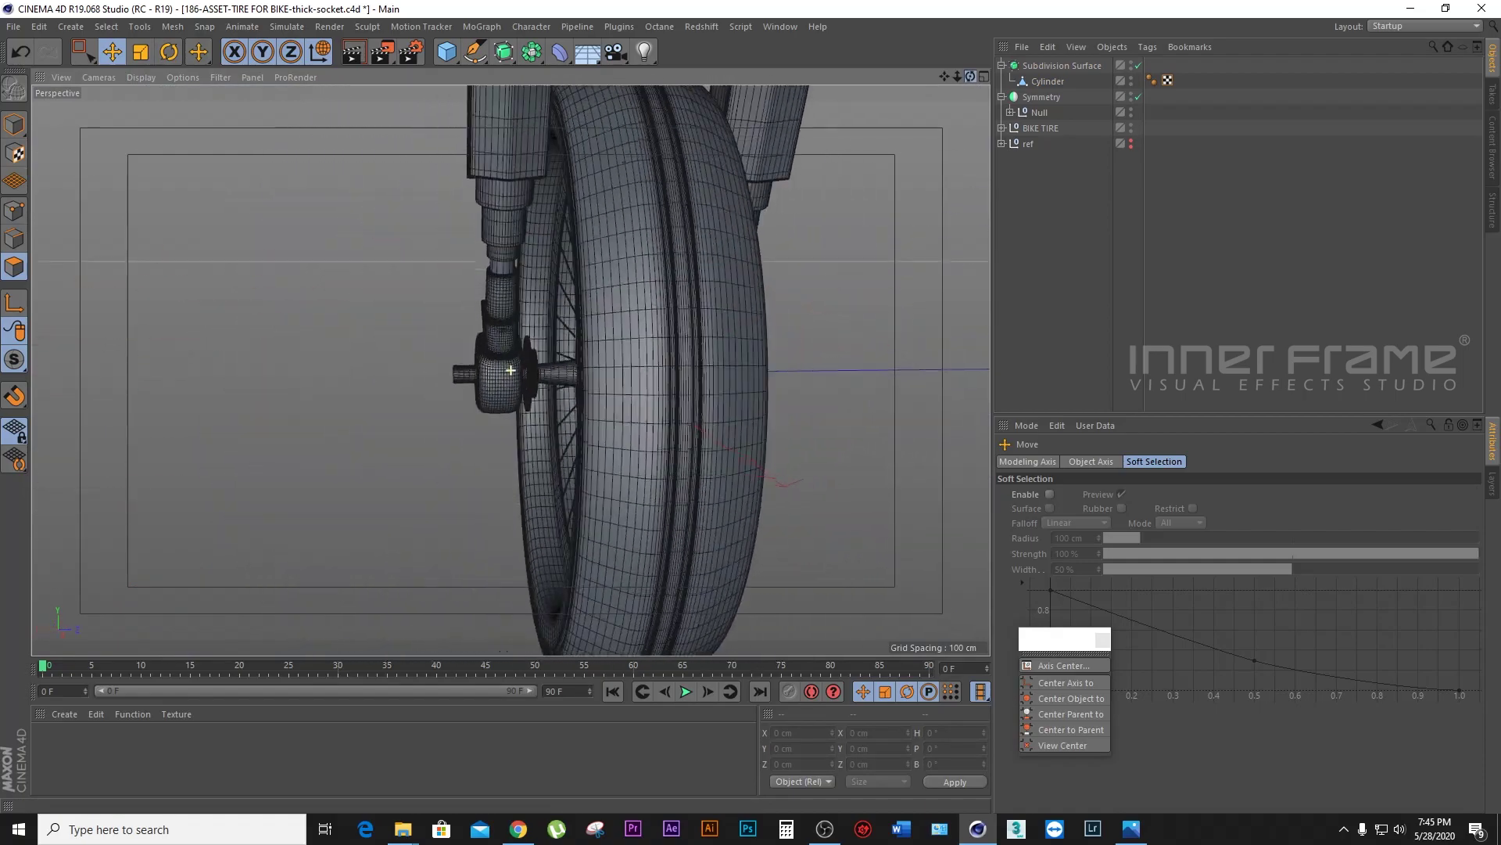
pyautogui.moveTo(970, 75); pyautogui.dragTo(938, 86)
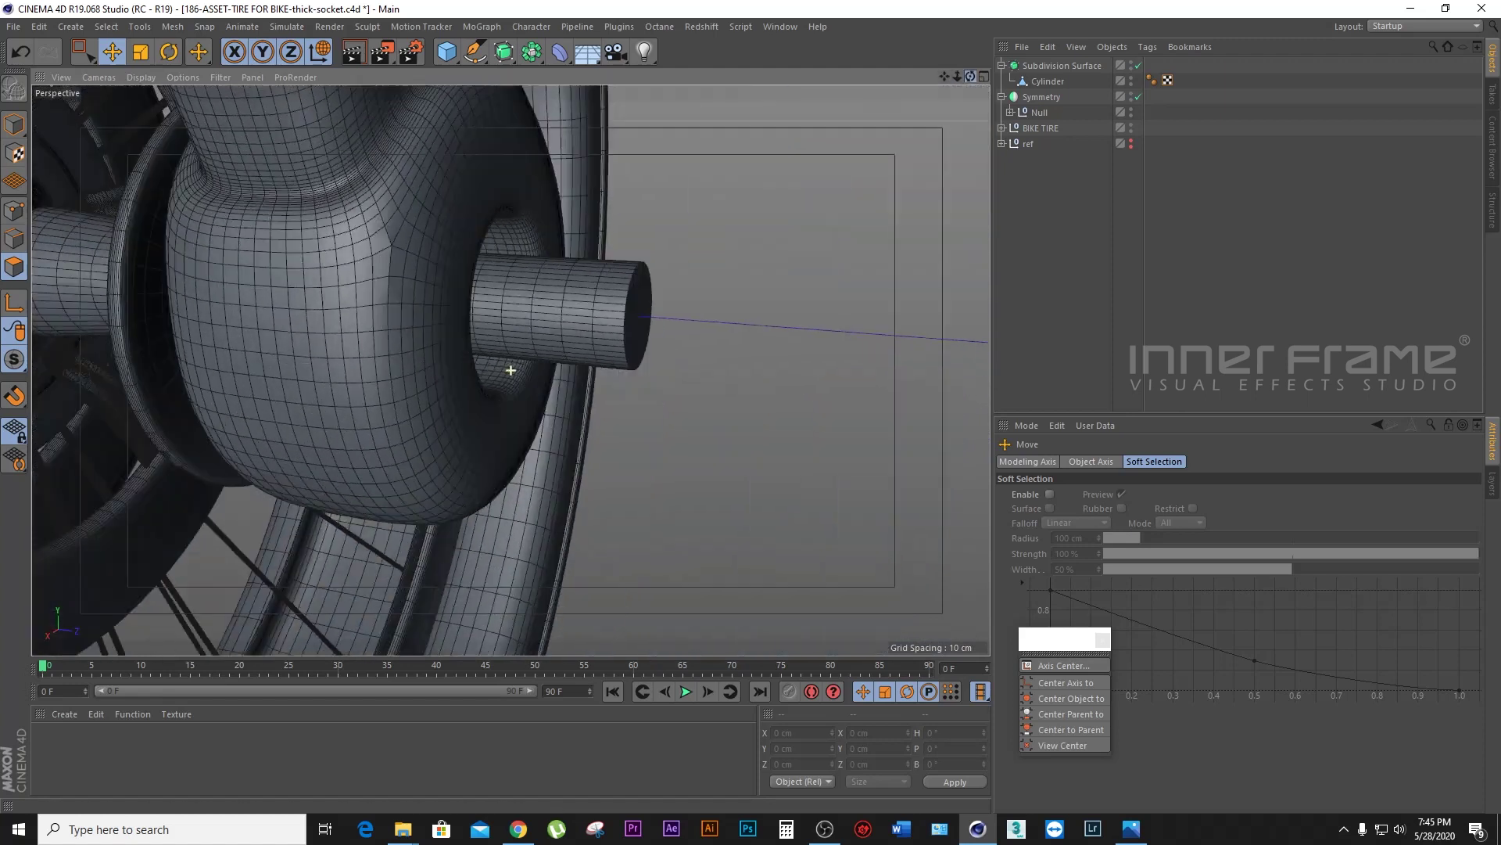
pyautogui.press('Return')
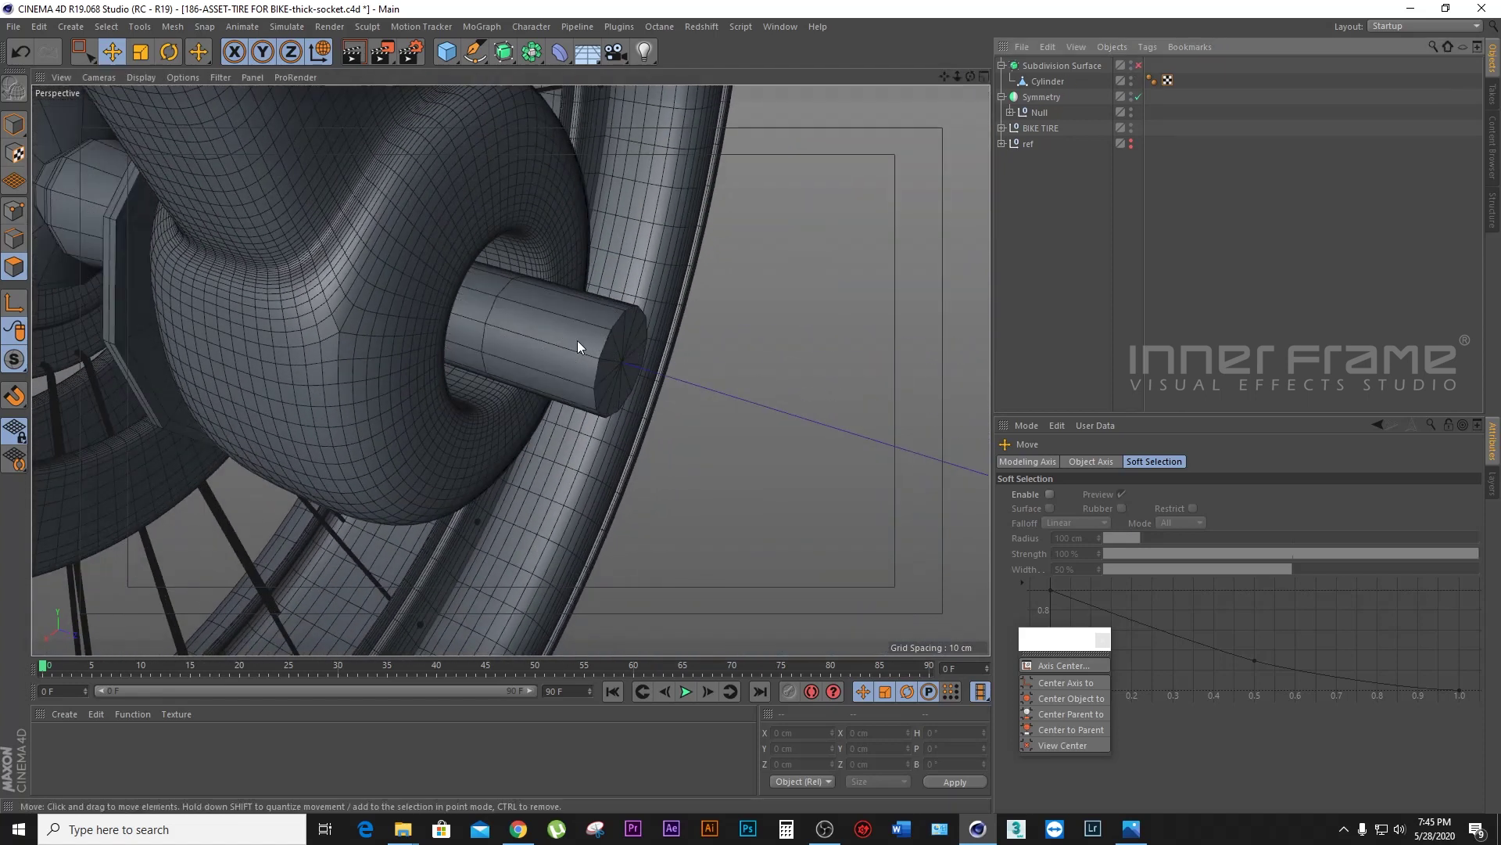
pyautogui.click(1048, 81)
pyautogui.click(505, 313)
pyautogui.moveTo(944, 76)
pyautogui.mouseDown()
pyautogui.moveTo(511, 370)
pyautogui.moveTo(386, 319)
pyautogui.mouseUp()
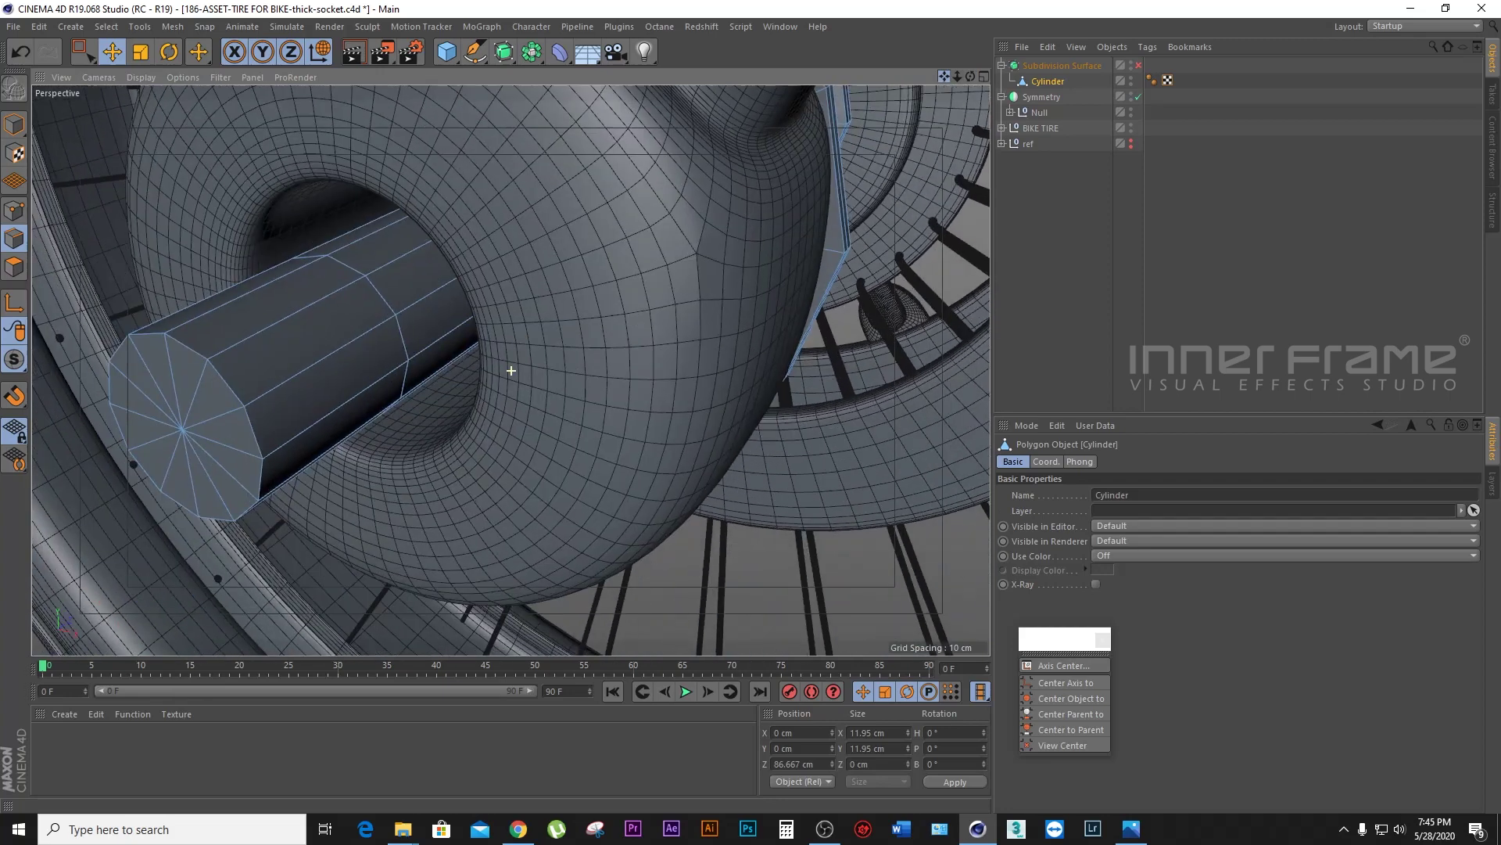
pyautogui.doubleClick(388, 305)
# Step: Scale the loop along Z about 102.6%, lengthening the axle from 173.333 to 177.851 cm
pyautogui.moveTo(974, 77)
pyautogui.mouseDown()
pyautogui.moveTo(974, 109)
pyautogui.moveTo(511, 370)
pyautogui.mouseUp()
pyautogui.click(141, 52)
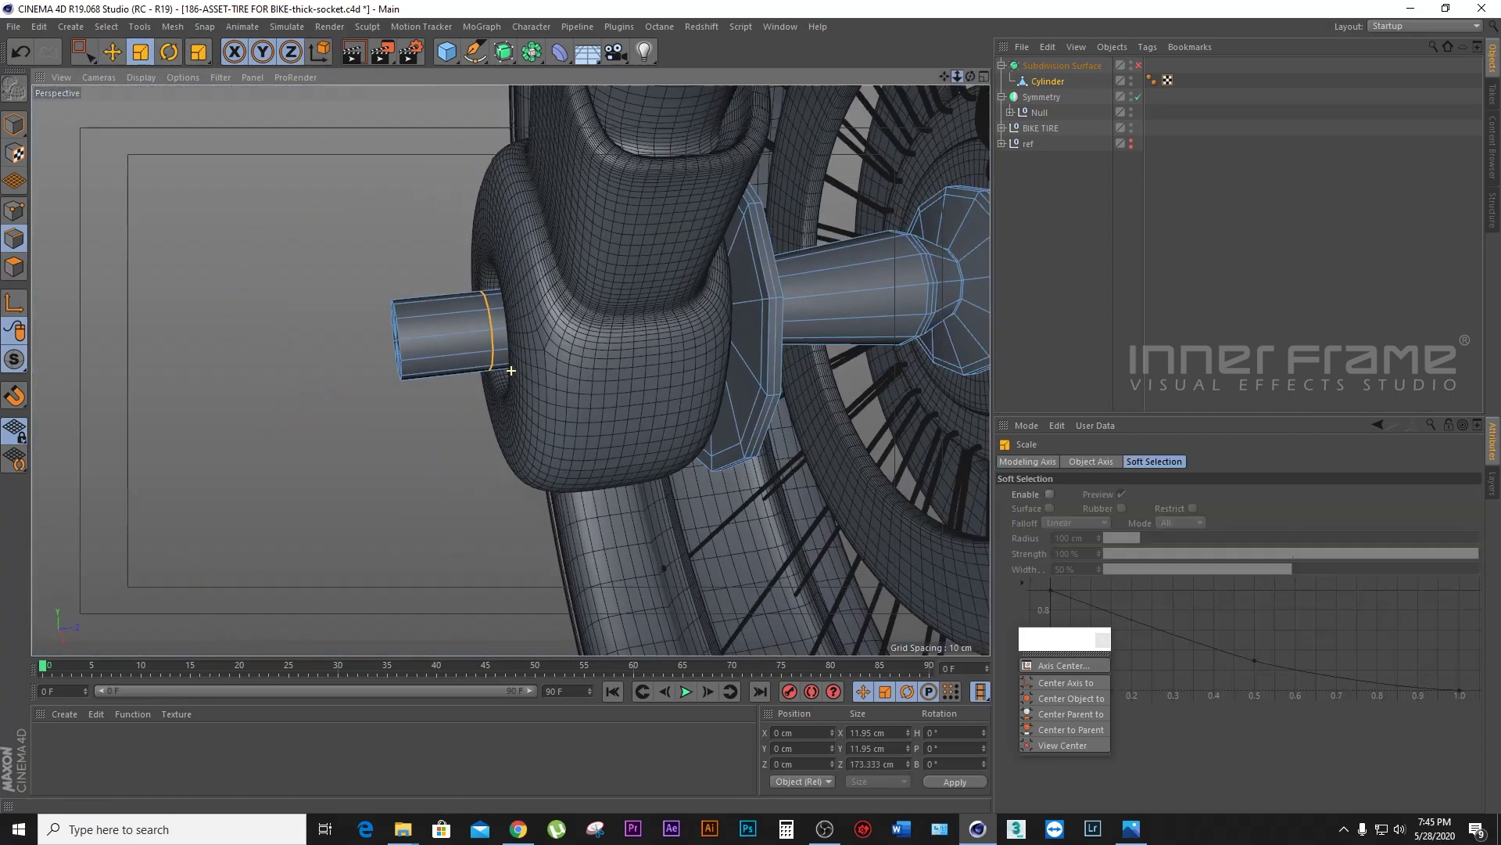
pyautogui.scroll(-5, 512, 370)
pyautogui.moveTo(858, 316); pyautogui.dragTo(864, 317)
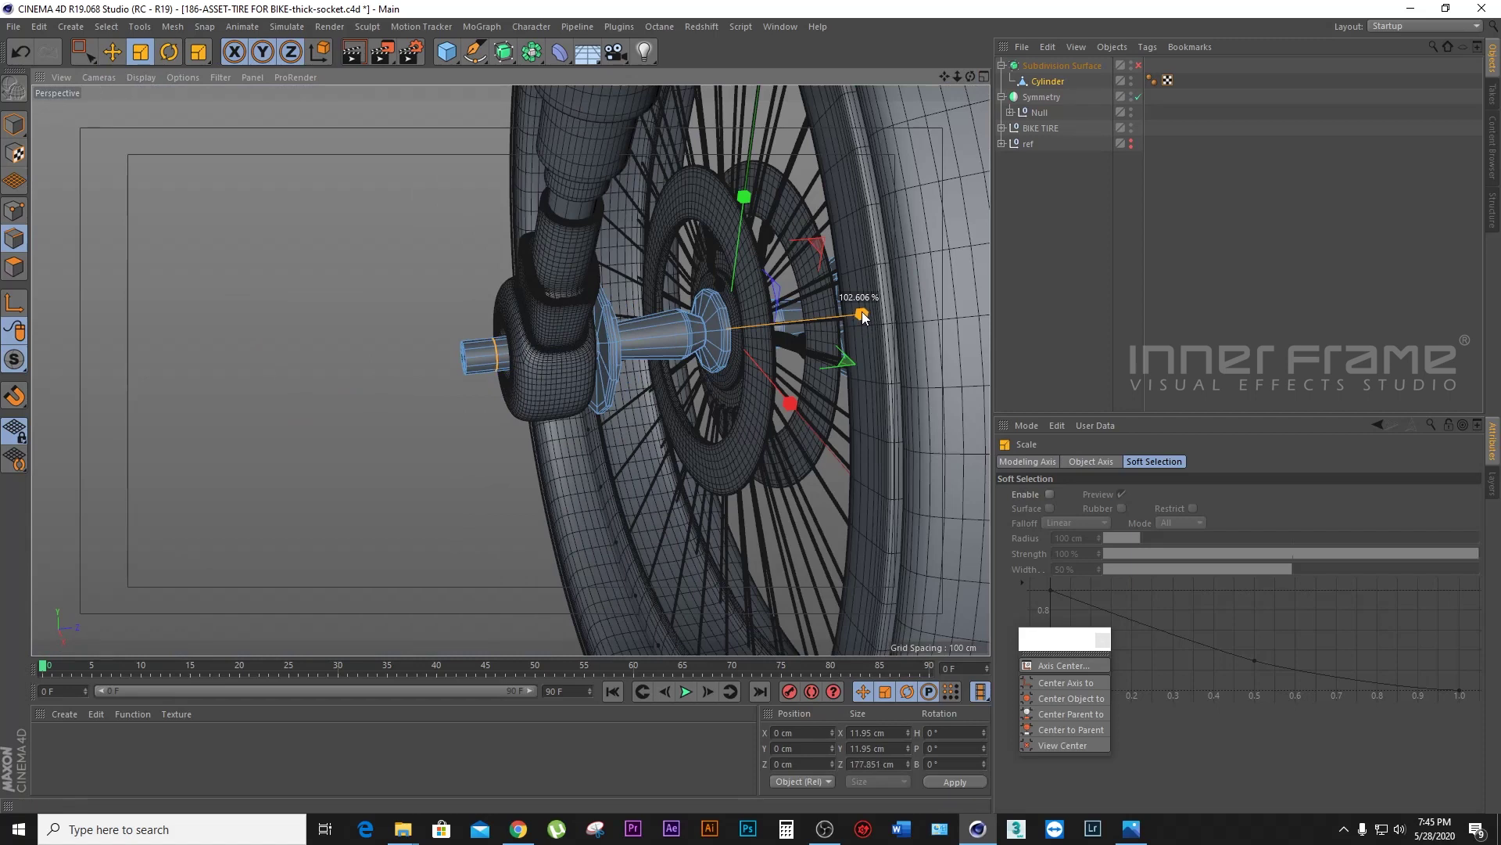
pyautogui.moveTo(956, 82); pyautogui.dragTo(1095, 81)
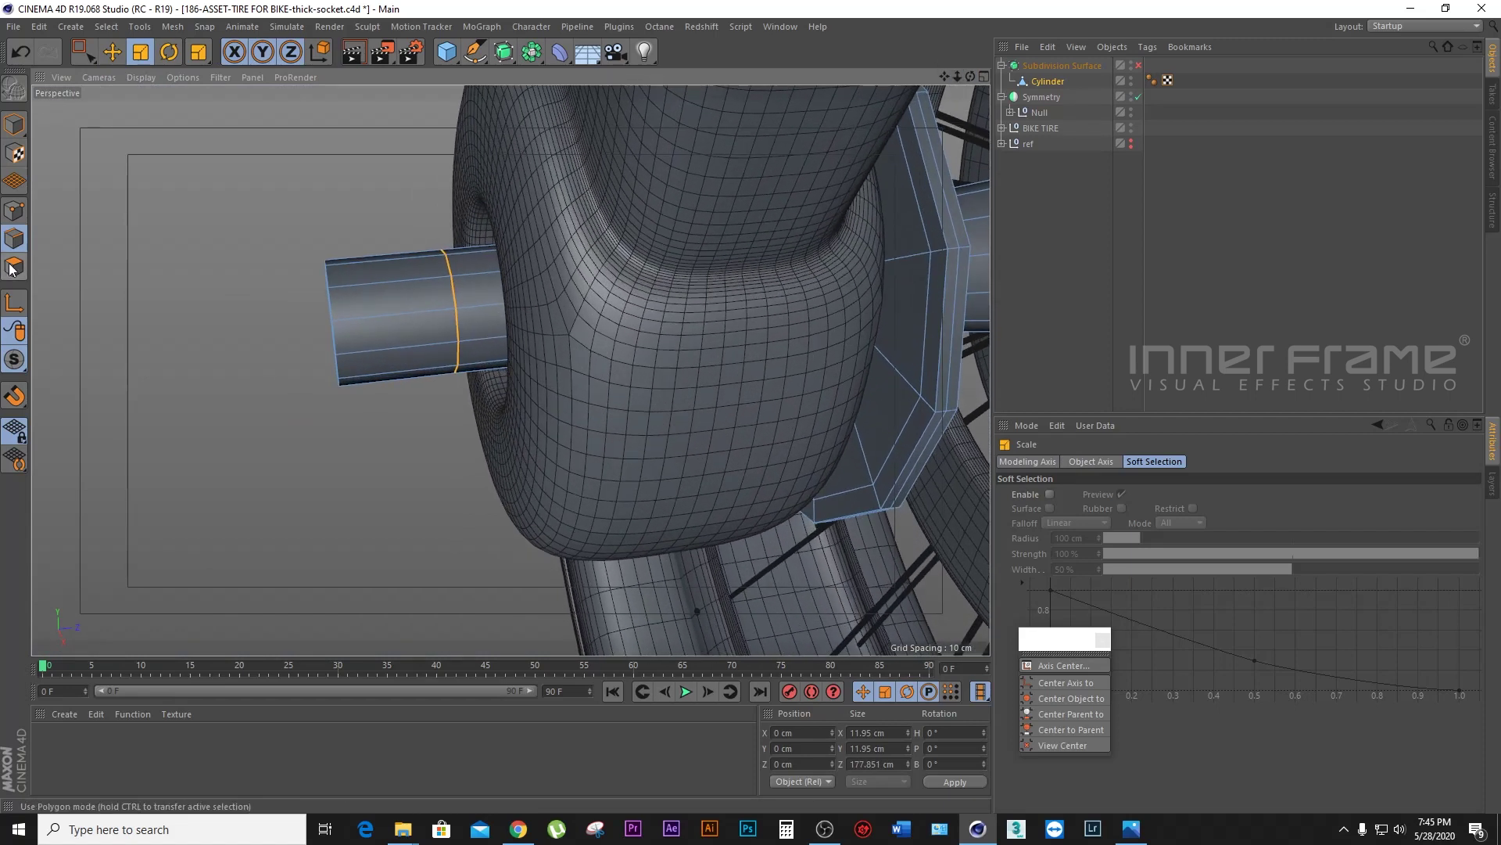
# Step: In Polygon mode, clear the selection and loop-select the ring at the cylinder's end
pyautogui.click(14, 267)
pyautogui.click(303, 138)
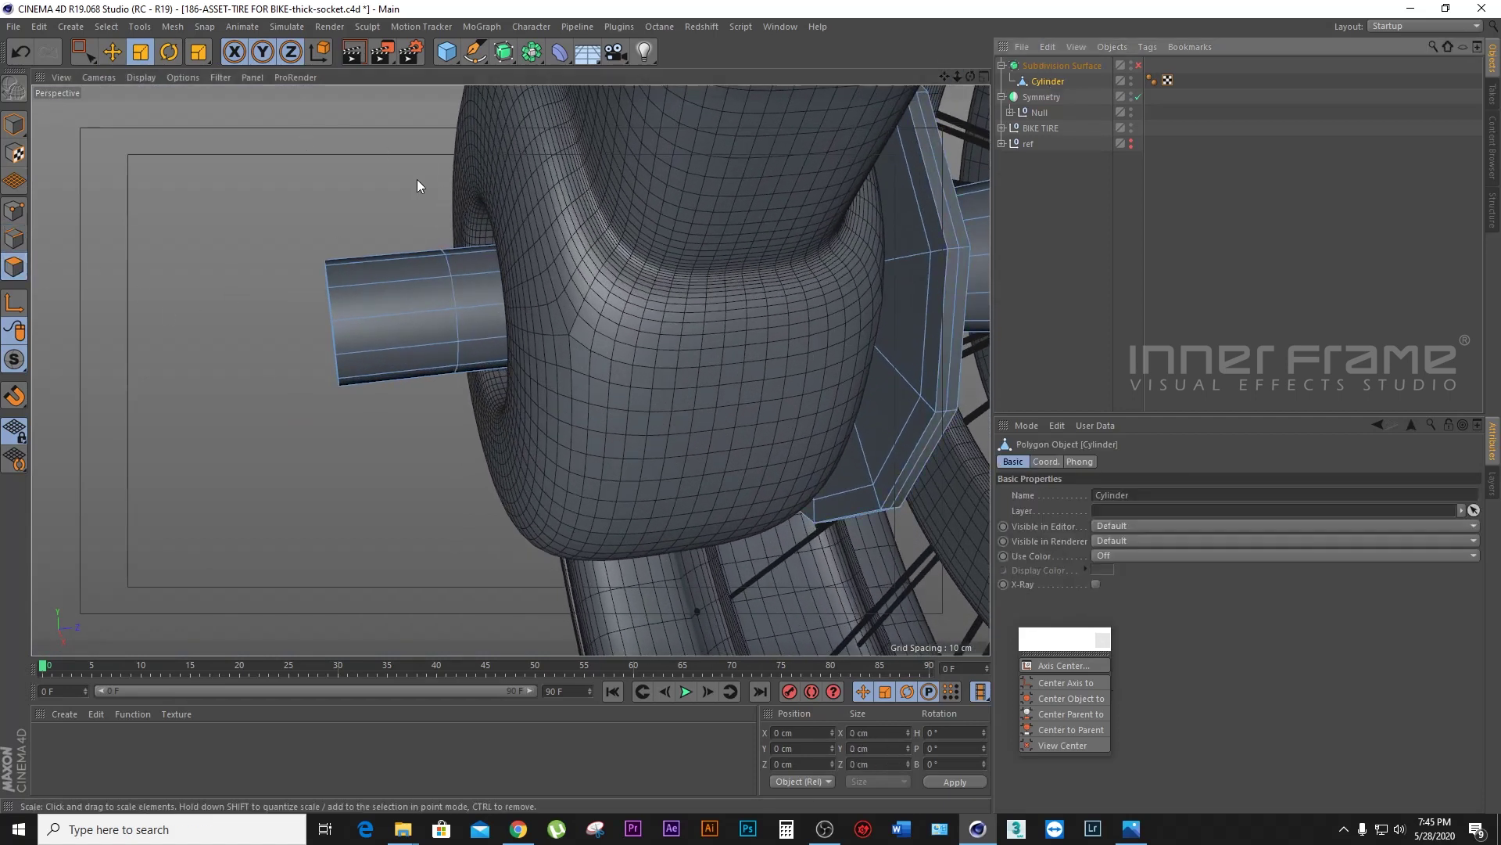
pyautogui.click(106, 26)
pyautogui.click(139, 134)
pyautogui.click(391, 313)
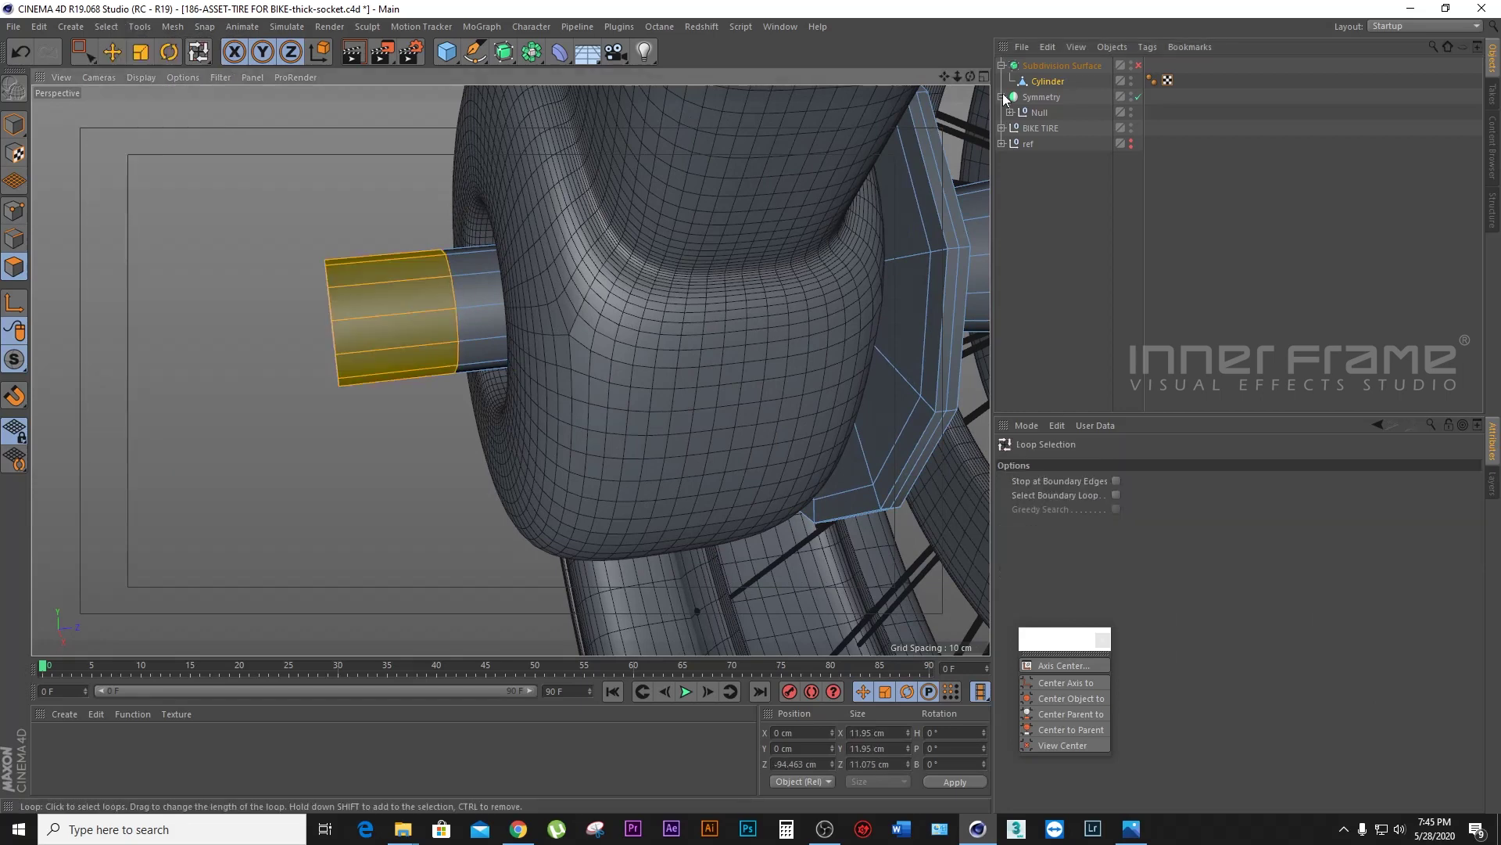
# Step: Select the axle's end polygon loop and inset it 0.88 cm with Extrude Inner
pyautogui.moveTo(945, 76); pyautogui.dragTo(511, 370)
pyautogui.hotkey('ctrl', 'shift', 'z')
pyautogui.click(559, 283)
pyautogui.moveTo(971, 76); pyautogui.dragTo(547, 78)
pyautogui.rightClick(956, 348)
pyautogui.click(1016, 483)
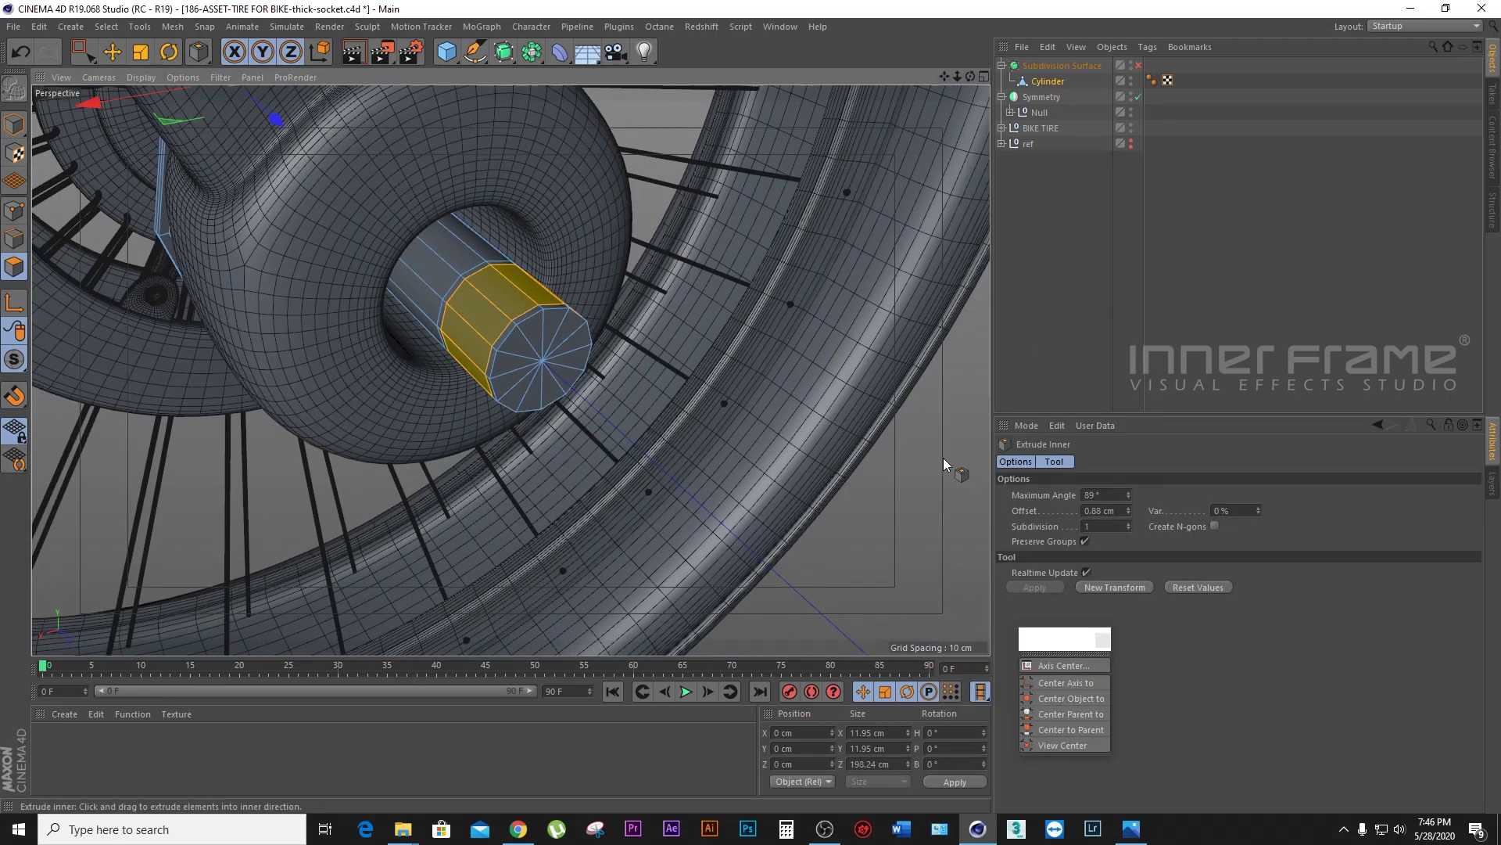
# Step: Extrude the end cap outward 9.82 cm into a chunky collar about 32.3 cm across
pyautogui.rightClick(950, 464)
pyautogui.click(987, 471)
pyautogui.moveTo(987, 471)
pyautogui.mouseDown()
pyautogui.moveTo(977, 437)
pyautogui.moveTo(1016, 438)
pyautogui.mouseUp()
pyautogui.moveTo(971, 75); pyautogui.dragTo(476, 76)
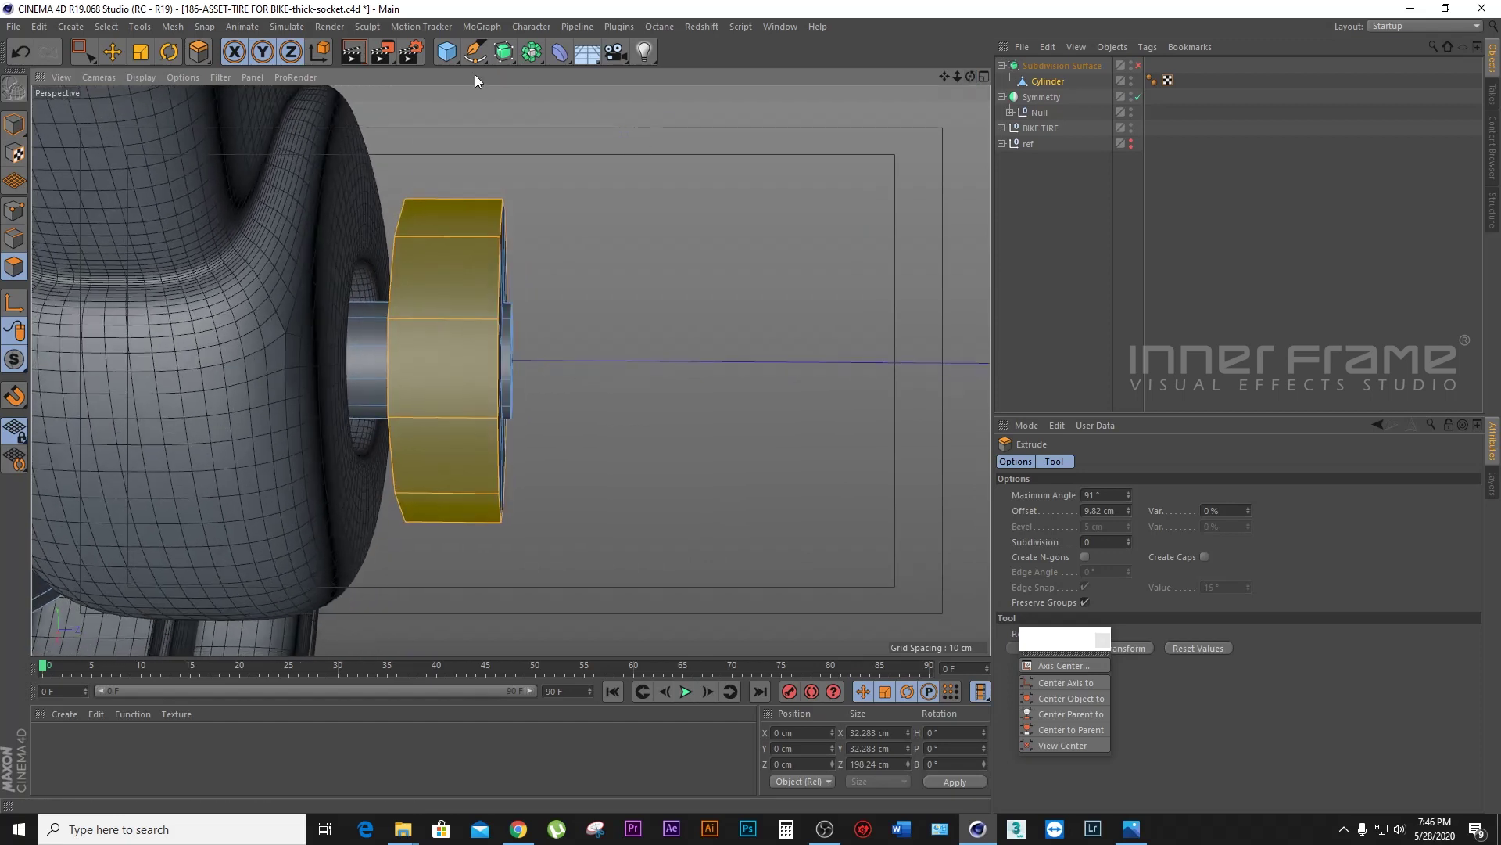
pyautogui.moveTo(971, 76); pyautogui.dragTo(899, 79)
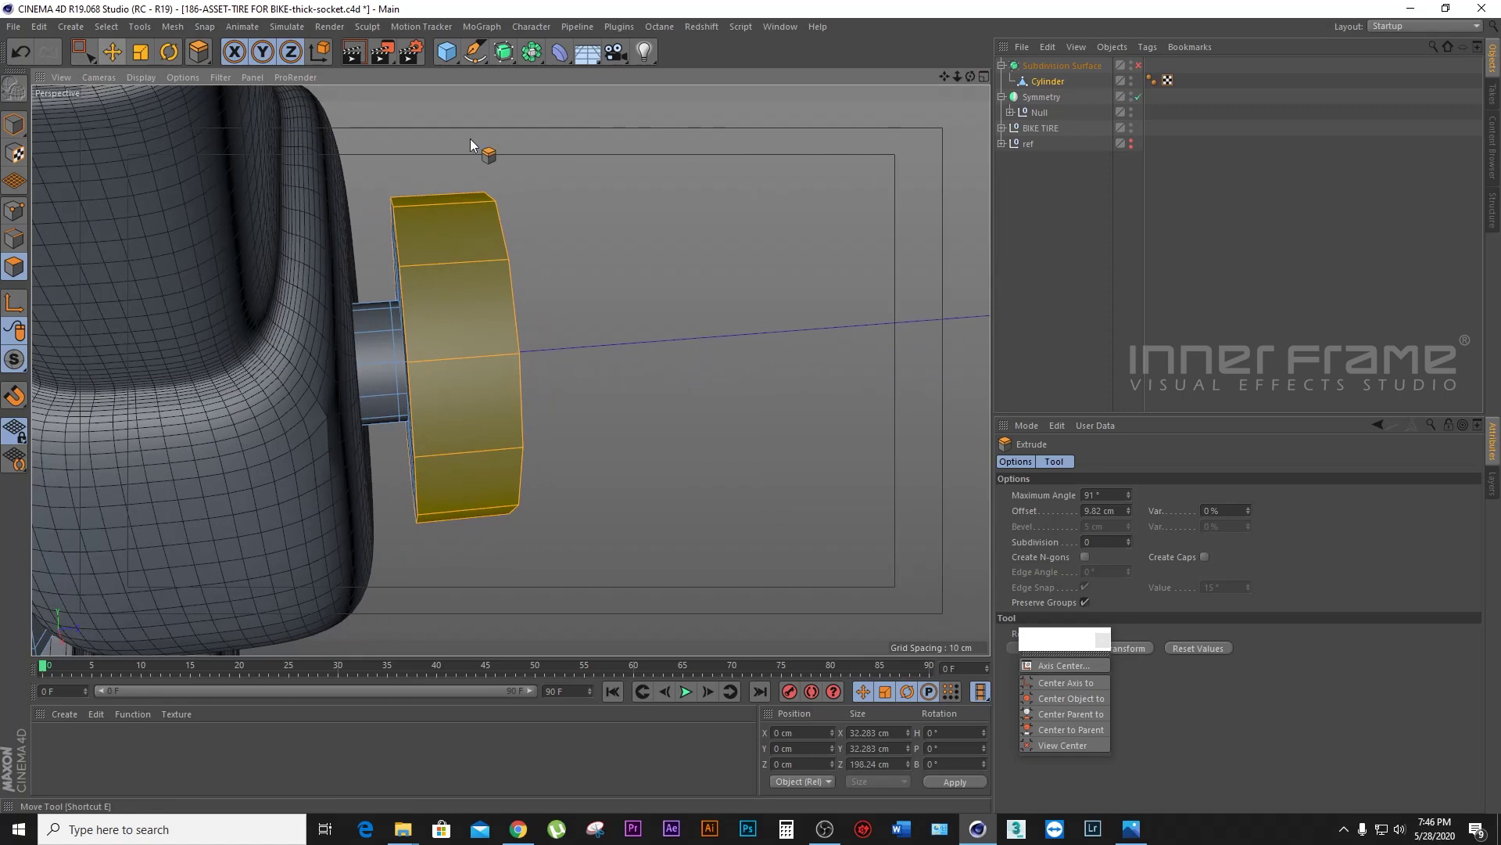
pyautogui.rightClick(744, 162)
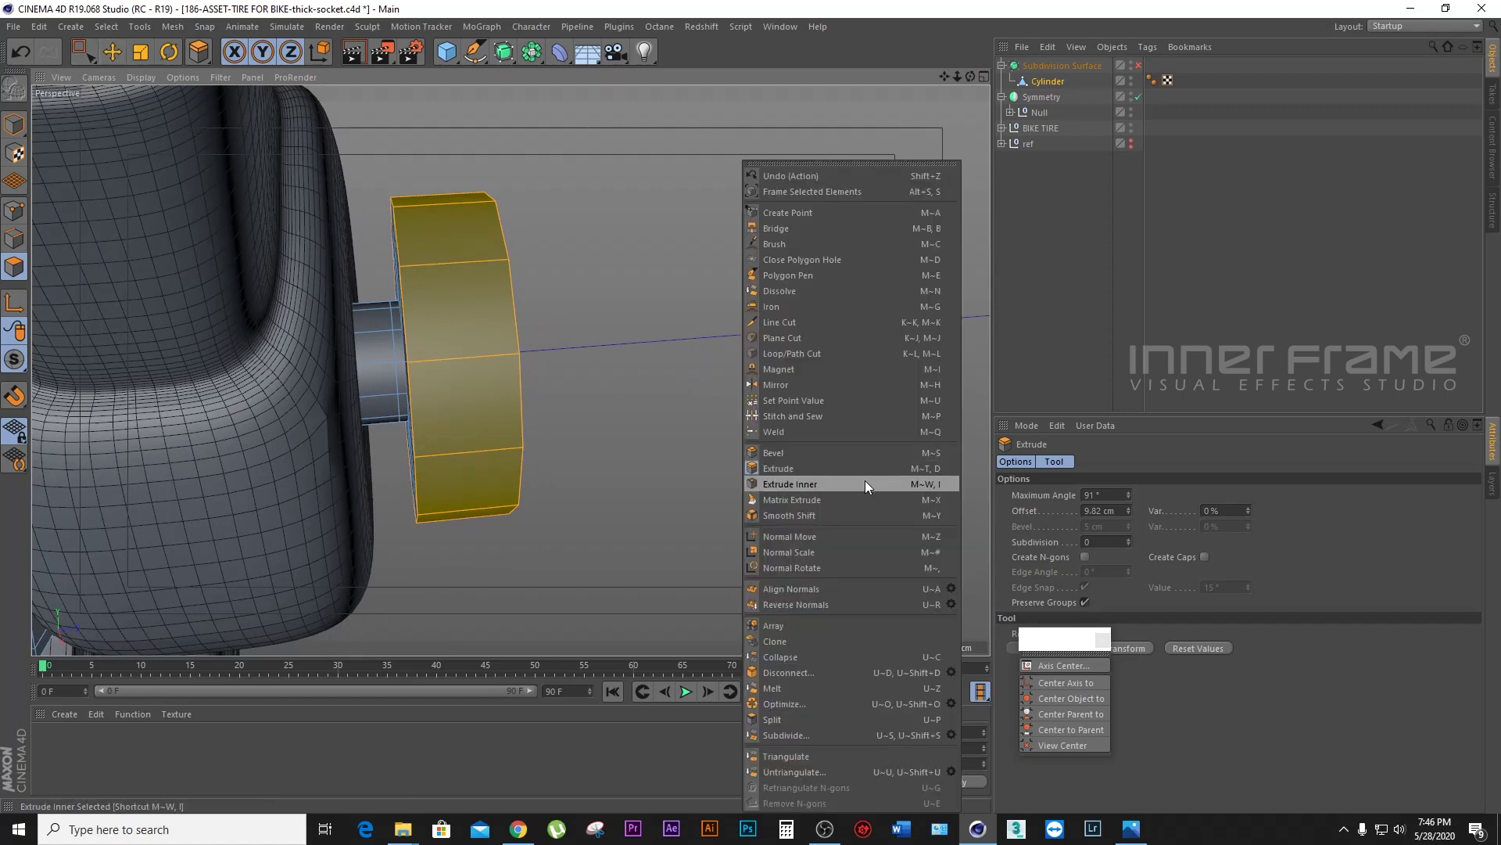
# Step: Add two loop cuts around the extruded collar with the offset at 50%
pyautogui.click(814, 356)
pyautogui.click(468, 364)
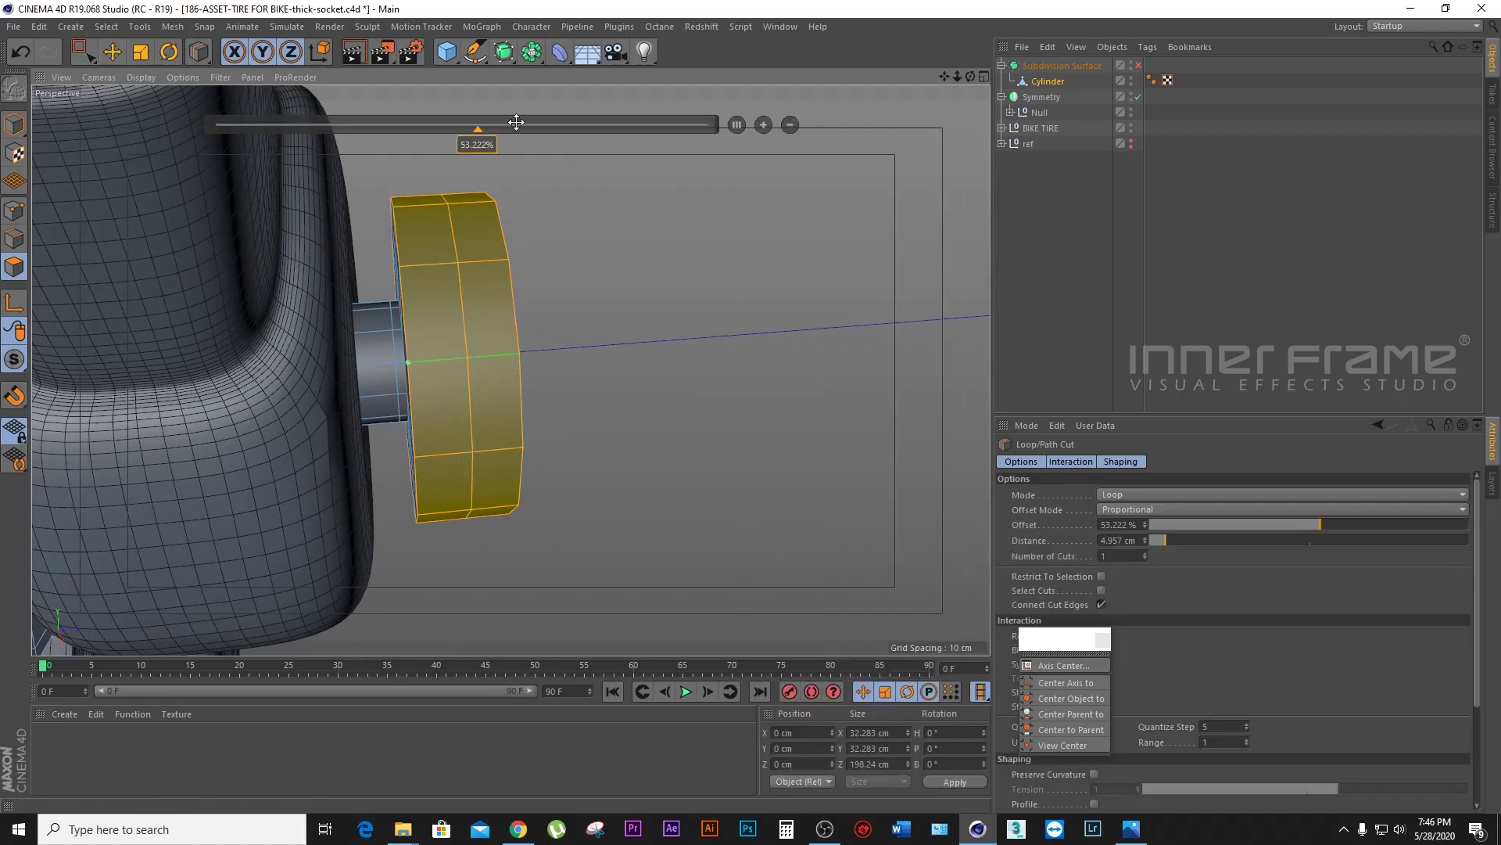
pyautogui.click(453, 264)
pyautogui.doubleClick(455, 144)
pyautogui.write('50')
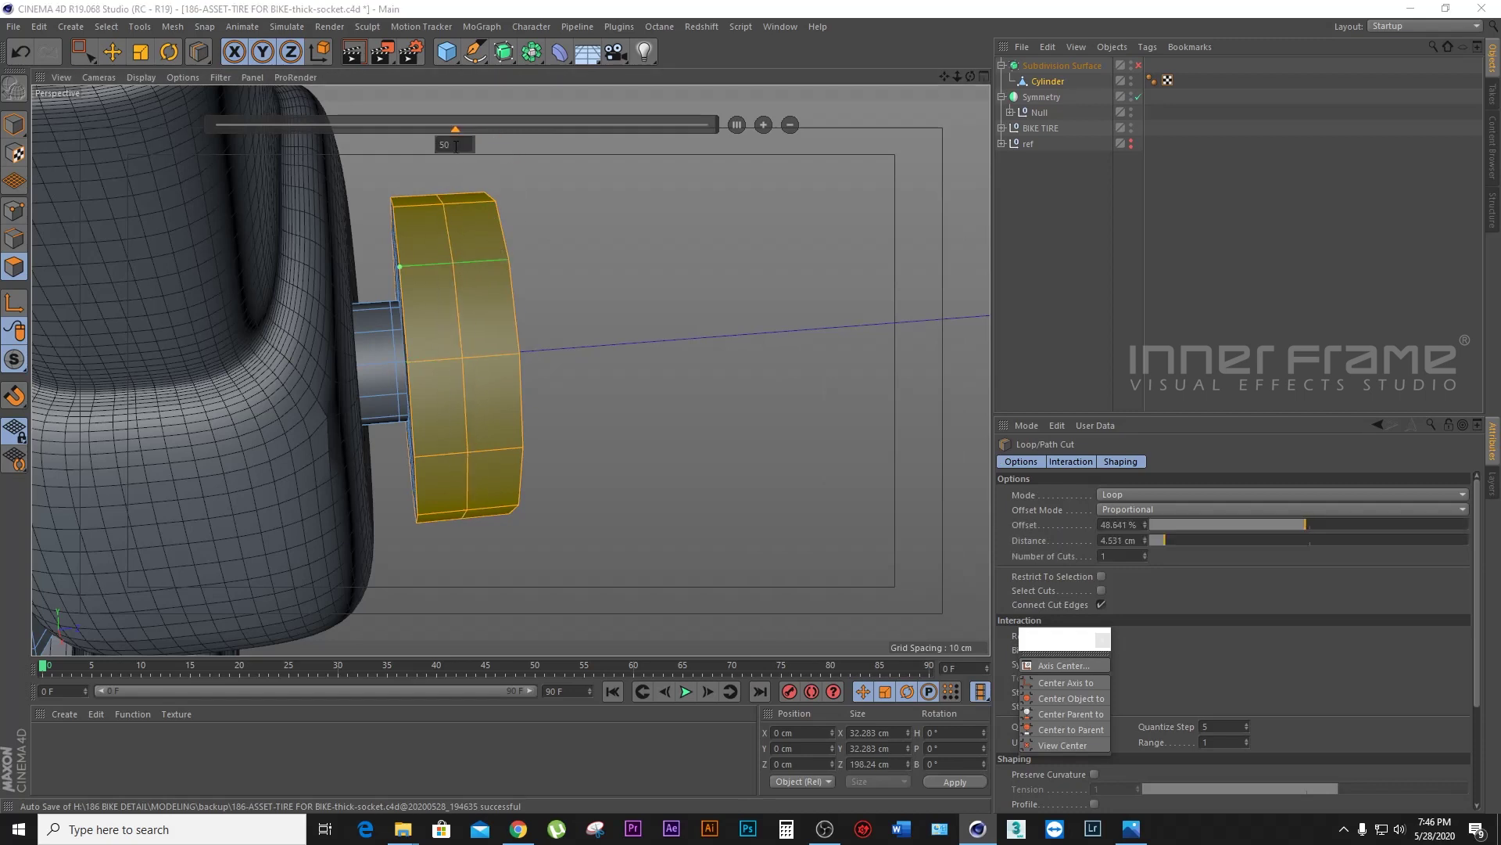
pyautogui.press('Return')
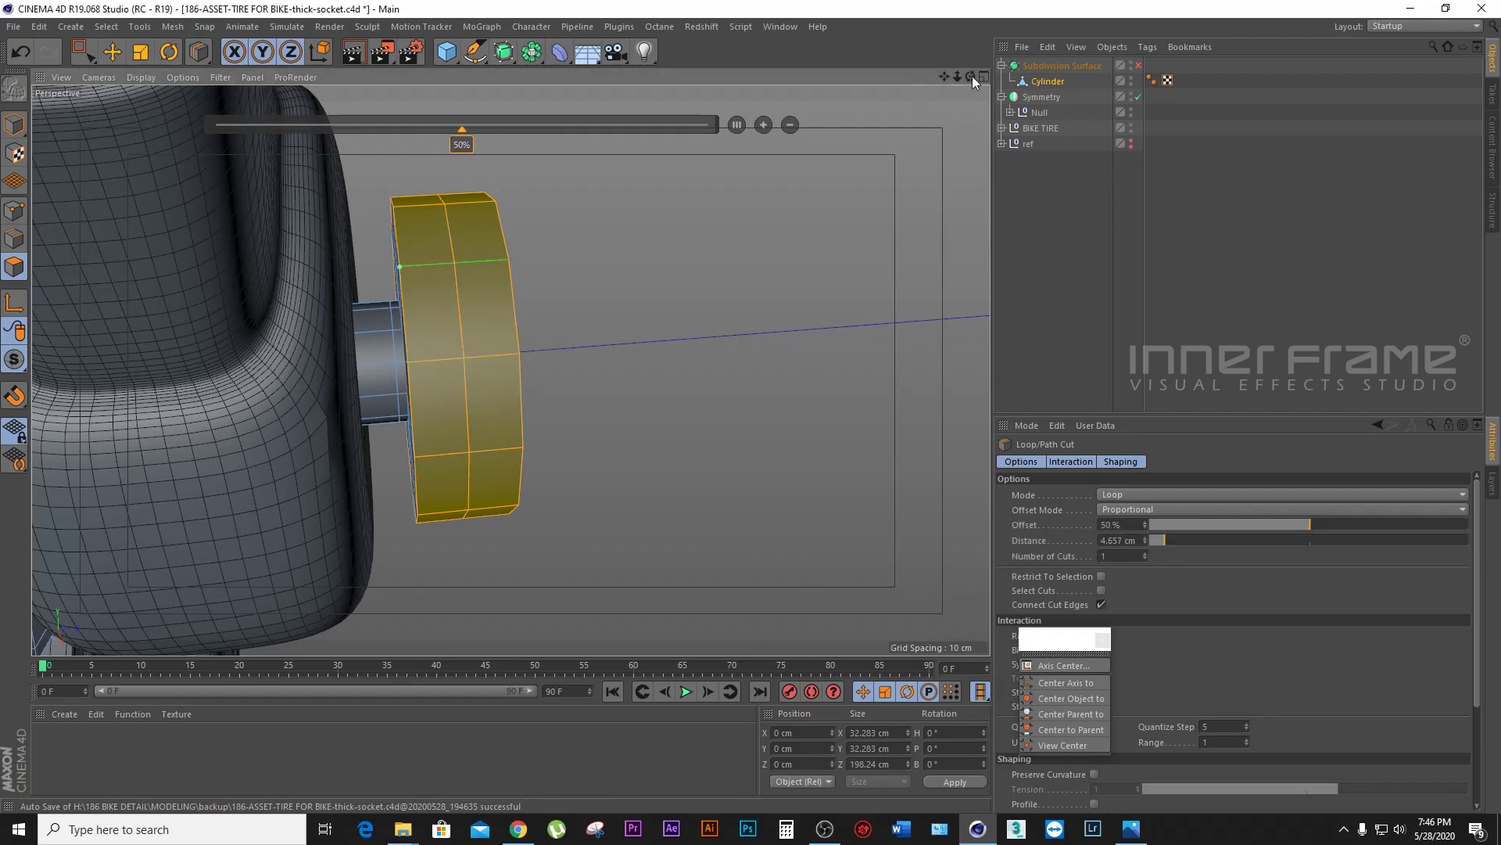
# Step: Add a loop cut on the cylinder cap and another 50% cut across the collar
pyautogui.moveTo(972, 76); pyautogui.dragTo(969, 87)
pyautogui.click(588, 288)
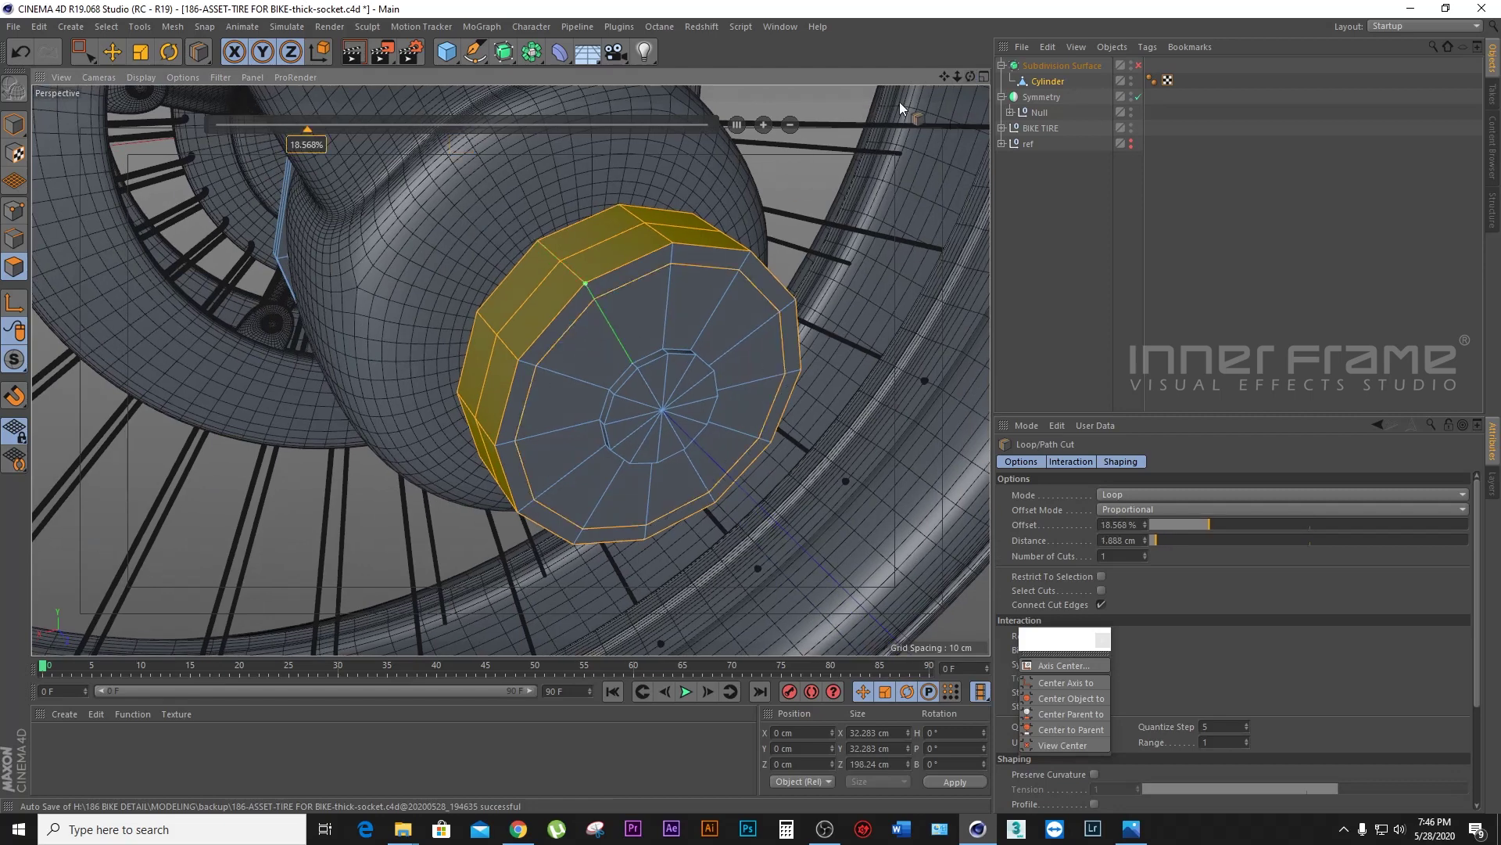
pyautogui.moveTo(971, 76)
pyautogui.mouseDown()
pyautogui.moveTo(511, 370)
pyautogui.moveTo(573, 308)
pyautogui.mouseUp()
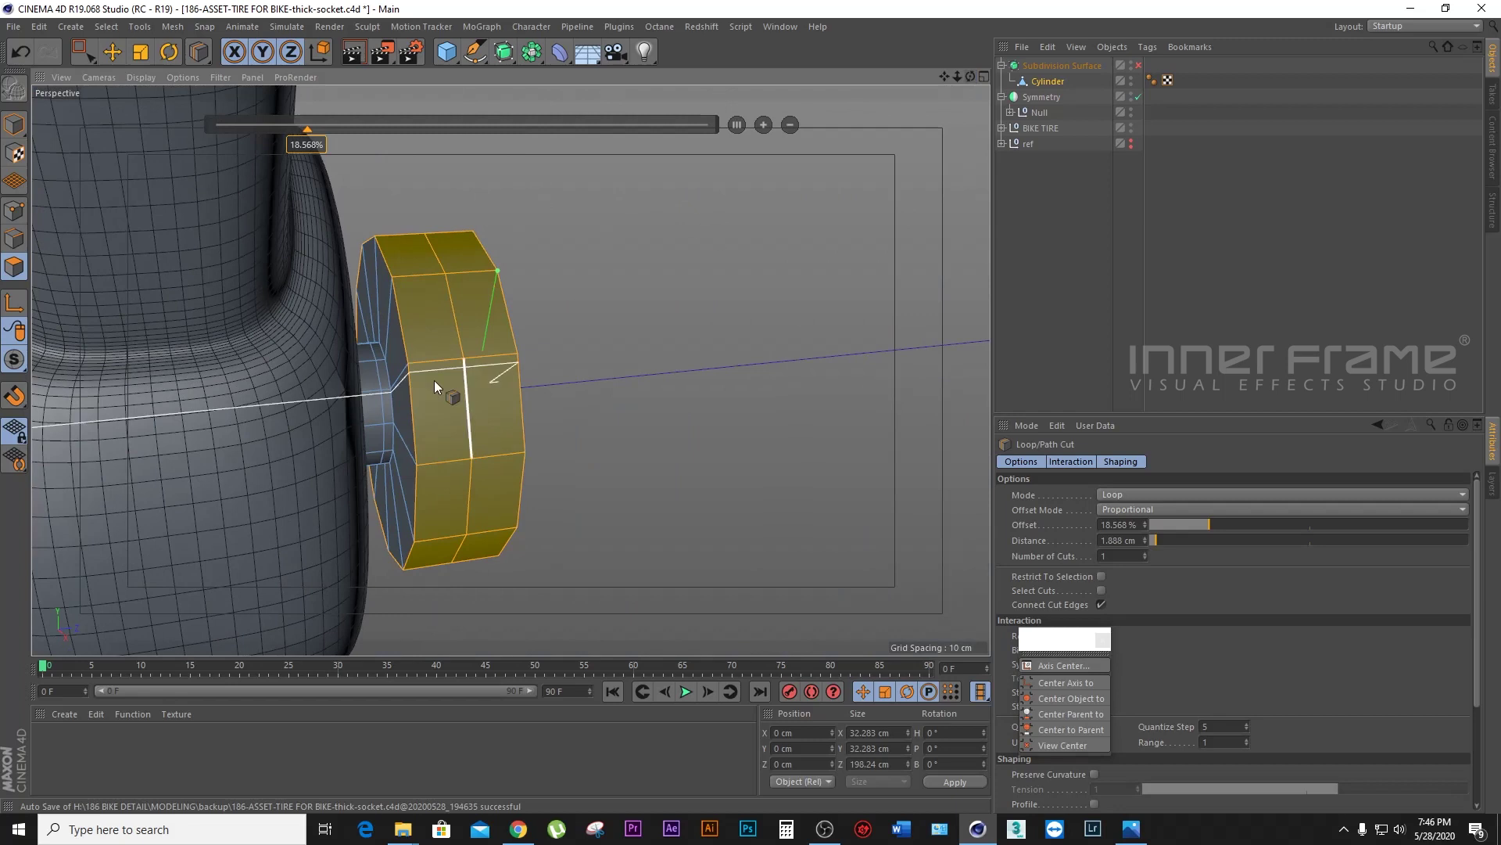
pyautogui.moveTo(408, 364)
pyautogui.keyDown('alt'); pyautogui.mouseDown()
pyautogui.moveTo(511, 370)
pyautogui.moveTo(946, 78)
pyautogui.mouseUp(); pyautogui.keyUp('alt')
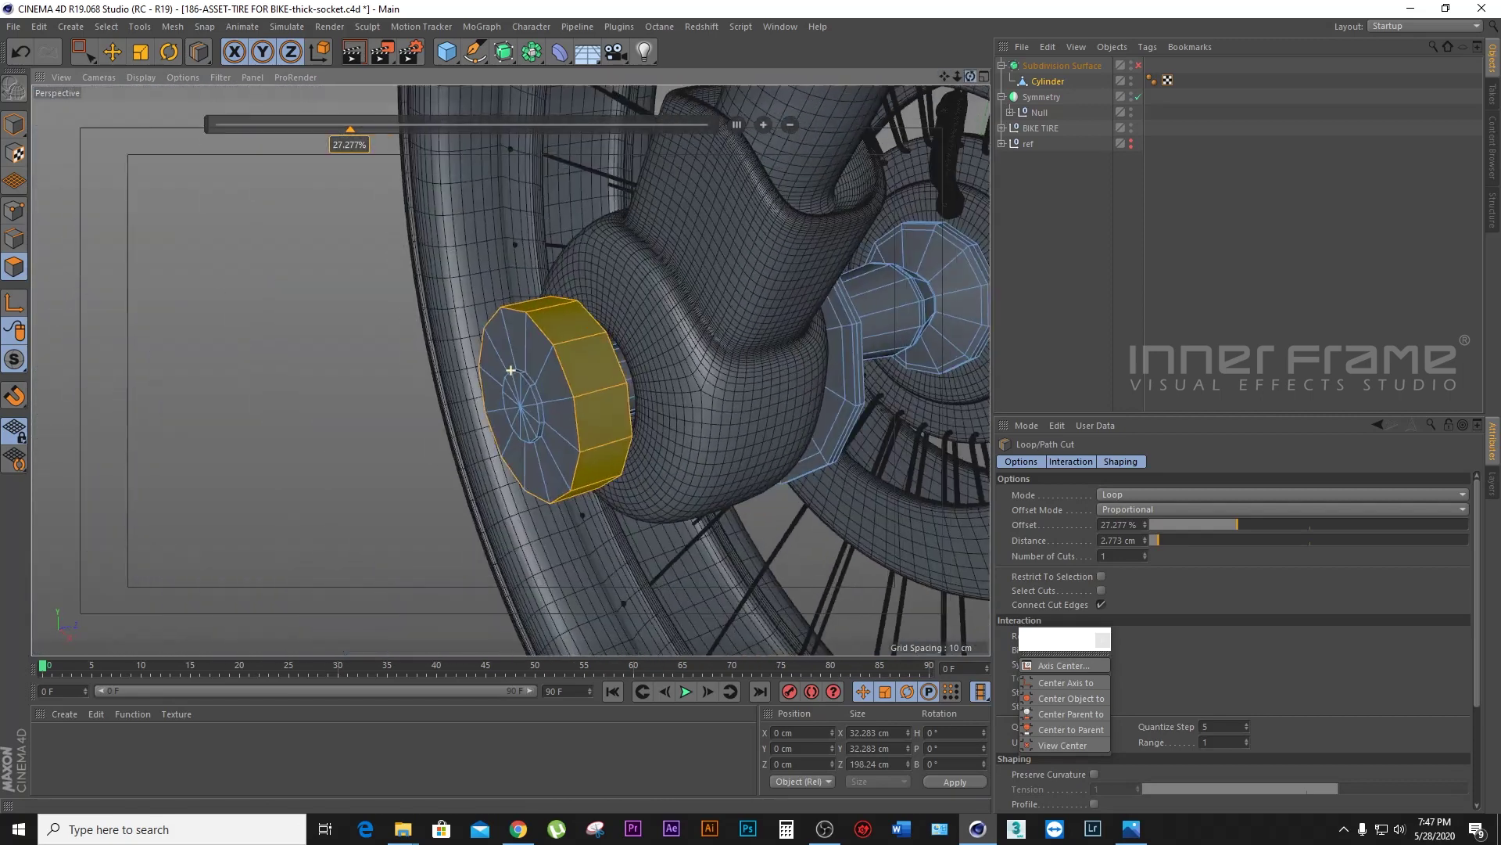
pyautogui.keyDown('alt'); pyautogui.moveTo(946, 78); pyautogui.dragTo(538, 392); pyautogui.keyUp('alt')
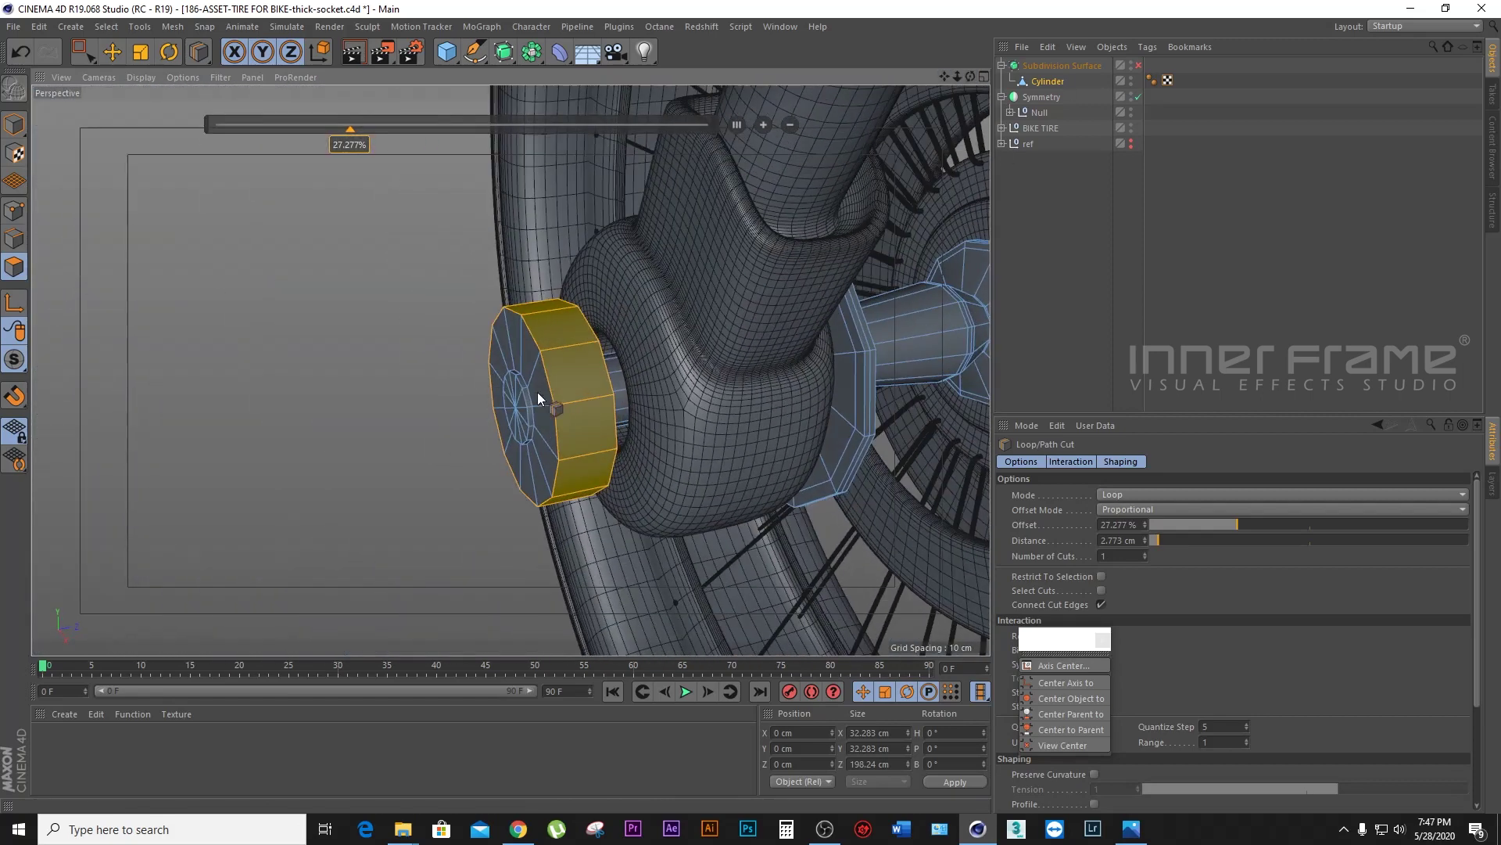
pyautogui.click(570, 345)
pyautogui.doubleClick(459, 144)
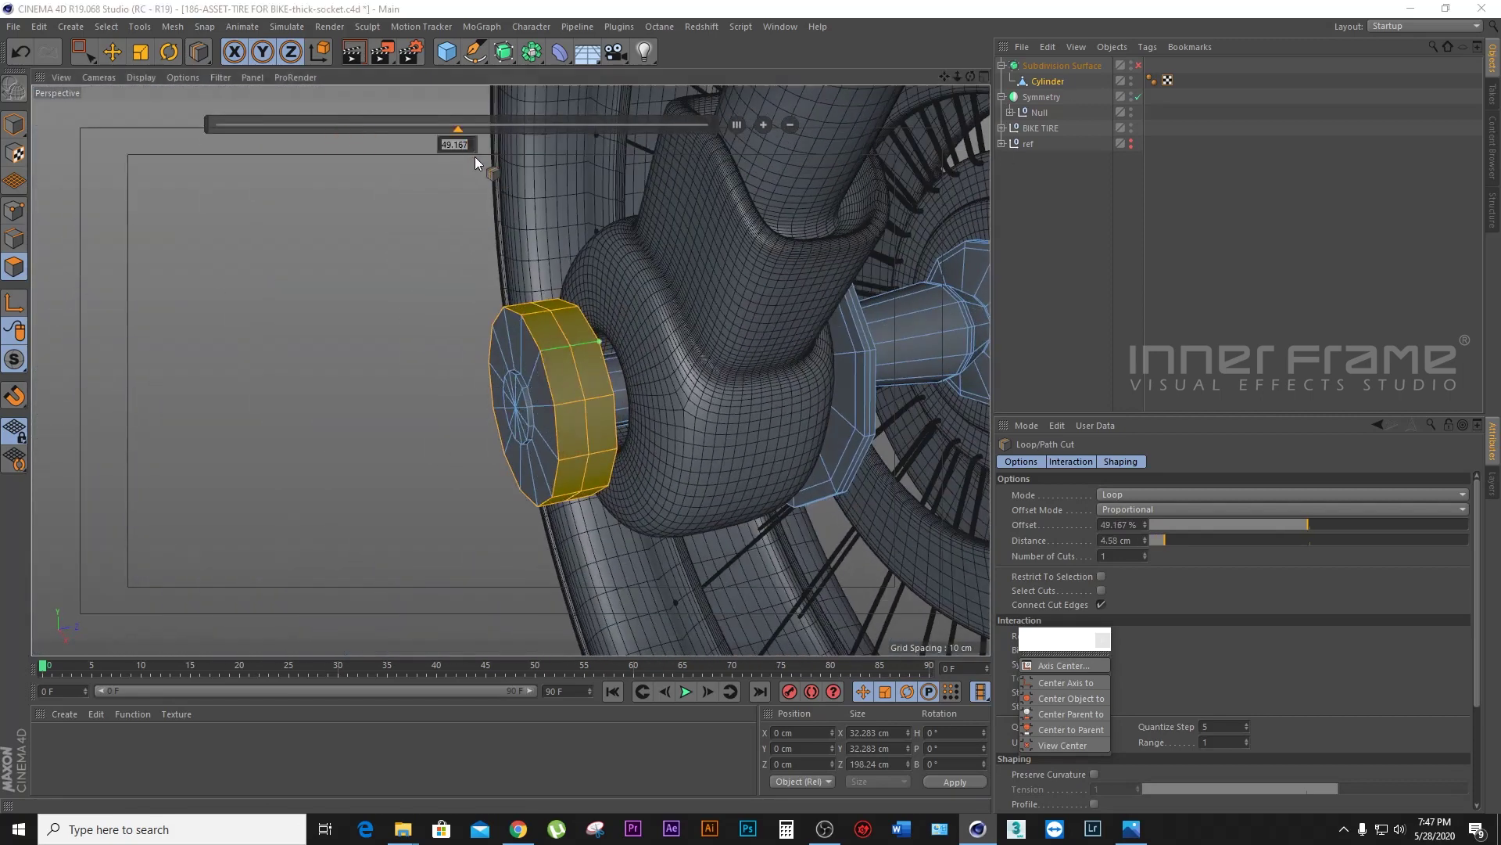
pyautogui.write('50')
pyautogui.press('Return')
# Step: Add further loop cuts near the collar's rim and edge
pyautogui.keyDown('alt'); pyautogui.moveTo(469, 367); pyautogui.dragTo(510, 370); pyautogui.keyUp('alt')
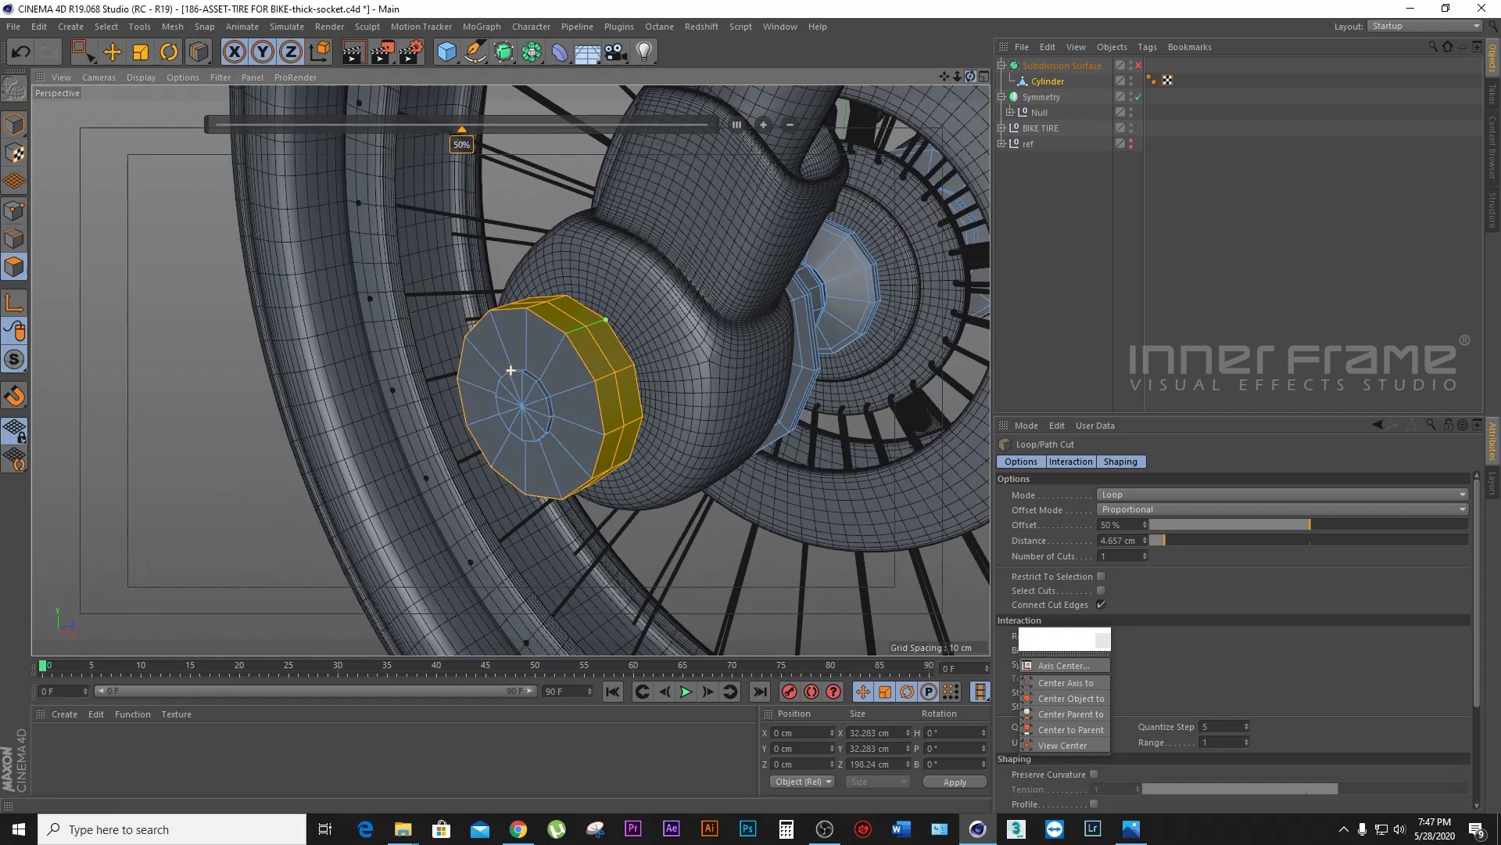
pyautogui.click(561, 347)
pyautogui.moveTo(561, 348)
pyautogui.keyDown('alt'); pyautogui.mouseDown()
pyautogui.moveTo(511, 370)
pyautogui.moveTo(768, 358)
pyautogui.mouseUp(); pyautogui.keyUp('alt')
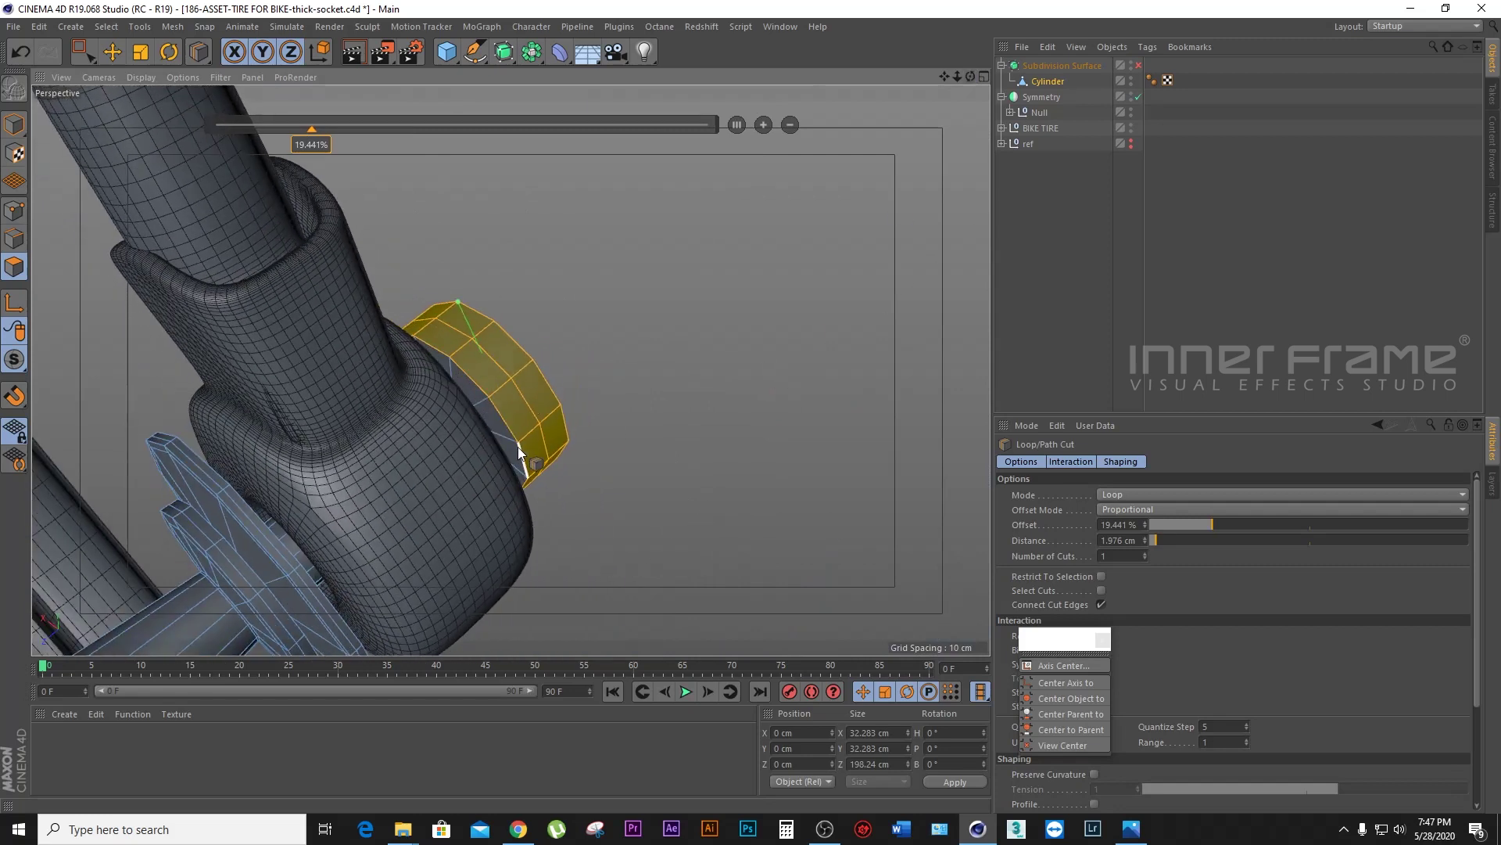
pyautogui.moveTo(959, 79); pyautogui.dragTo(959, 78)
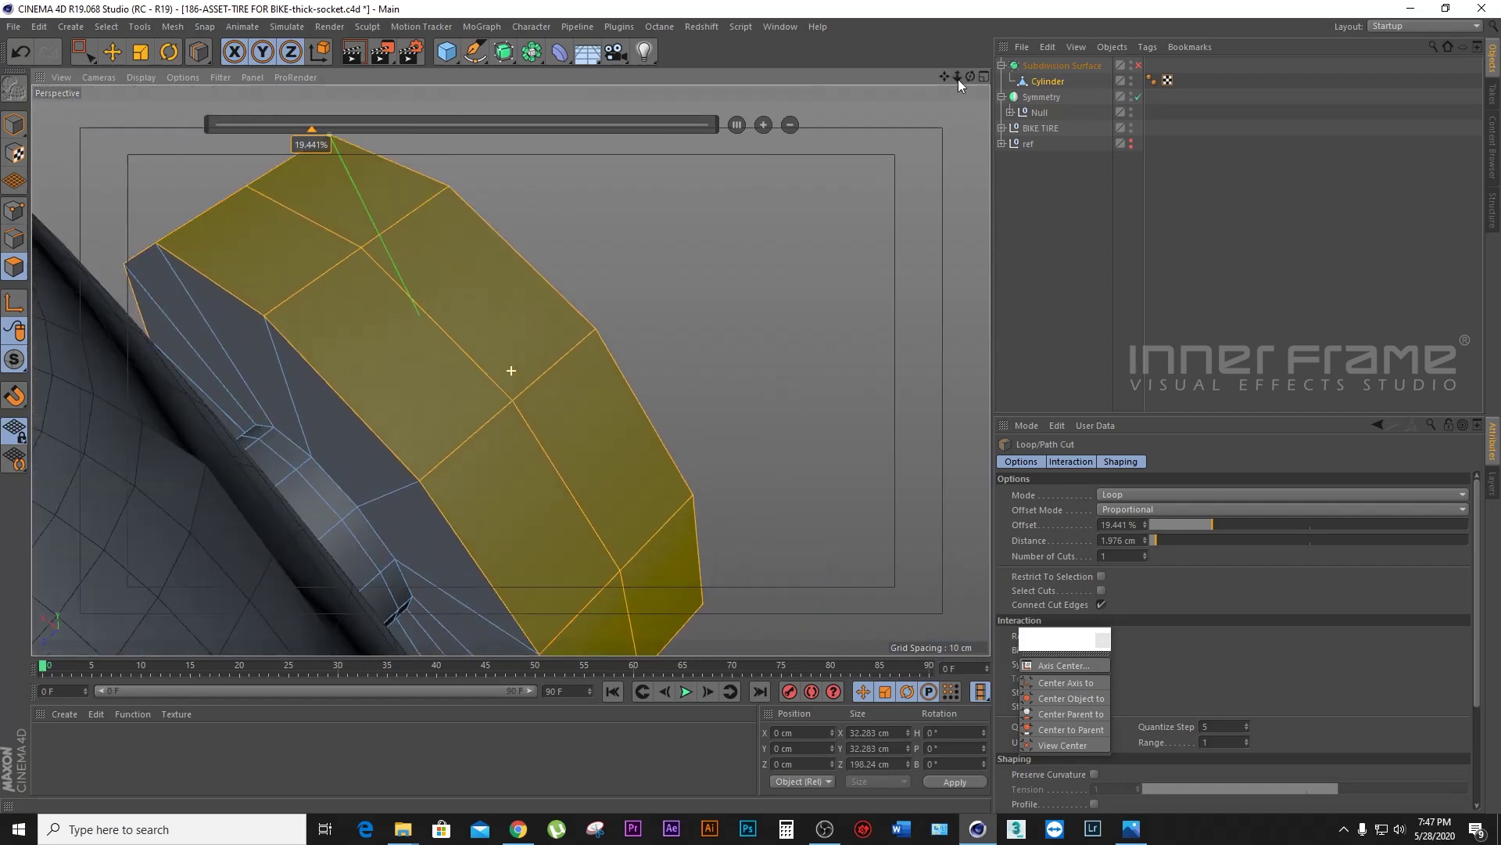
pyautogui.click(408, 495)
pyautogui.click(111, 52)
# Step: Preview the collar with subdivision smoothing on, then turn it back off
pyautogui.click(14, 125)
pyautogui.click(1138, 65)
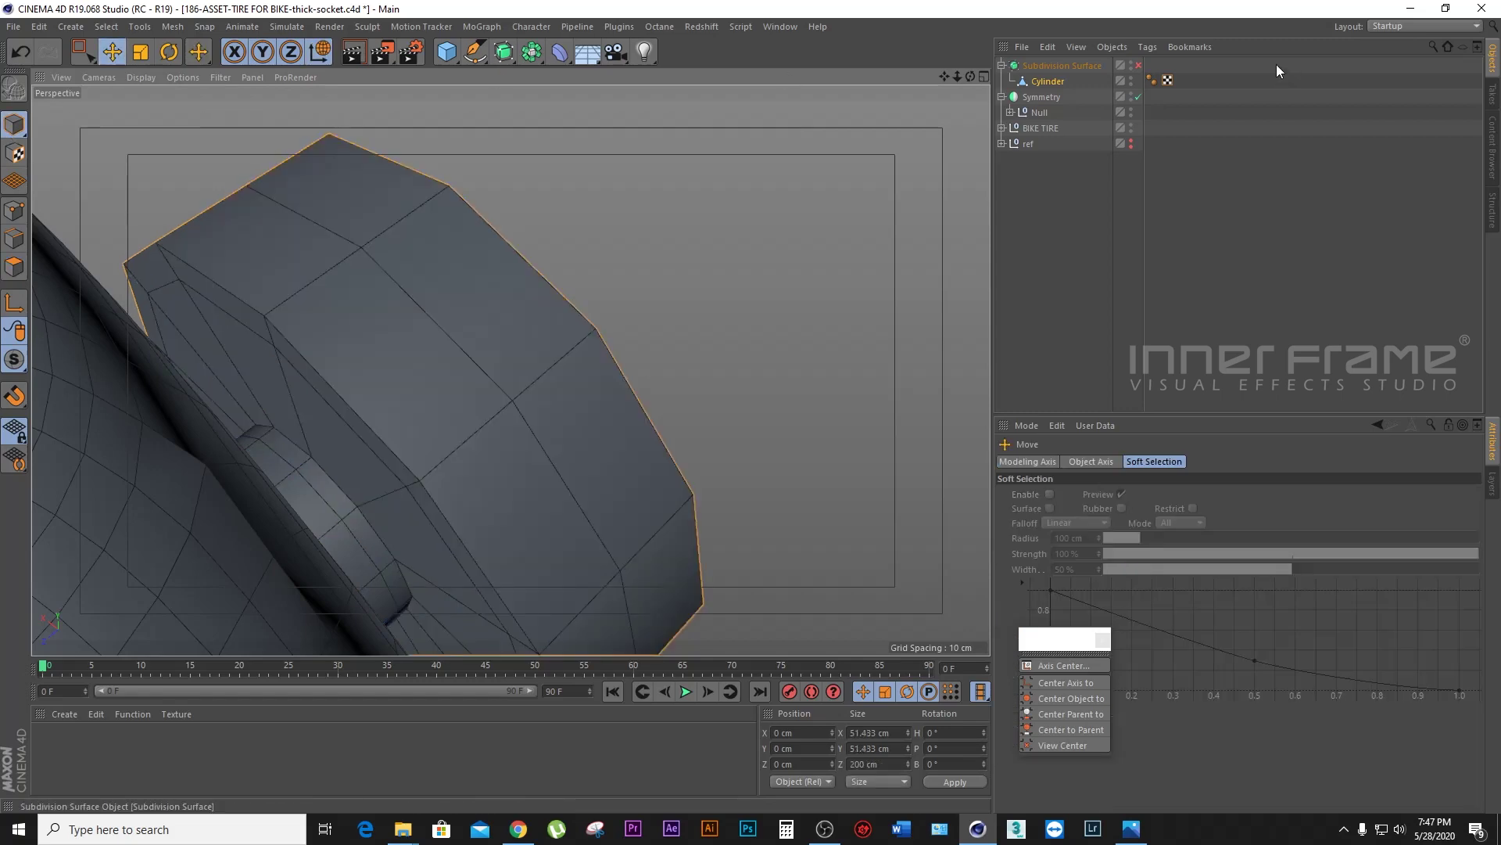
pyautogui.moveTo(958, 77)
pyautogui.mouseDown()
pyautogui.moveTo(939, 109)
pyautogui.moveTo(993, 86)
pyautogui.moveTo(954, 75)
pyautogui.moveTo(938, 101)
pyautogui.moveTo(511, 370)
pyautogui.moveTo(1083, 81)
pyautogui.mouseUp()
pyautogui.click(1139, 64)
pyautogui.moveTo(970, 76)
pyautogui.mouseDown()
pyautogui.moveTo(511, 369)
pyautogui.moveTo(959, 77)
pyautogui.mouseUp()
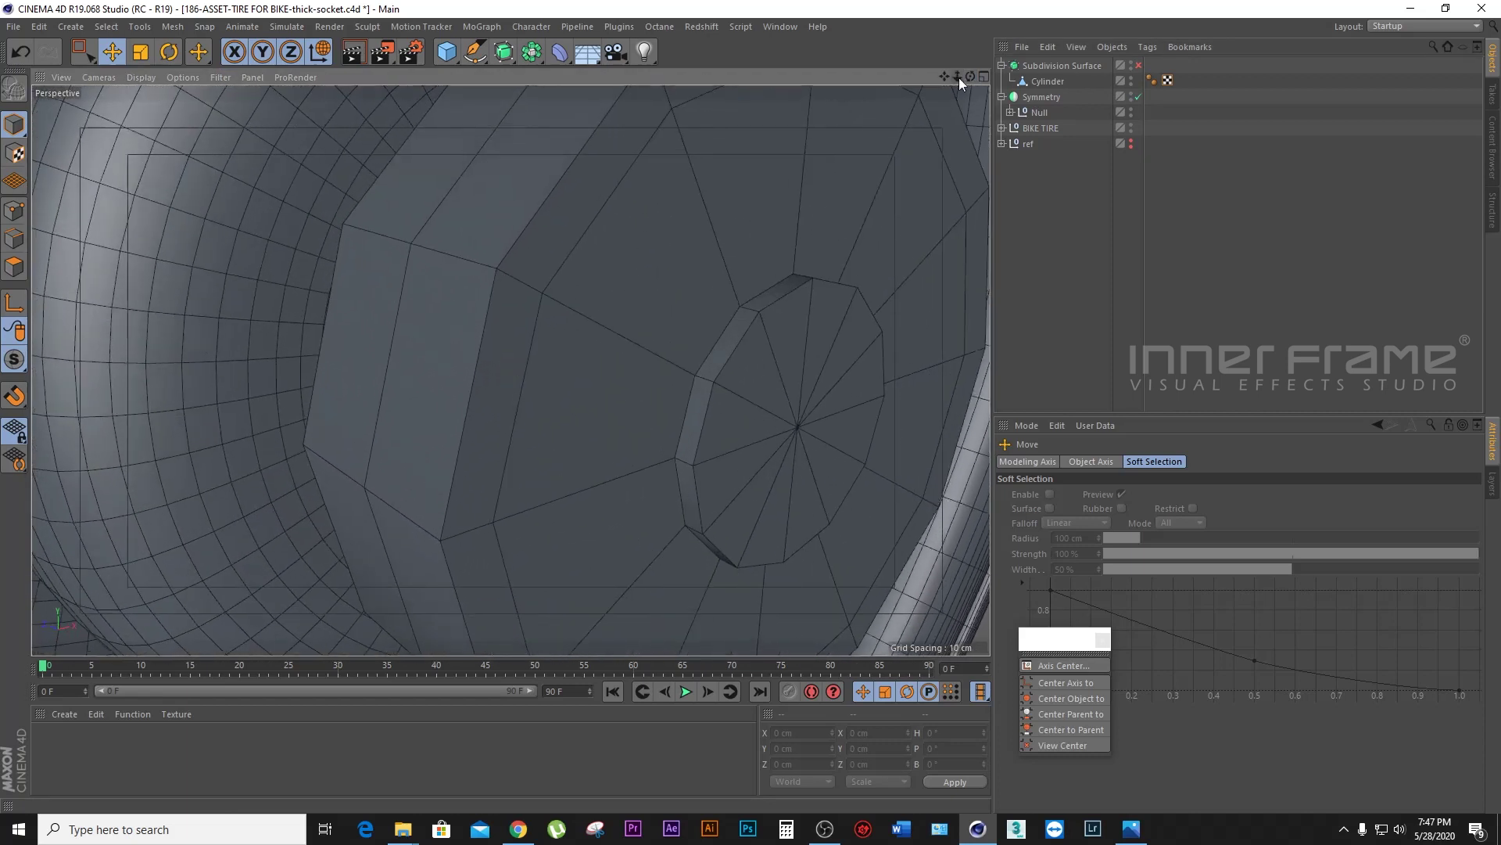
# Step: Add a loop cut around the Cylinder's cap centre, undoing the last extra cut
pyautogui.click(1048, 81)
pyautogui.click(24, 246)
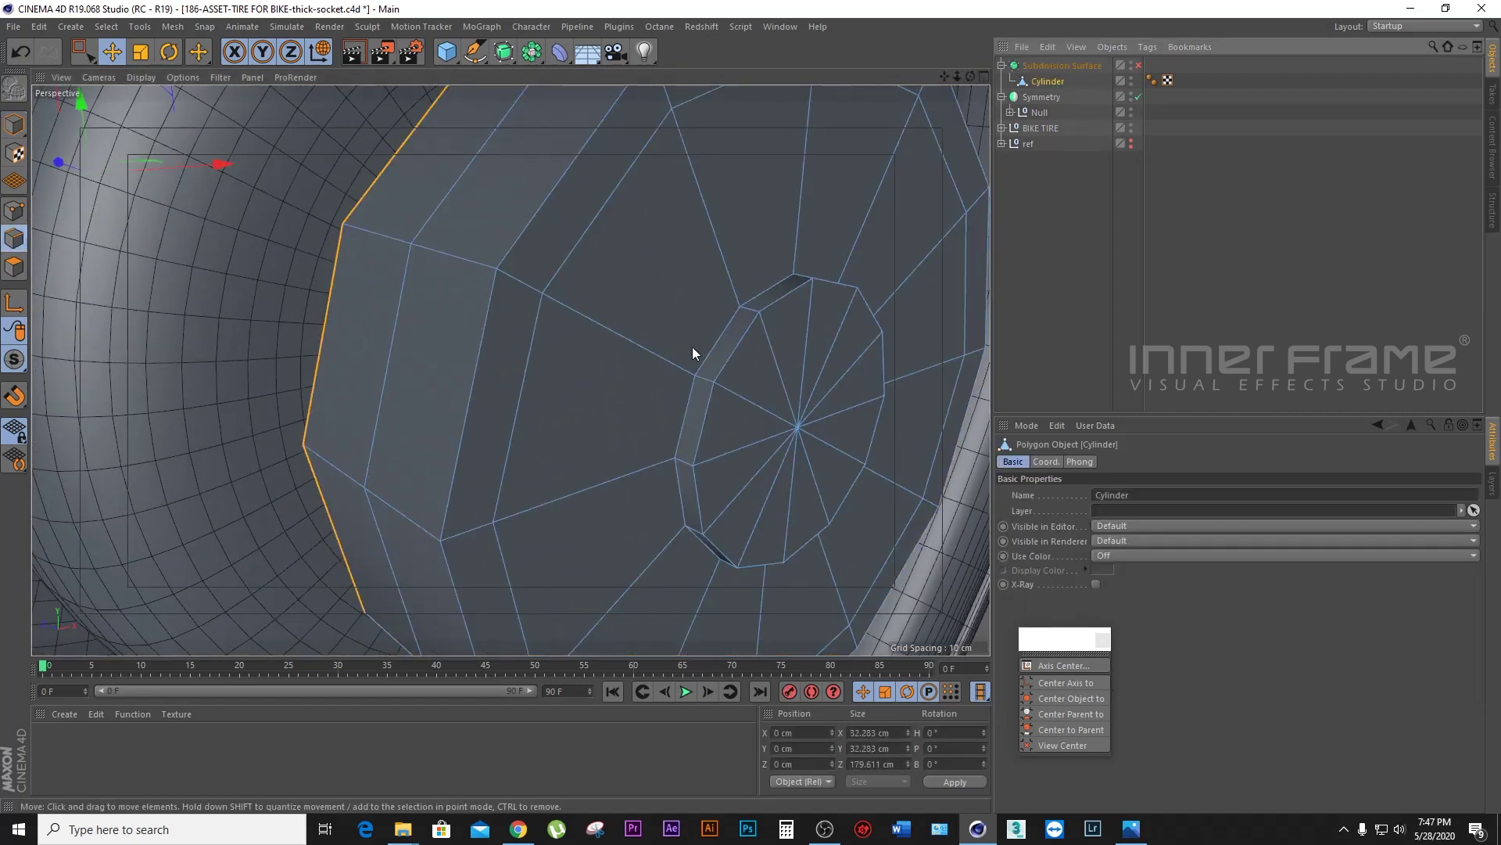
pyautogui.rightClick(806, 346)
pyautogui.click(865, 566)
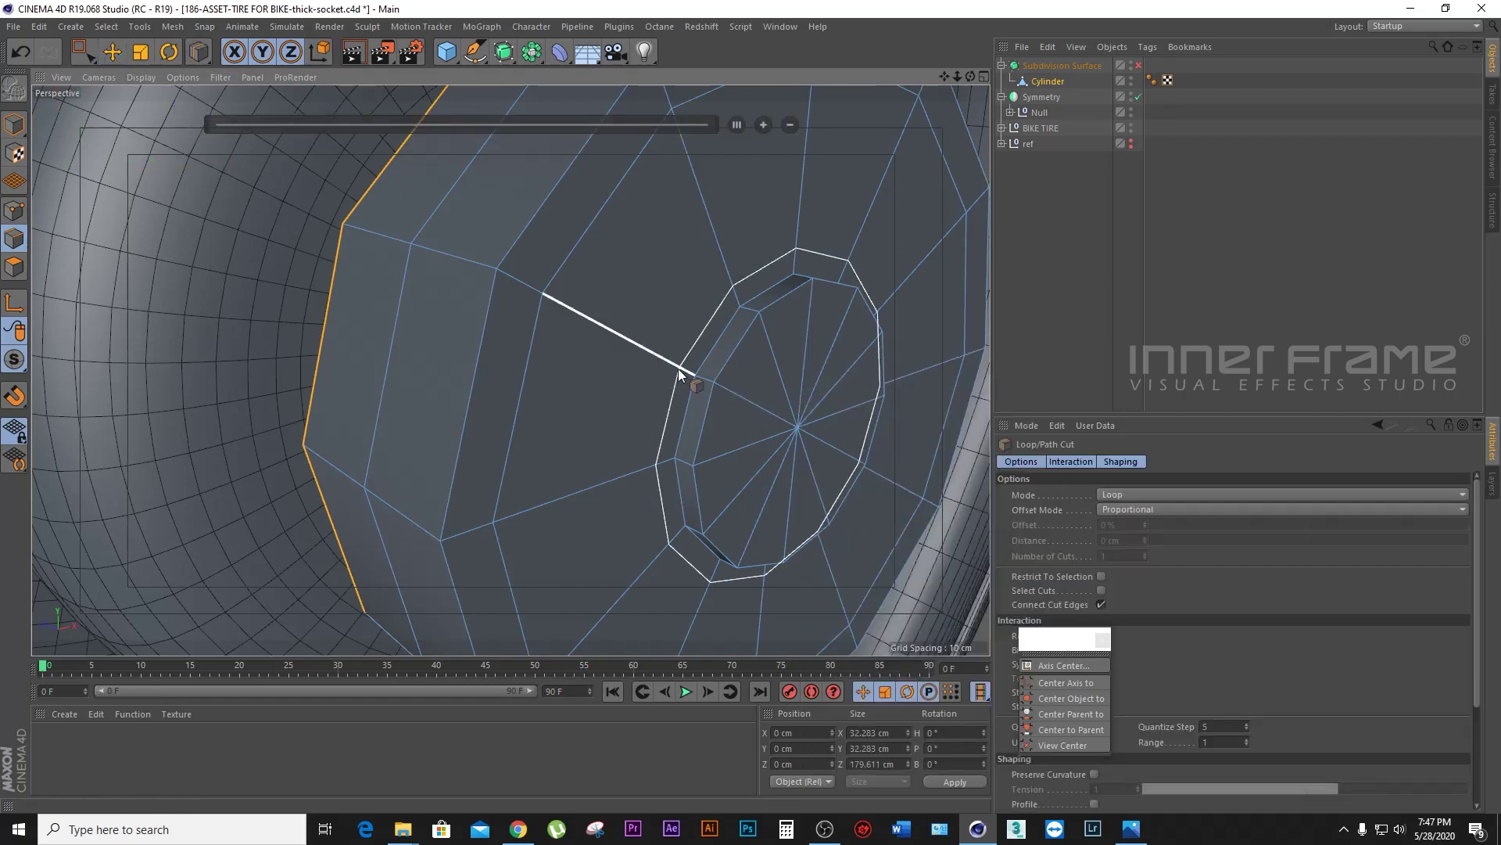
pyautogui.click(679, 372)
pyautogui.moveTo(970, 77)
pyautogui.mouseDown()
pyautogui.moveTo(939, 86)
pyautogui.moveTo(964, 70)
pyautogui.moveTo(954, 93)
pyautogui.mouseUp()
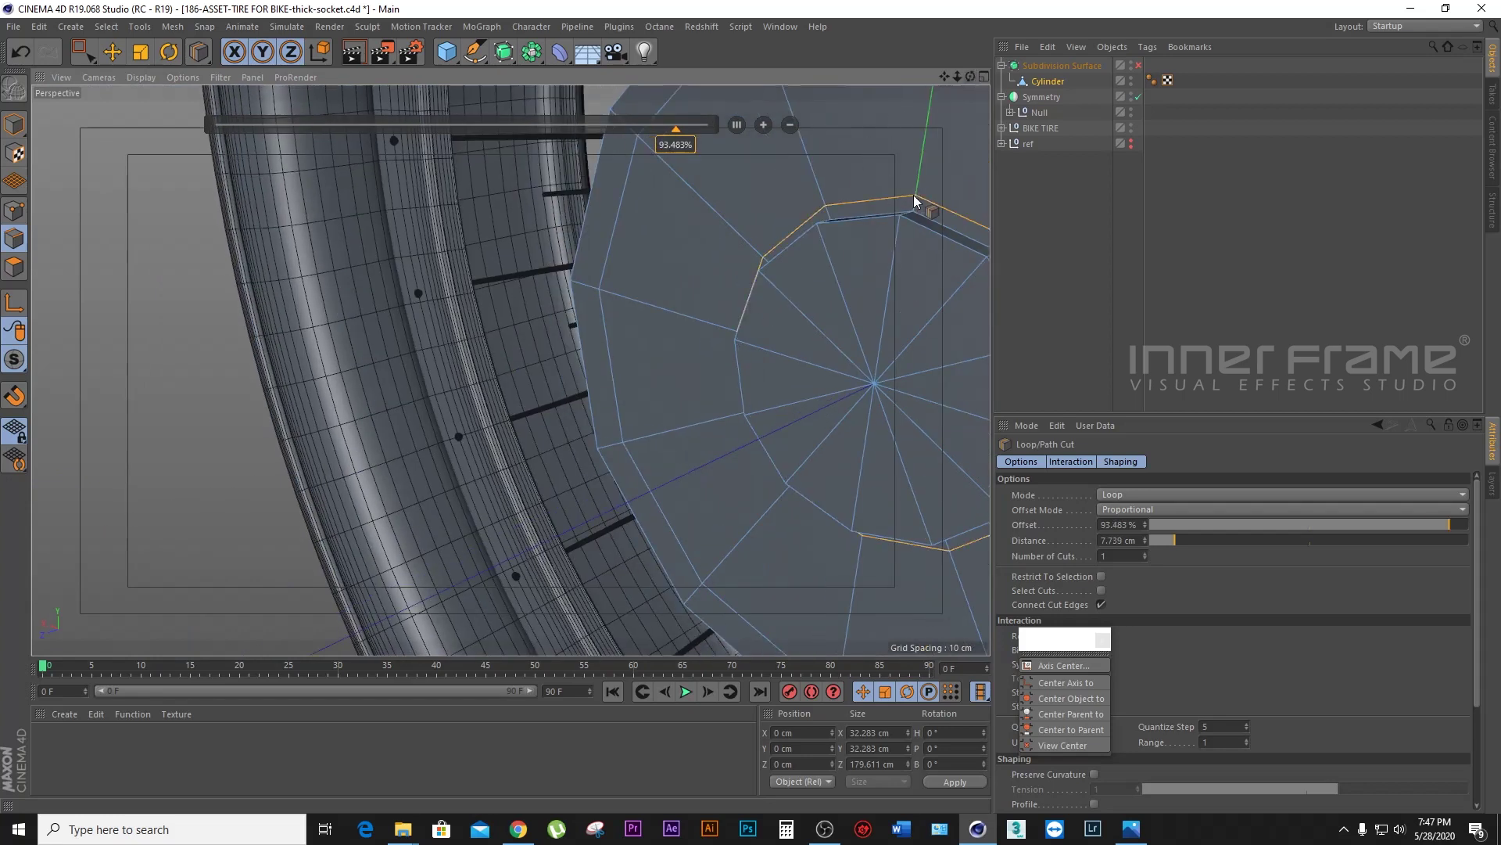
pyautogui.click(894, 260)
pyautogui.moveTo(959, 75)
pyautogui.mouseDown()
pyautogui.moveTo(959, 102)
pyautogui.moveTo(510, 370)
pyautogui.mouseUp()
pyautogui.hotkey('ctrl', 'z')
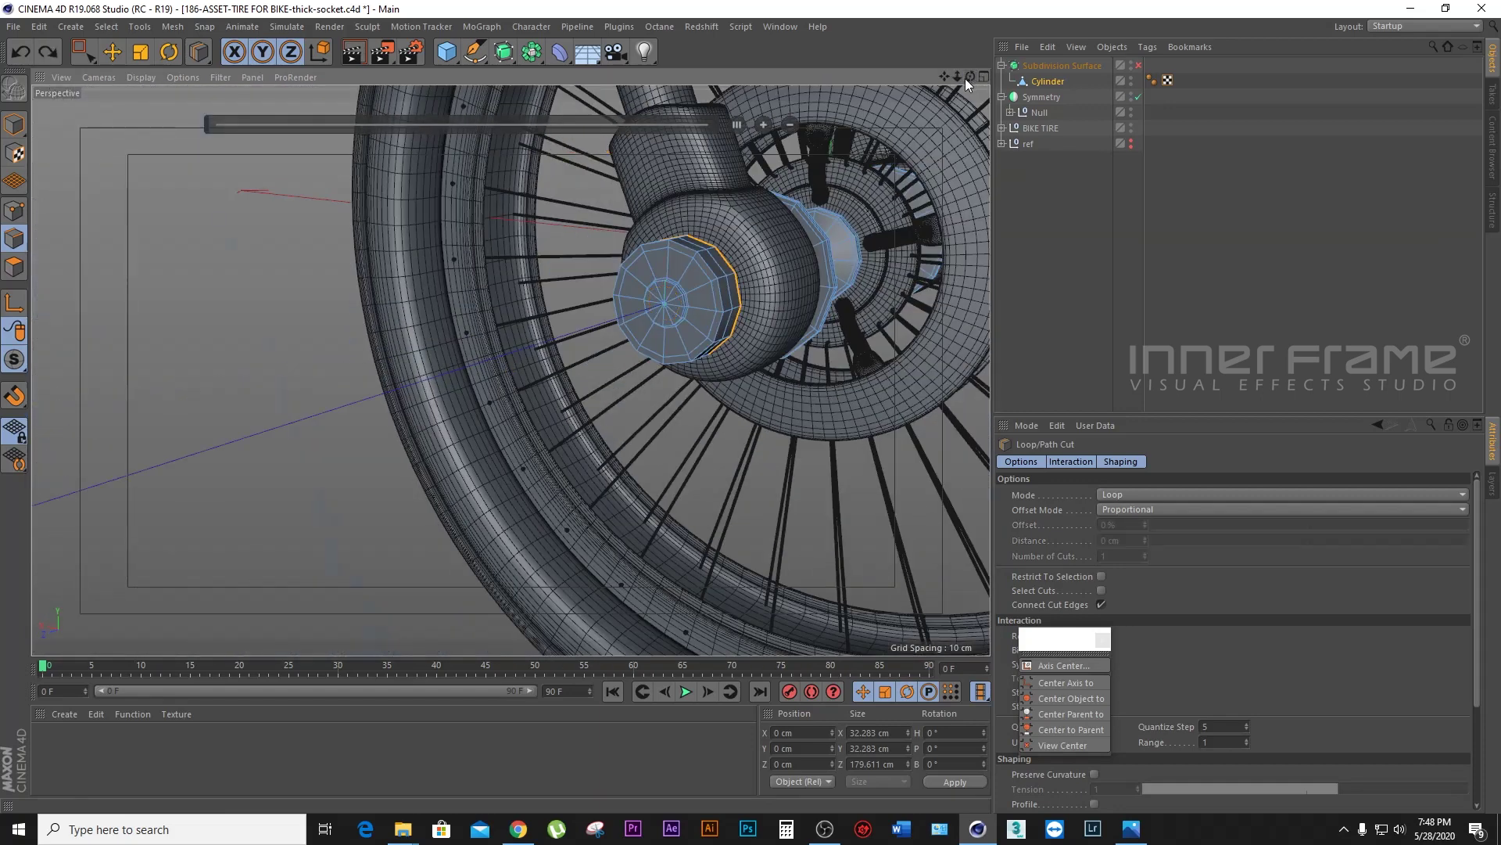
# Step: Loop-select the polygons on the cylinder's end cap
pyautogui.click(14, 268)
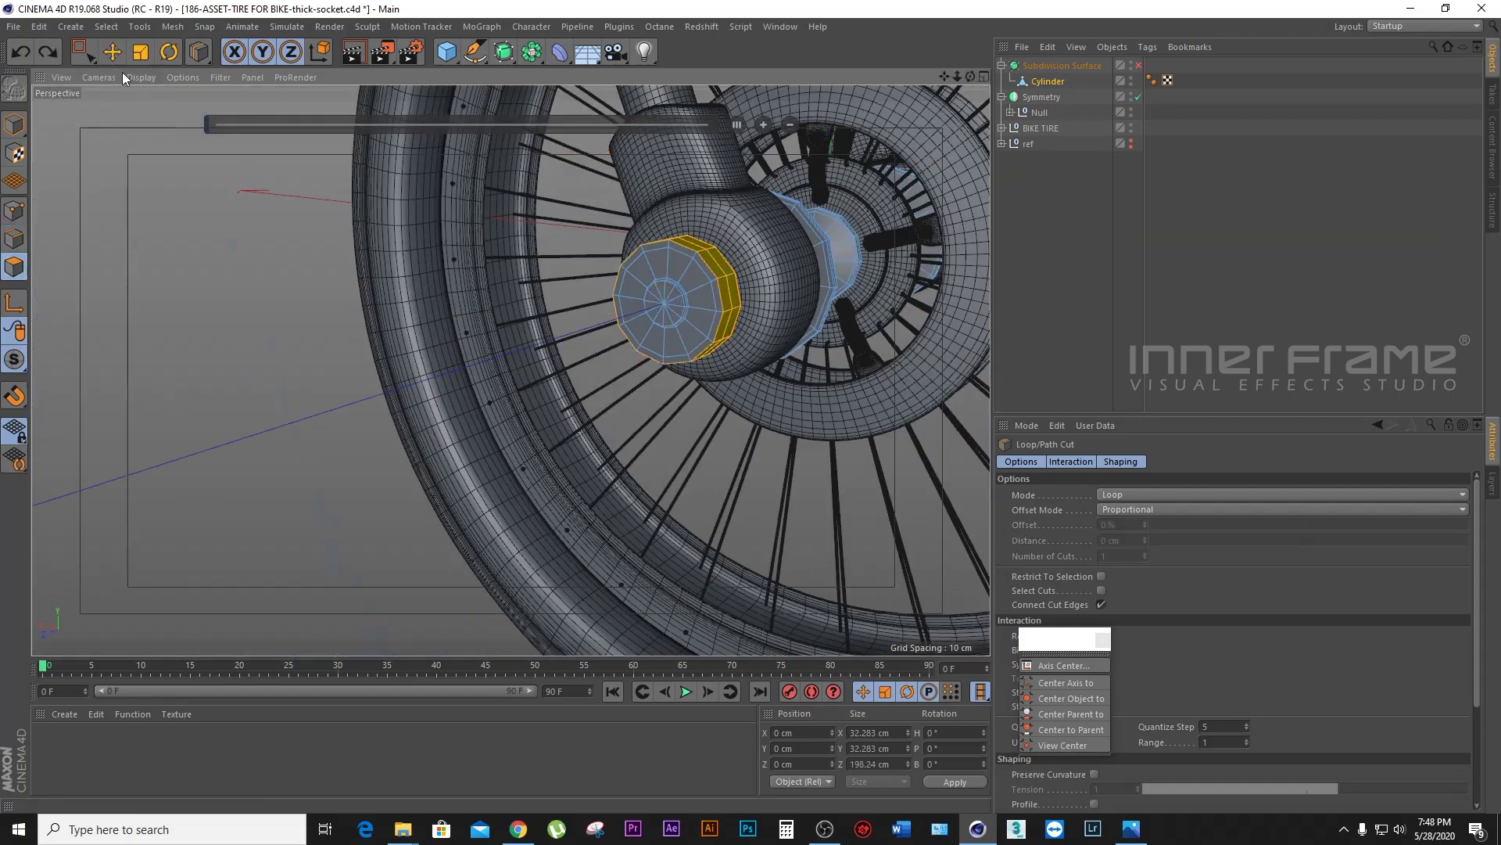
pyautogui.press('e')
pyautogui.click(70, 26)
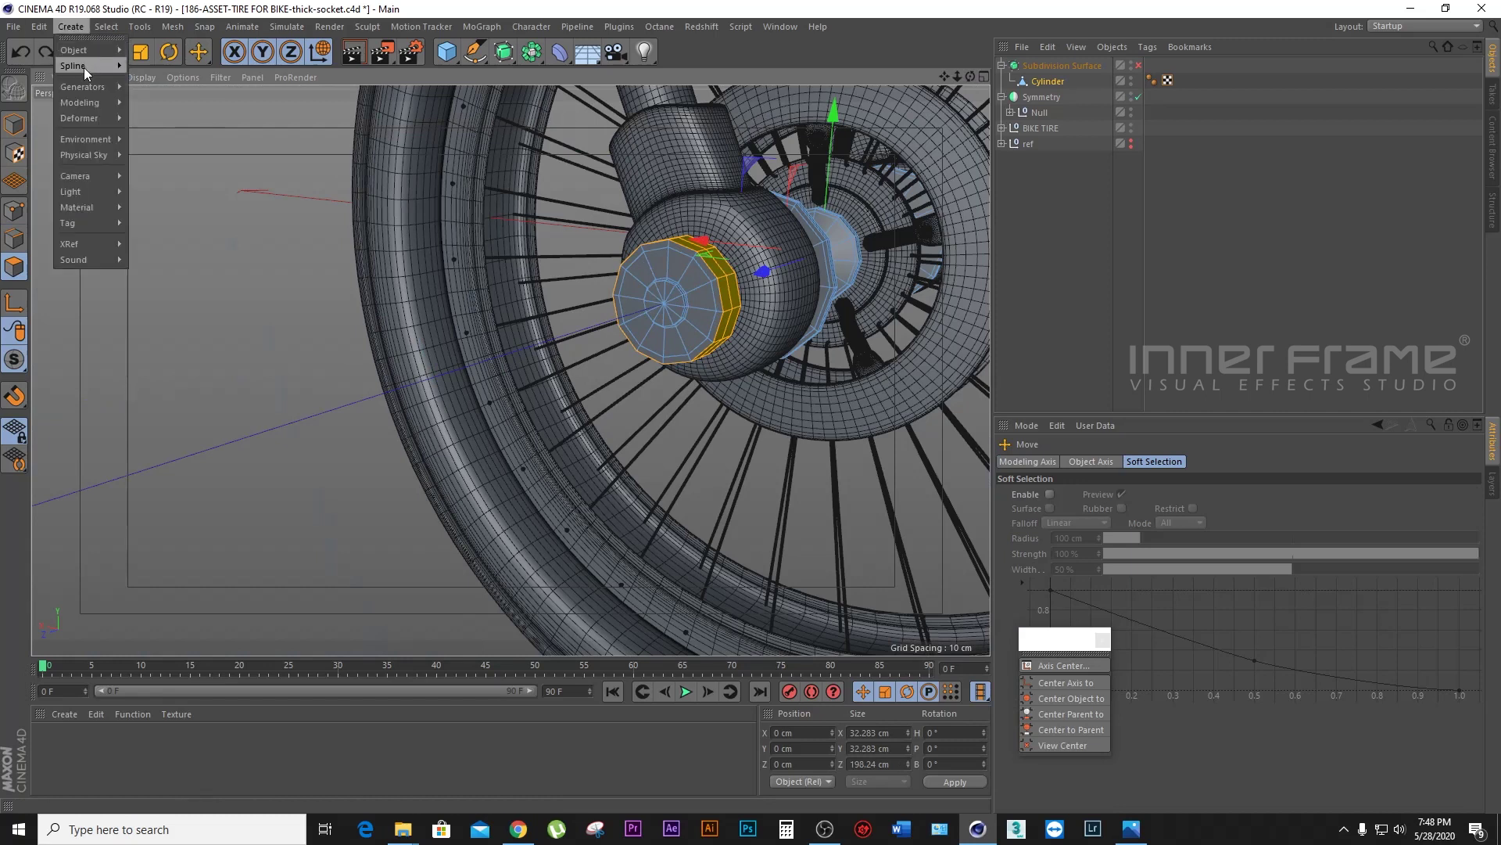
pyautogui.click(139, 132)
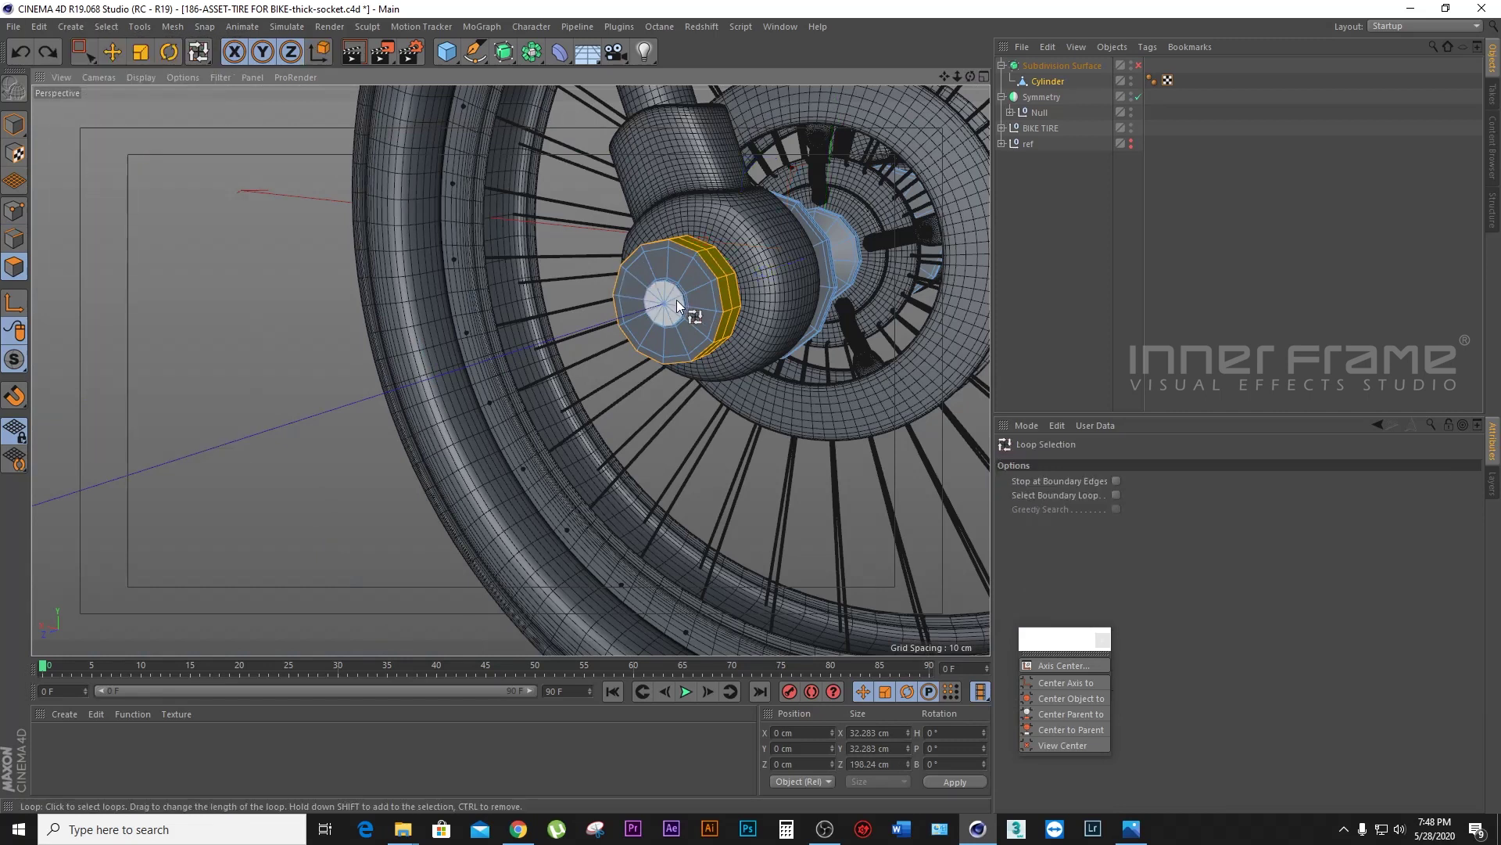
pyautogui.moveTo(968, 72); pyautogui.dragTo(240, 326)
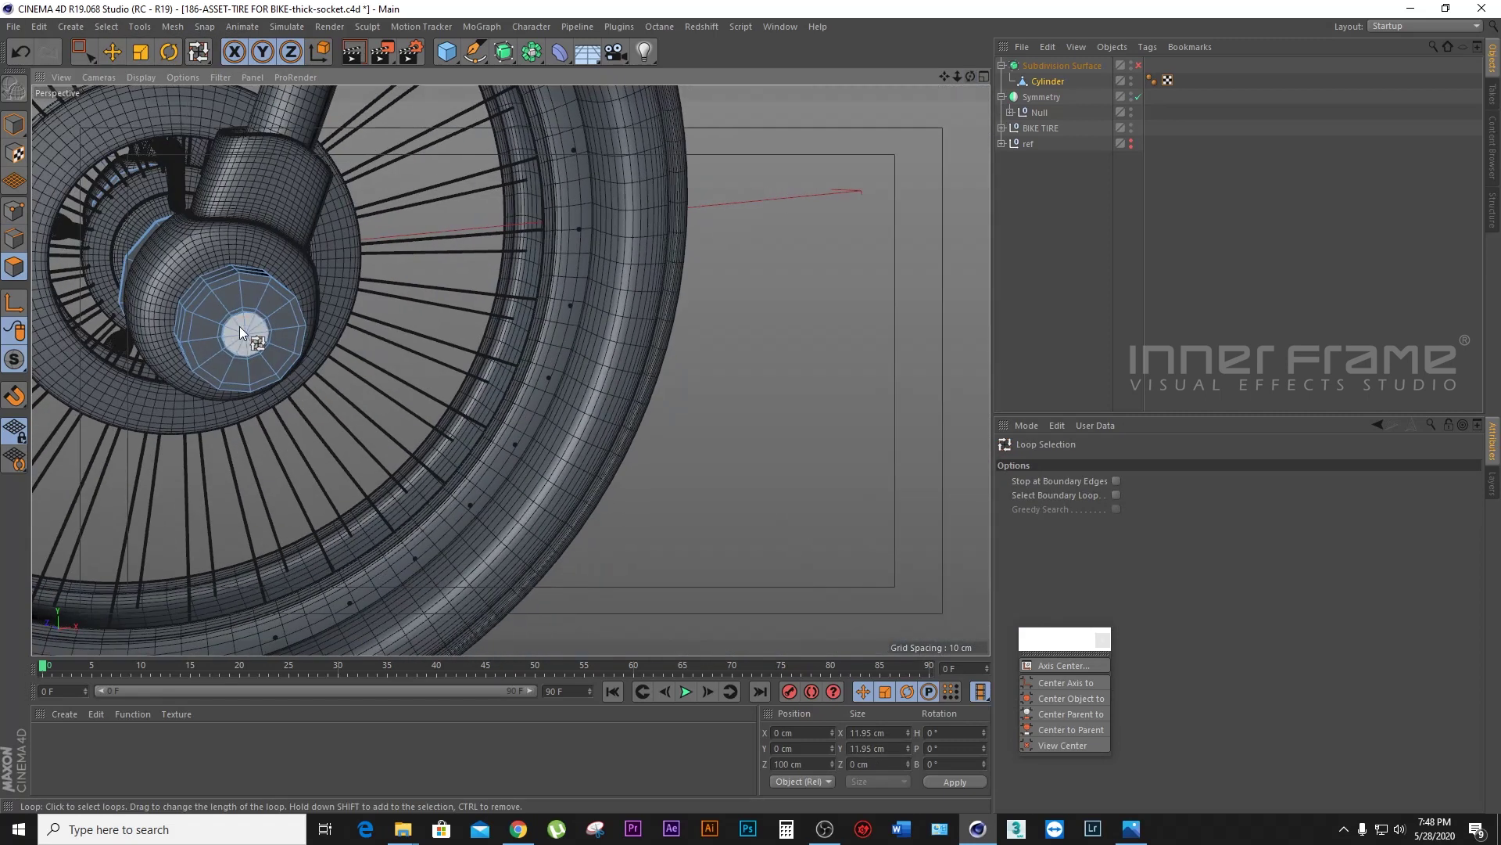
pyautogui.click(239, 326)
pyautogui.moveTo(955, 80); pyautogui.dragTo(940, 77)
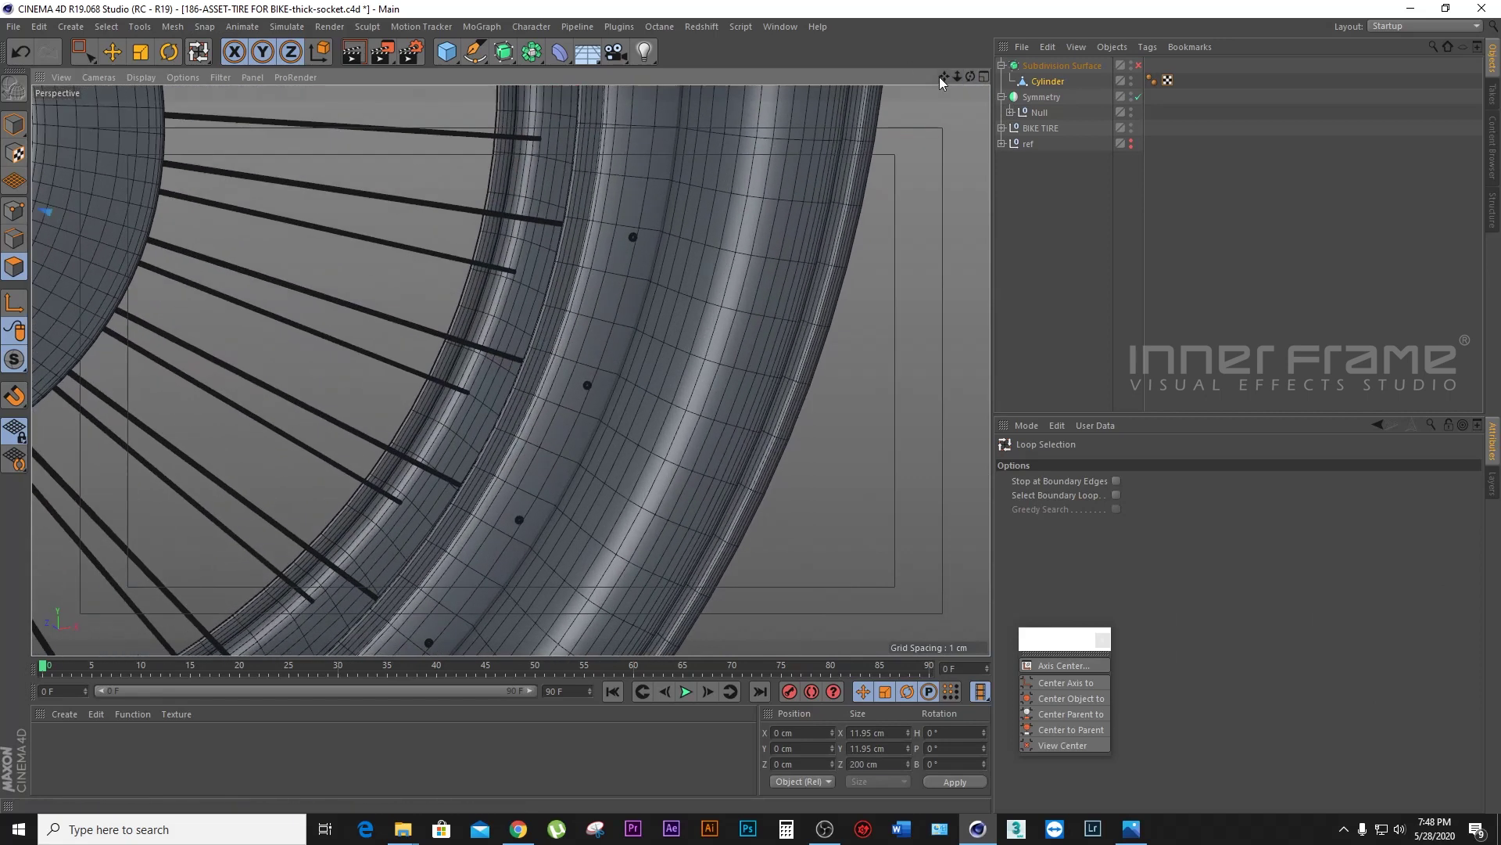
# Step: Inset the cap faces and extrude them 0.91 cm inward, then enable subdivision
pyautogui.rightClick(784, 168)
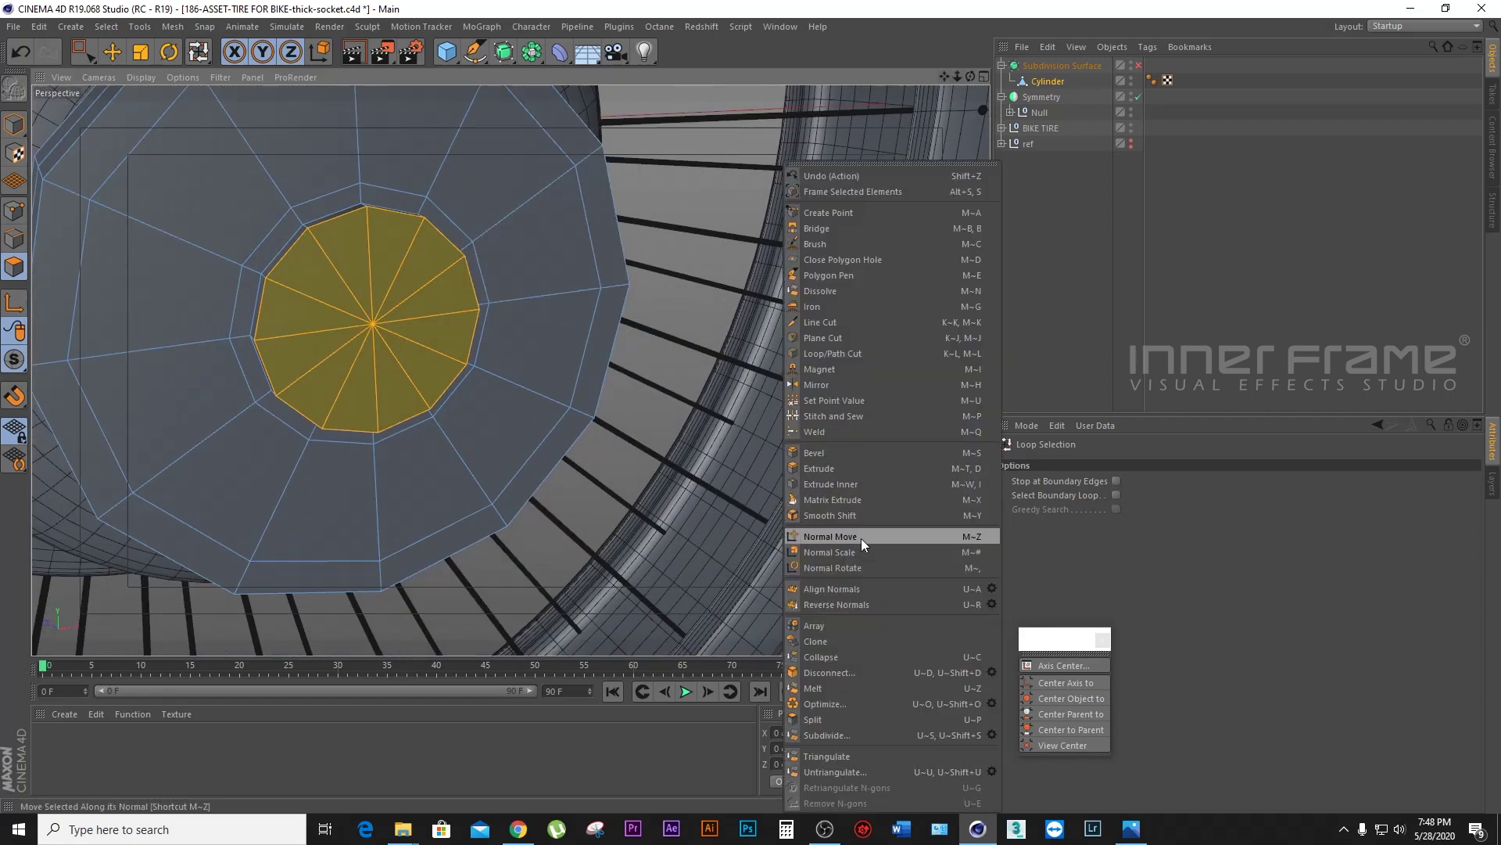
pyautogui.click(853, 484)
pyautogui.moveTo(852, 429)
pyautogui.mouseDown()
pyautogui.moveTo(900, 429)
pyautogui.moveTo(828, 299)
pyautogui.mouseUp()
pyautogui.rightClick(827, 299)
pyautogui.click(893, 466)
pyautogui.moveTo(893, 466)
pyautogui.mouseDown()
pyautogui.moveTo(810, 336)
pyautogui.moveTo(868, 337)
pyautogui.mouseUp()
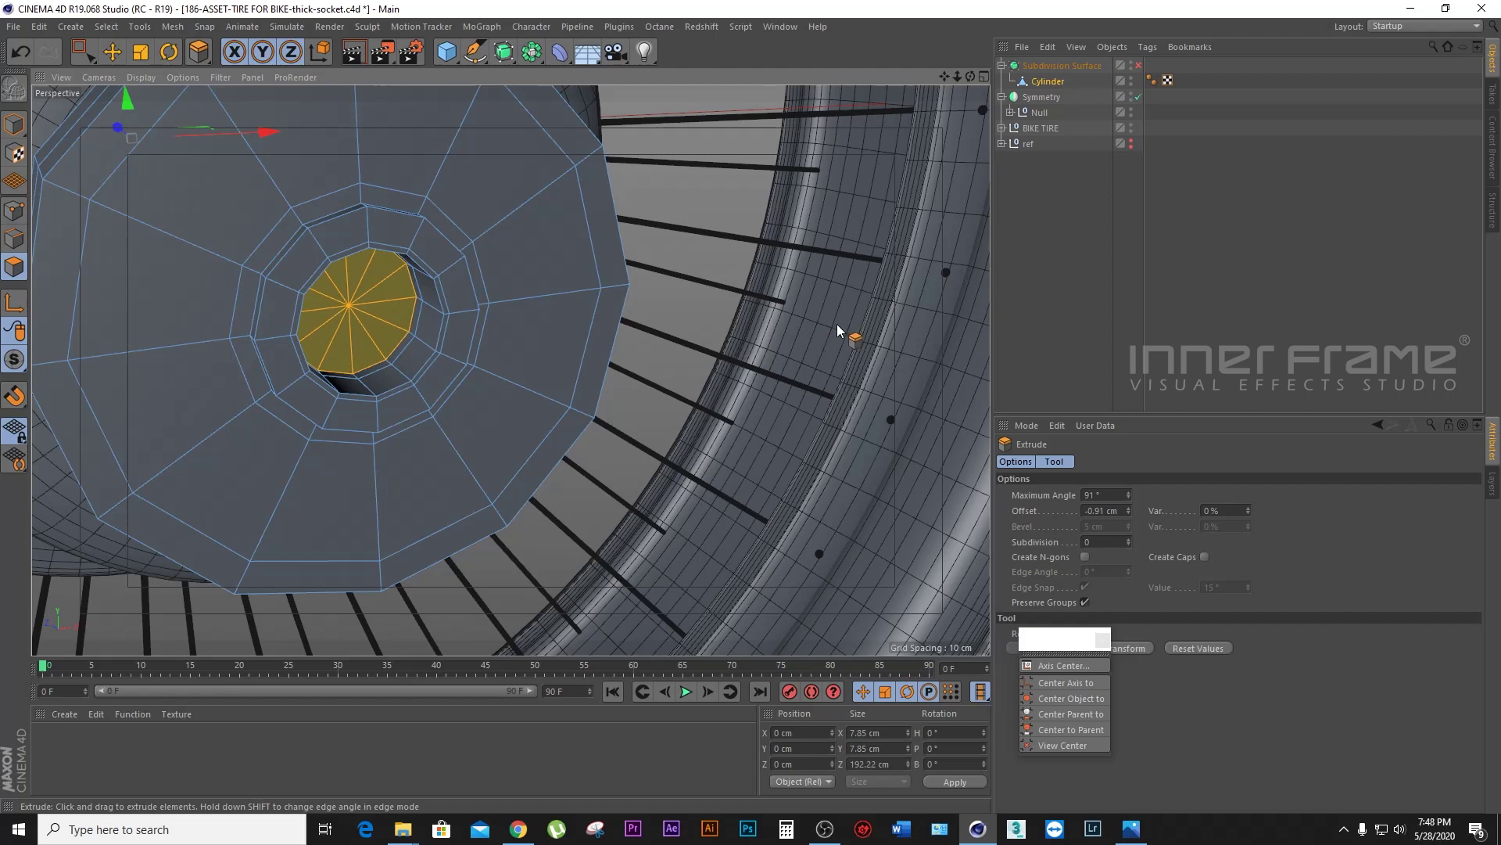
pyautogui.press('e')
pyautogui.click(1139, 66)
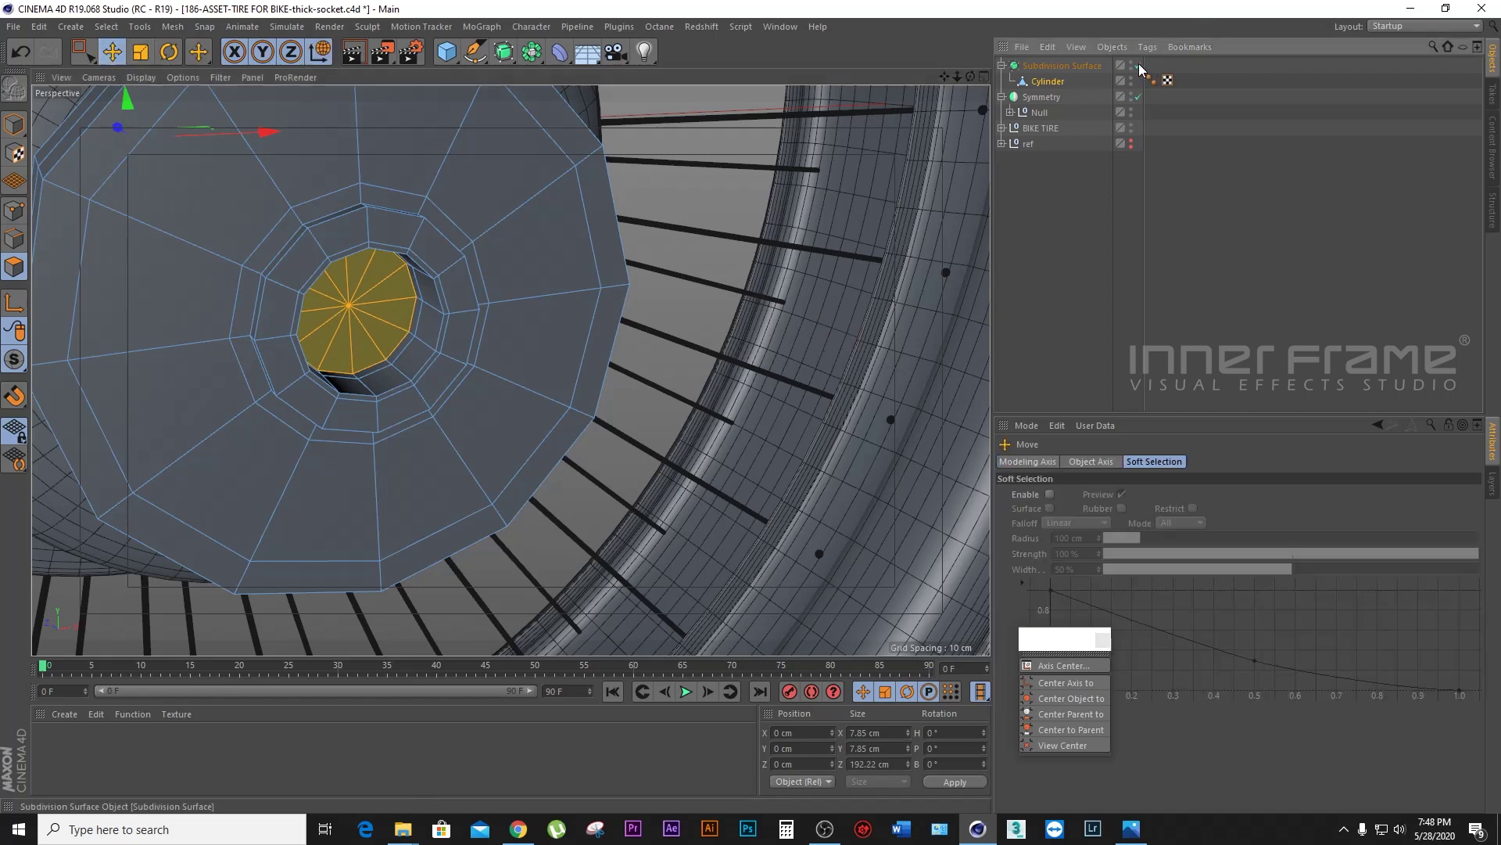
pyautogui.moveTo(964, 80); pyautogui.dragTo(935, 76)
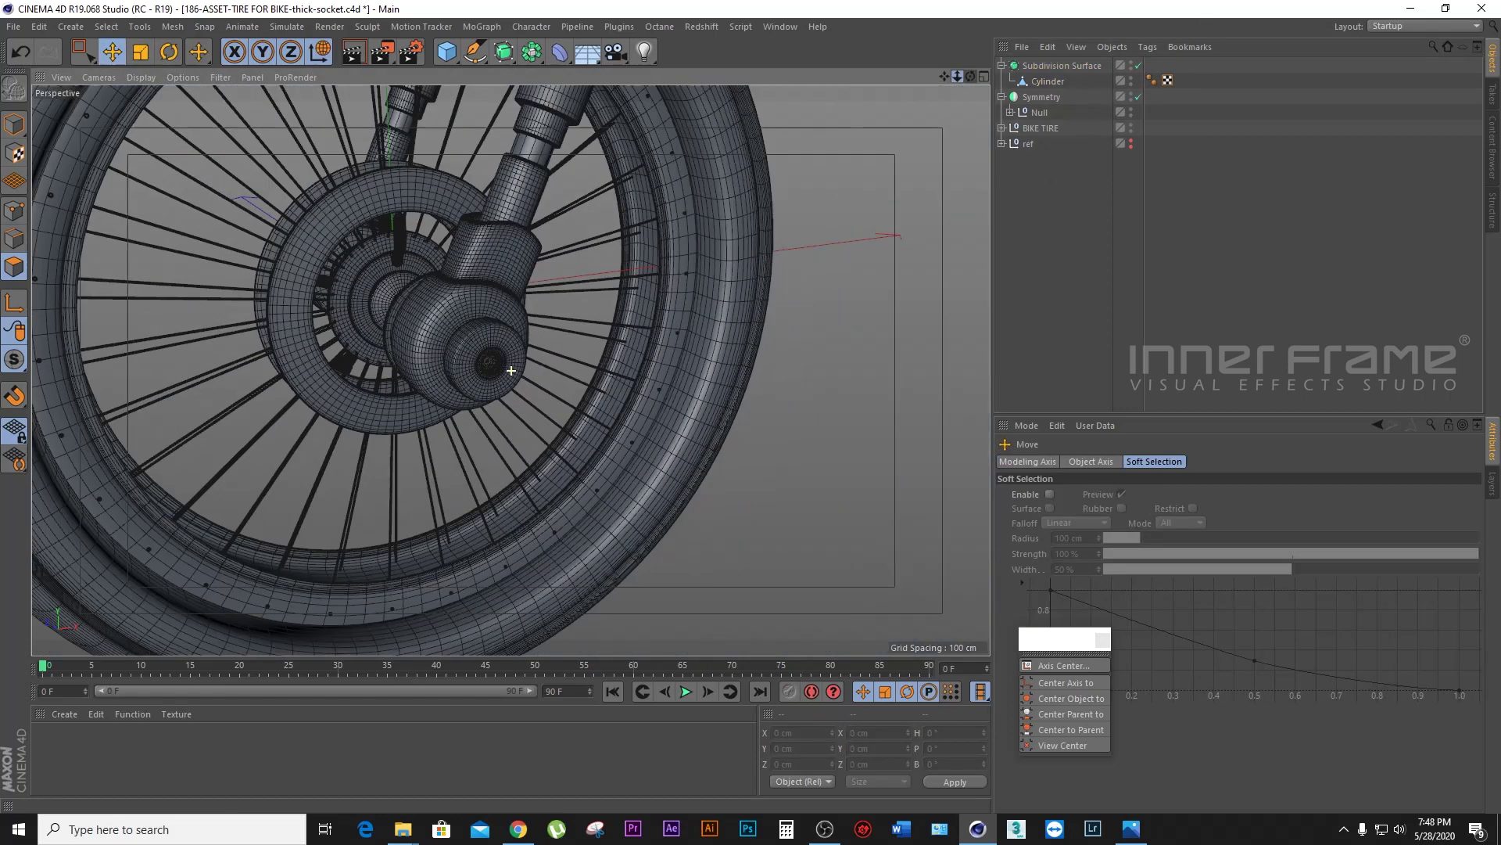
# Step: Switch the viewport to Gouraud Shading and zoom toward the fork and wheel
pyautogui.click(141, 77)
pyautogui.click(176, 99)
pyautogui.moveTo(945, 75); pyautogui.dragTo(716, 78)
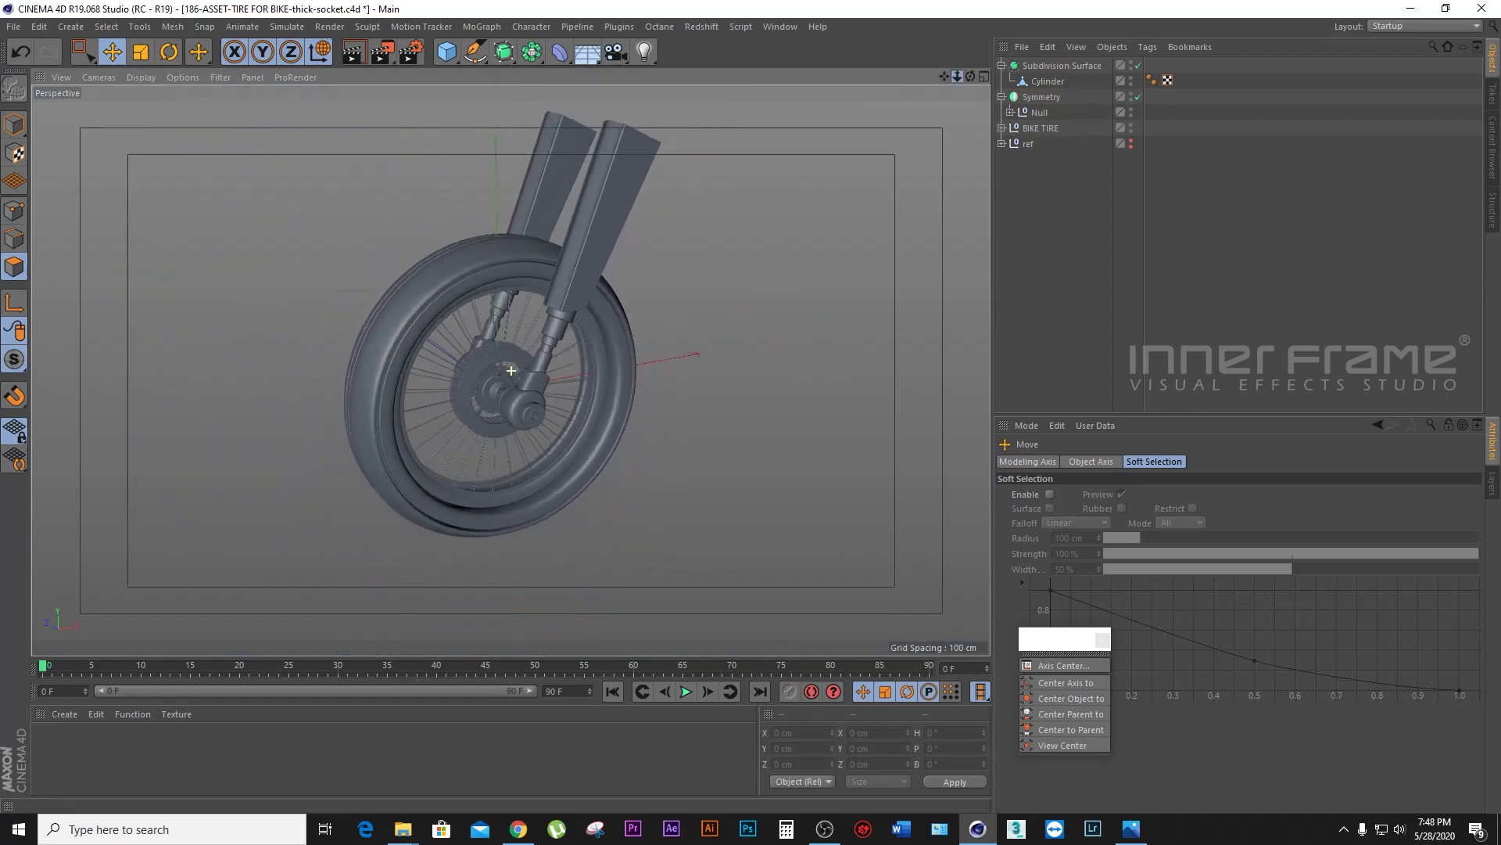
# Step: Save as 186-ASSET-TIRE FOR BIKE-thick-socket.c4d and disable the fork's Subdivision Surface
pyautogui.click(13, 26)
pyautogui.click(35, 156)
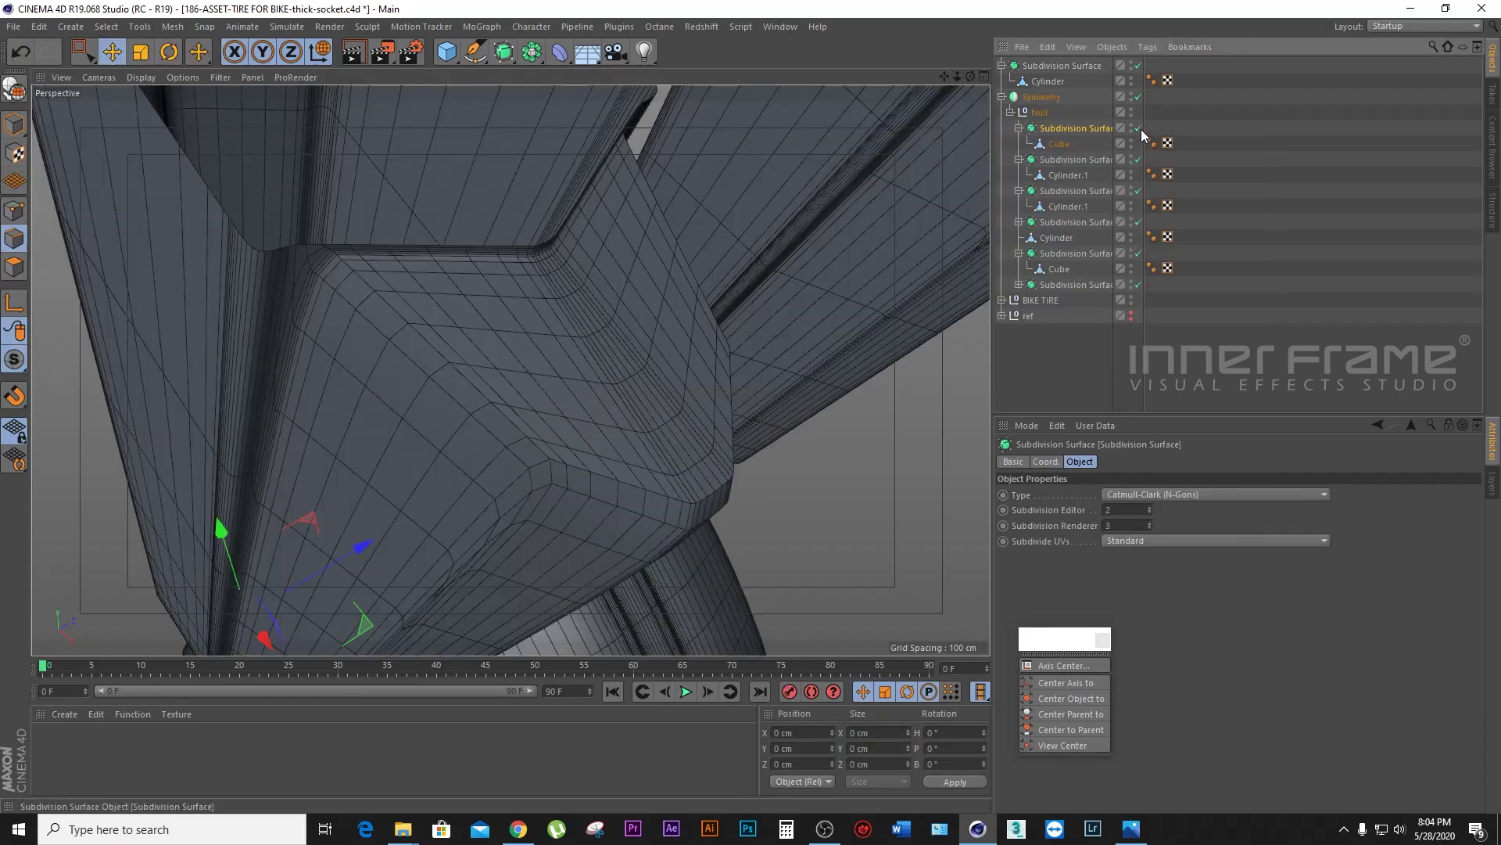
pyautogui.click(1139, 128)
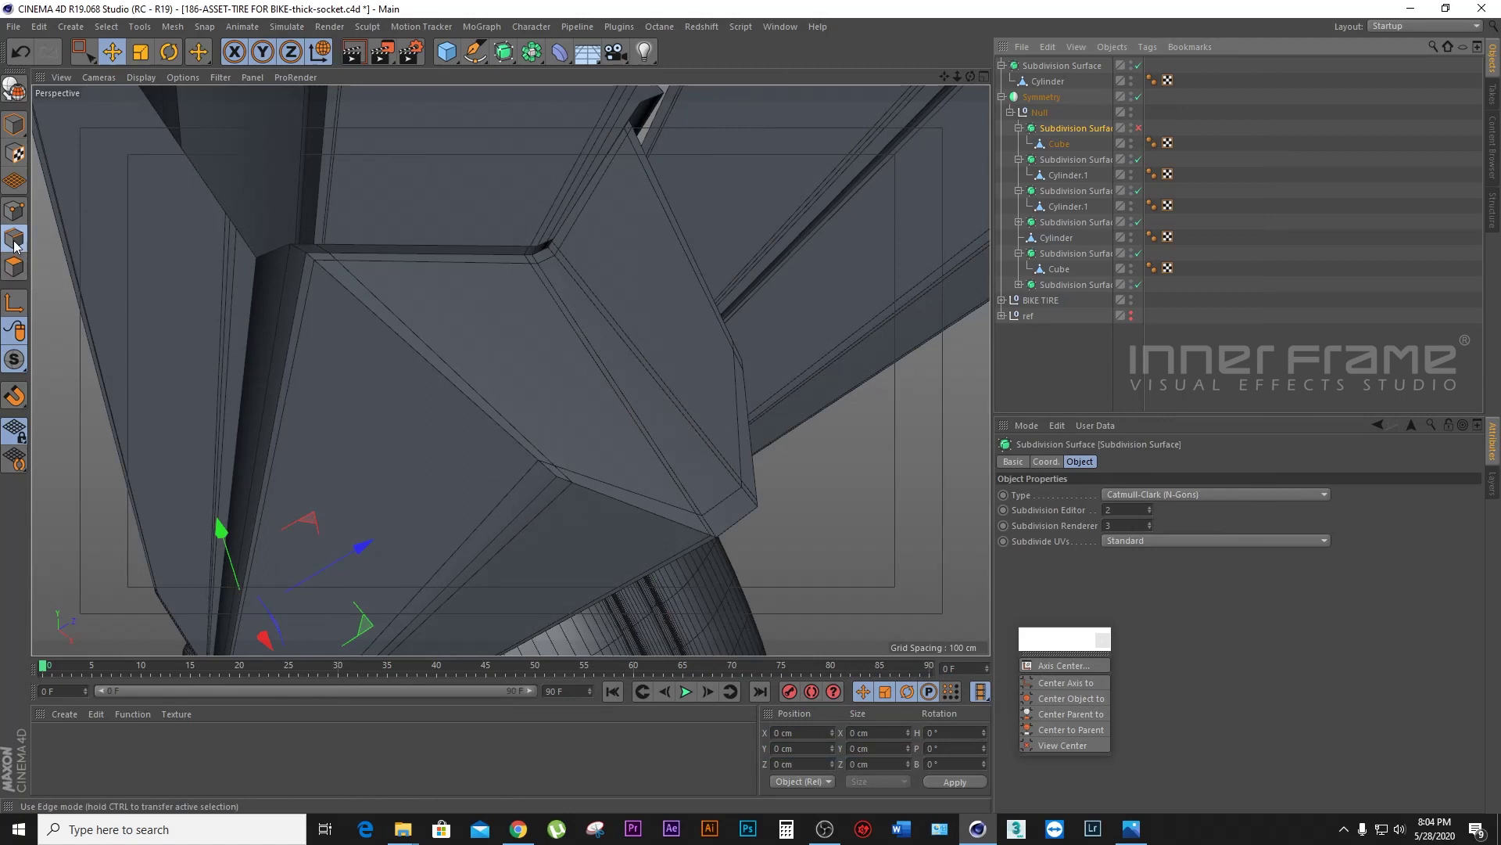
# Step: Select two adjacent faces of the Cube fork piece and apply Extrude Inner
pyautogui.click(1058, 143)
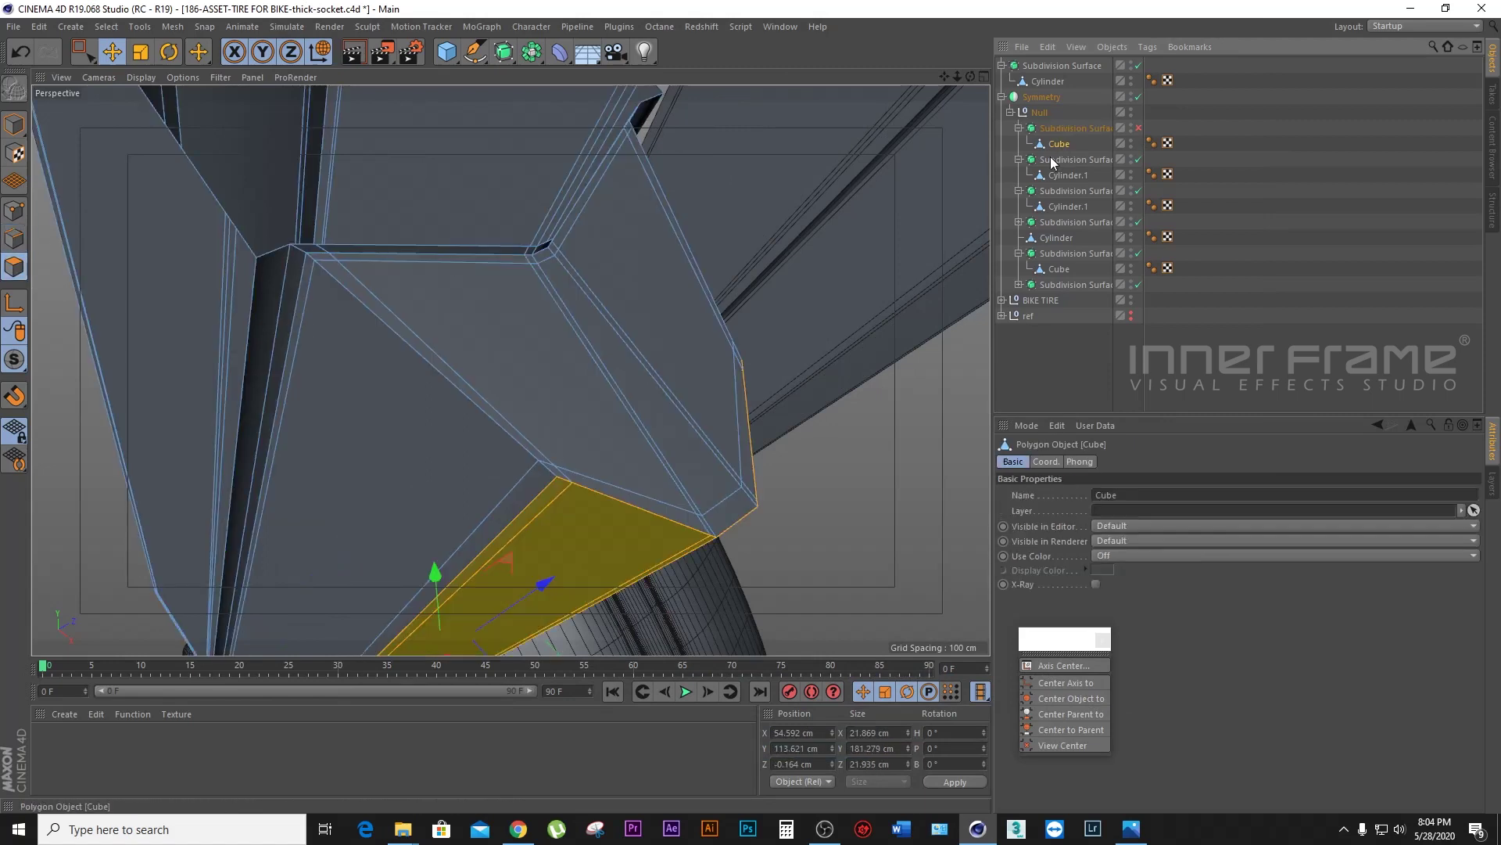
pyautogui.click(611, 406)
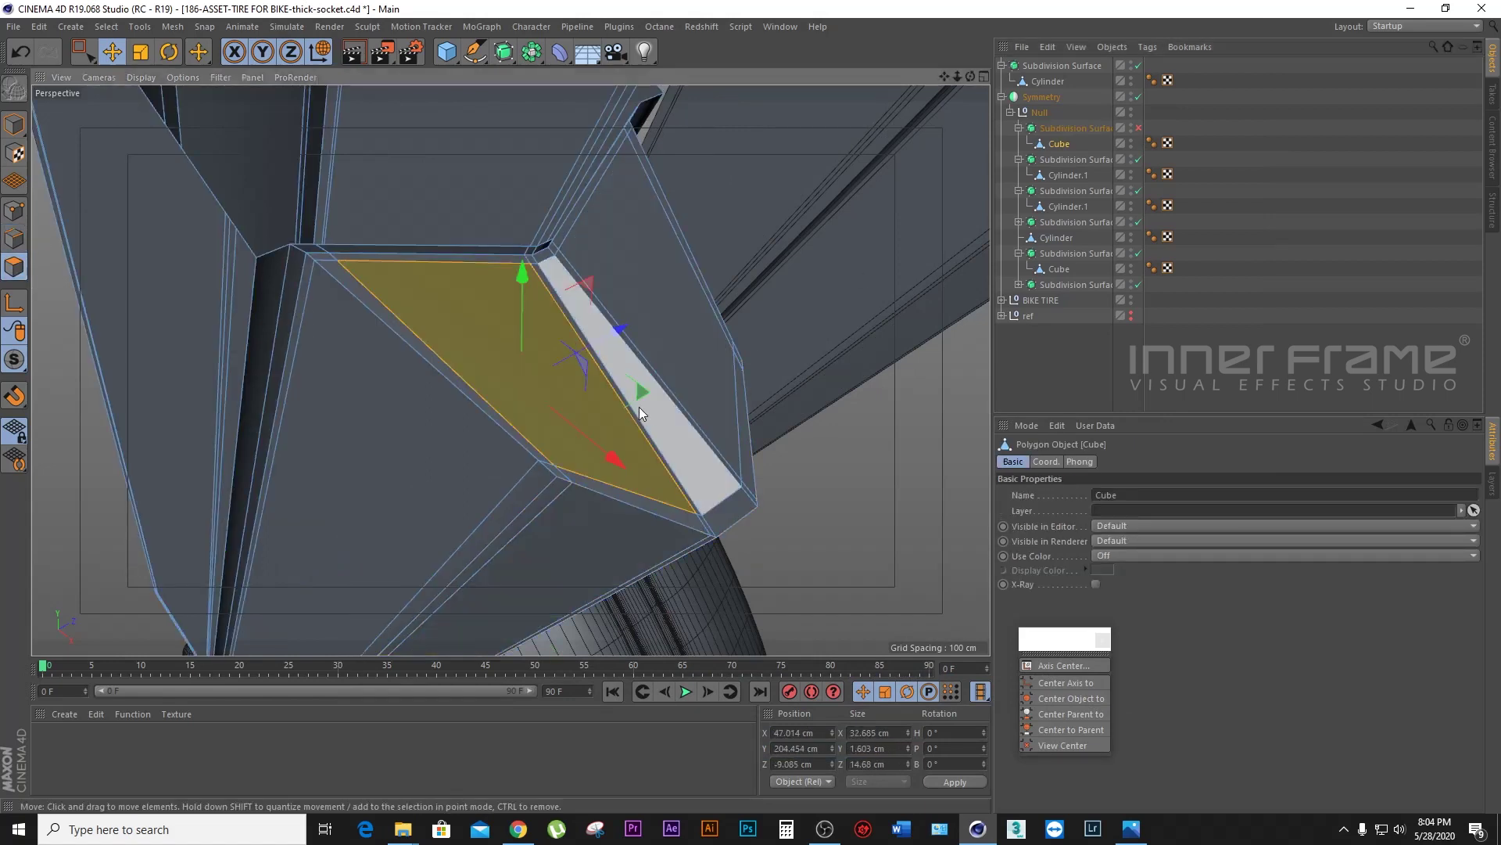
pyautogui.moveTo(957, 75); pyautogui.dragTo(964, 111)
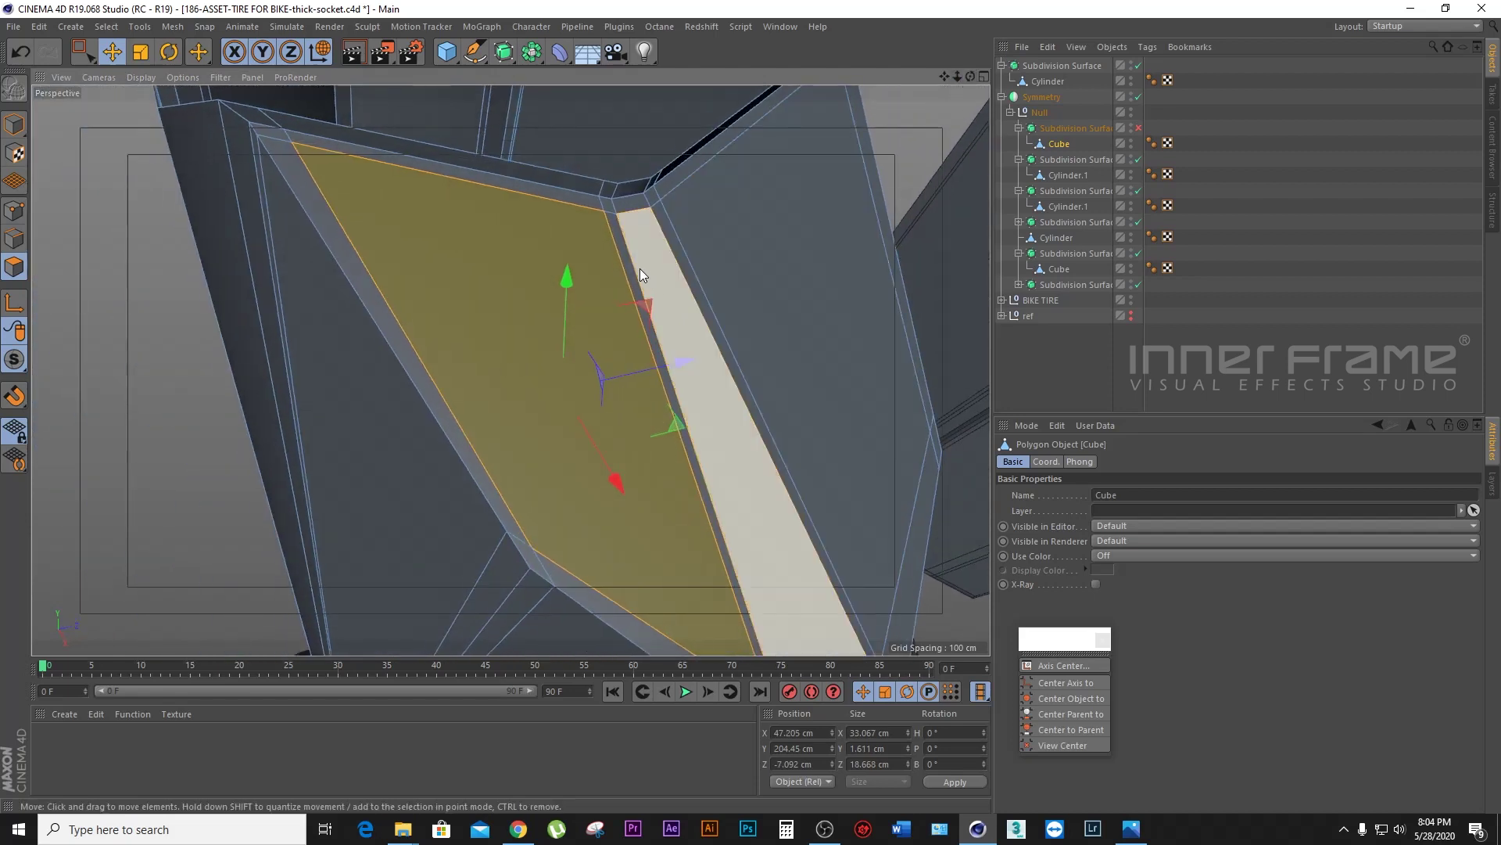
pyautogui.keyDown('shift'); pyautogui.click(737, 217); pyautogui.keyUp('shift')
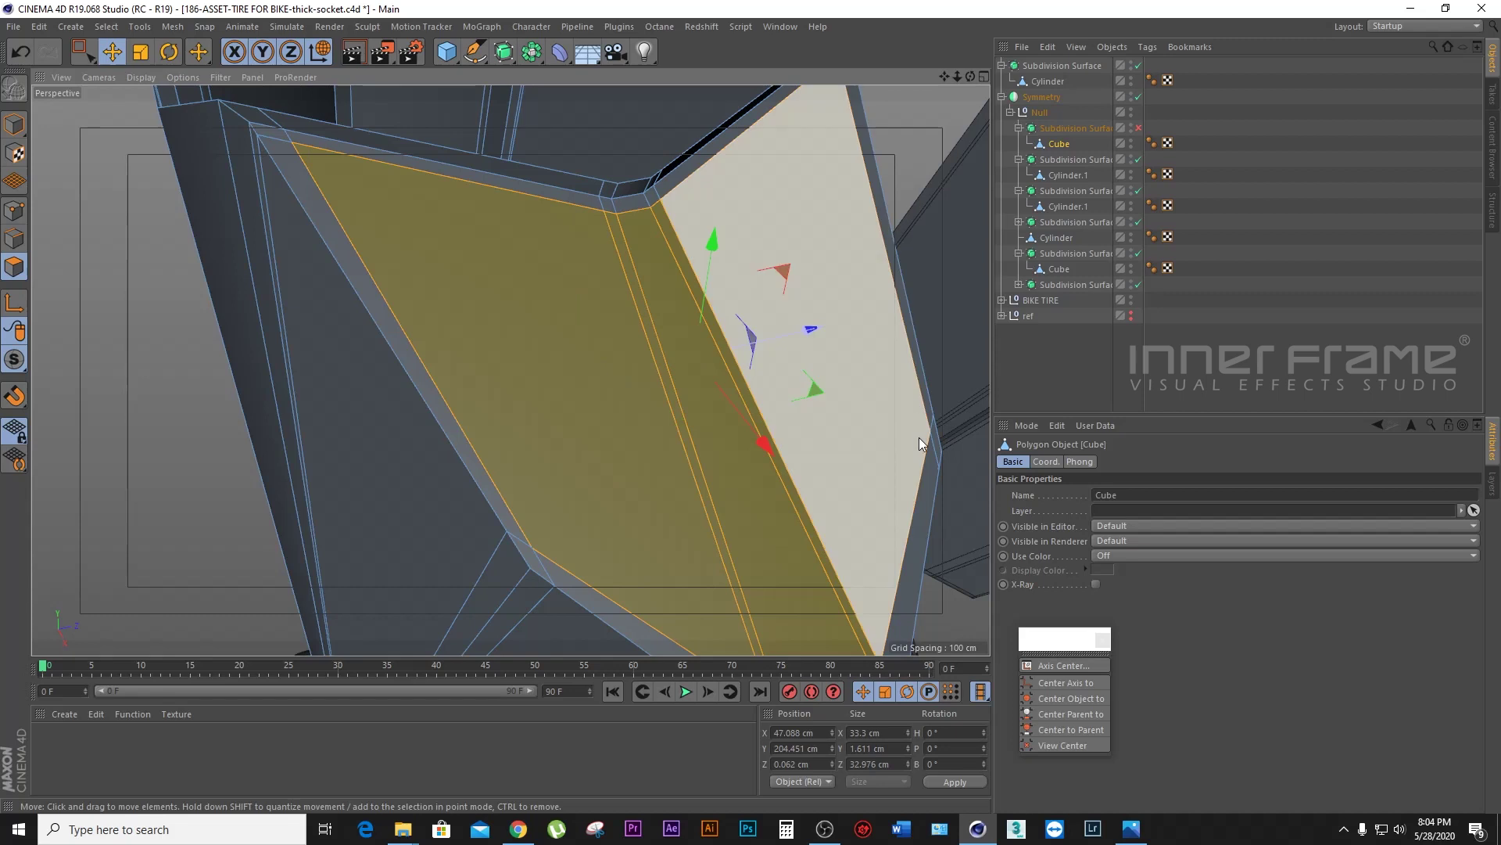
pyautogui.moveTo(968, 73); pyautogui.dragTo(938, 141)
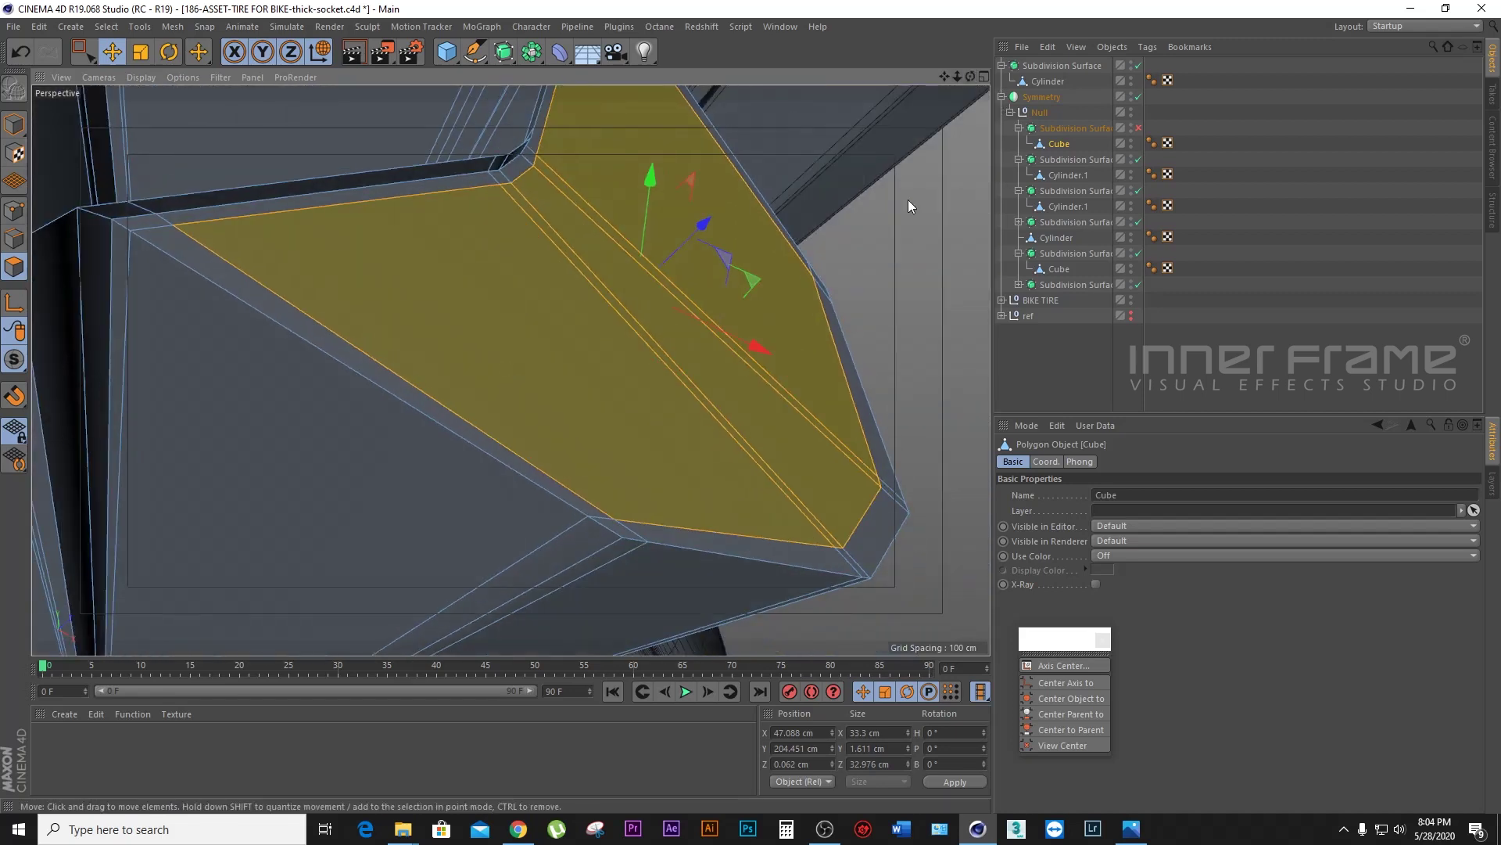
pyautogui.rightClick(908, 199)
pyautogui.click(976, 485)
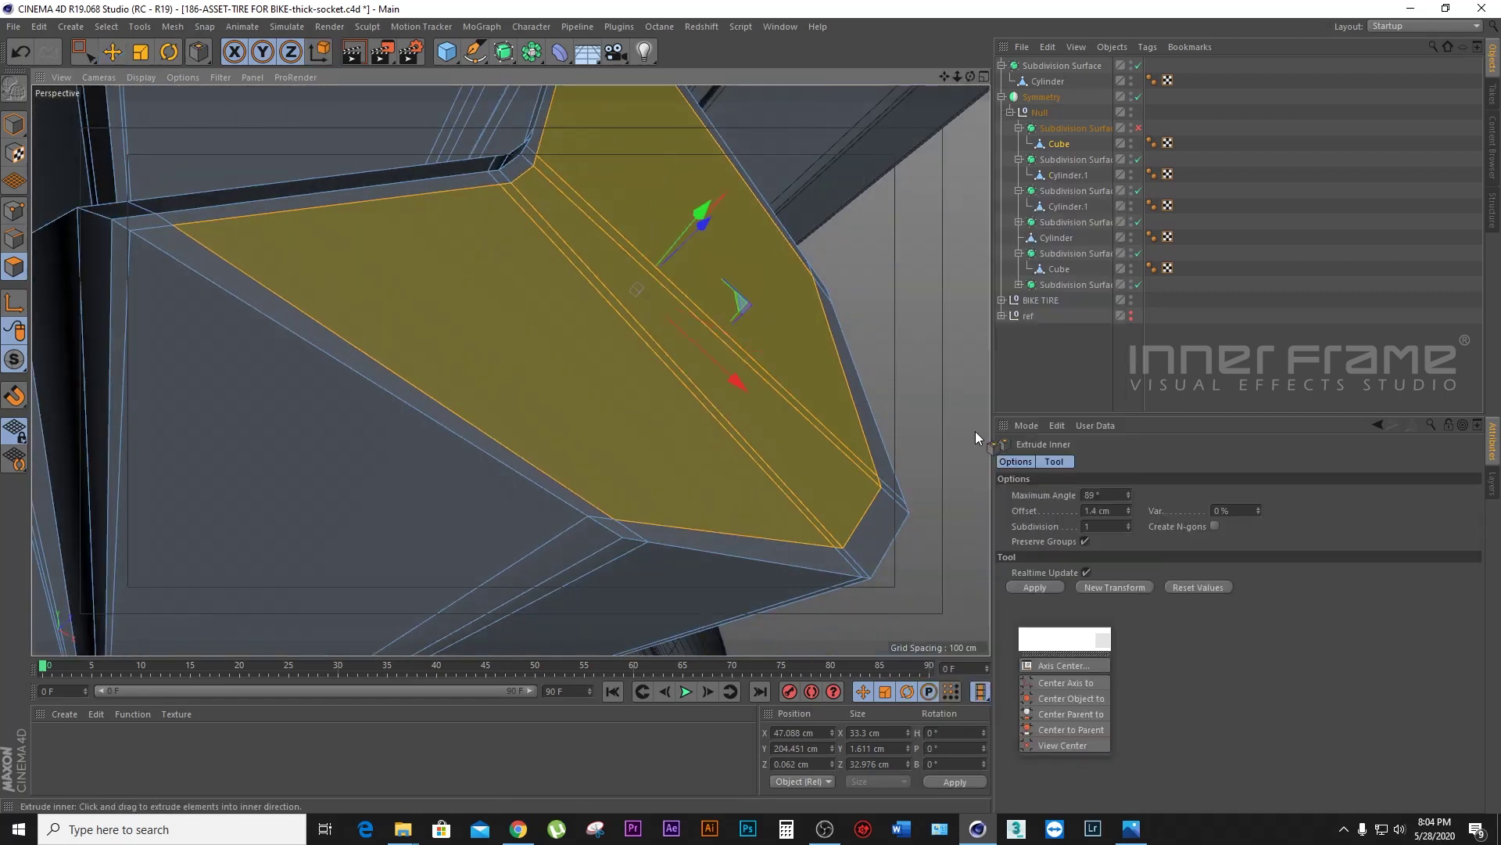
# Step: Extrude the faces inward into a recess, inset a thin rim, and re-enable subdivision
pyautogui.rightClick(943, 382)
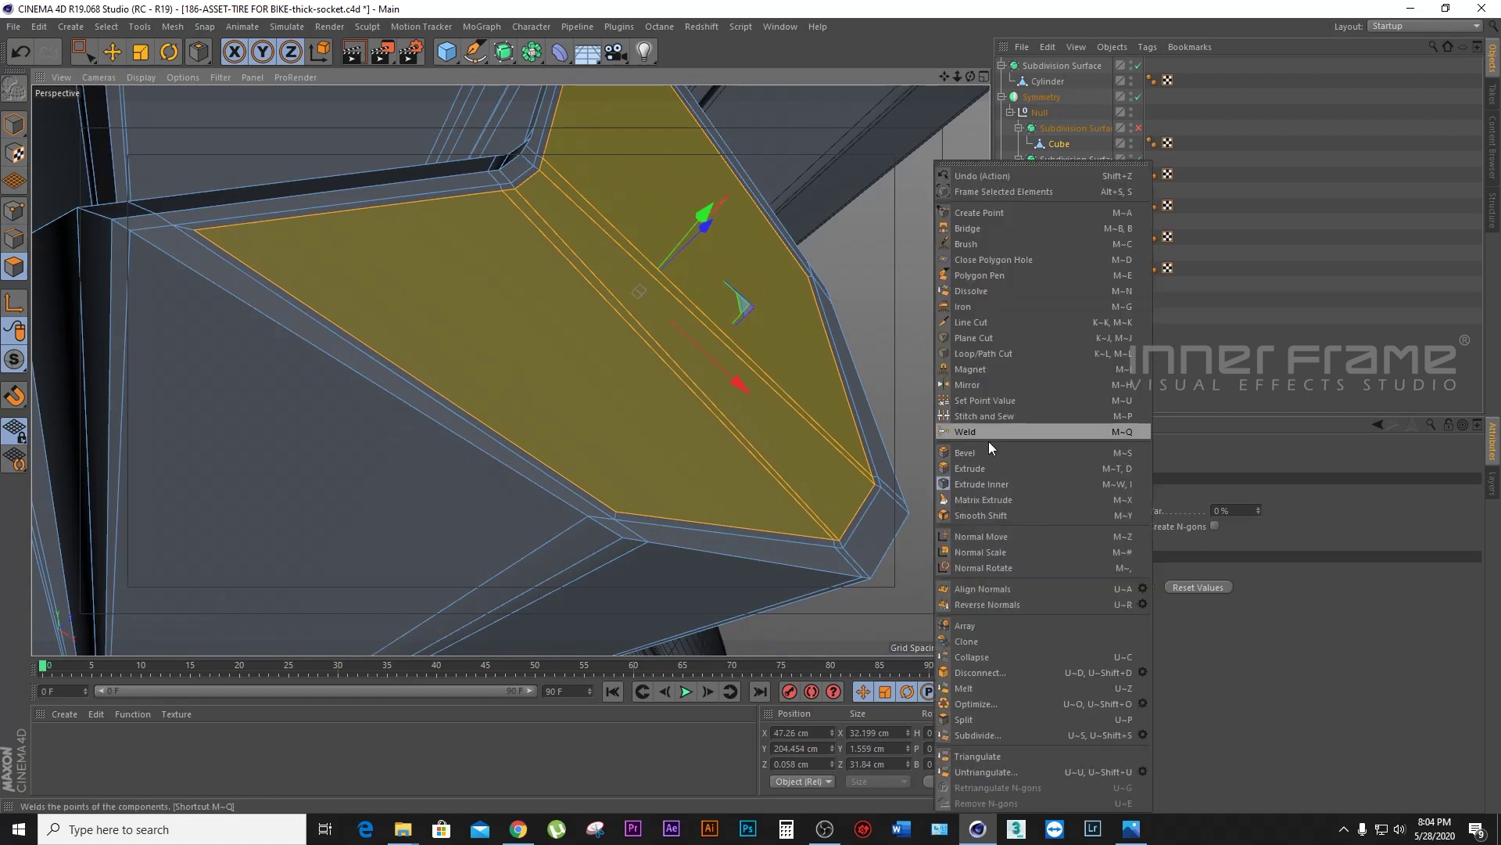
pyautogui.click(993, 468)
pyautogui.moveTo(918, 353)
pyautogui.mouseDown()
pyautogui.moveTo(868, 356)
pyautogui.moveTo(921, 342)
pyautogui.mouseUp()
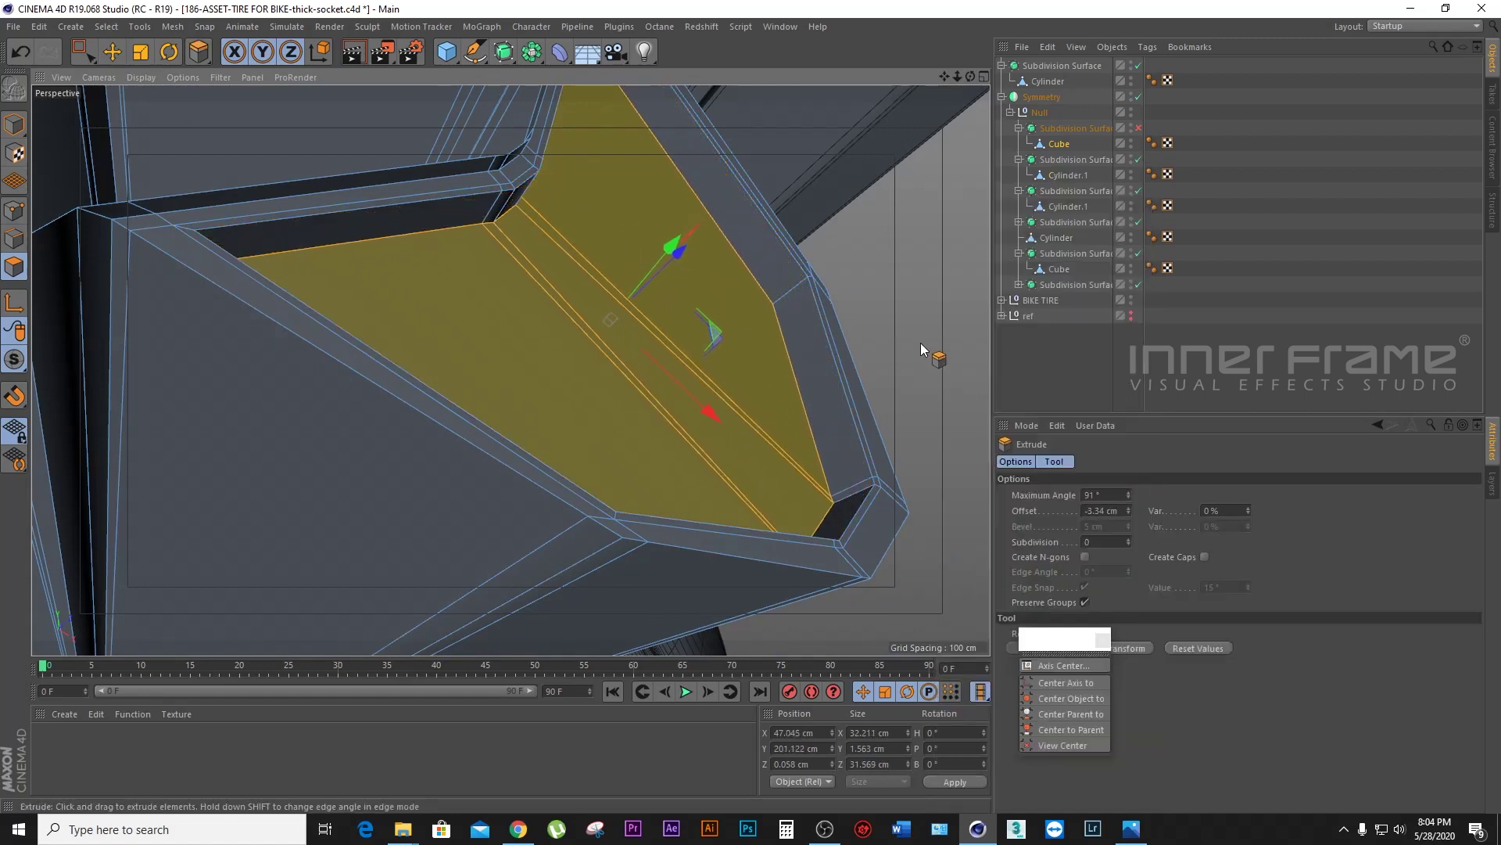
pyautogui.rightClick(927, 289)
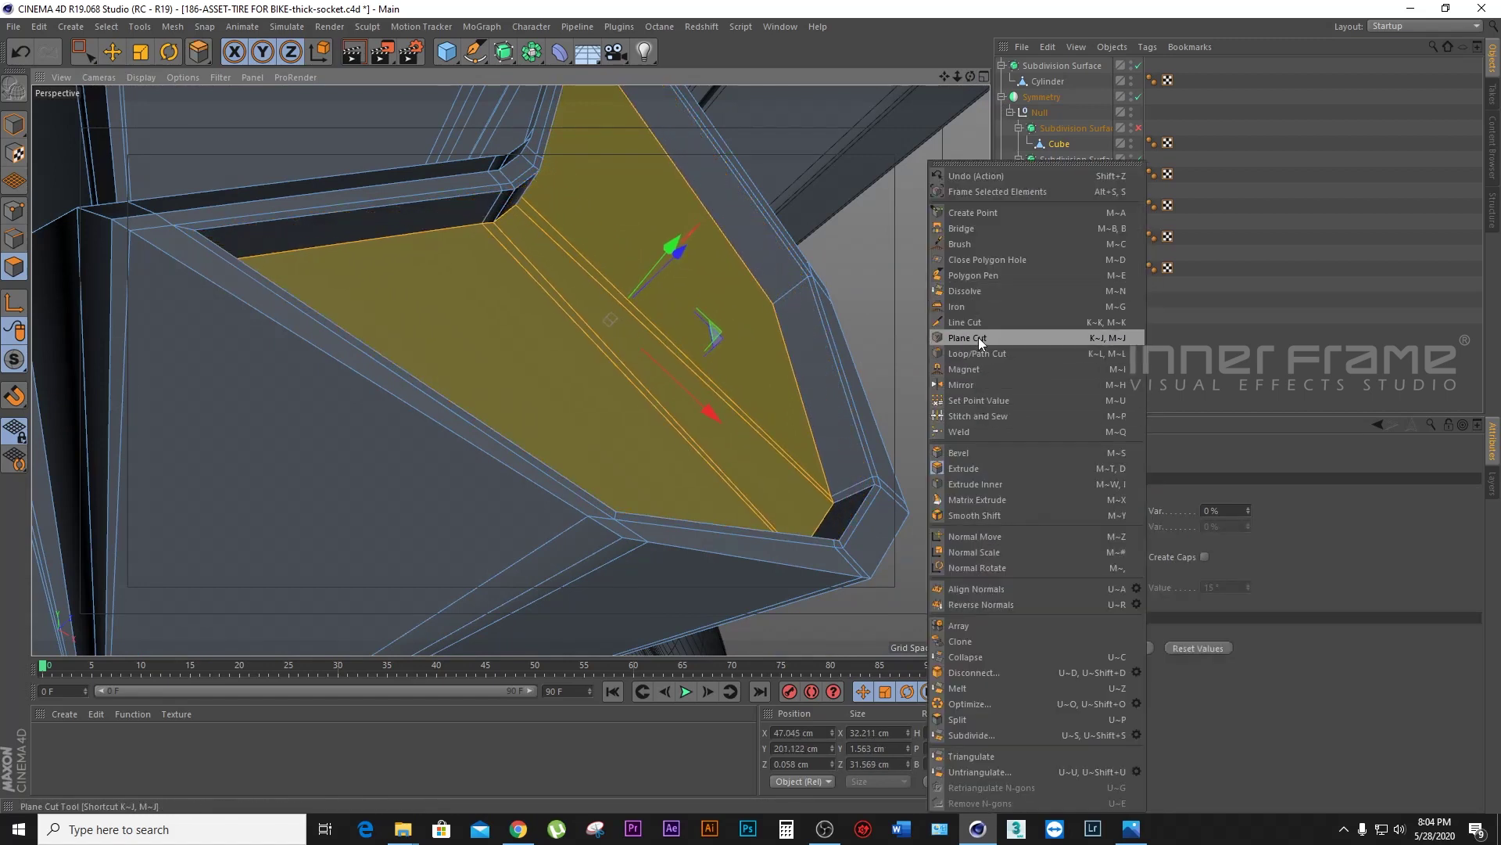
pyautogui.click(987, 485)
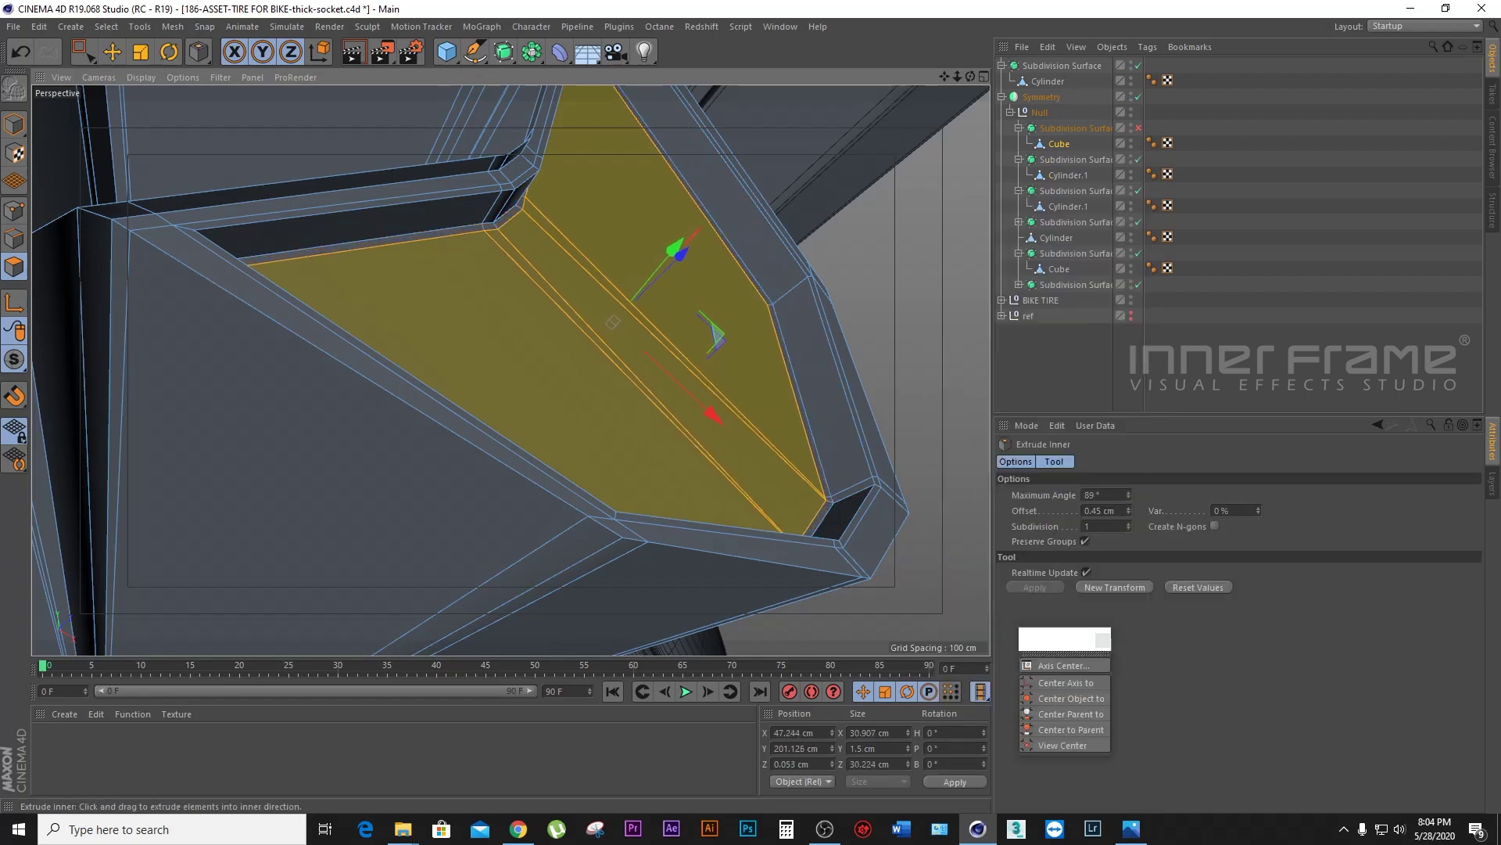
pyautogui.moveTo(951, 384); pyautogui.dragTo(923, 371)
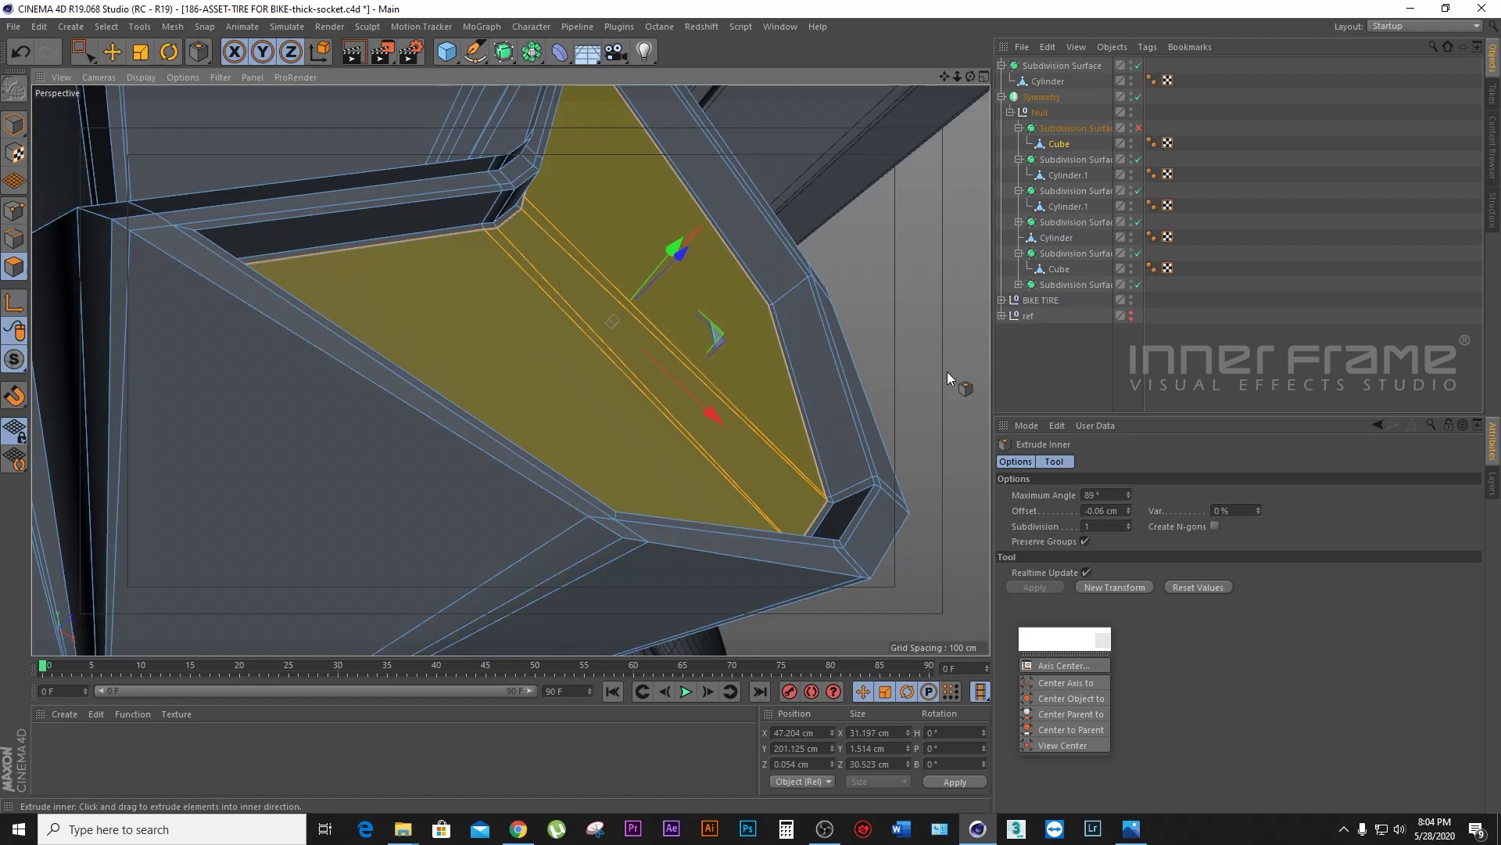
pyautogui.click(114, 54)
pyautogui.click(1138, 128)
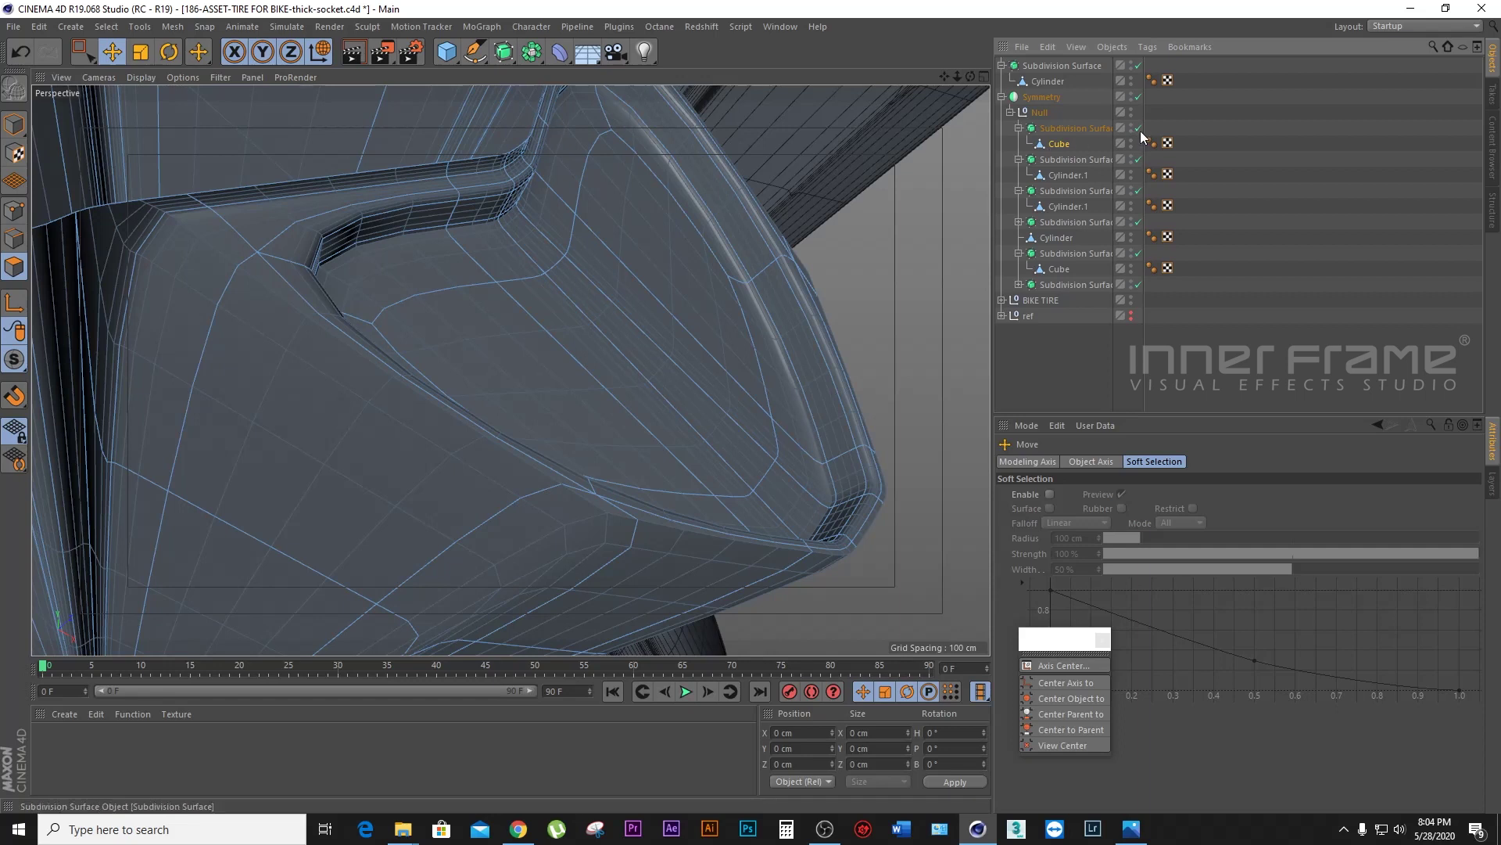
# Step: With subdivision off, add edge loops near the beam's end, one at 77.992%
pyautogui.click(1139, 129)
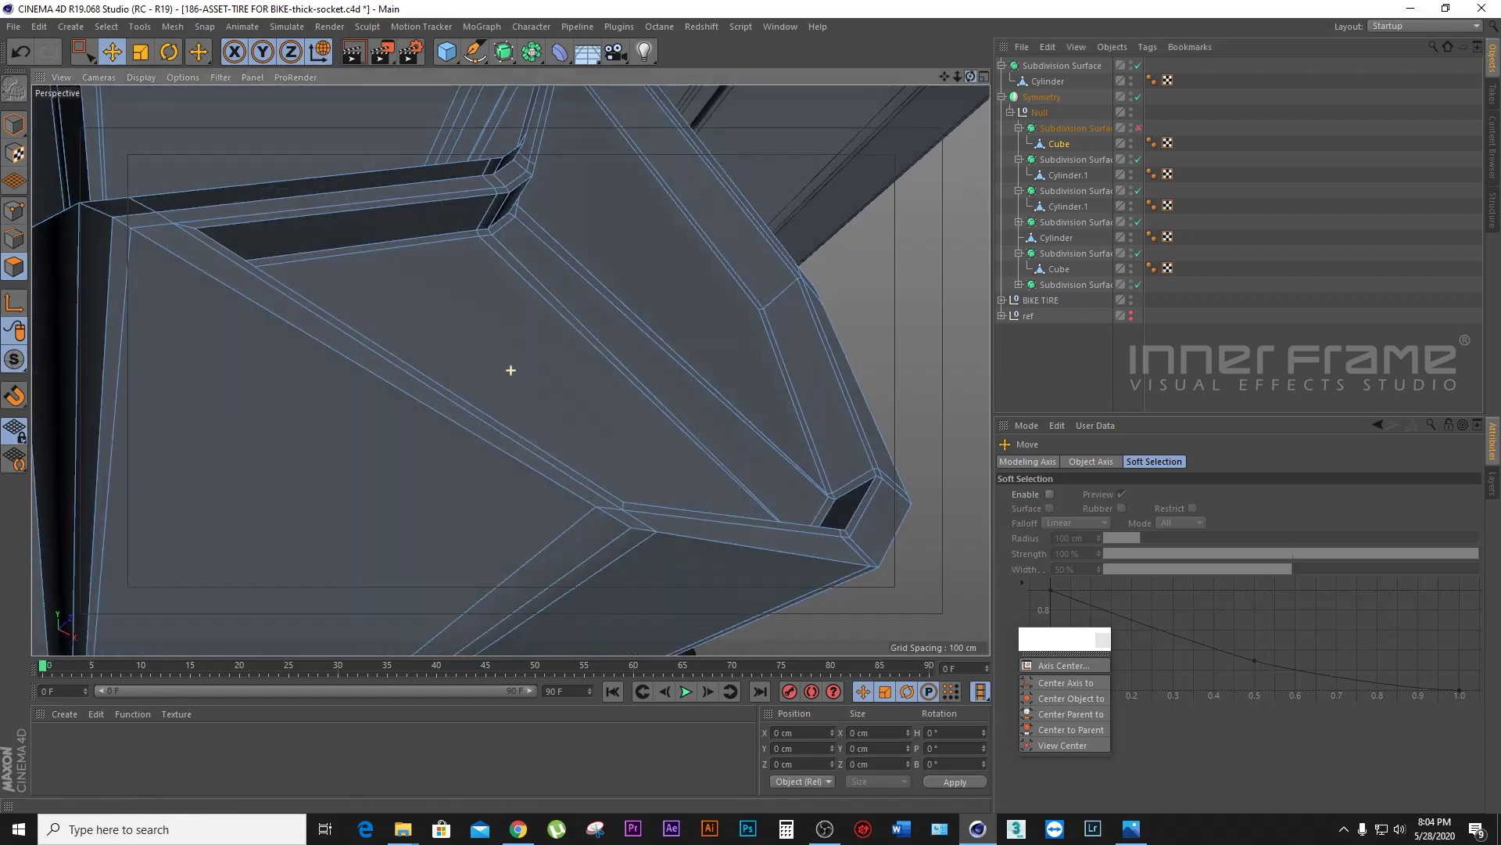
pyautogui.keyDown('alt'); pyautogui.moveTo(438, 336); pyautogui.dragTo(510, 368); pyautogui.keyUp('alt')
pyautogui.rightClick(879, 304)
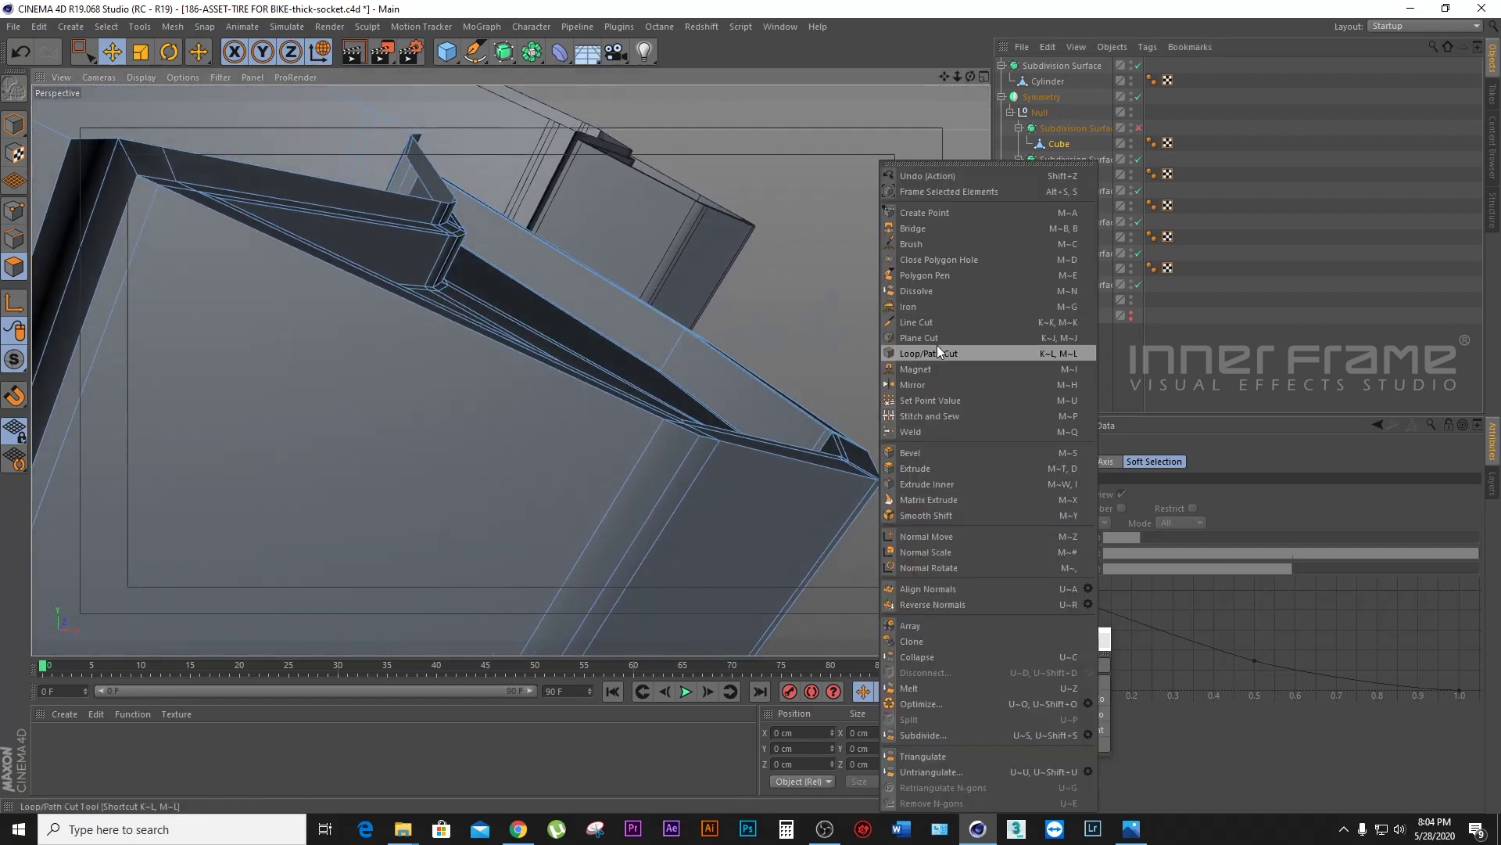
pyautogui.click(935, 353)
pyautogui.click(701, 448)
pyautogui.moveTo(701, 448)
pyautogui.keyDown('alt'); pyautogui.mouseDown()
pyautogui.moveTo(510, 370)
pyautogui.moveTo(521, 377)
pyautogui.mouseUp(); pyautogui.keyUp('alt')
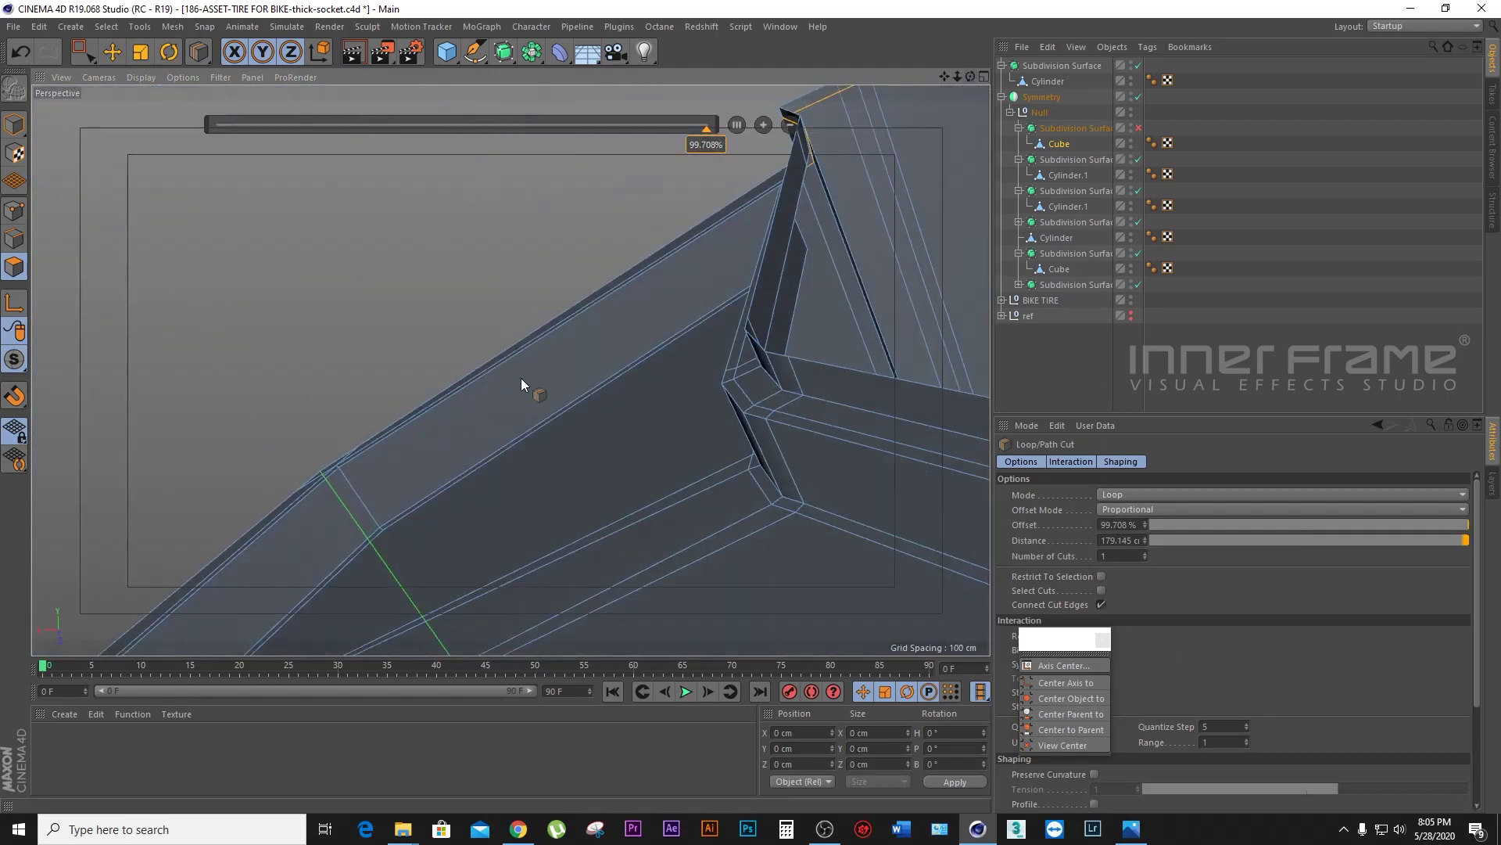
pyautogui.click(350, 475)
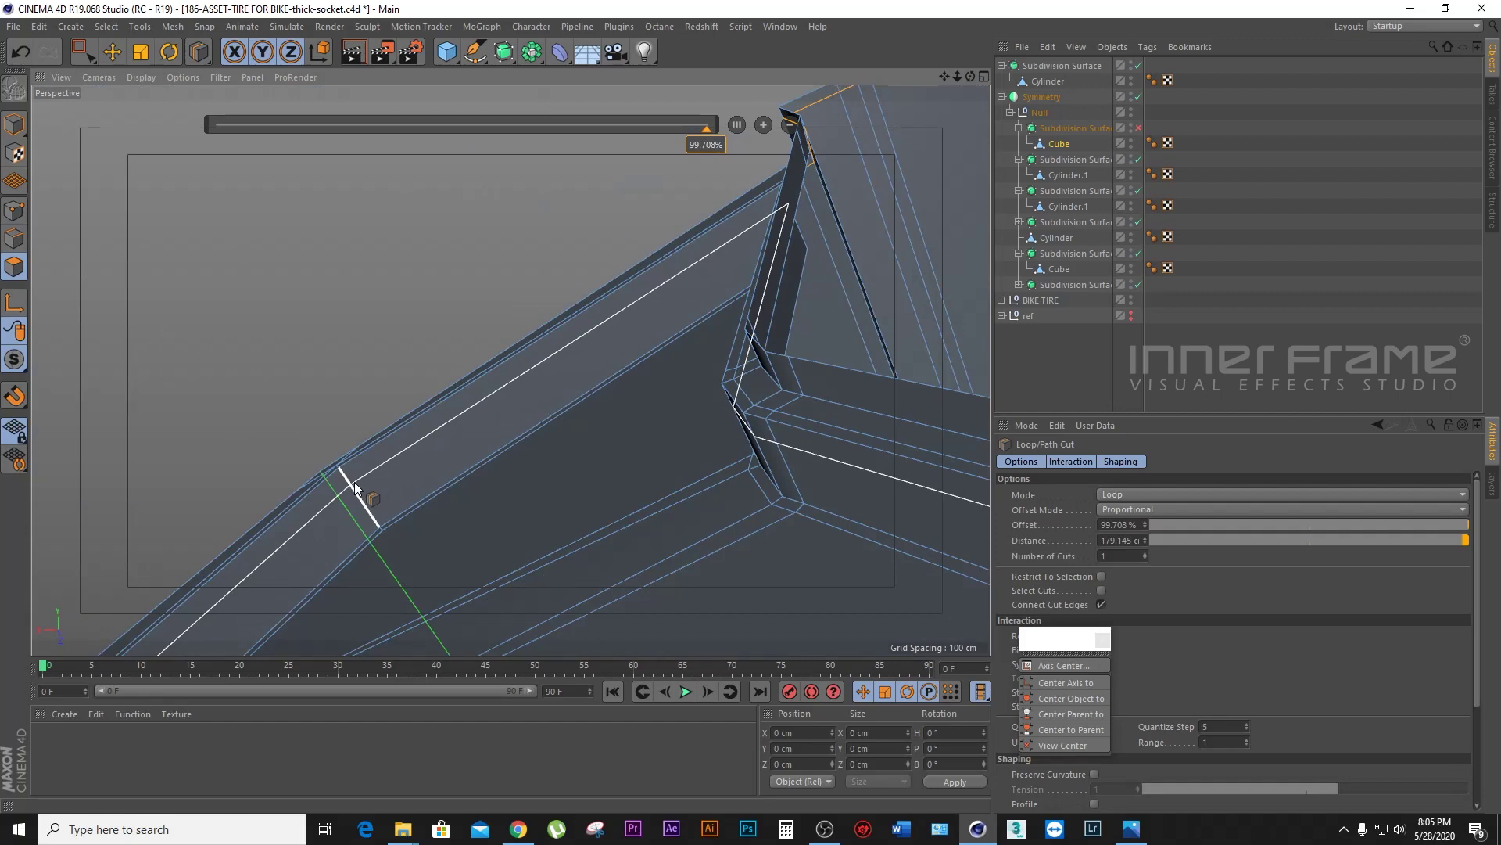
# Step: Toggle subdivision to check the tightened edges, then return to Move and zoom out
pyautogui.click(1139, 128)
pyautogui.moveTo(971, 76); pyautogui.dragTo(923, 109)
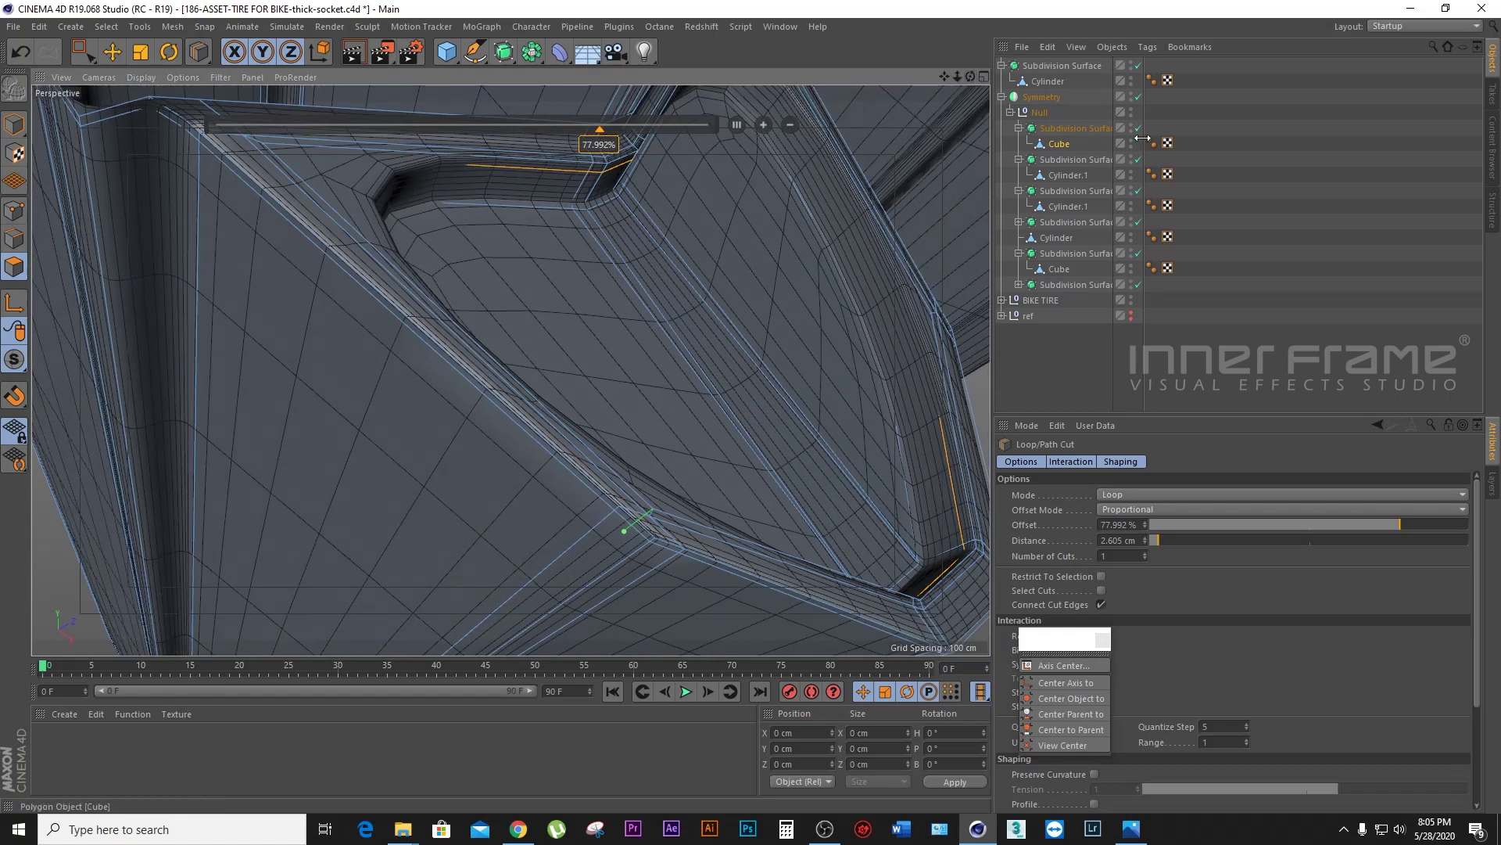
pyautogui.click(1138, 128)
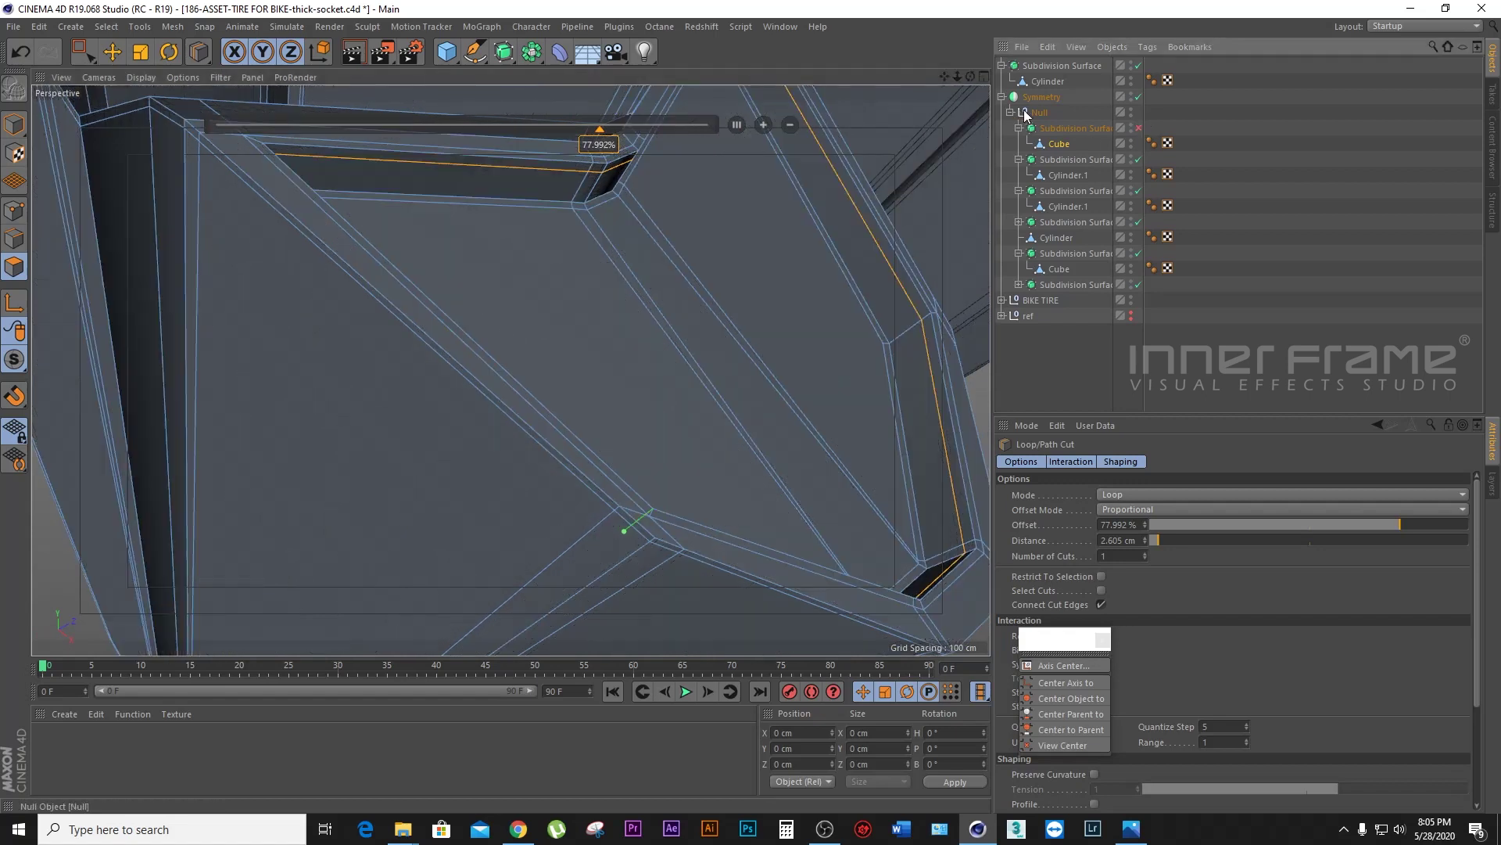
pyautogui.moveTo(949, 78)
pyautogui.mouseDown()
pyautogui.moveTo(944, 58)
pyautogui.moveTo(321, 473)
pyautogui.mouseUp()
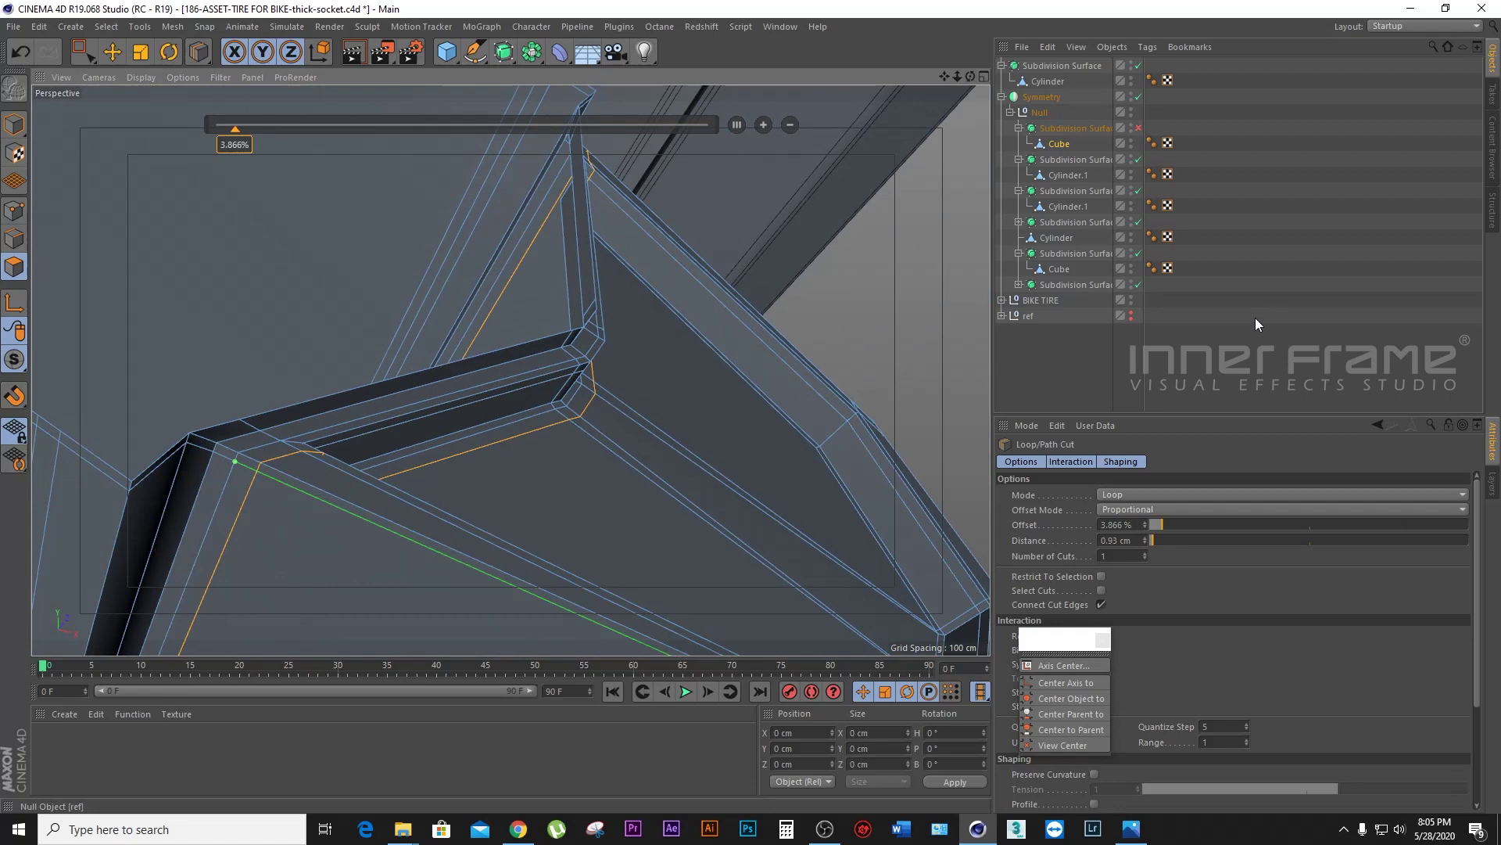
pyautogui.click(1138, 127)
pyautogui.press('e')
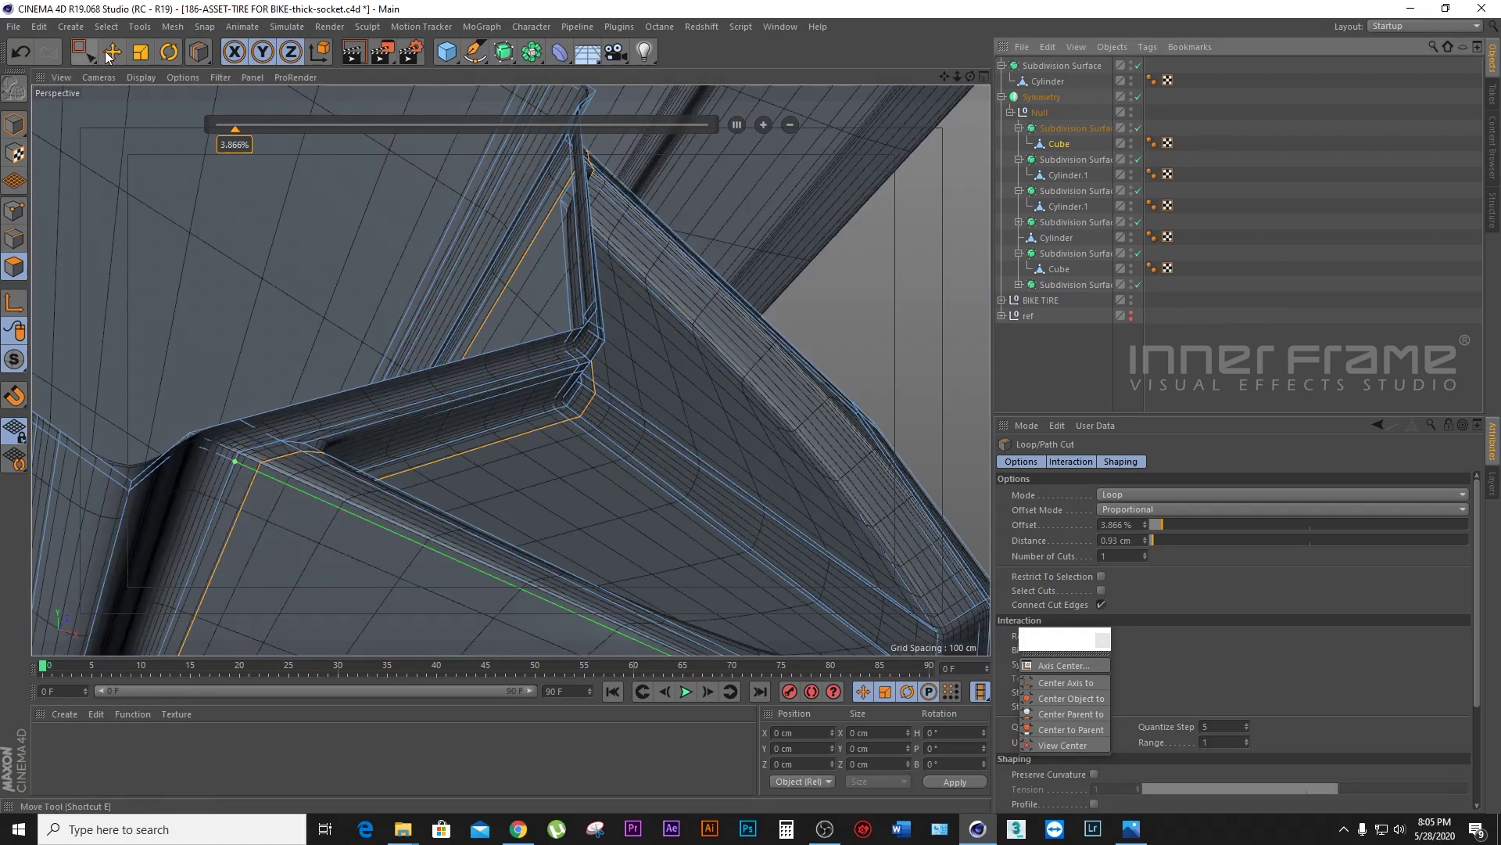
pyautogui.click(1327, 228)
pyautogui.moveTo(957, 76)
pyautogui.mouseDown()
pyautogui.moveTo(907, 76)
pyautogui.moveTo(1017, 76)
pyautogui.moveTo(486, 161)
pyautogui.mouseUp()
# Step: Switch to Gouraud Shading and orbit to a three-quarter front view of the fork and wheel
pyautogui.click(141, 76)
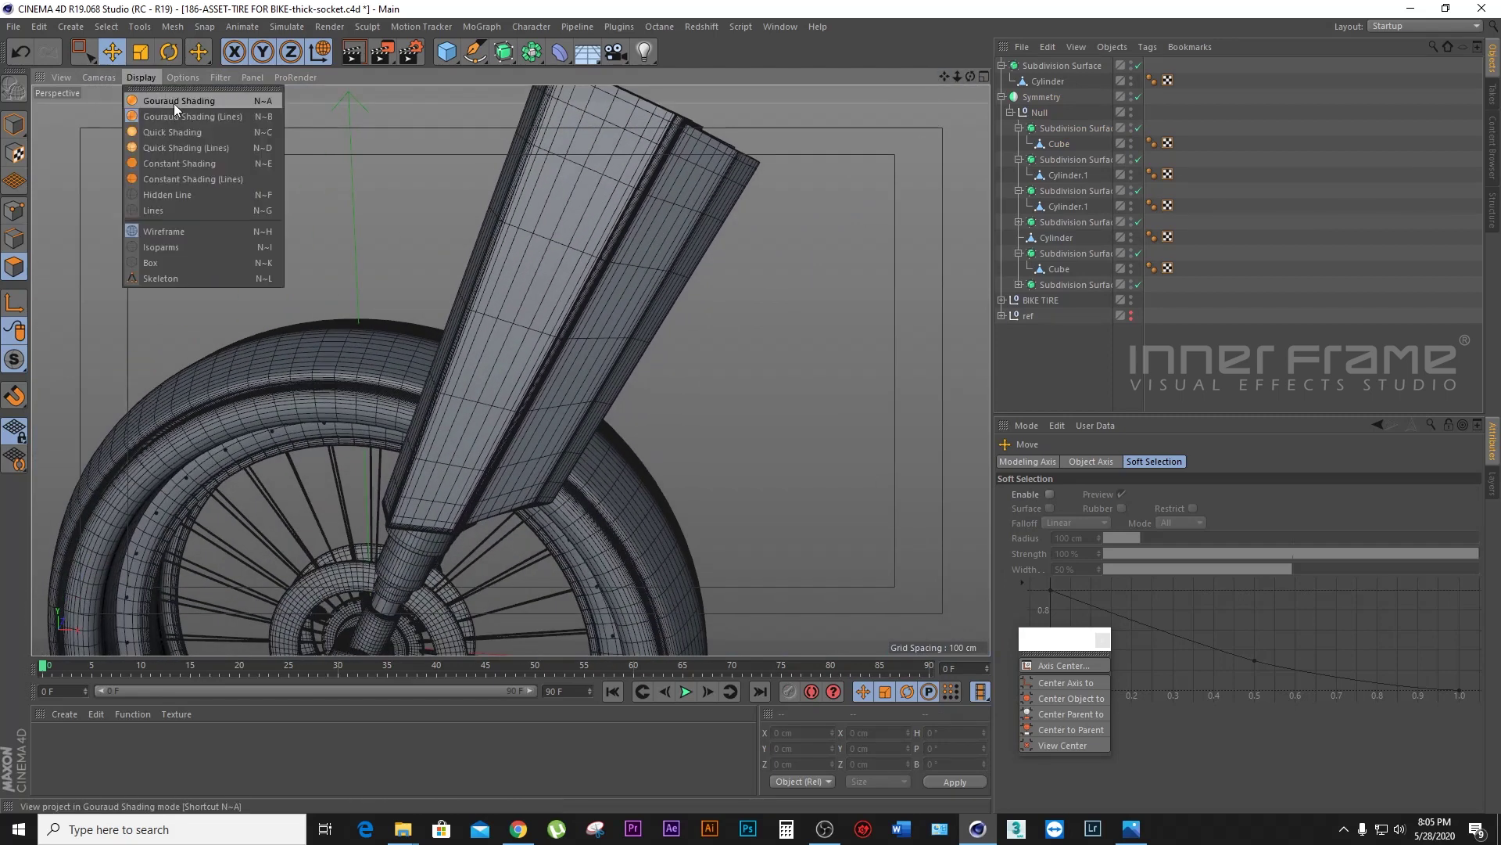
pyautogui.click(174, 101)
pyautogui.moveTo(548, 360)
pyautogui.keyDown('alt'); pyautogui.mouseDown()
pyautogui.moveTo(512, 370)
pyautogui.moveTo(595, 376)
pyautogui.moveTo(510, 370)
pyautogui.mouseUp(); pyautogui.keyUp('alt')
pyautogui.scroll(-3, 510, 370)
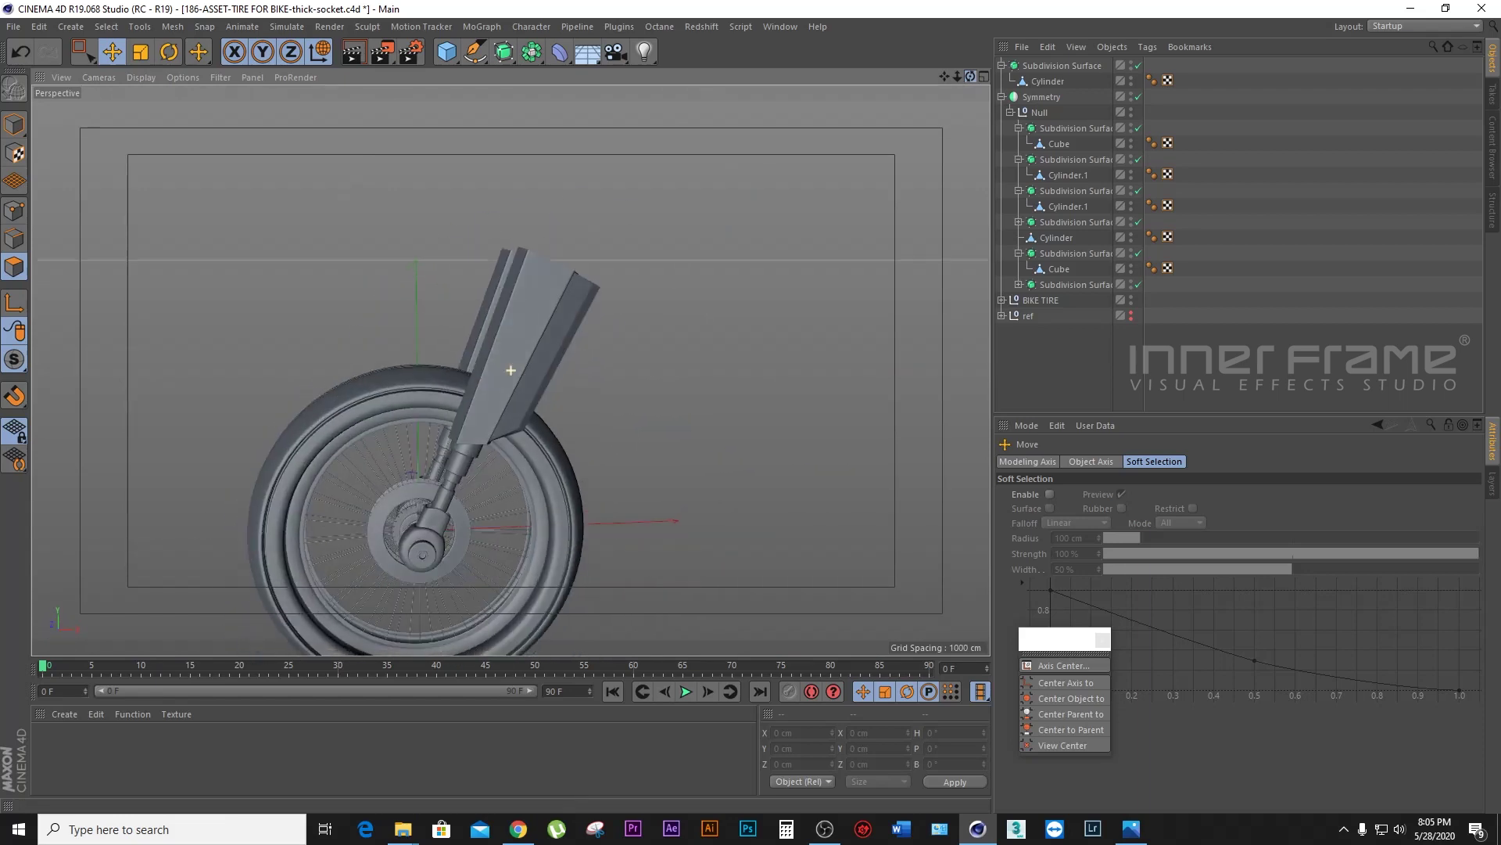
pyautogui.keyDown('alt'); pyautogui.moveTo(511, 370); pyautogui.dragTo(511, 370); pyautogui.keyUp('alt')
pyautogui.moveTo(971, 76)
pyautogui.mouseDown()
pyautogui.moveTo(958, 88)
pyautogui.moveTo(970, 75)
pyautogui.mouseUp()
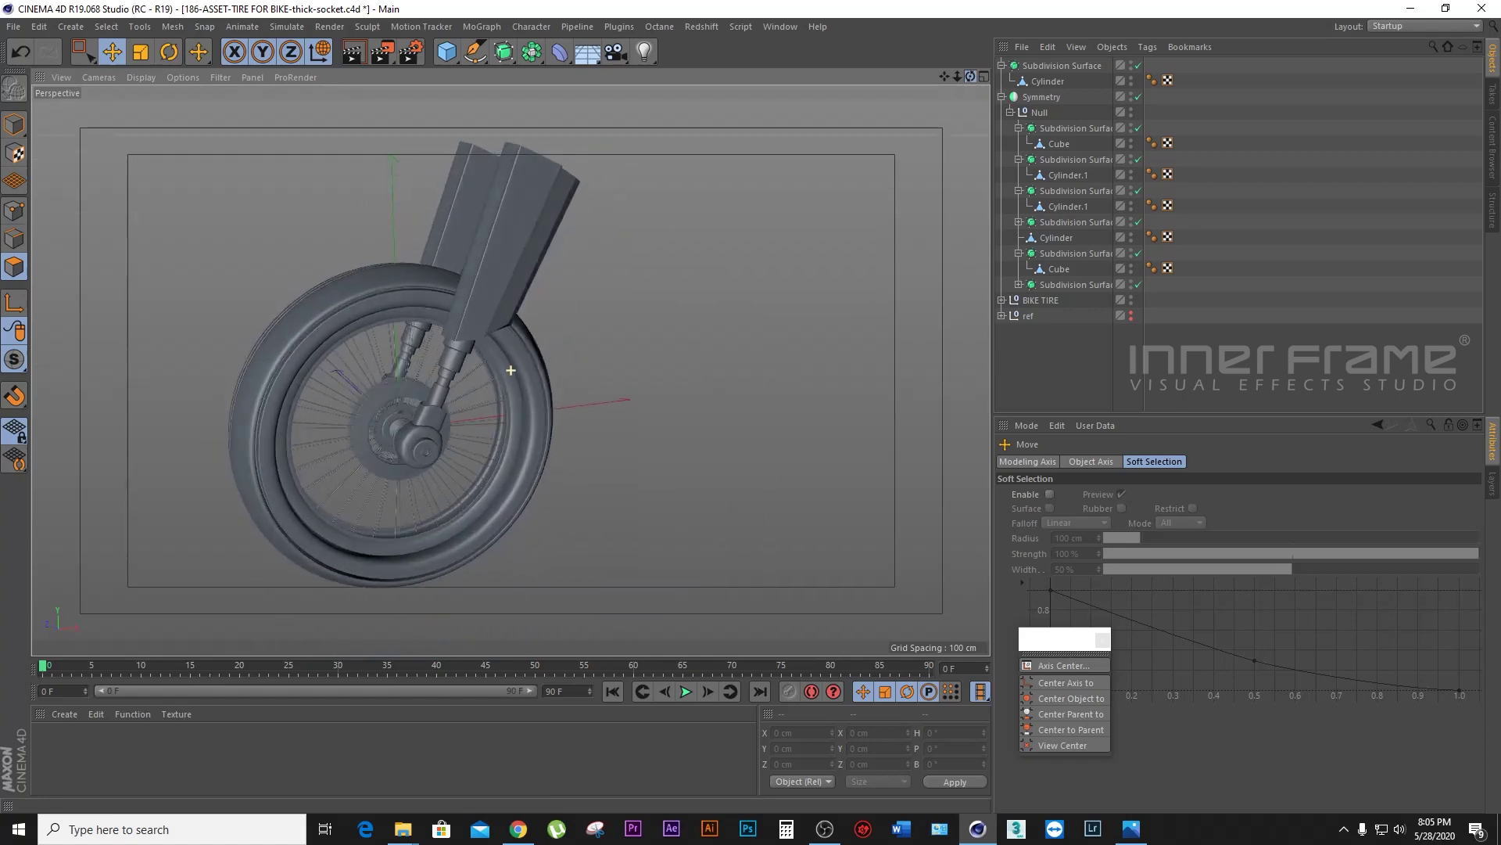
pyautogui.moveTo(945, 75); pyautogui.dragTo(946, 78)
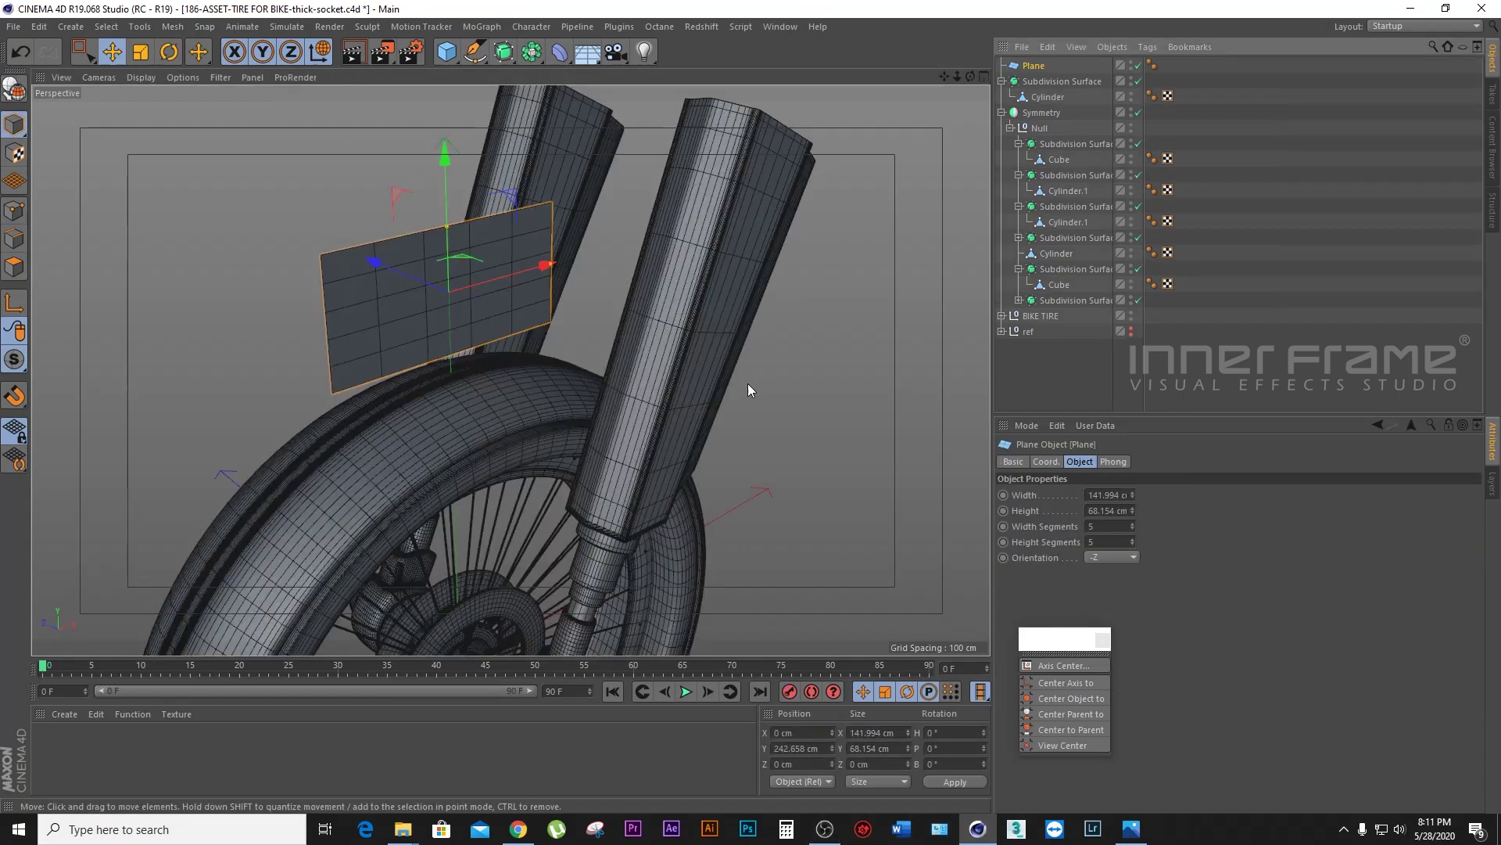
# Step: Make the Plane editable and move it to Z -48.344 cm, lowered just above the tire
pyautogui.press('c')
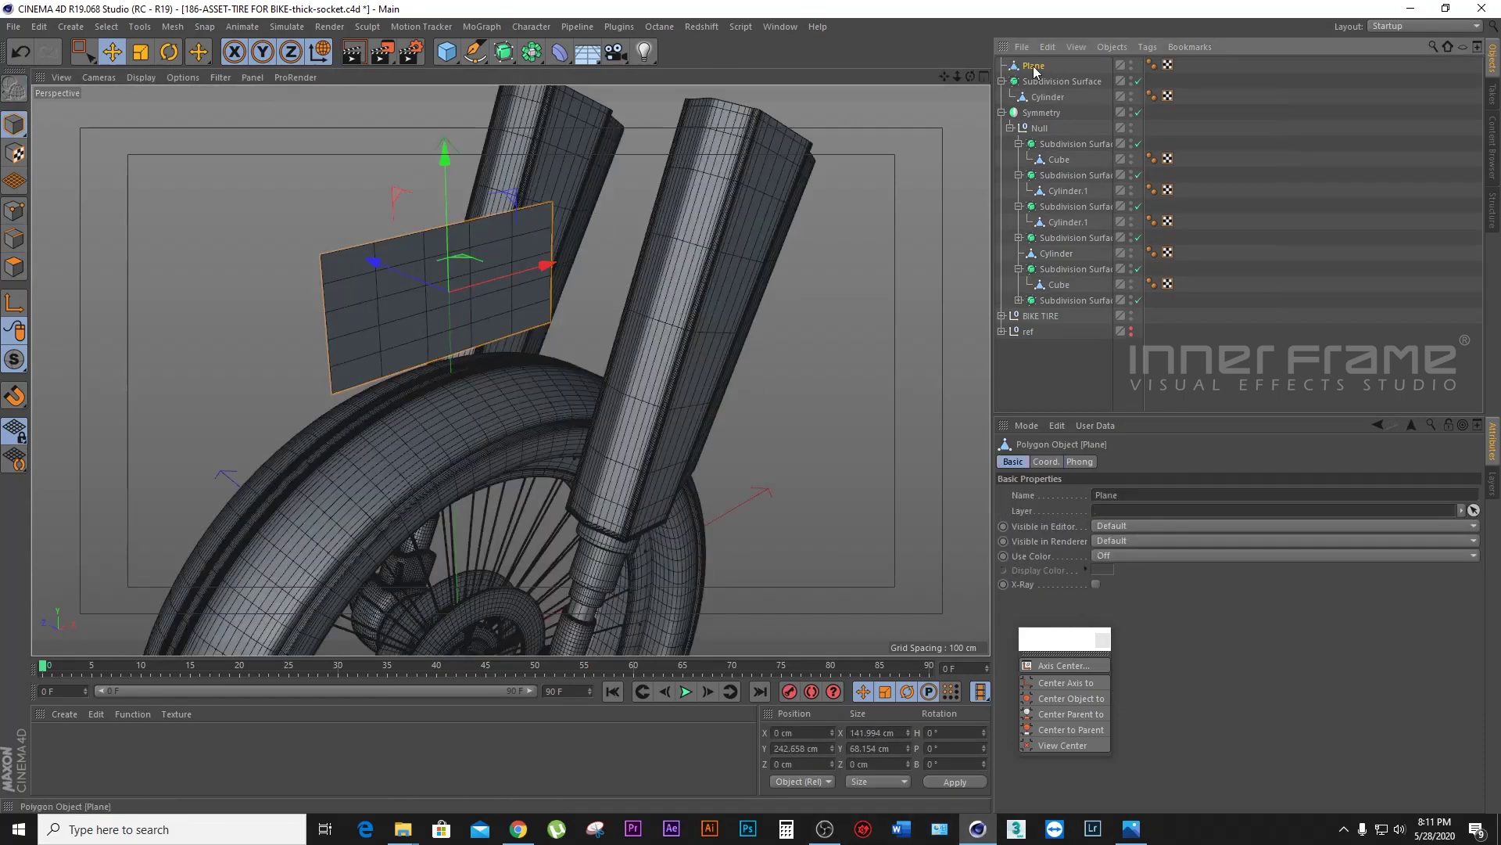
pyautogui.click(14, 210)
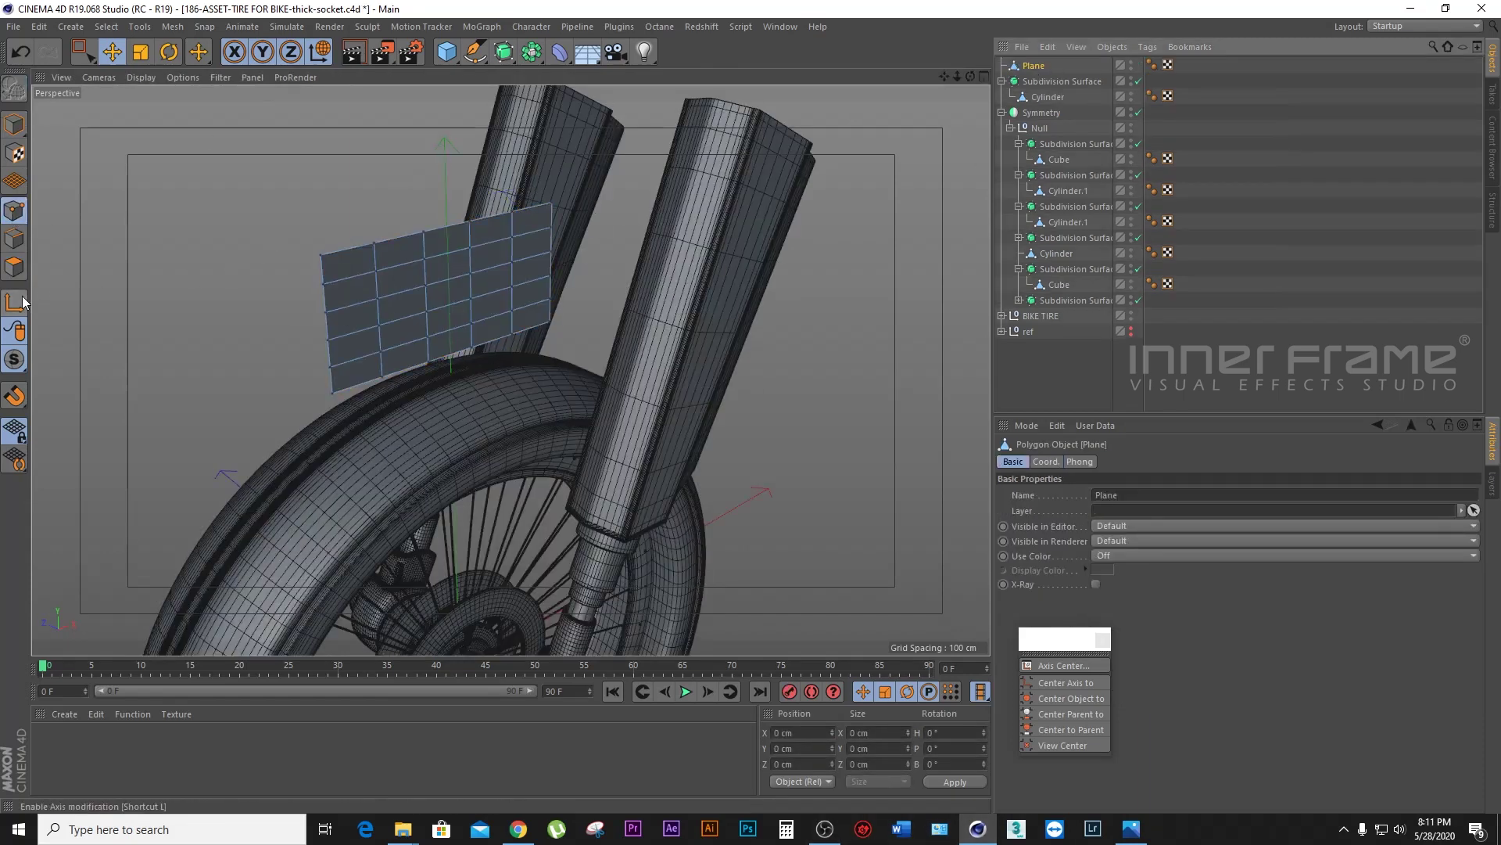
pyautogui.click(14, 237)
pyautogui.doubleClick(438, 227)
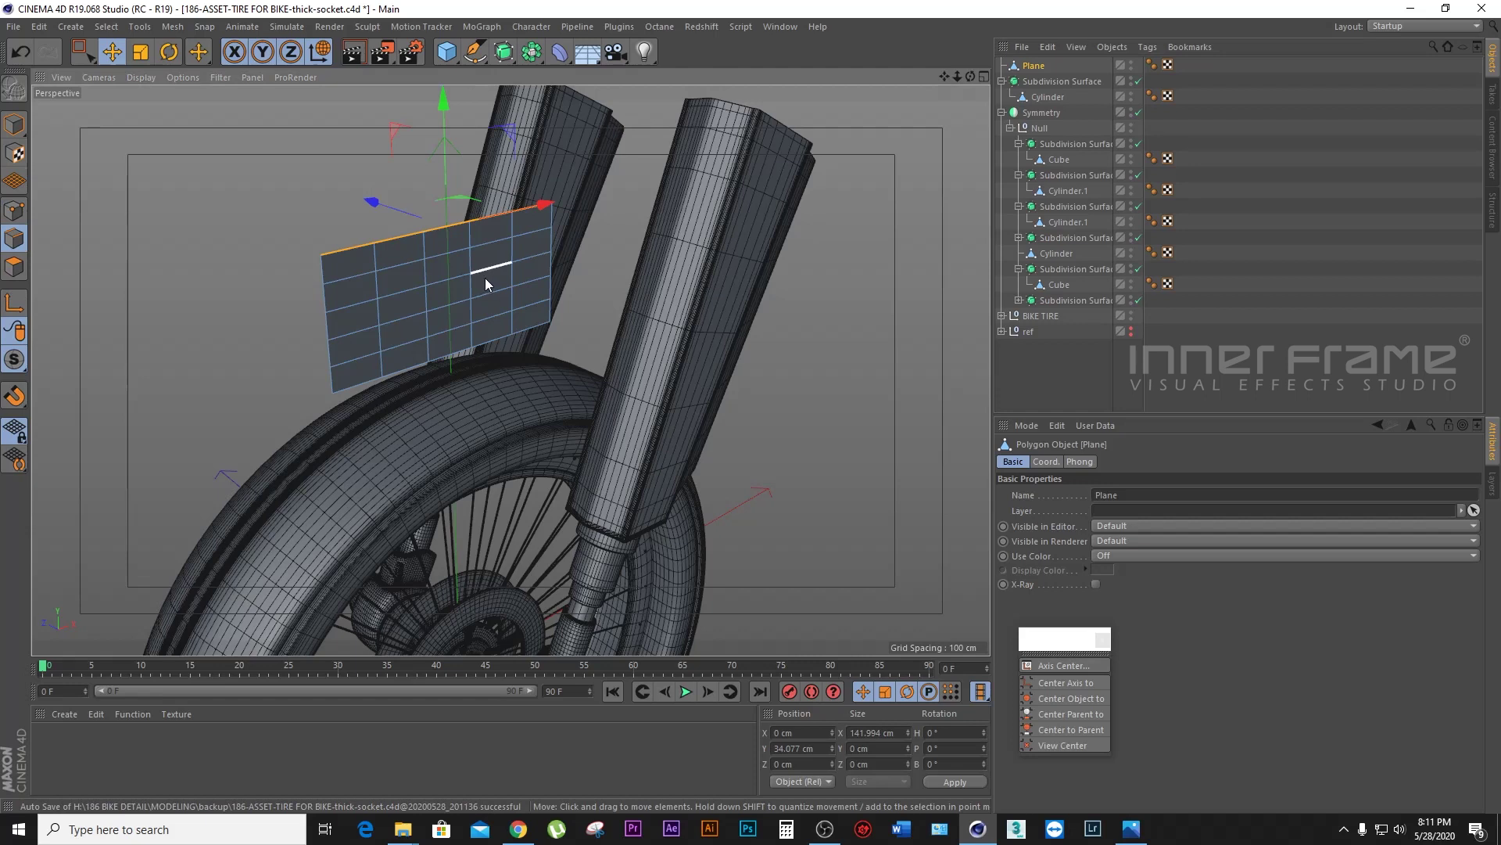
pyautogui.click(983, 77)
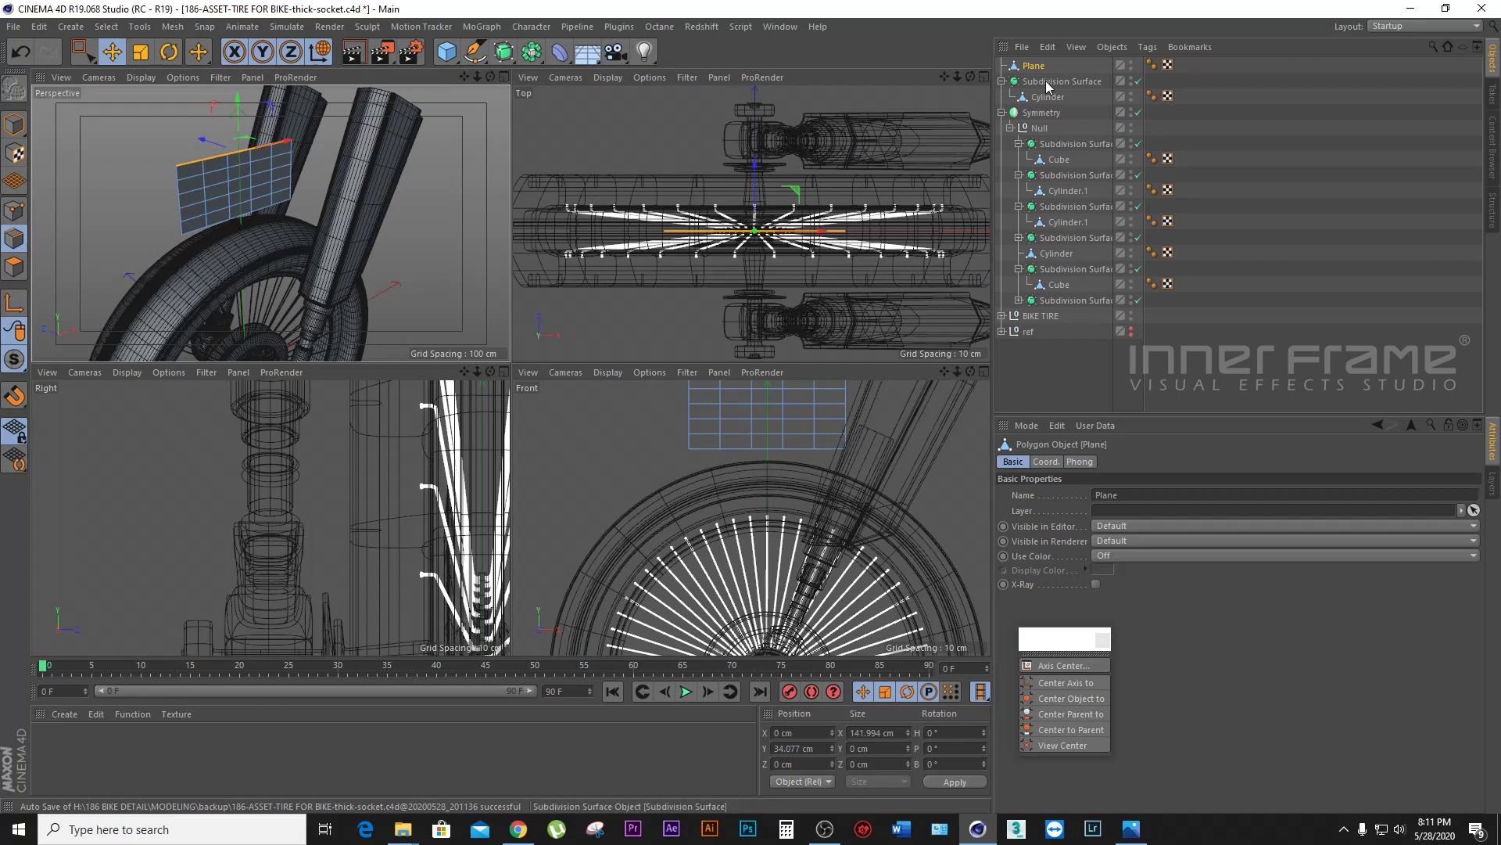
pyautogui.press('Return')
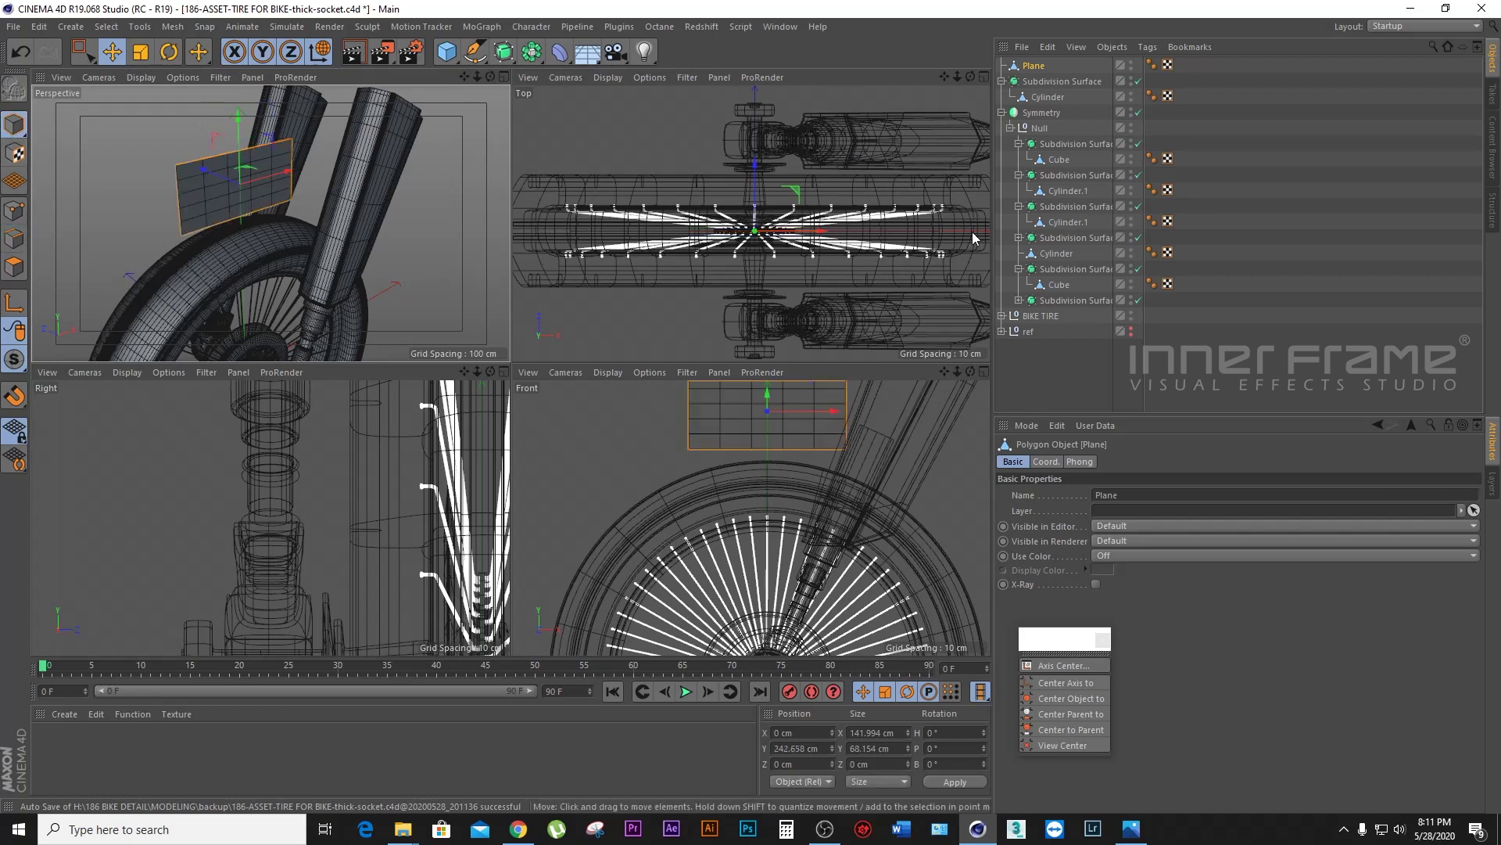
pyautogui.moveTo(760, 180); pyautogui.dragTo(757, 229)
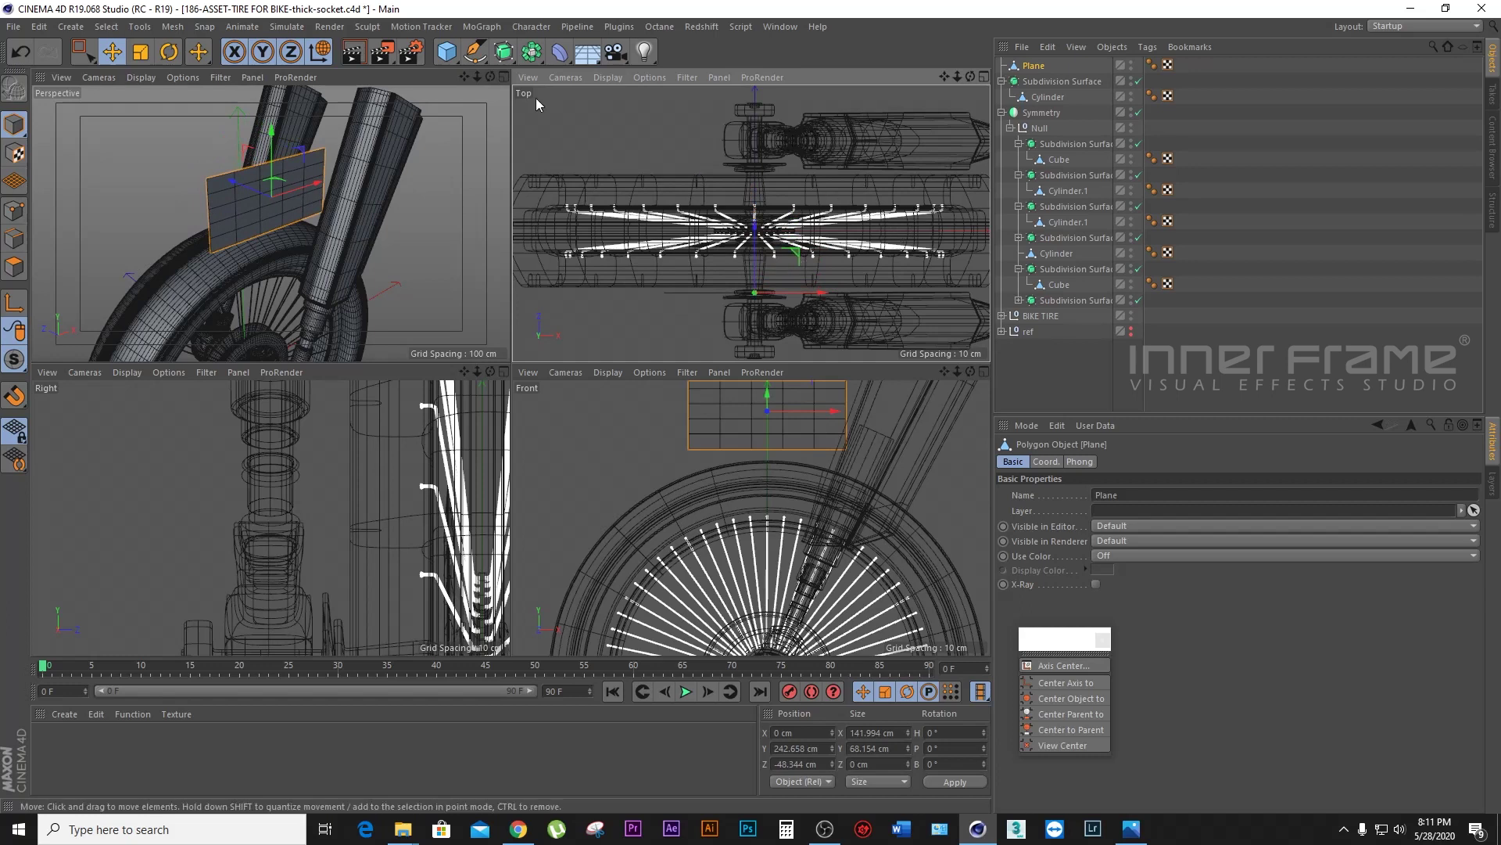
pyautogui.moveTo(282, 145); pyautogui.dragTo(282, 193)
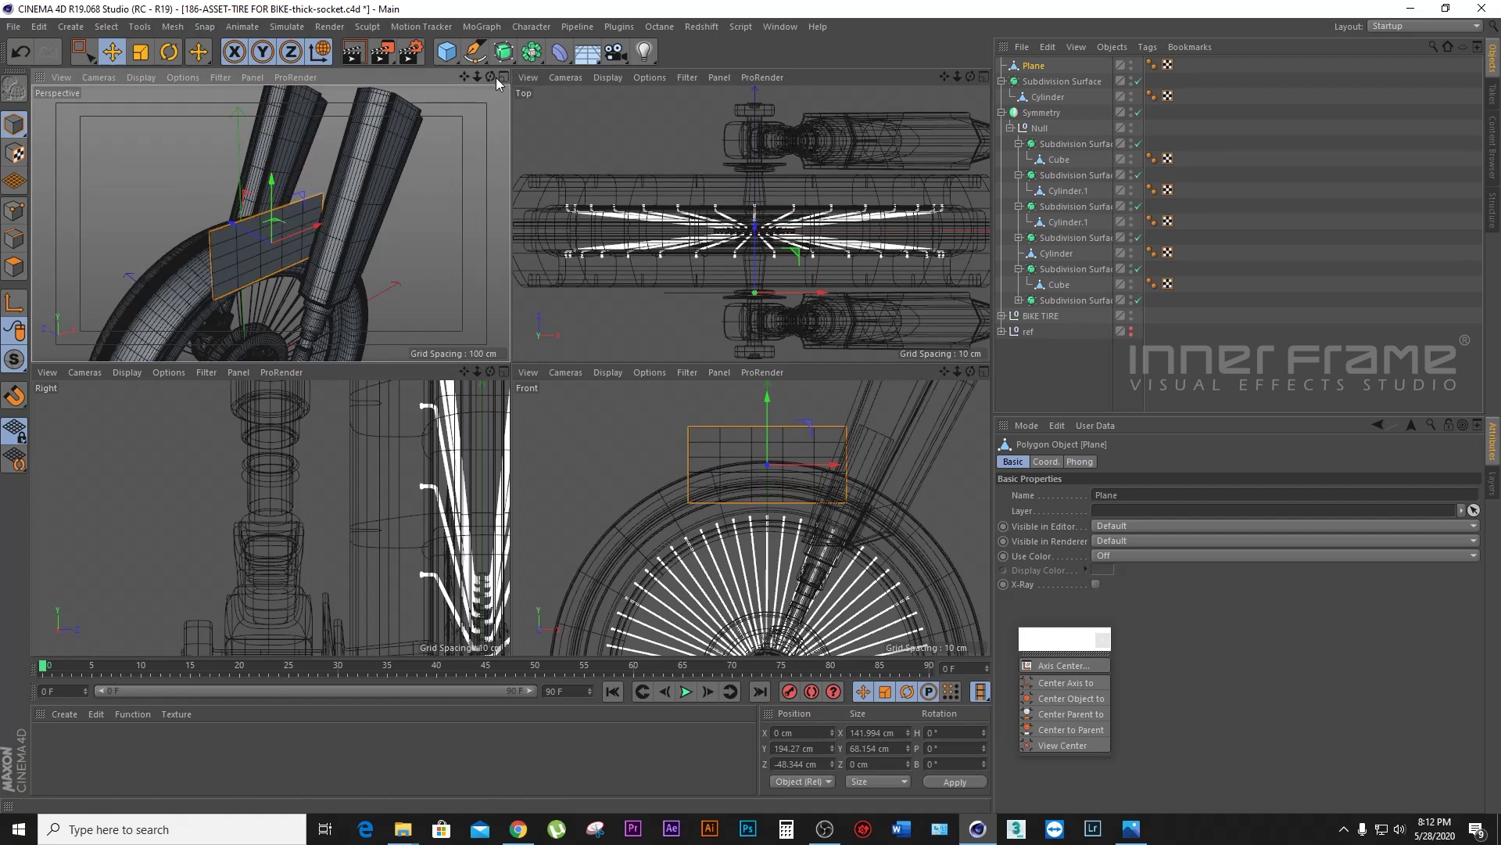
# Step: Nudge the Plane along X to -27.369 cm beside the fork, checking it from several views
pyautogui.moveTo(957, 371); pyautogui.dragTo(977, 406)
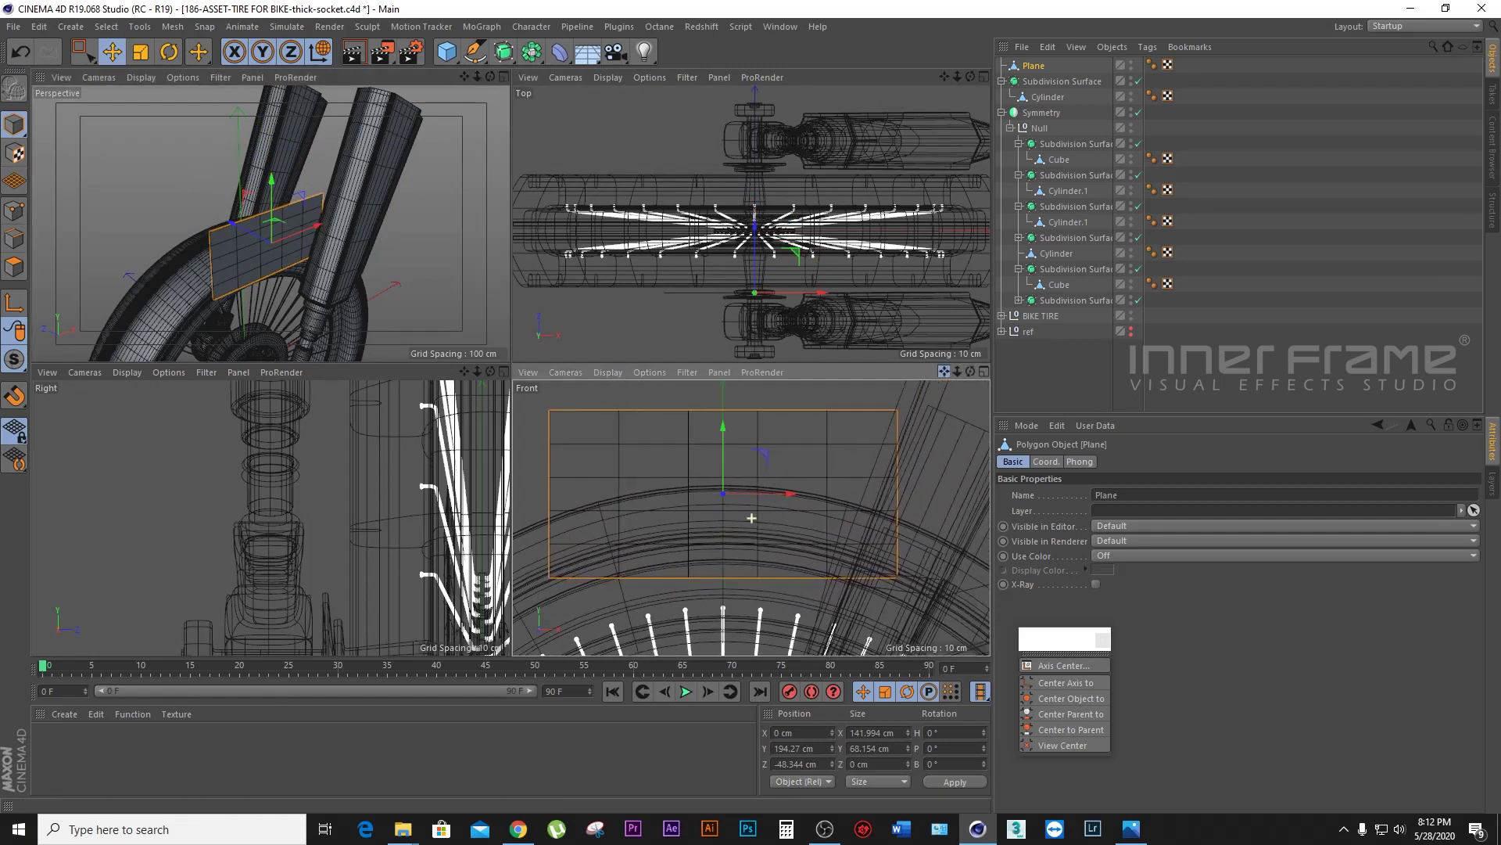
pyautogui.moveTo(751, 518); pyautogui.dragTo(752, 542)
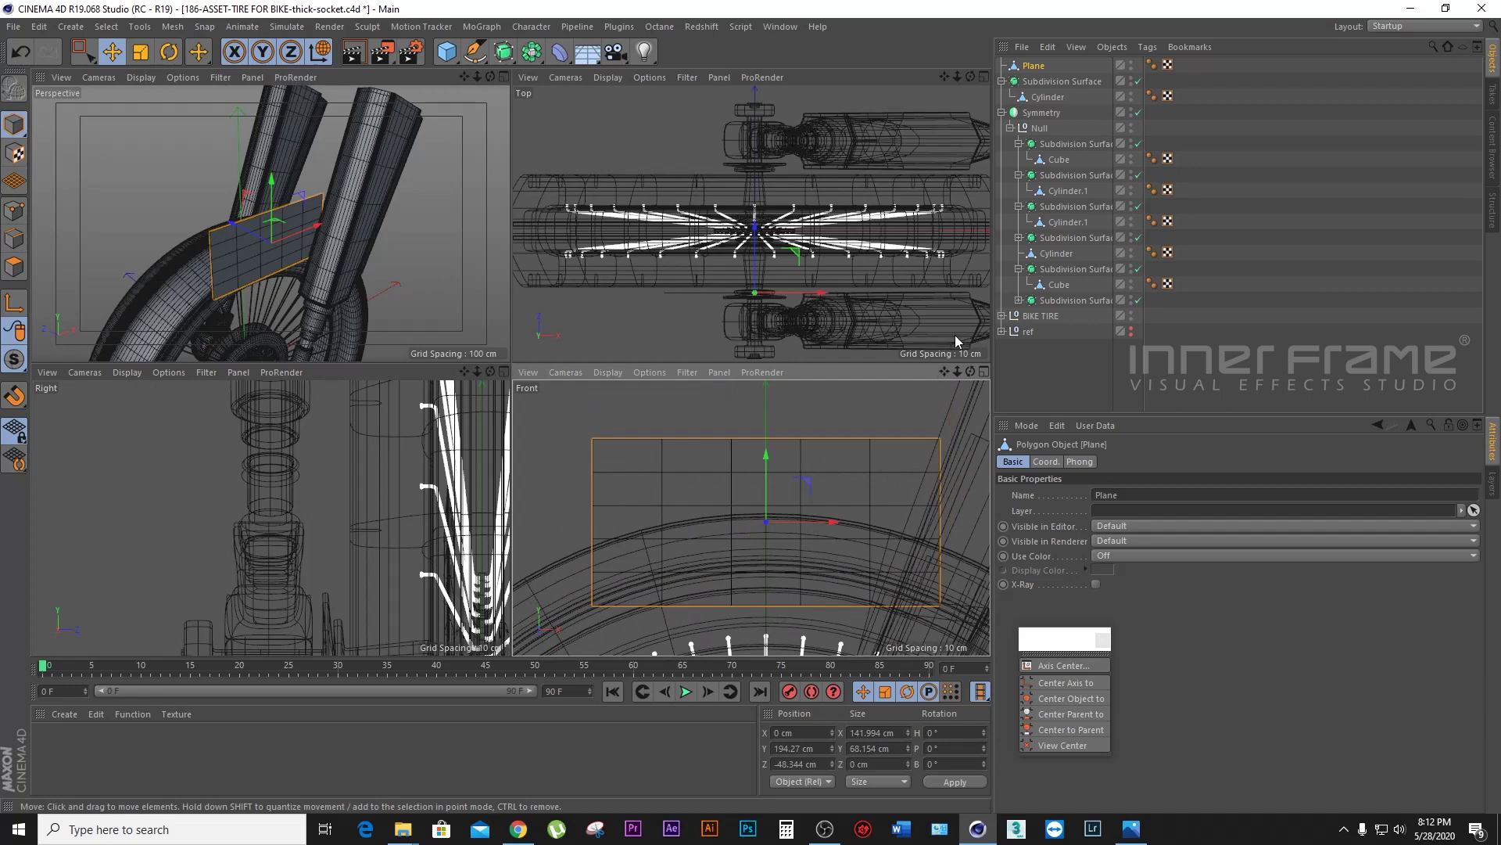
pyautogui.moveTo(464, 372)
pyautogui.mouseDown()
pyautogui.moveTo(270, 518)
pyautogui.moveTo(271, 547)
pyautogui.mouseUp()
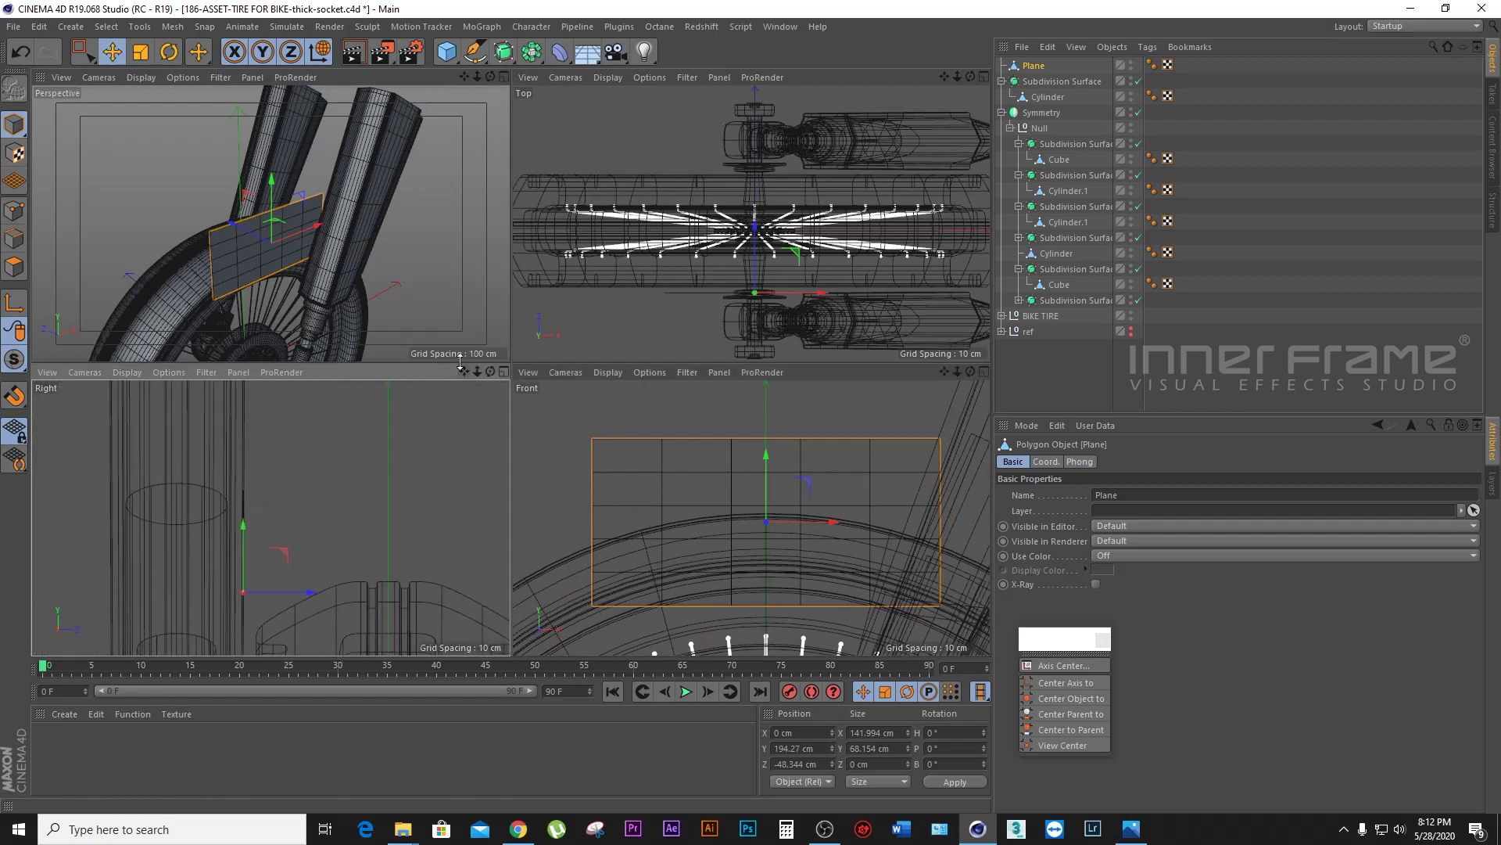
pyautogui.moveTo(491, 76)
pyautogui.mouseDown()
pyautogui.moveTo(271, 223)
pyautogui.moveTo(504, 78)
pyautogui.mouseUp()
pyautogui.click(503, 76)
pyautogui.moveTo(945, 76); pyautogui.dragTo(970, 77)
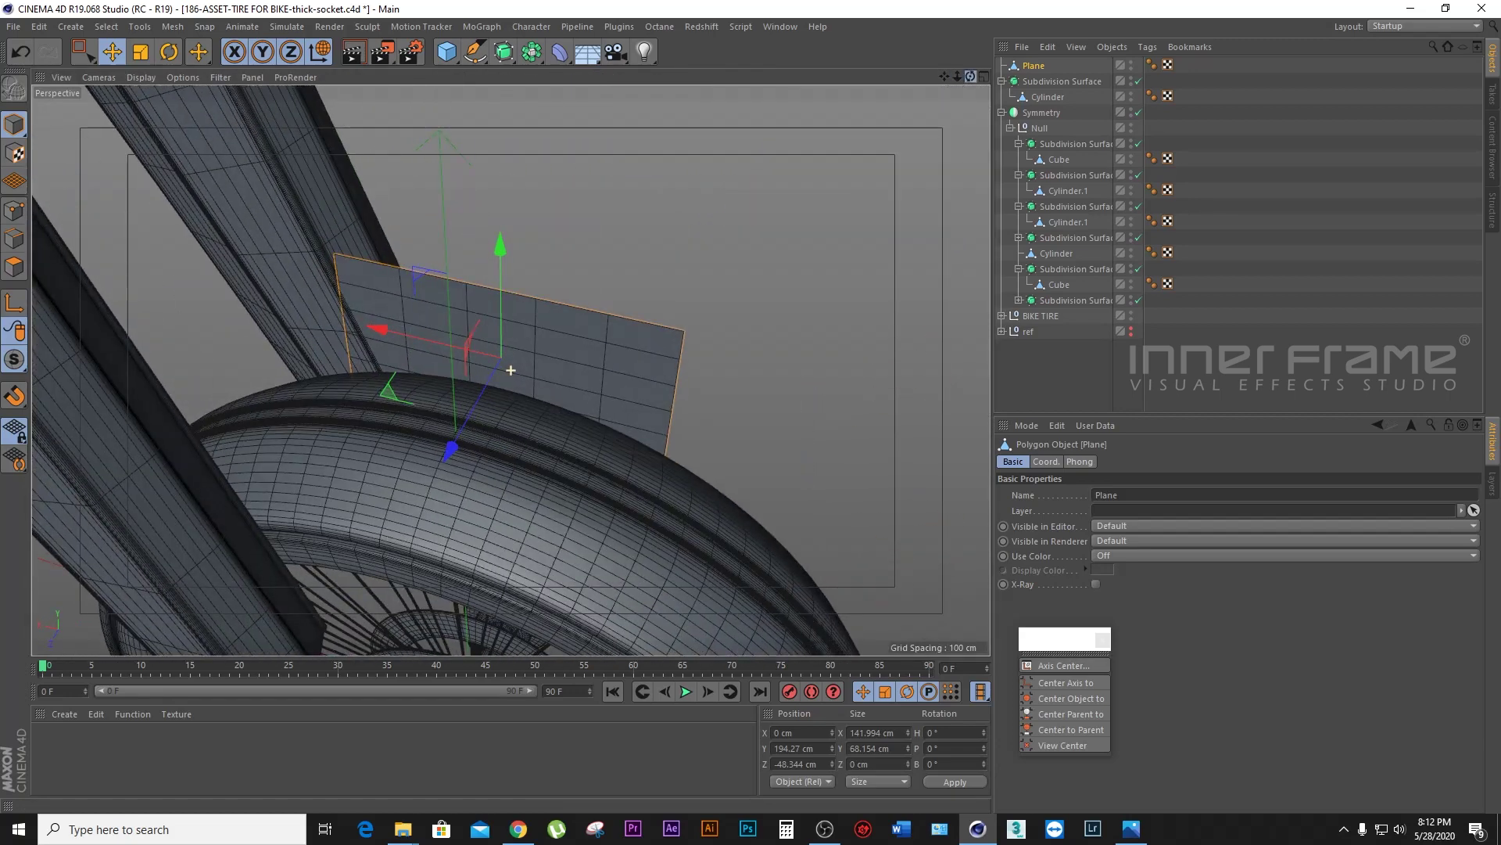
pyautogui.keyDown('alt'); pyautogui.moveTo(510, 370); pyautogui.dragTo(767, 278); pyautogui.keyUp('alt')
pyautogui.moveTo(640, 360); pyautogui.dragTo(577, 358)
pyautogui.middleClick(977, 109)
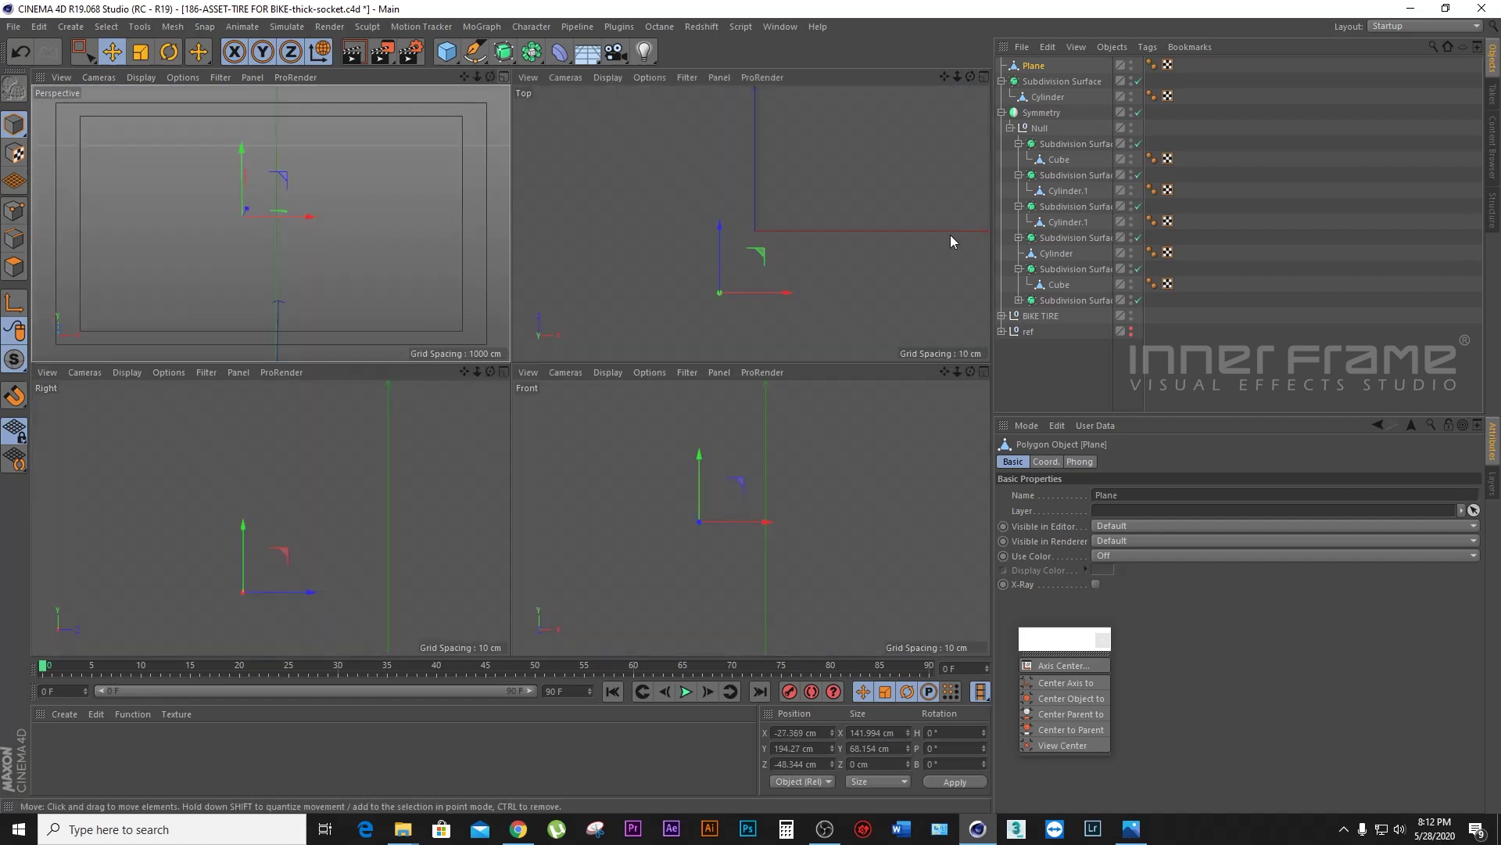
# Step: In the Front view, push the plane's upper right-edge points outward about 22 and 18.5 cm
pyautogui.click(984, 369)
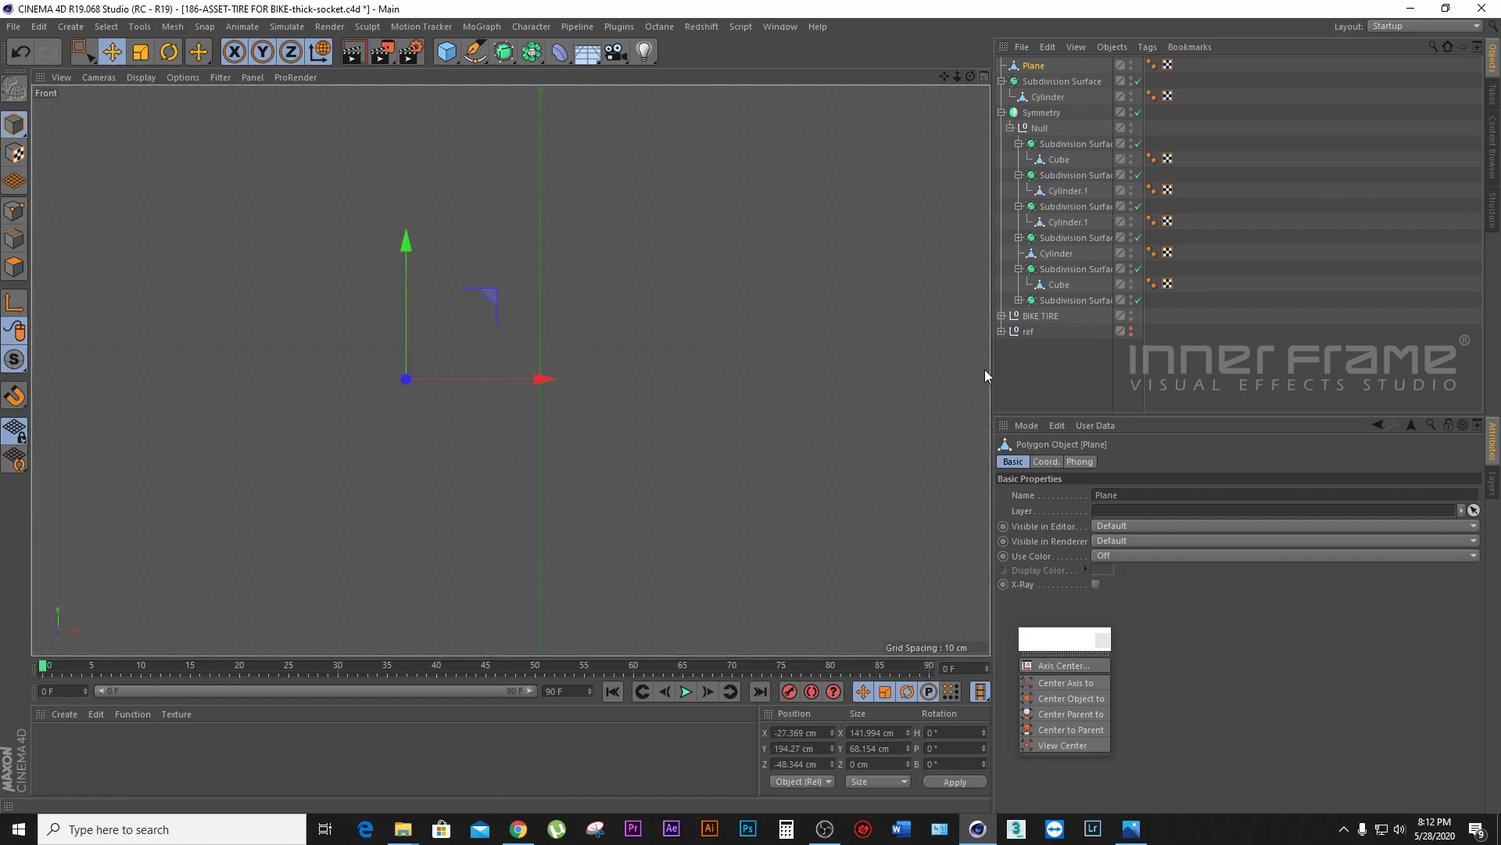
pyautogui.click(14, 211)
pyautogui.click(759, 545)
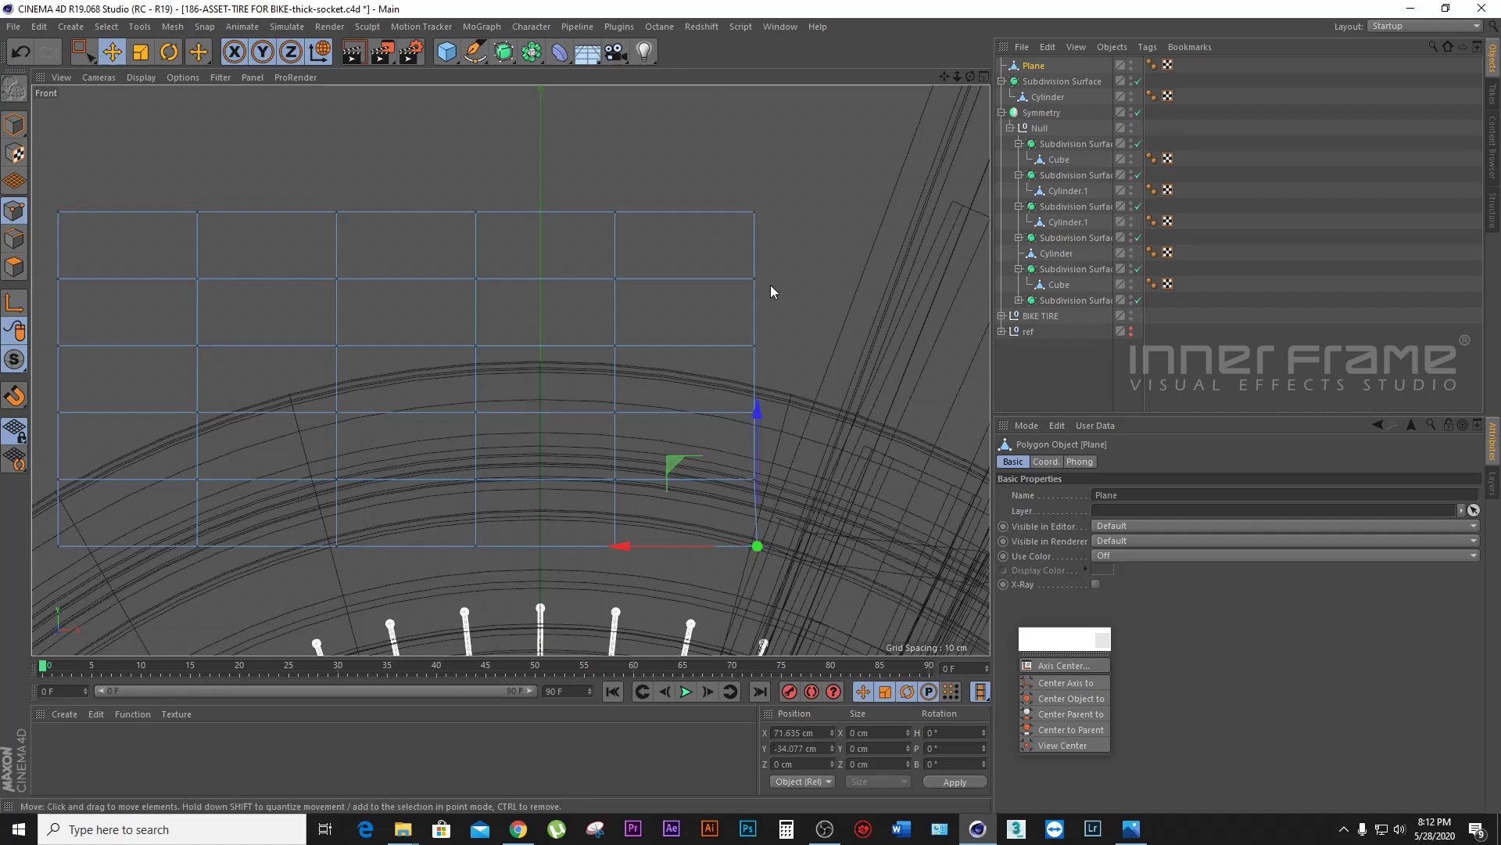
pyautogui.click(755, 213)
pyautogui.moveTo(660, 218); pyautogui.dragTo(796, 222)
pyautogui.click(754, 278)
pyautogui.moveTo(754, 279); pyautogui.dragTo(764, 305)
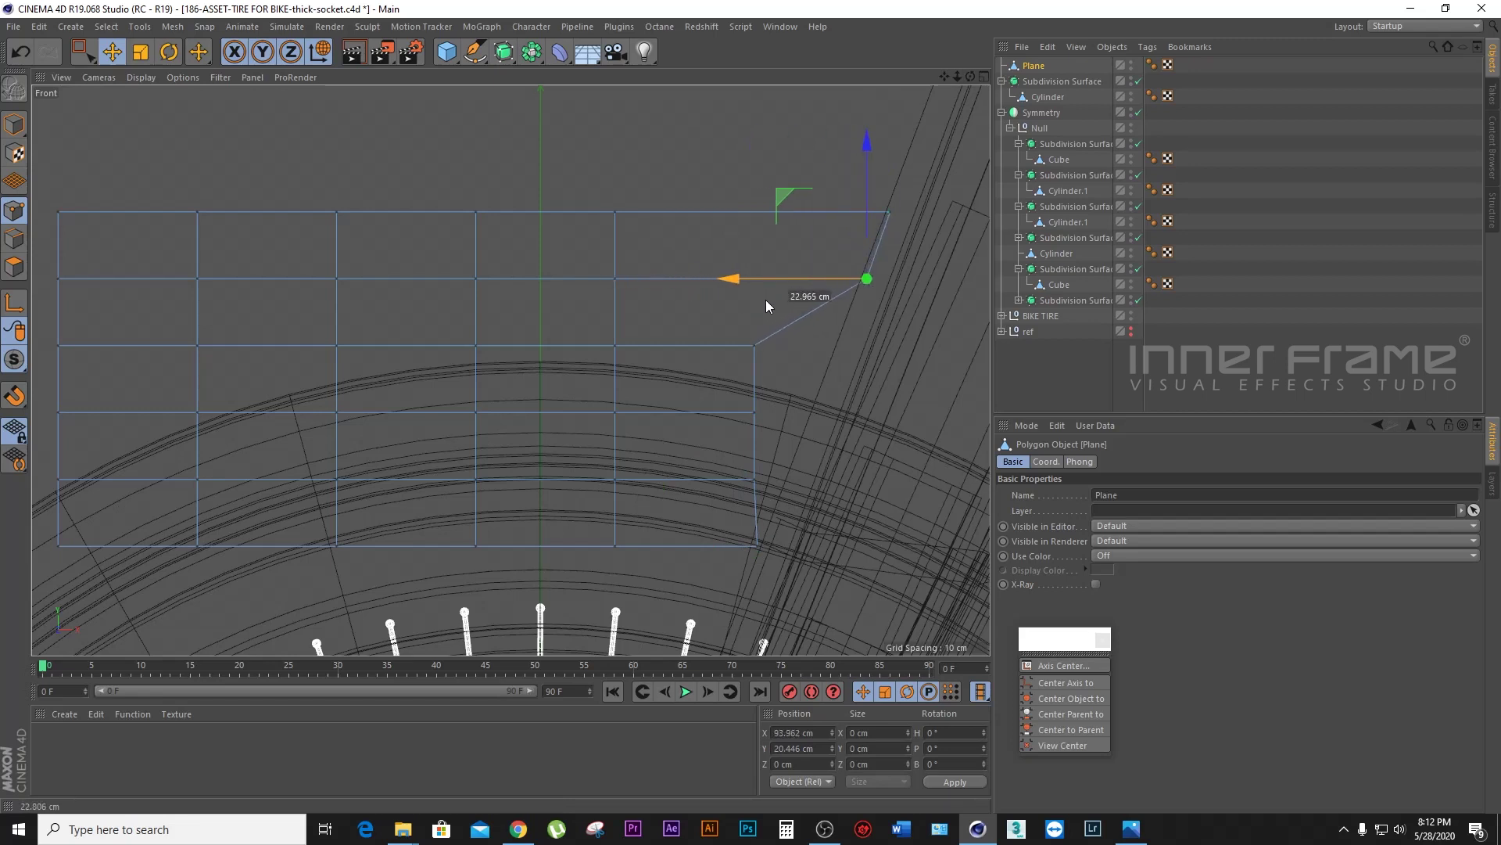
pyautogui.click(753, 345)
pyautogui.moveTo(680, 348); pyautogui.dragTo(749, 348)
# Step: Push the lower right-edge points out progressively less, from 12.8 cm to a slight nudge
pyautogui.click(754, 412)
pyautogui.moveTo(693, 413); pyautogui.dragTo(729, 410)
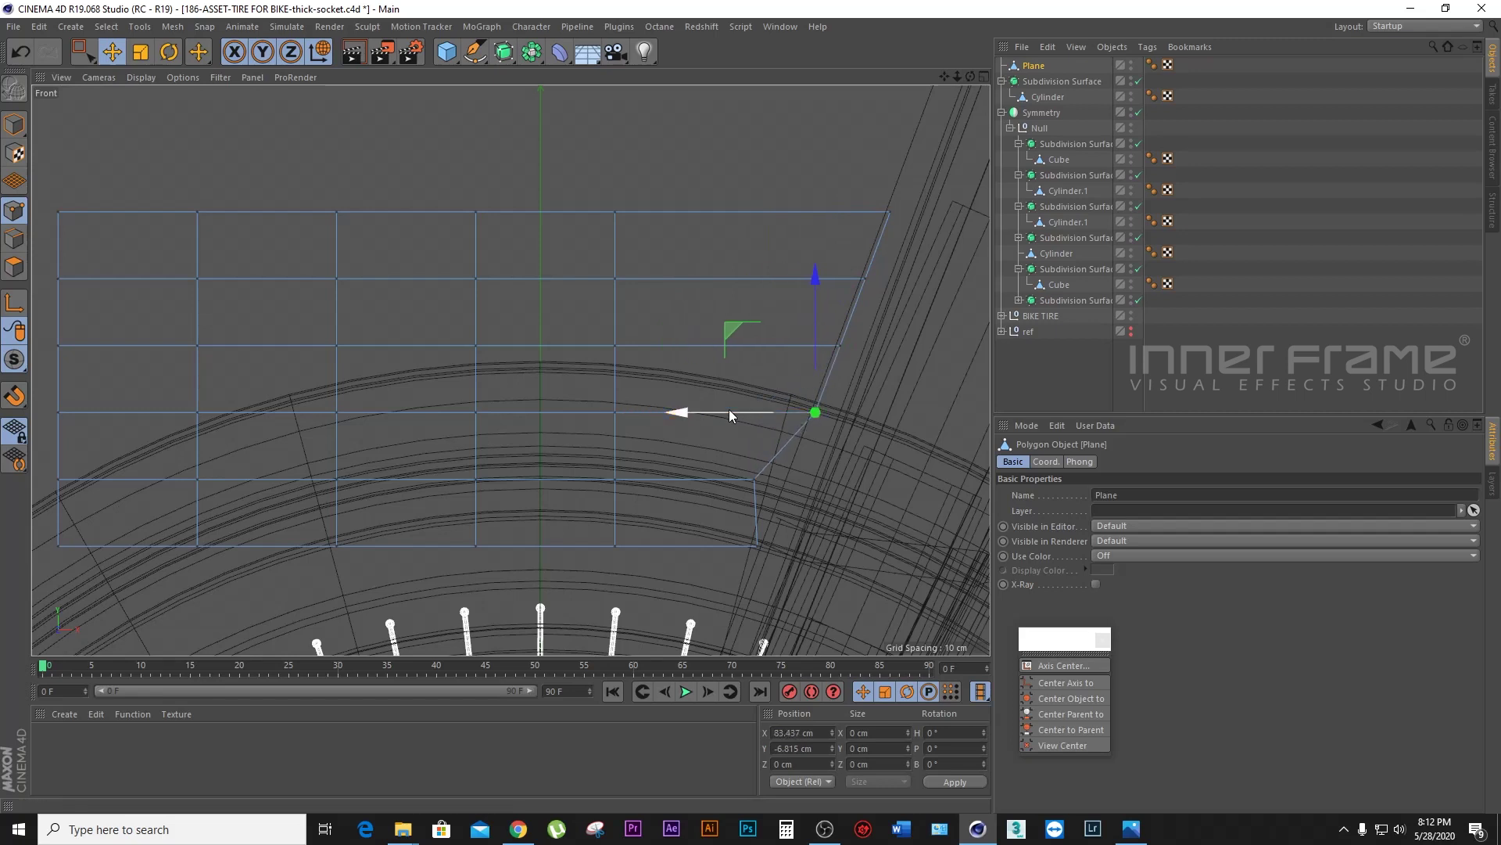
pyautogui.click(754, 478)
pyautogui.moveTo(707, 480); pyautogui.dragTo(743, 480)
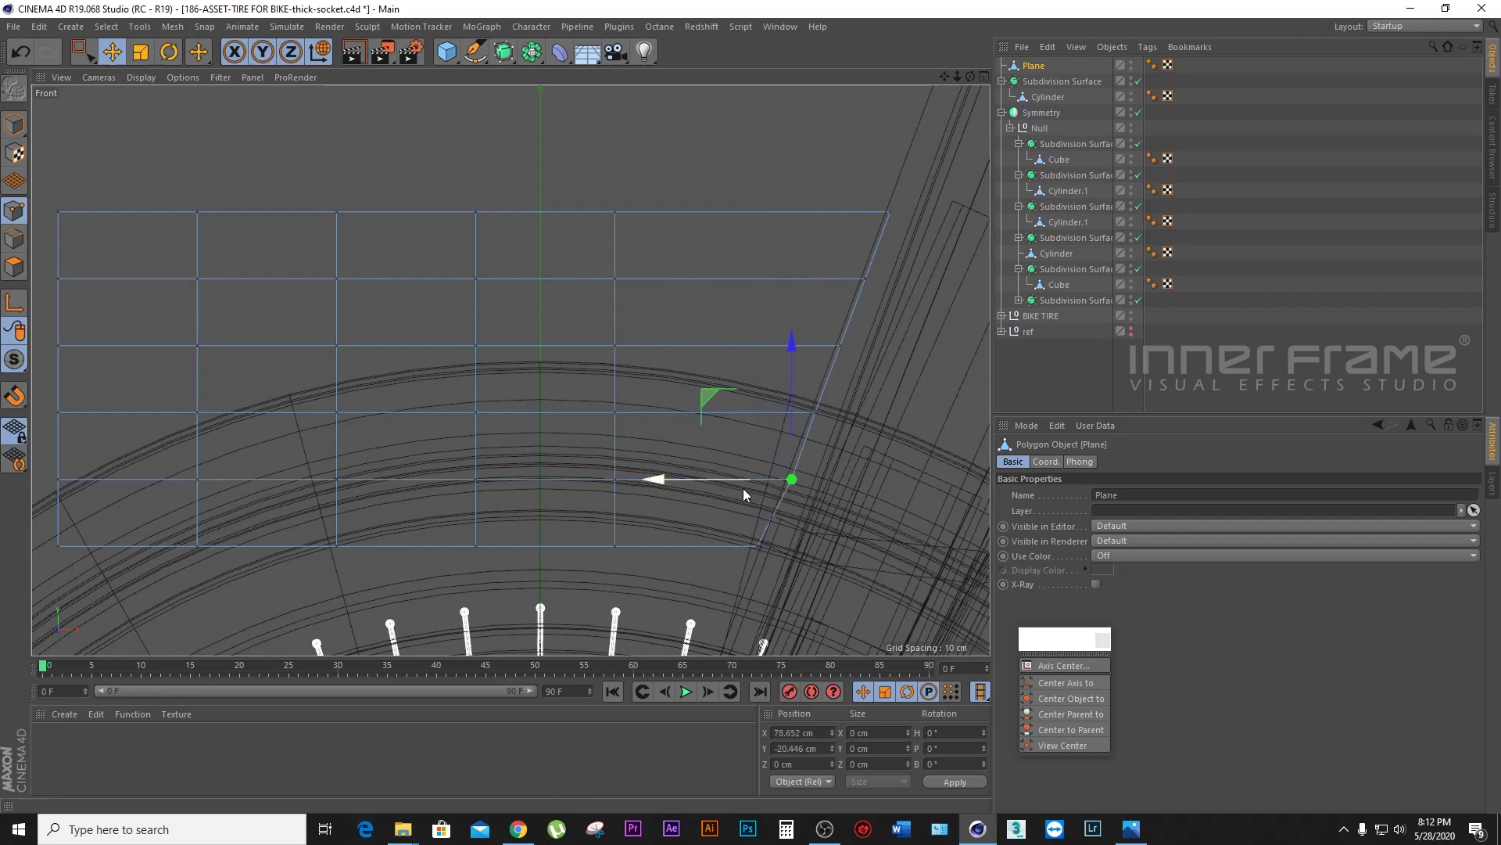
pyautogui.click(759, 546)
pyautogui.moveTo(700, 548); pyautogui.dragTo(708, 549)
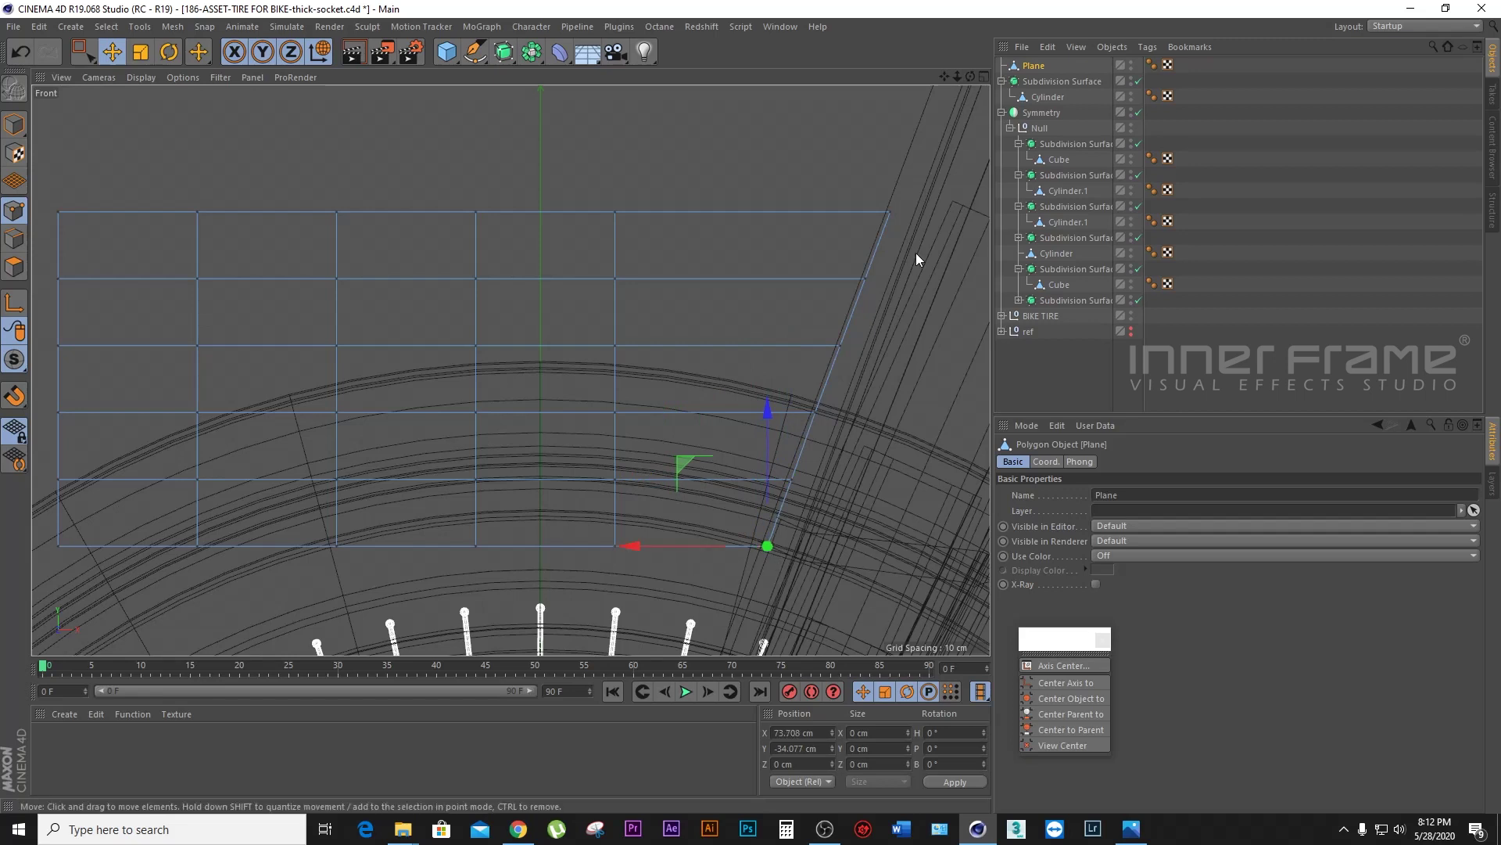
pyautogui.click(983, 76)
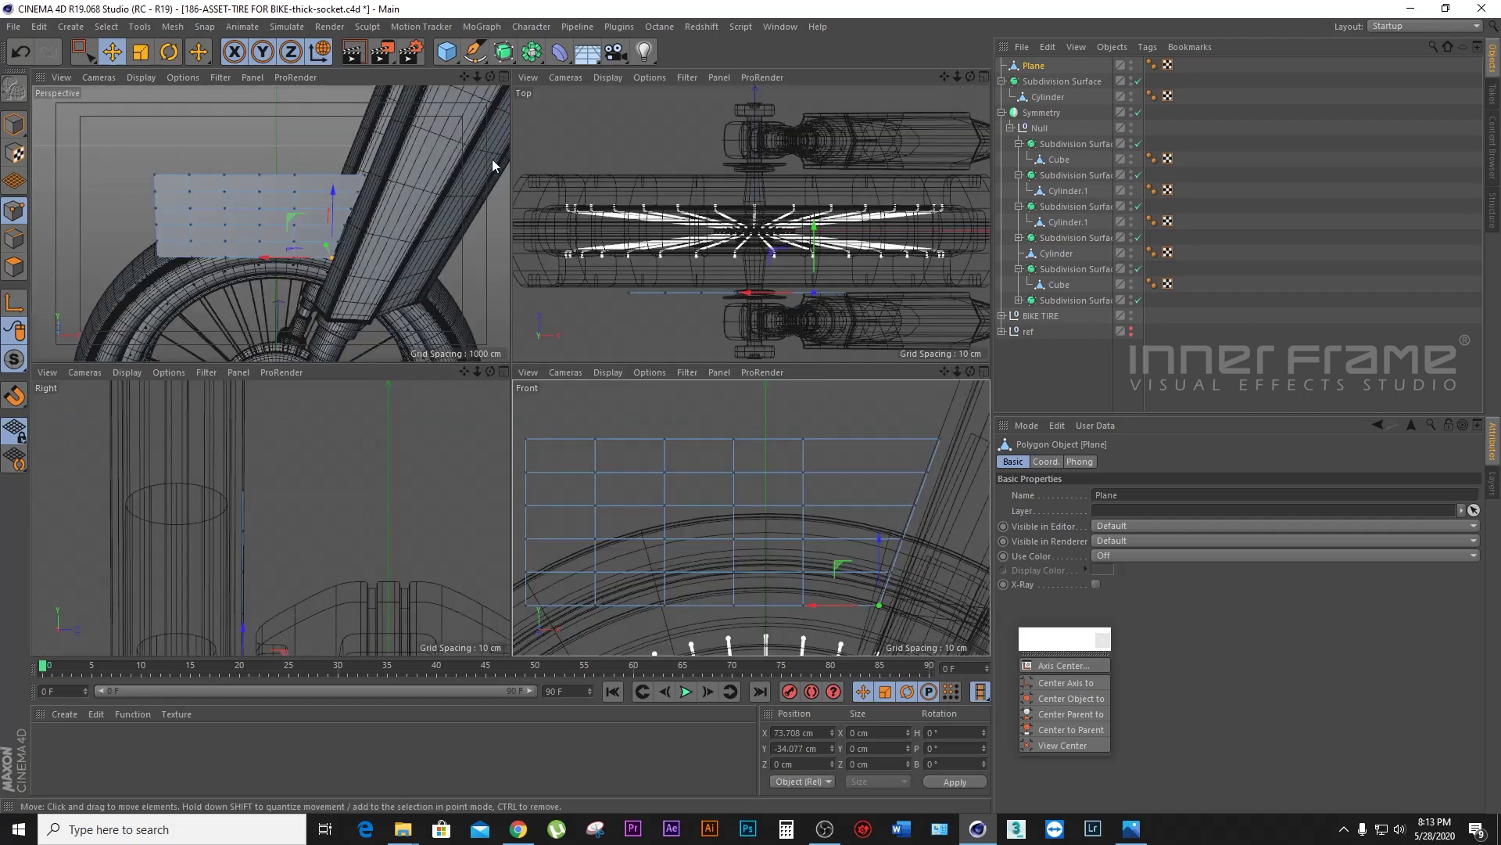
# Step: Fold the plane's top edge back along Z into a flap
pyautogui.click(504, 77)
pyautogui.moveTo(469, 368)
pyautogui.keyDown('alt'); pyautogui.mouseDown()
pyautogui.moveTo(510, 370)
pyautogui.moveTo(972, 84)
pyautogui.mouseUp(); pyautogui.keyUp('alt')
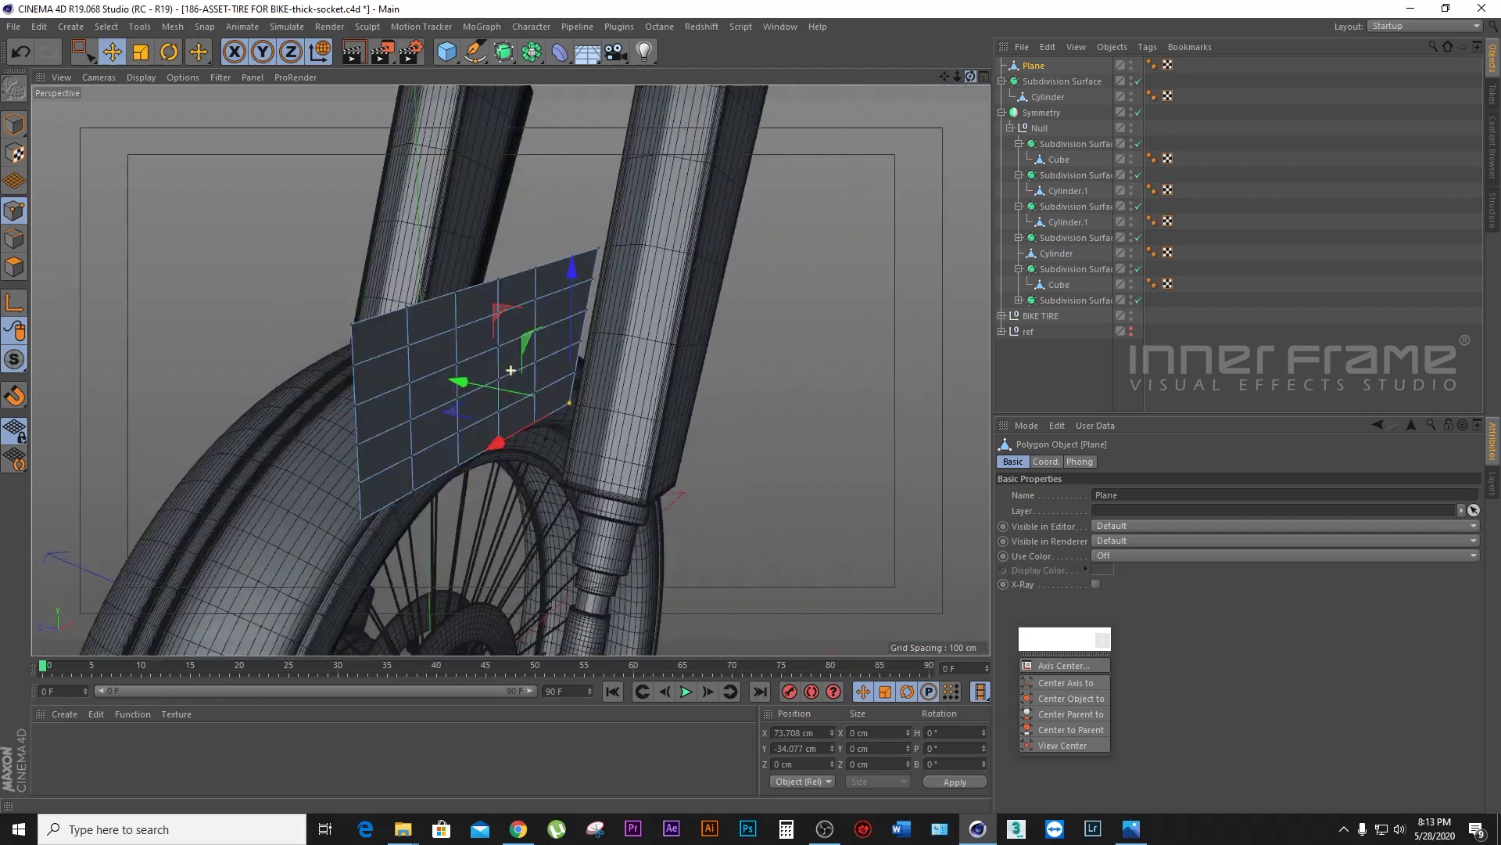
pyautogui.click(14, 238)
pyautogui.click(469, 305)
pyautogui.moveTo(424, 273); pyautogui.dragTo(336, 269)
pyautogui.click(983, 76)
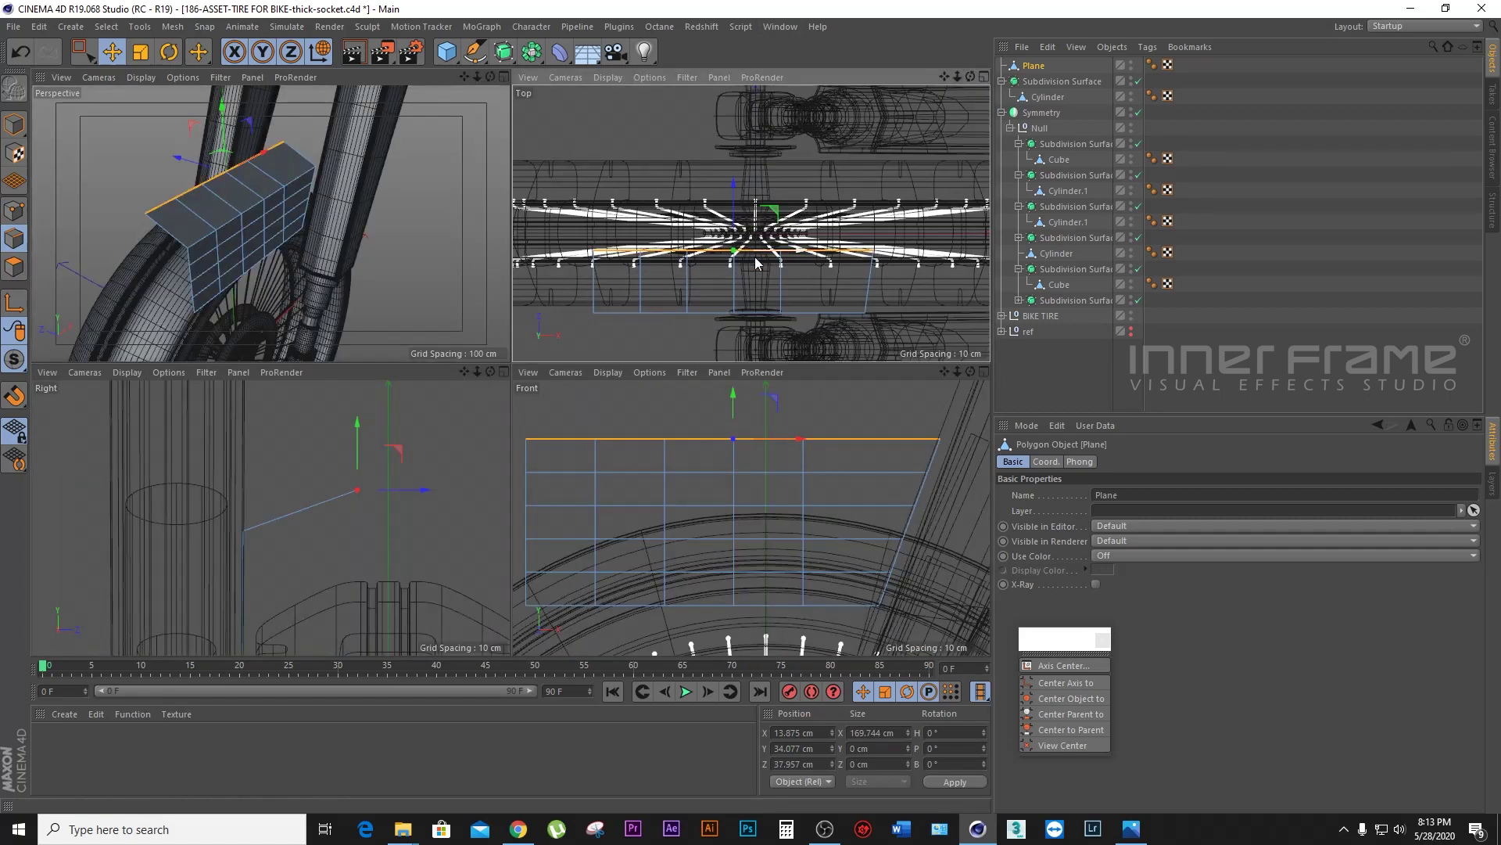
pyautogui.moveTo(733, 190); pyautogui.dragTo(736, 172)
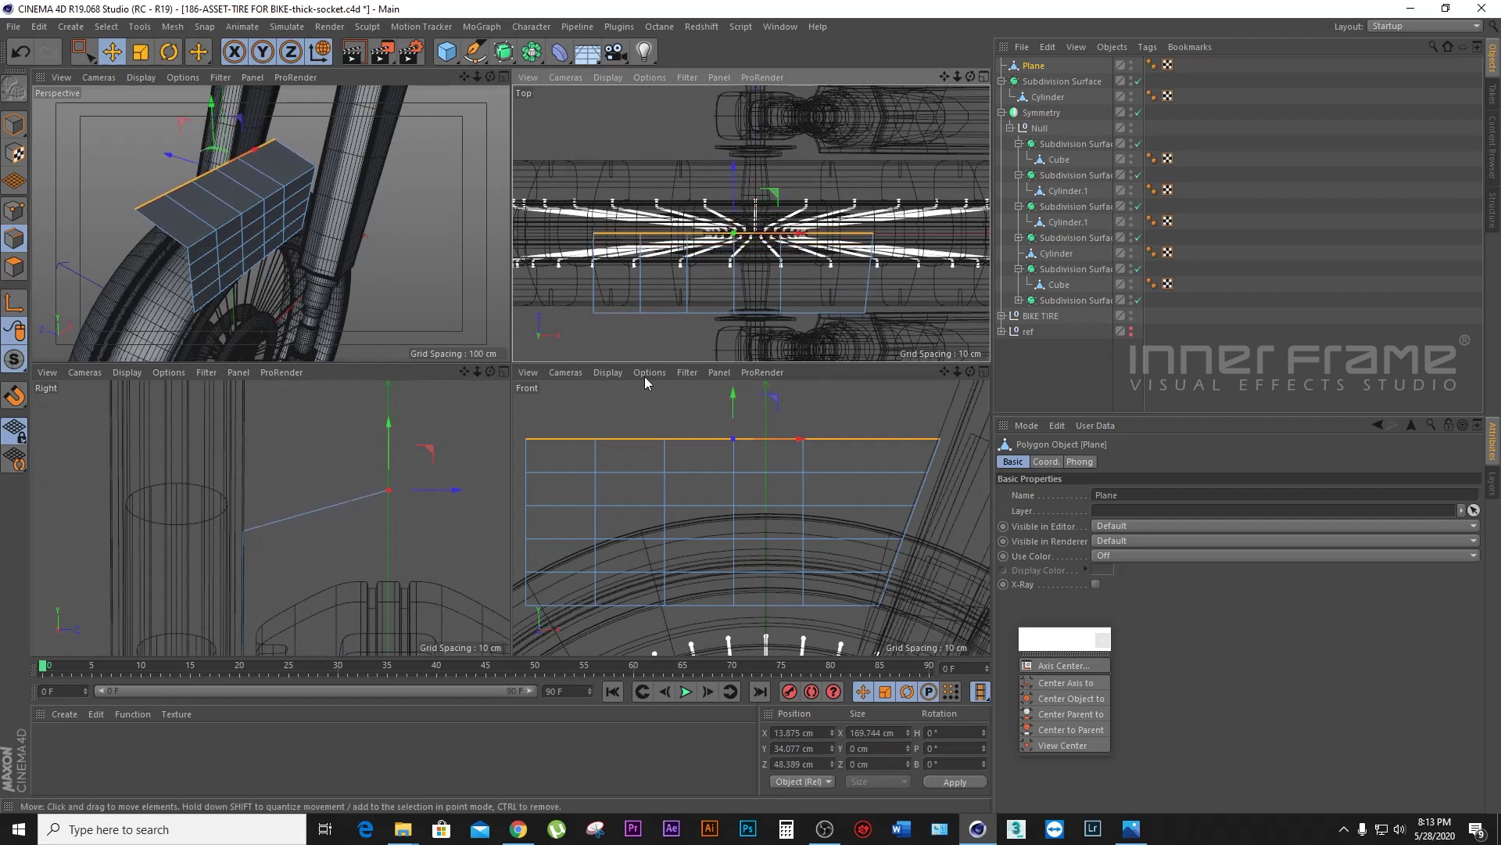
# Step: Move the plane's middle horizontal edge loop back by a small amount
pyautogui.click(241, 222)
pyautogui.doubleClick(222, 228)
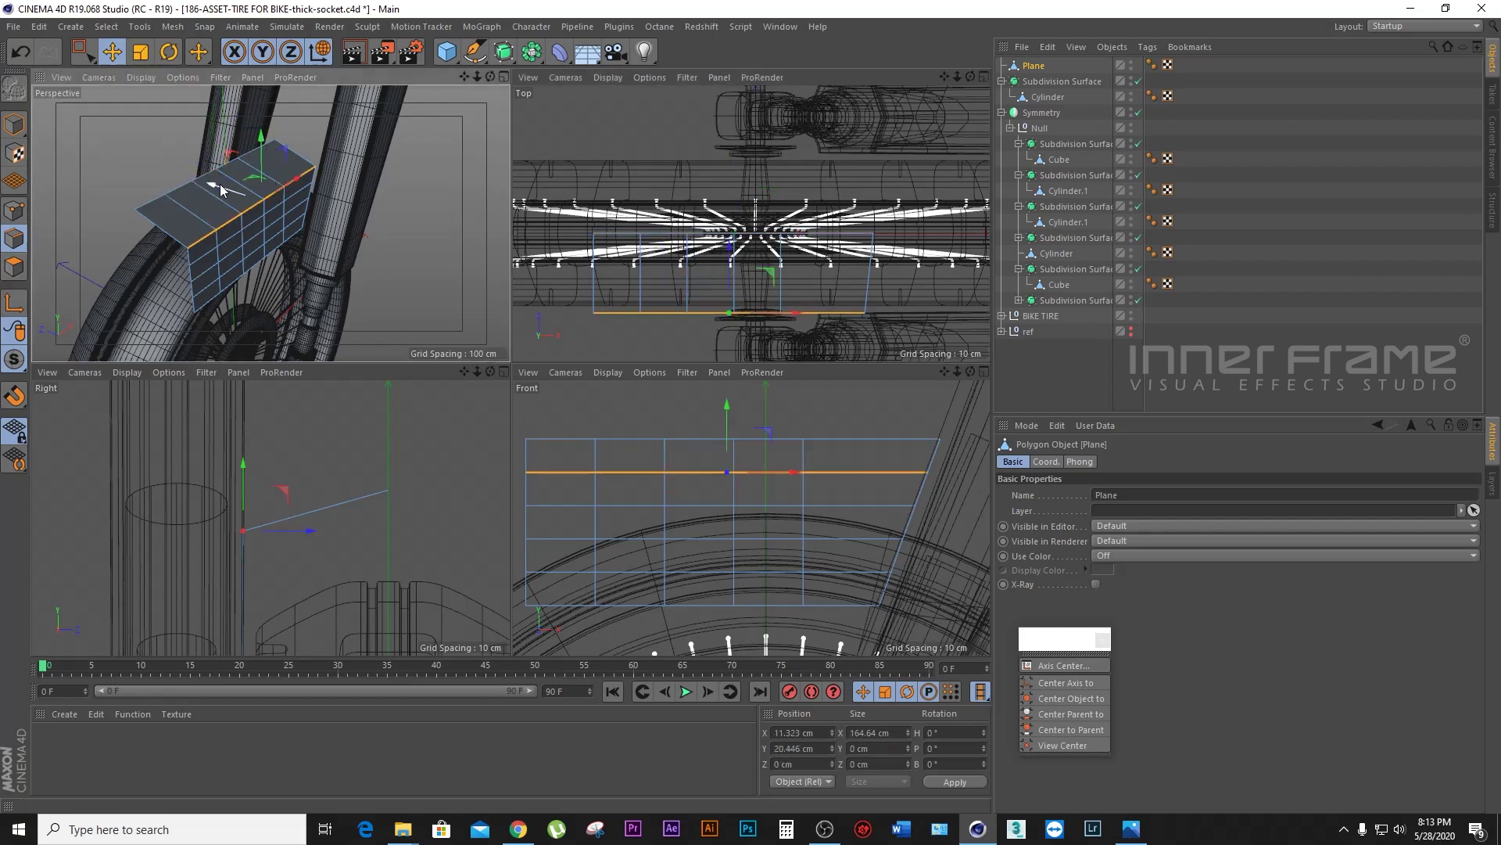
pyautogui.moveTo(212, 185)
pyautogui.mouseDown()
pyautogui.moveTo(248, 156)
pyautogui.moveTo(250, 133)
pyautogui.moveTo(207, 178)
pyautogui.mouseUp()
pyautogui.hotkey('ctrl', 'z')
pyautogui.hotkey('ctrl', 'z')
pyautogui.moveTo(263, 166); pyautogui.dragTo(210, 197)
# Step: In Points mode, slide the plane's bottom-left point inward to -53.382 cm
pyautogui.moveTo(490, 76); pyautogui.dragTo(462, 101)
pyautogui.keyDown('alt'); pyautogui.moveTo(271, 223); pyautogui.dragTo(993, 750); pyautogui.keyUp('alt')
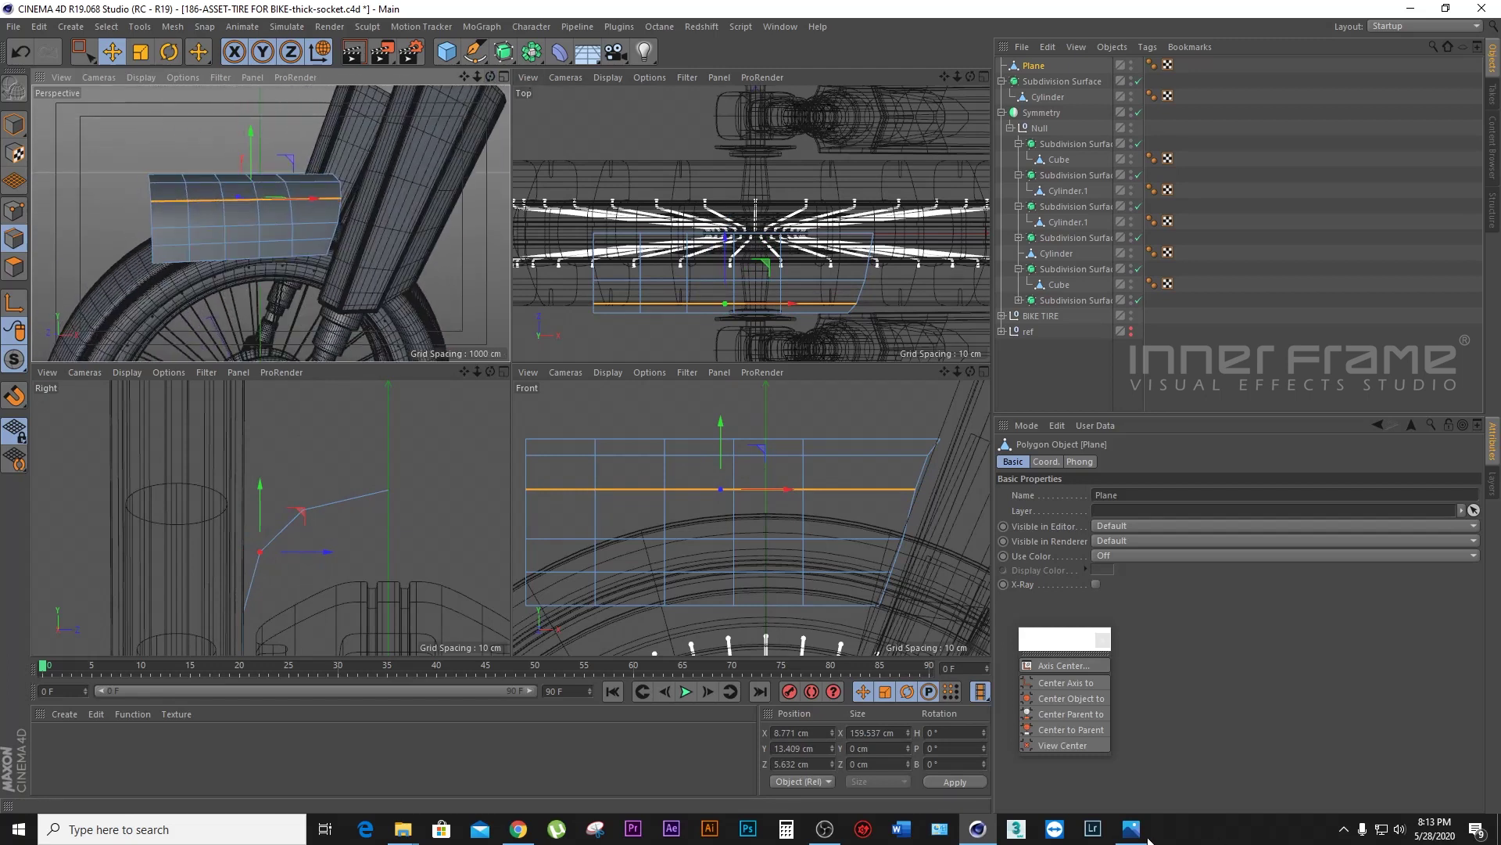
pyautogui.click(1132, 828)
pyautogui.click(977, 828)
pyautogui.moveTo(957, 372); pyautogui.dragTo(799, 402)
pyautogui.press('Return')
pyautogui.moveTo(650, 578); pyautogui.dragTo(693, 574)
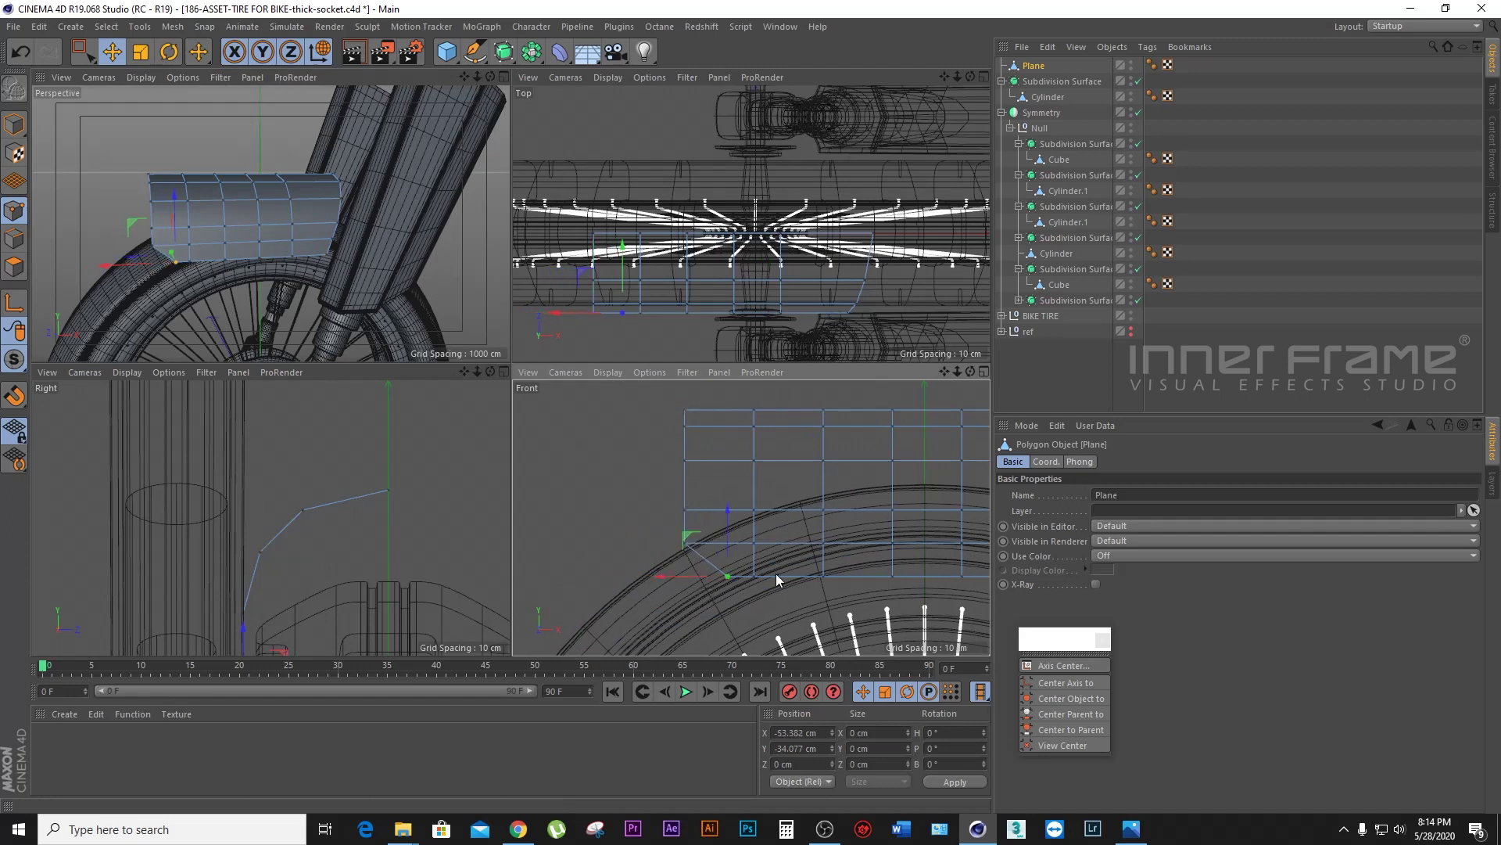
# Step: Move the lower-left point up and pull the top-left corner point outward
pyautogui.moveTo(663, 576); pyautogui.dragTo(722, 582)
pyautogui.hotkey('ctrl', 'z')
pyautogui.moveTo(682, 576)
pyautogui.mouseDown()
pyautogui.moveTo(675, 547)
pyautogui.moveTo(700, 543)
pyautogui.moveTo(672, 509)
pyautogui.mouseUp()
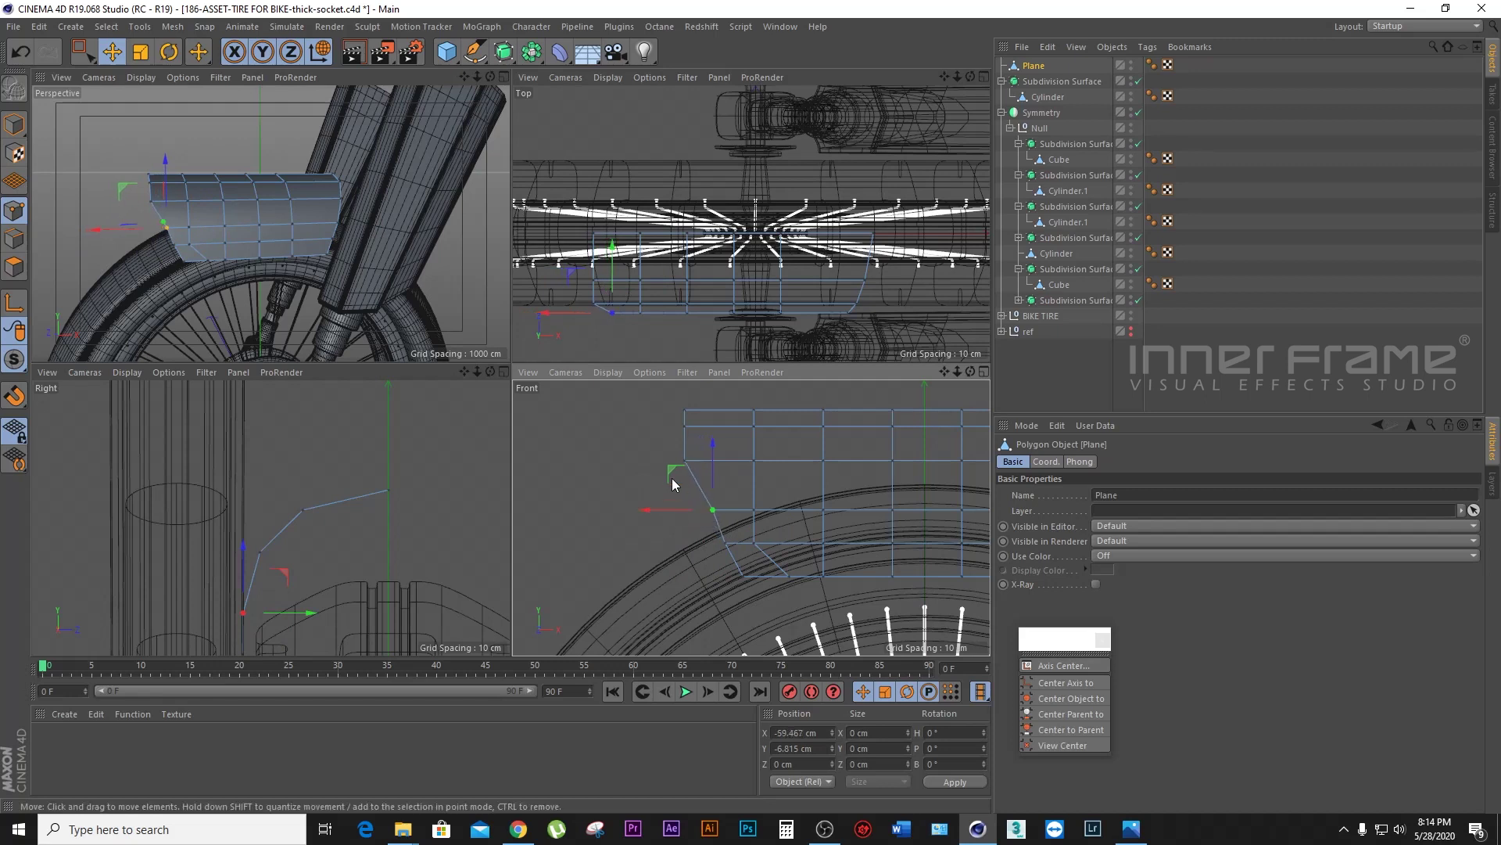
pyautogui.click(685, 423)
pyautogui.moveTo(649, 415)
pyautogui.mouseDown()
pyautogui.moveTo(623, 407)
pyautogui.moveTo(661, 467)
pyautogui.mouseUp()
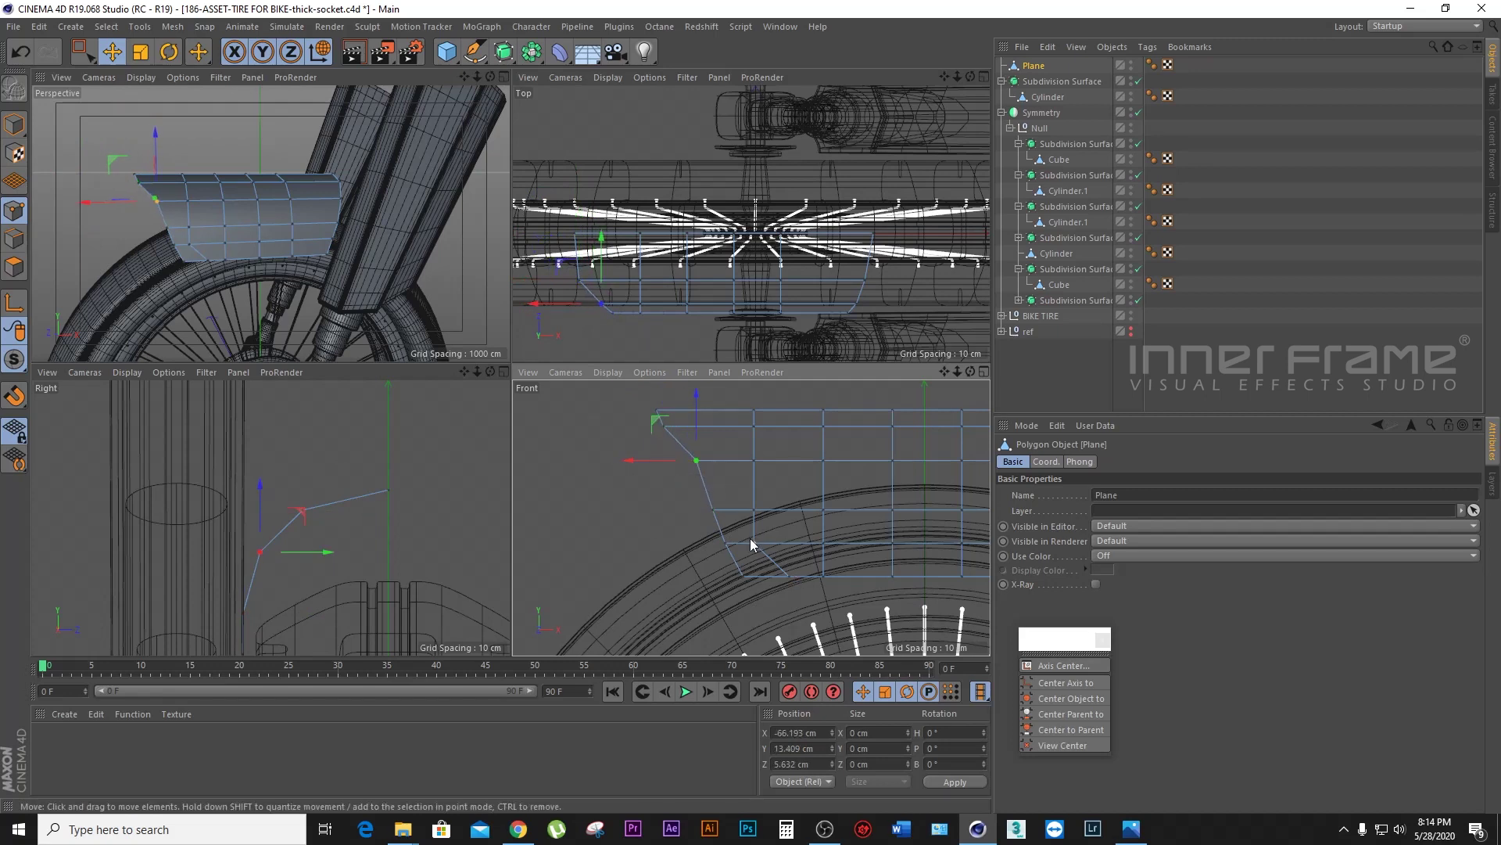
# Step: Shift more left-side and top-edge points leftward to flare the fender's left edge
pyautogui.moveTo(719, 544)
pyautogui.mouseDown()
pyautogui.moveTo(741, 514)
pyautogui.moveTo(723, 515)
pyautogui.mouseUp()
pyautogui.click(756, 410)
pyautogui.moveTo(757, 410)
pyautogui.mouseDown()
pyautogui.moveTo(711, 413)
pyautogui.moveTo(715, 425)
pyautogui.mouseUp()
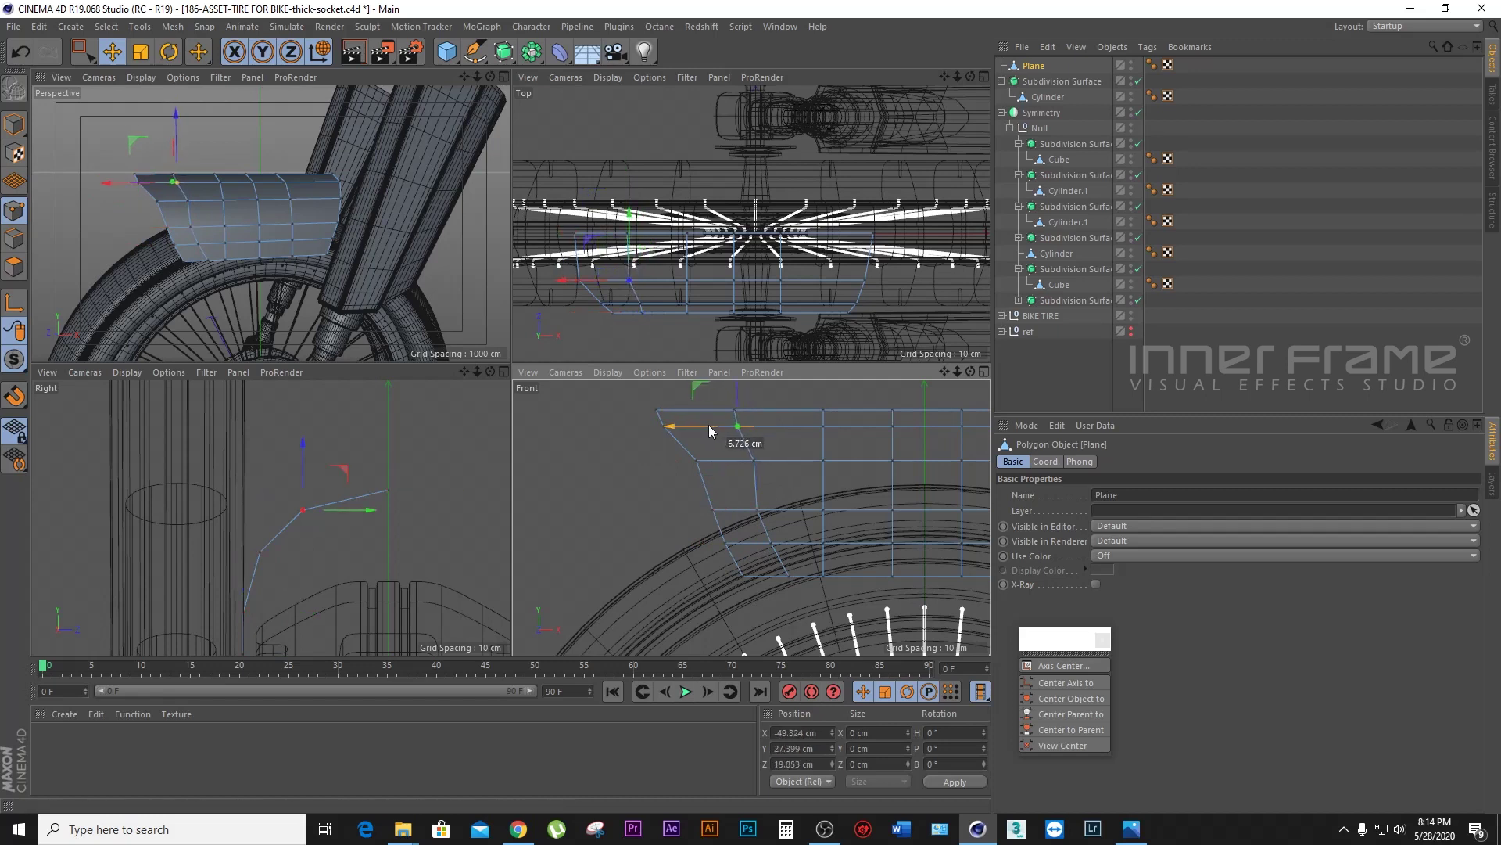
pyautogui.click(754, 459)
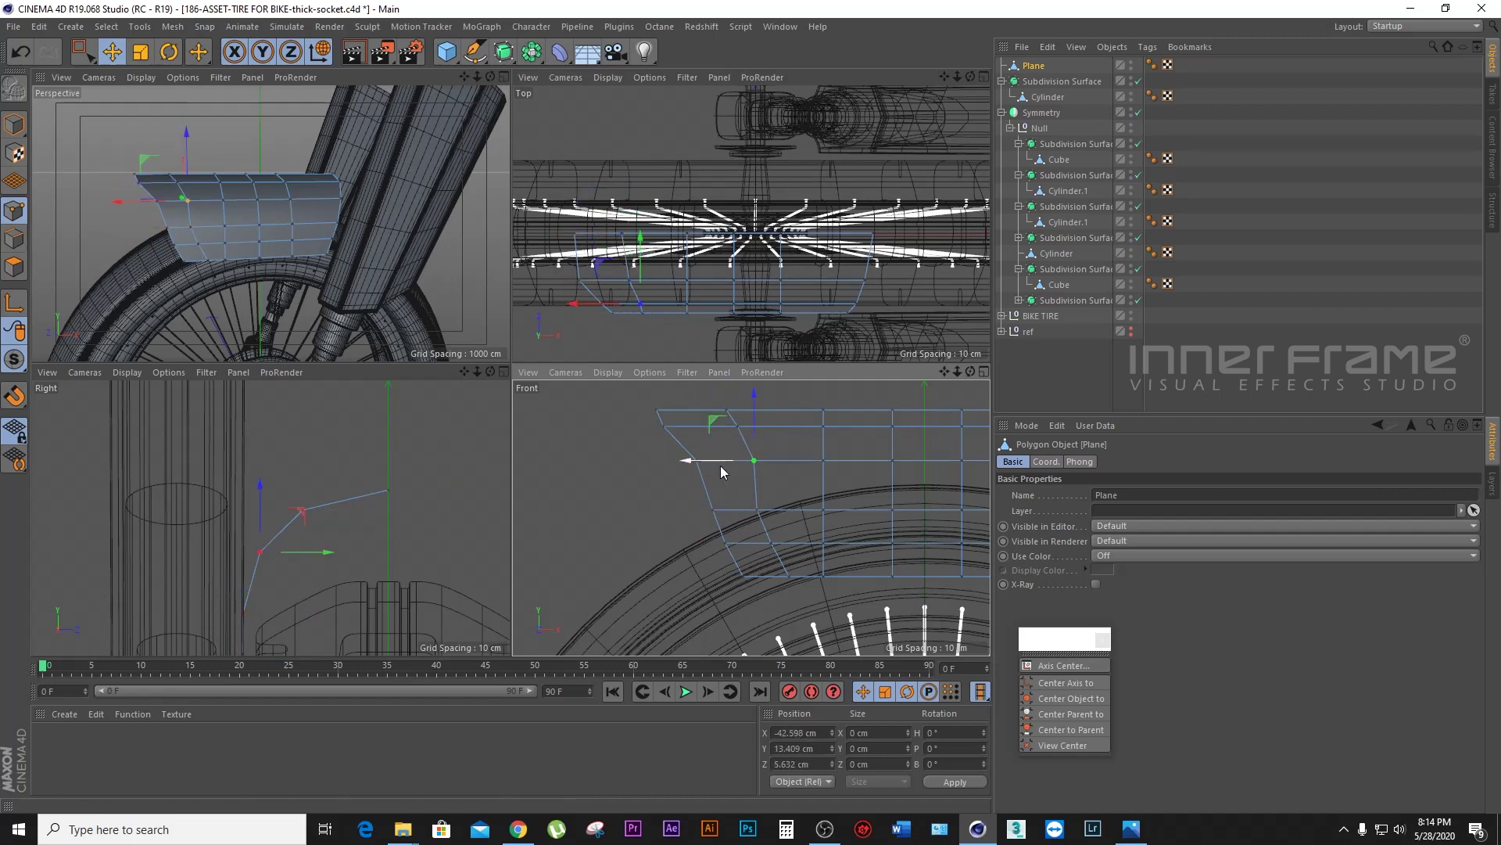
pyautogui.moveTo(716, 464); pyautogui.dragTo(697, 475)
# Step: Inspect the fender from several angles in the enlarged perspective view against the reference photo
pyautogui.click(503, 77)
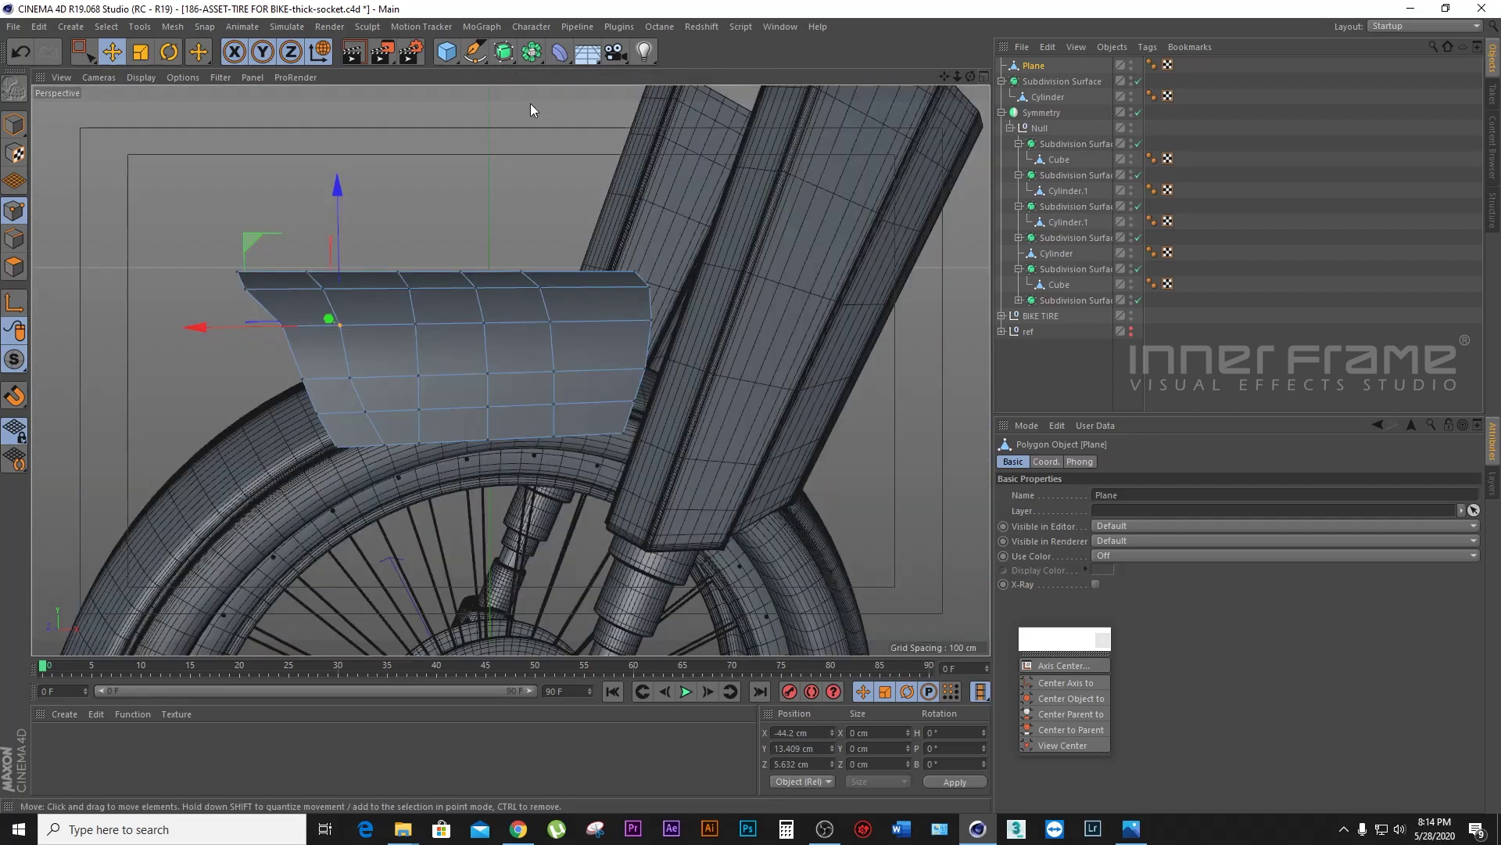
pyautogui.moveTo(970, 77); pyautogui.dragTo(970, 76)
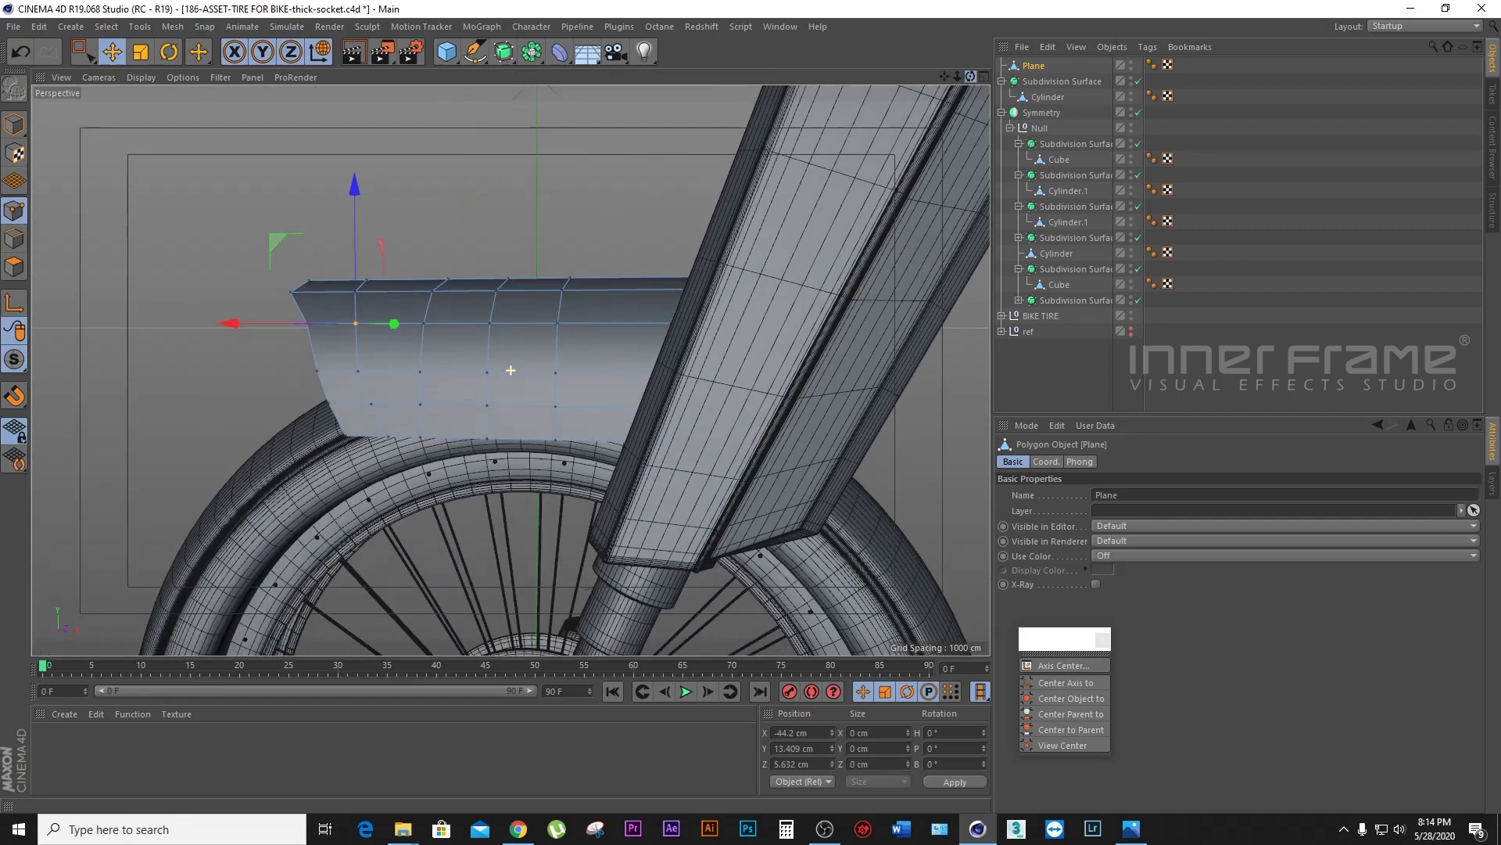
pyautogui.moveTo(971, 77); pyautogui.dragTo(970, 77)
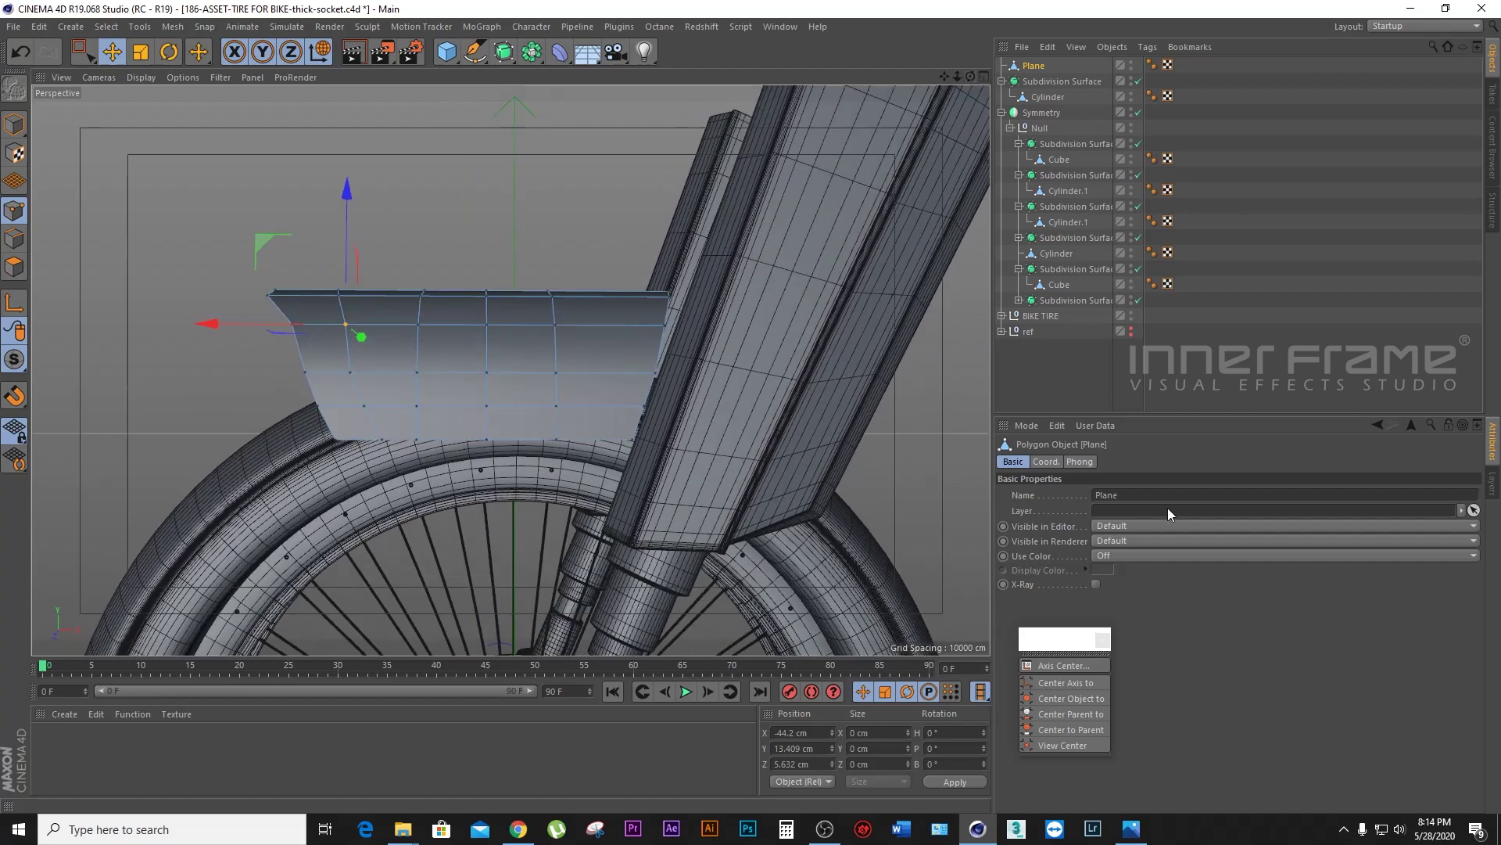
pyautogui.click(1132, 828)
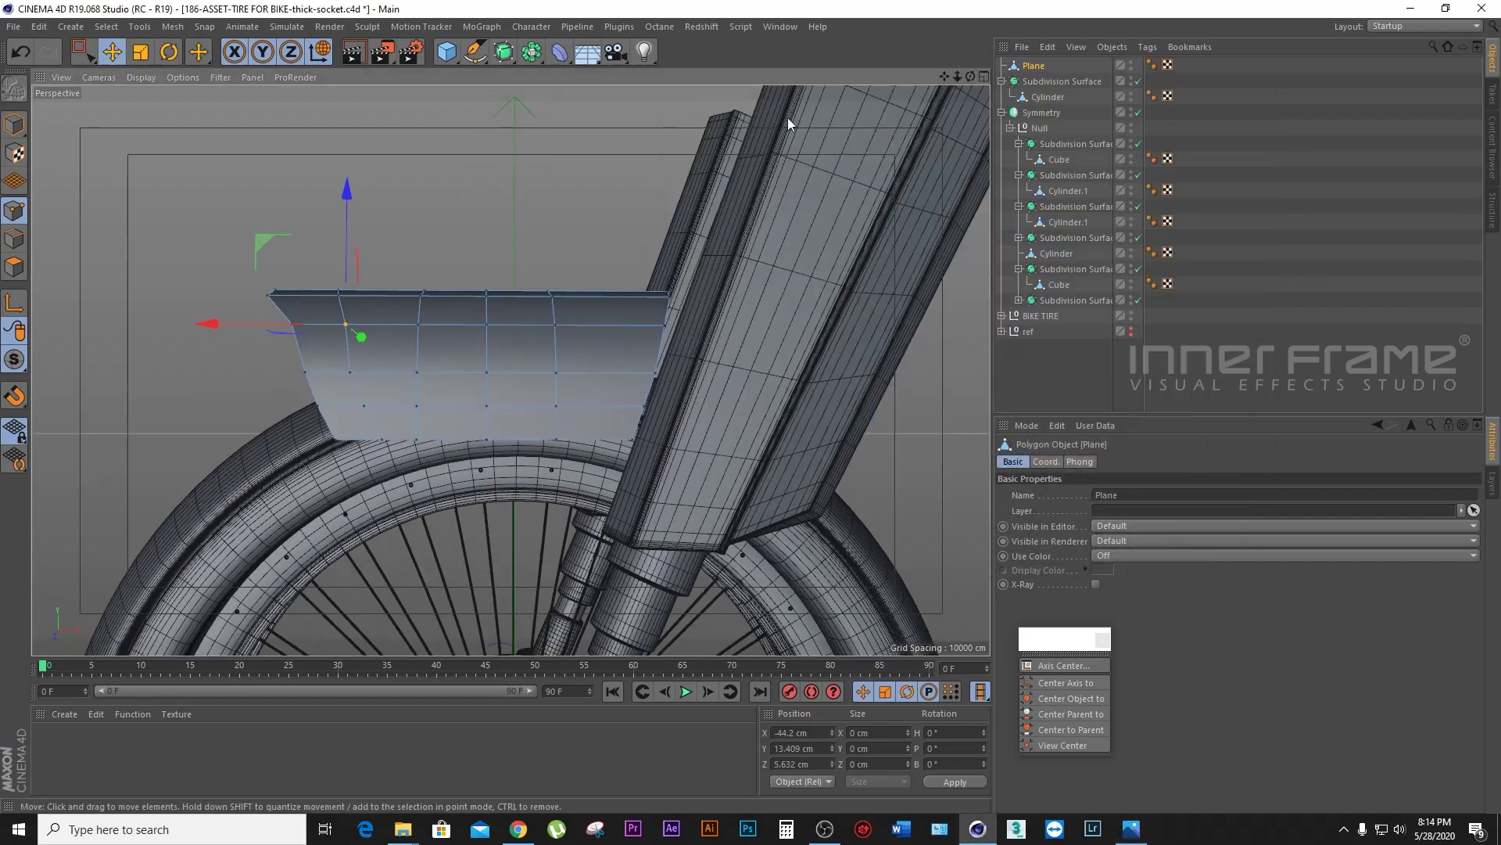
pyautogui.moveTo(971, 77); pyautogui.dragTo(970, 77)
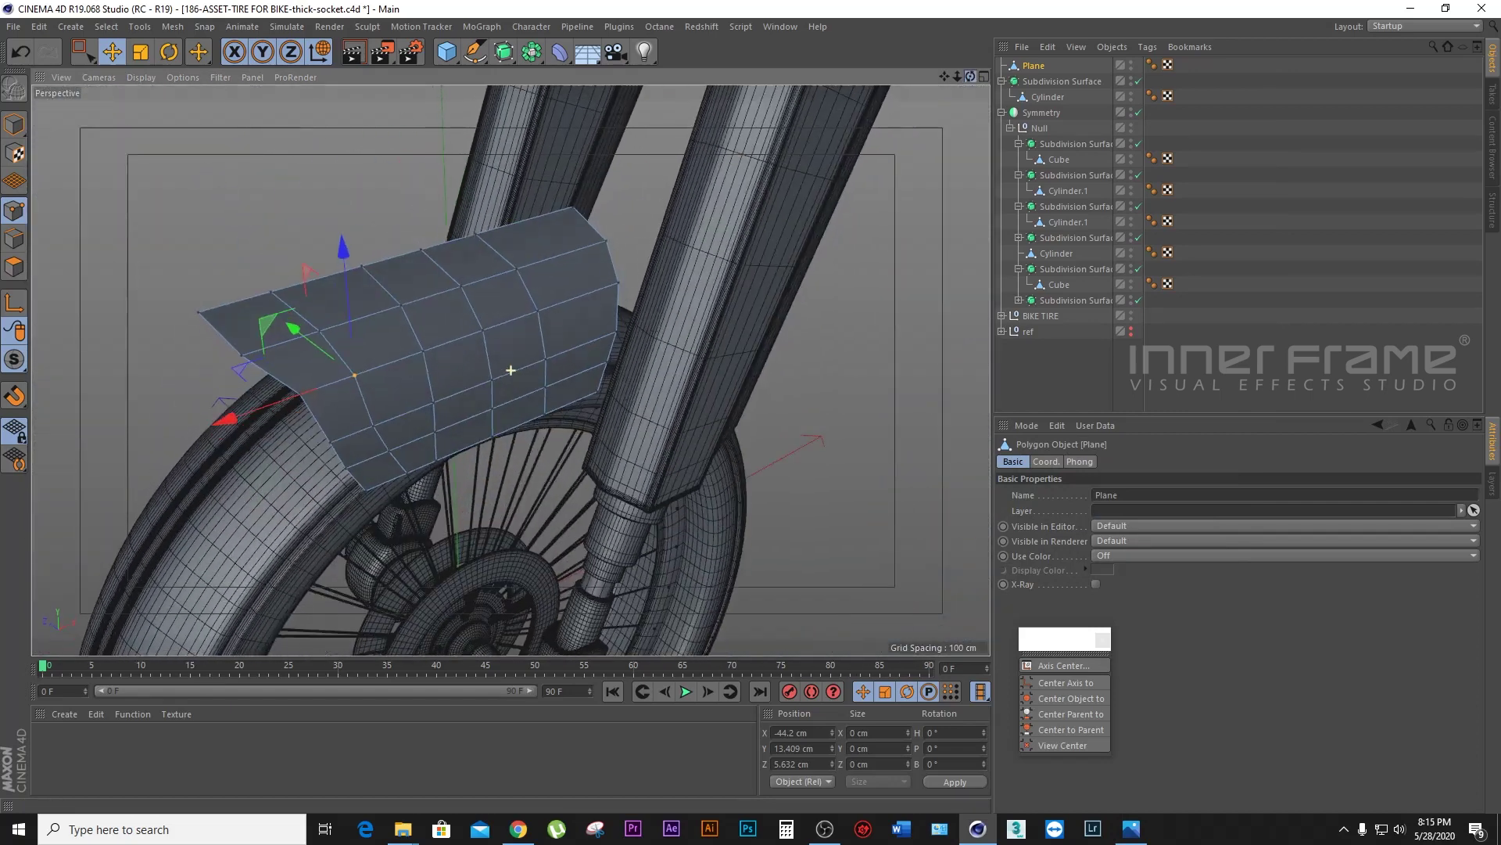
pyautogui.moveTo(970, 77); pyautogui.dragTo(970, 77)
pyautogui.middleClick(975, 225)
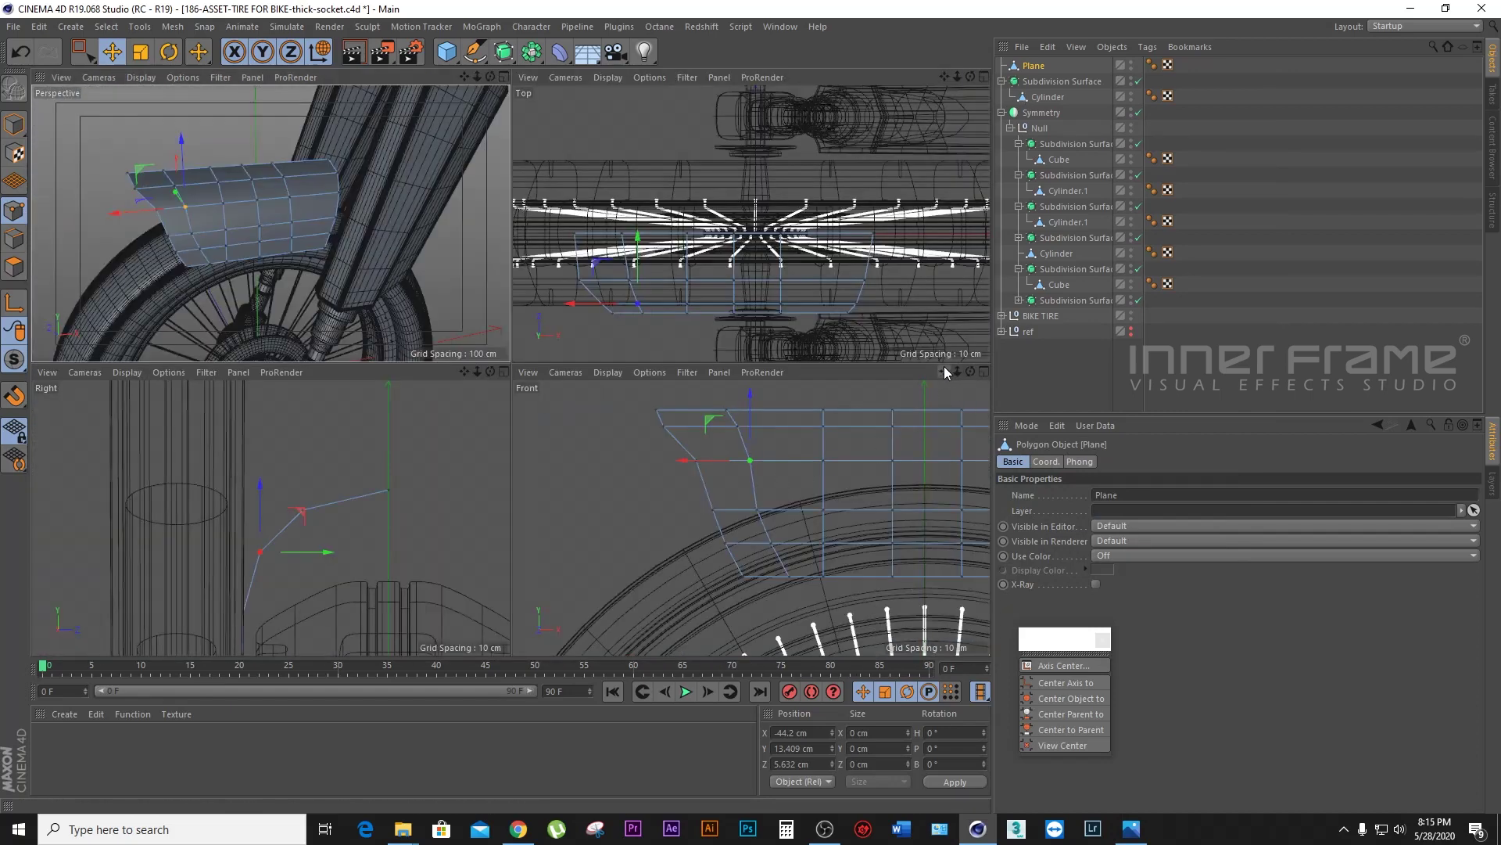
# Step: Raise the fender's top-right corner and nudge the third-row right point outward
pyautogui.click(804, 467)
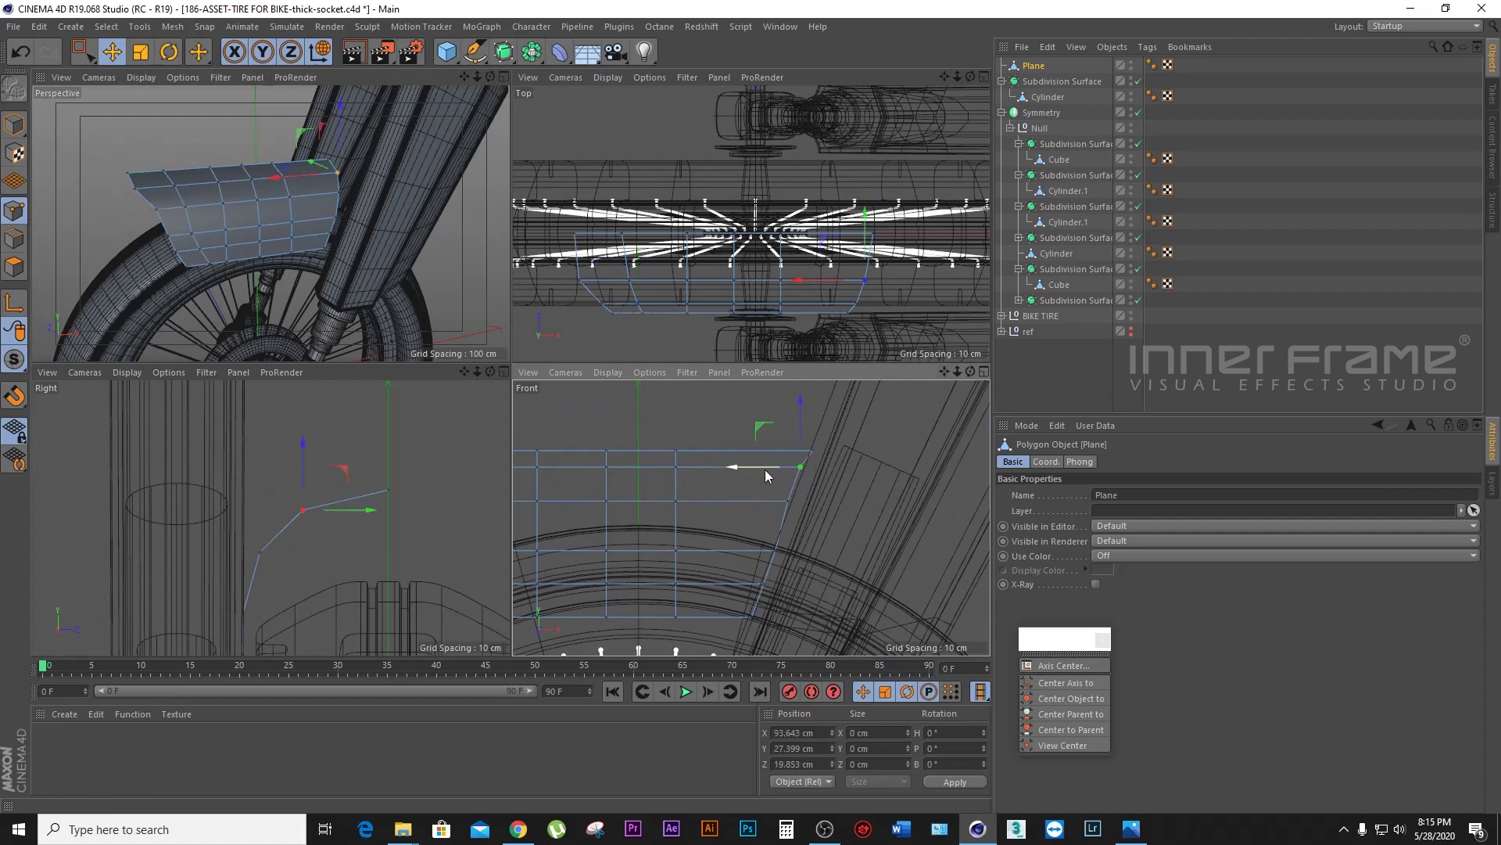
pyautogui.moveTo(770, 467); pyautogui.dragTo(780, 416)
pyautogui.click(804, 468)
pyautogui.click(788, 502)
pyautogui.moveTo(772, 500); pyautogui.dragTo(777, 501)
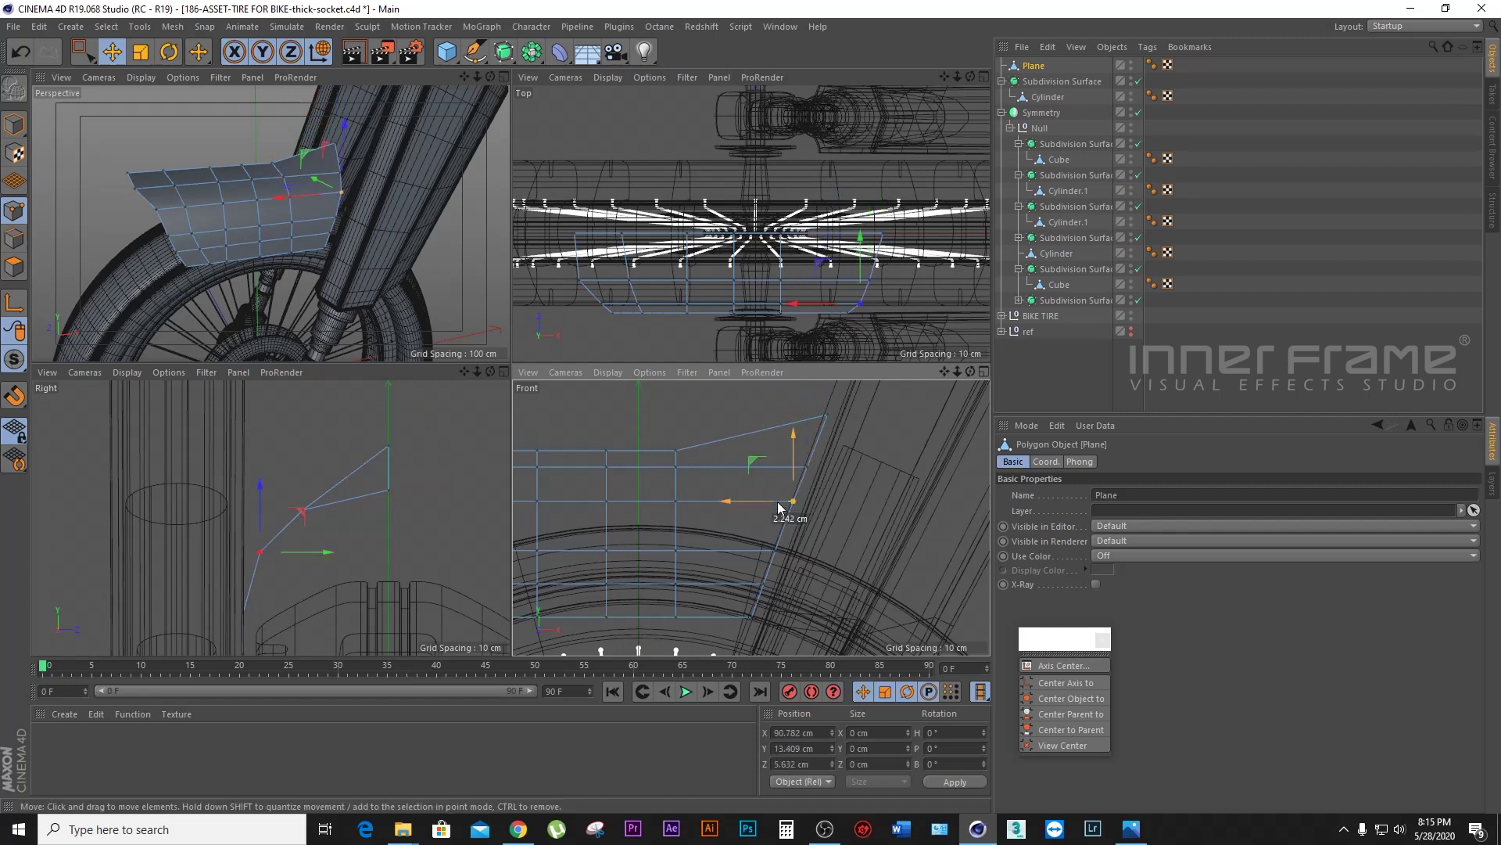
# Step: Lift two top-edge points of the fender slightly
pyautogui.click(675, 451)
pyautogui.moveTo(677, 401); pyautogui.dragTo(677, 385)
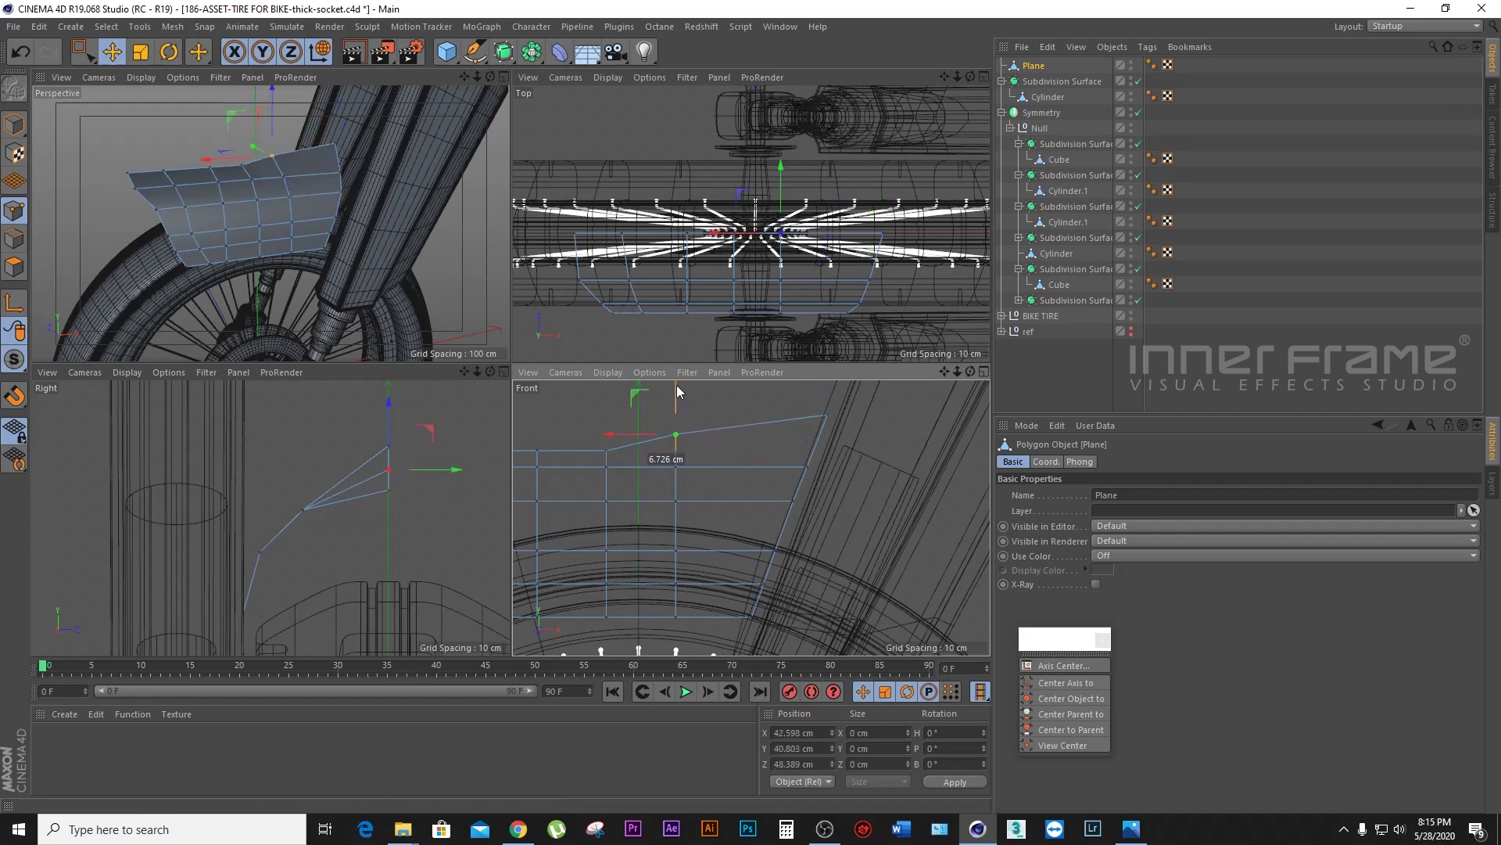
pyautogui.moveTo(944, 372); pyautogui.dragTo(1017, 391)
pyautogui.click(783, 501)
pyautogui.moveTo(789, 442); pyautogui.dragTo(790, 421)
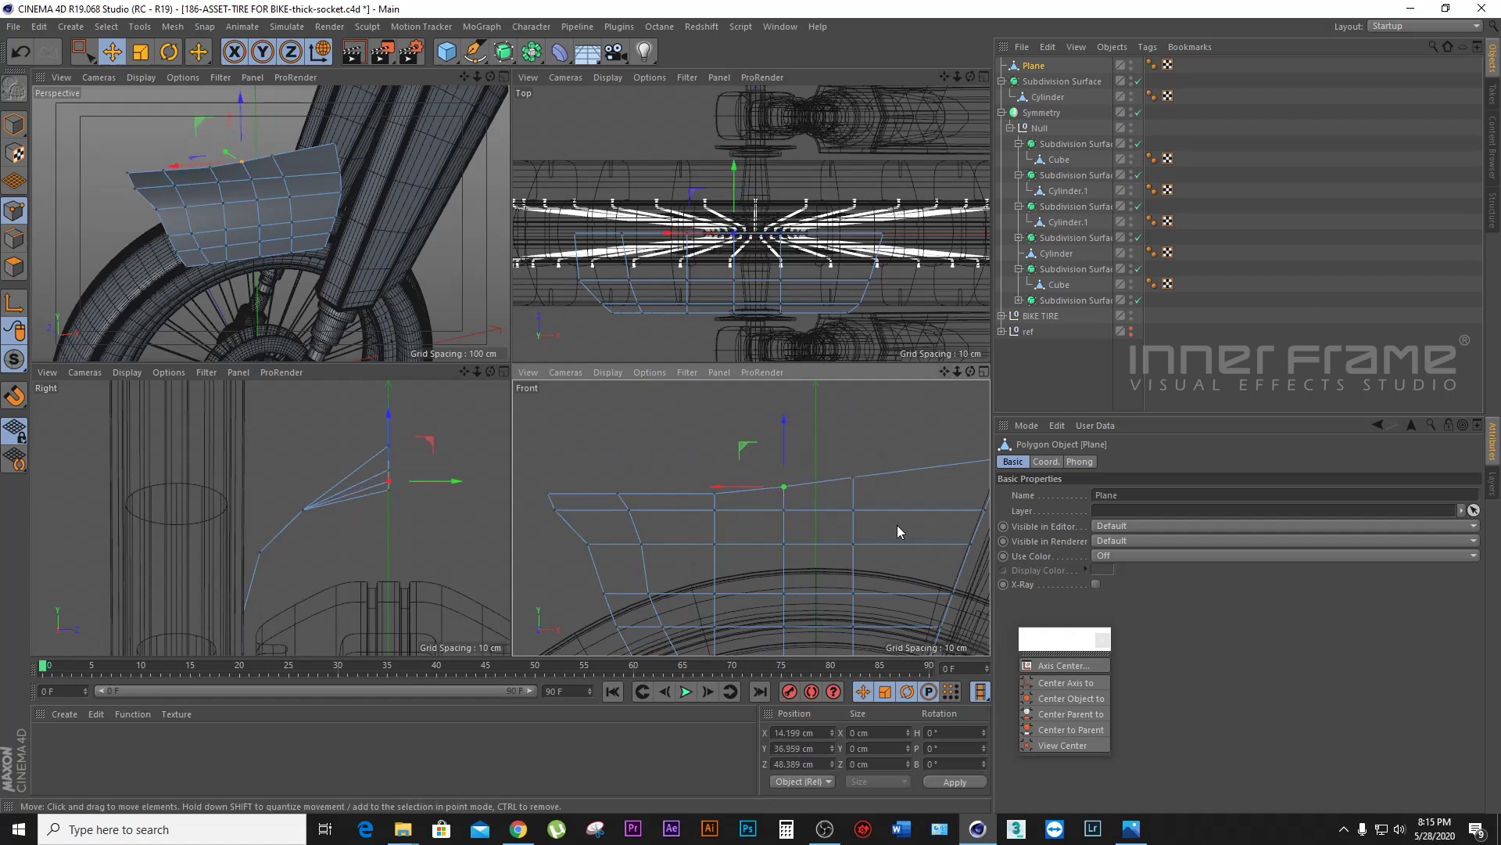
# Step: Pull the fender's lower-left corner point up and inward
pyautogui.moveTo(490, 77); pyautogui.dragTo(1141, 825)
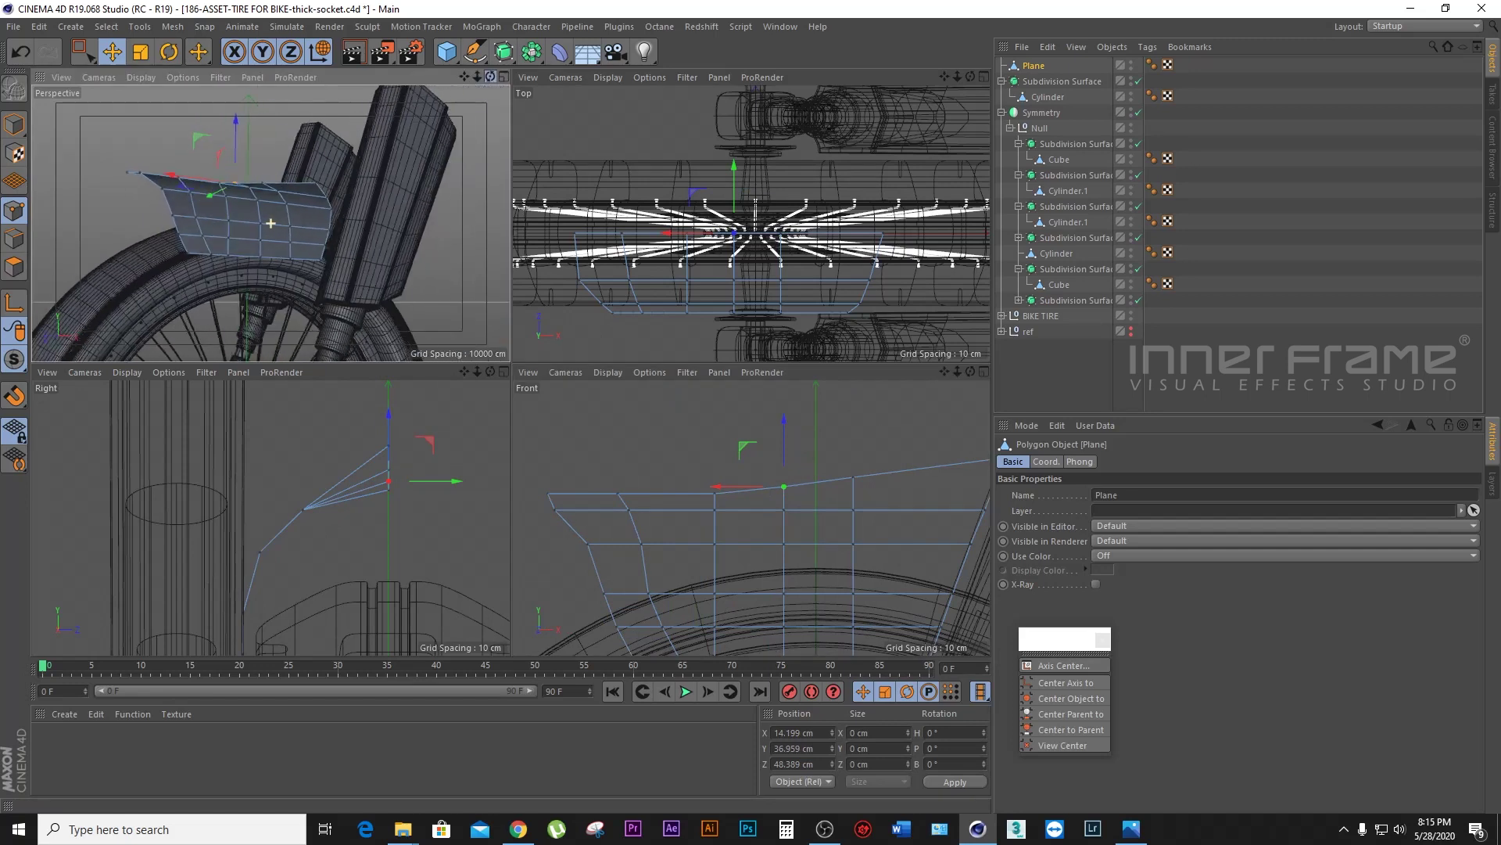
pyautogui.click(1141, 825)
pyautogui.click(1140, 825)
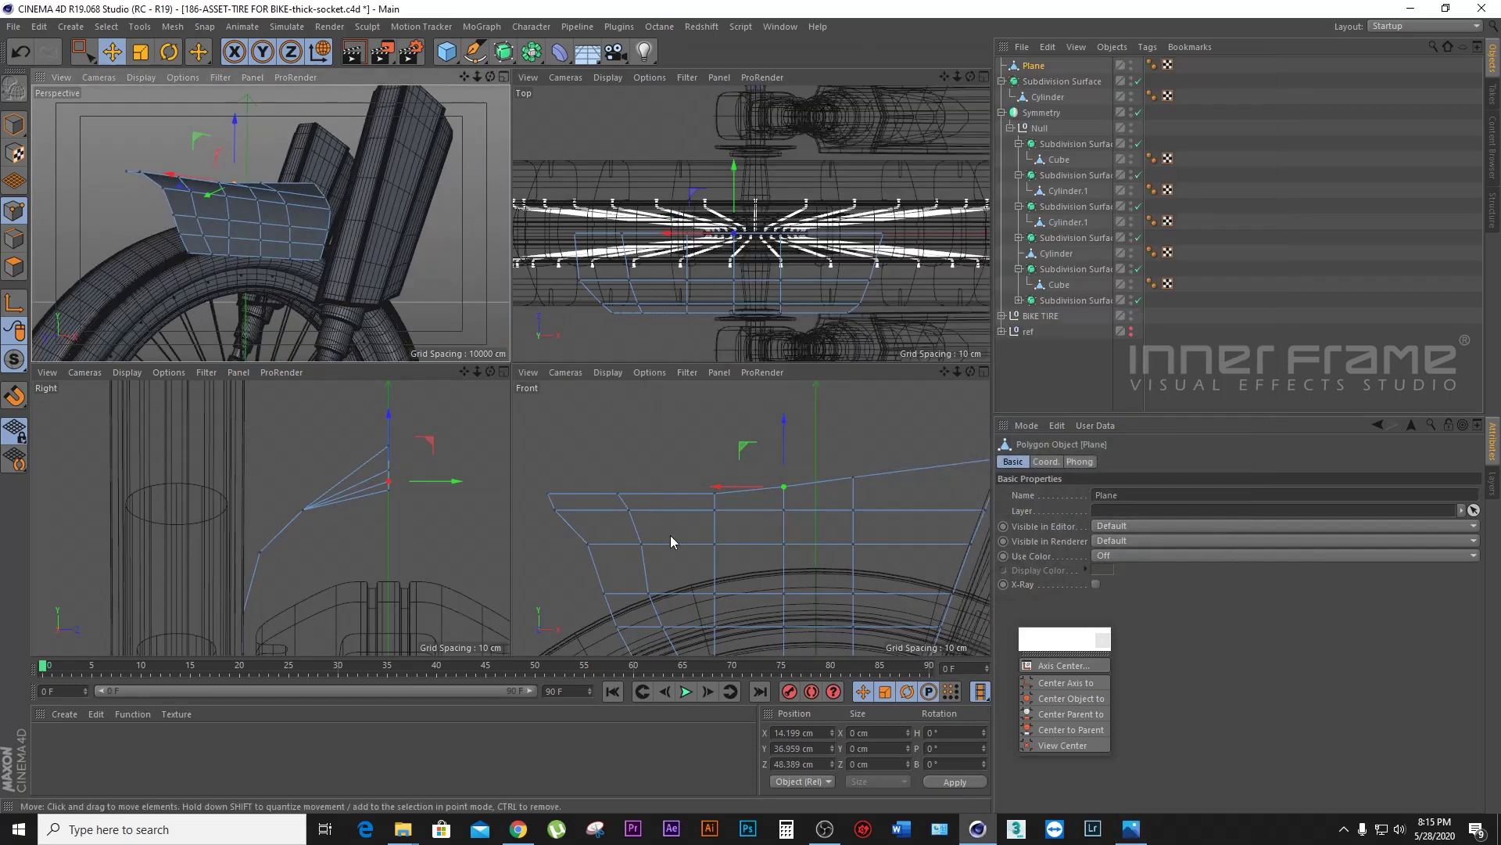
pyautogui.click(606, 604)
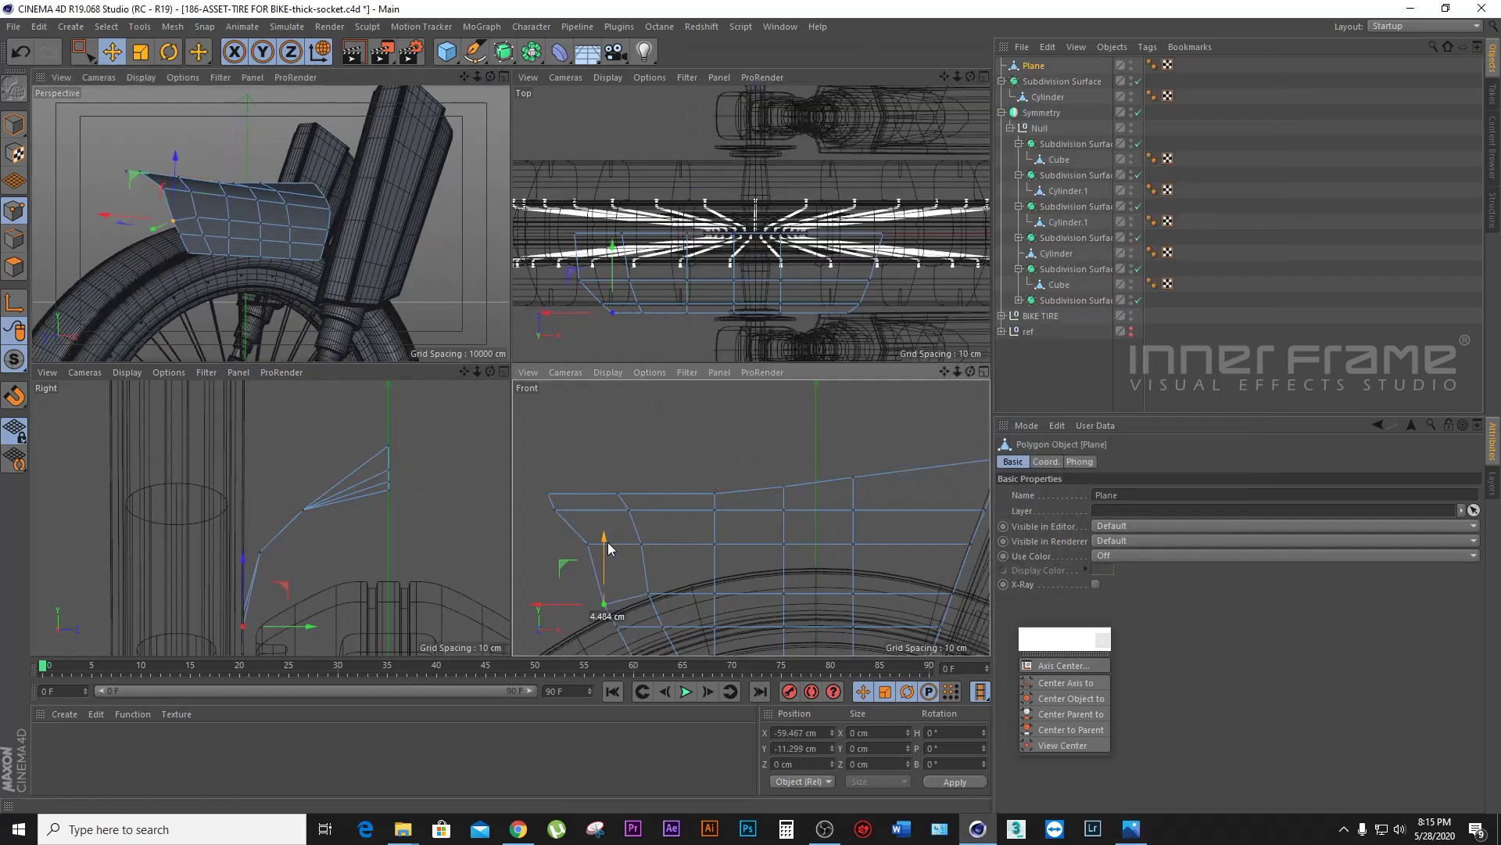
pyautogui.moveTo(593, 536)
pyautogui.mouseDown()
pyautogui.moveTo(565, 491)
pyautogui.moveTo(554, 499)
pyautogui.mouseUp()
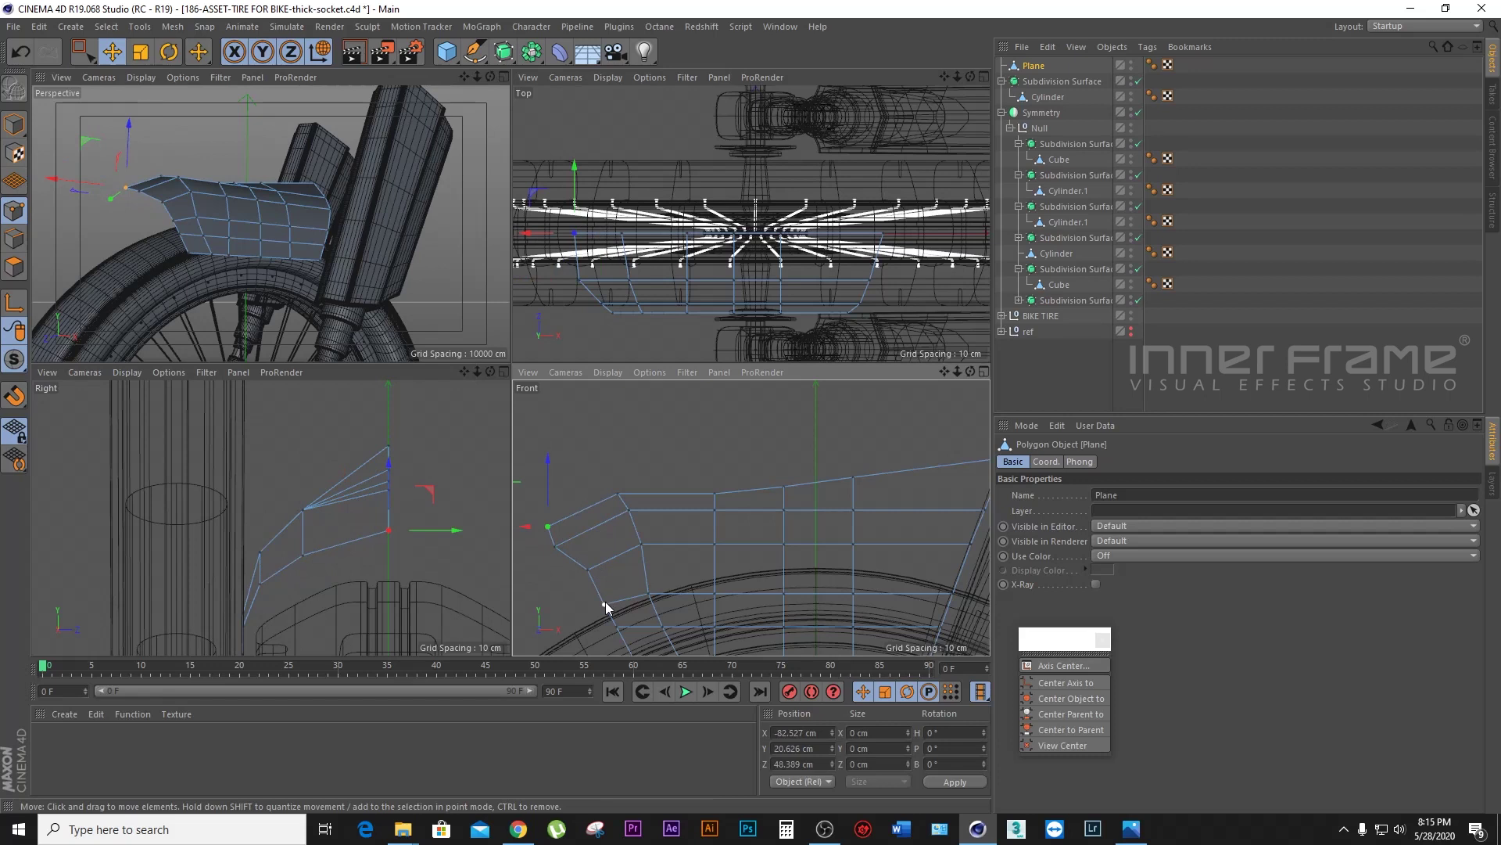
pyautogui.moveTo(947, 377); pyautogui.dragTo(993, 246)
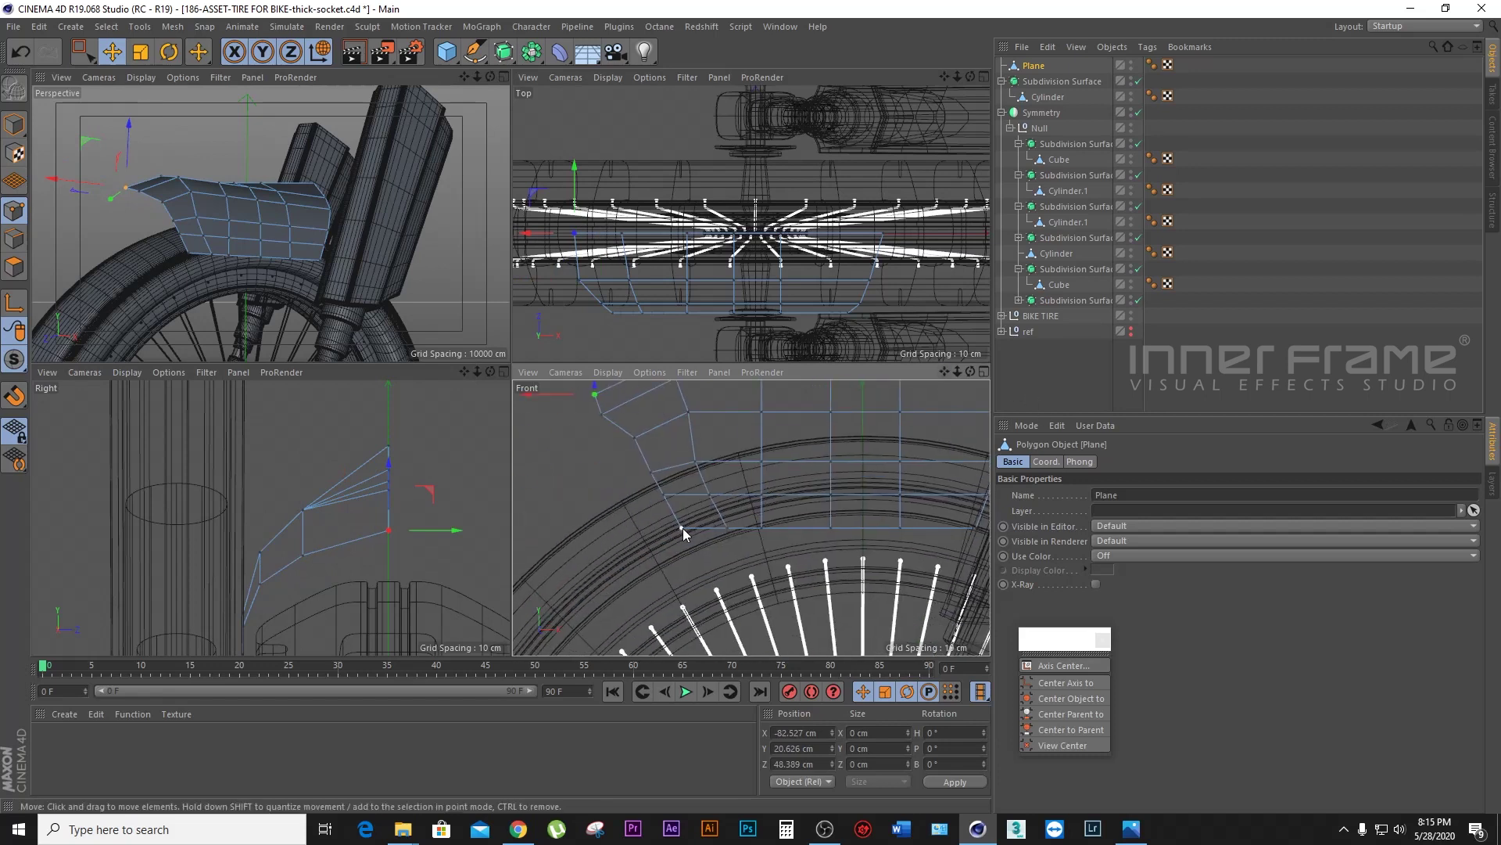
# Step: Adjust the heights of points along the fender's lower row
pyautogui.click(728, 529)
pyautogui.moveTo(732, 513); pyautogui.dragTo(732, 514)
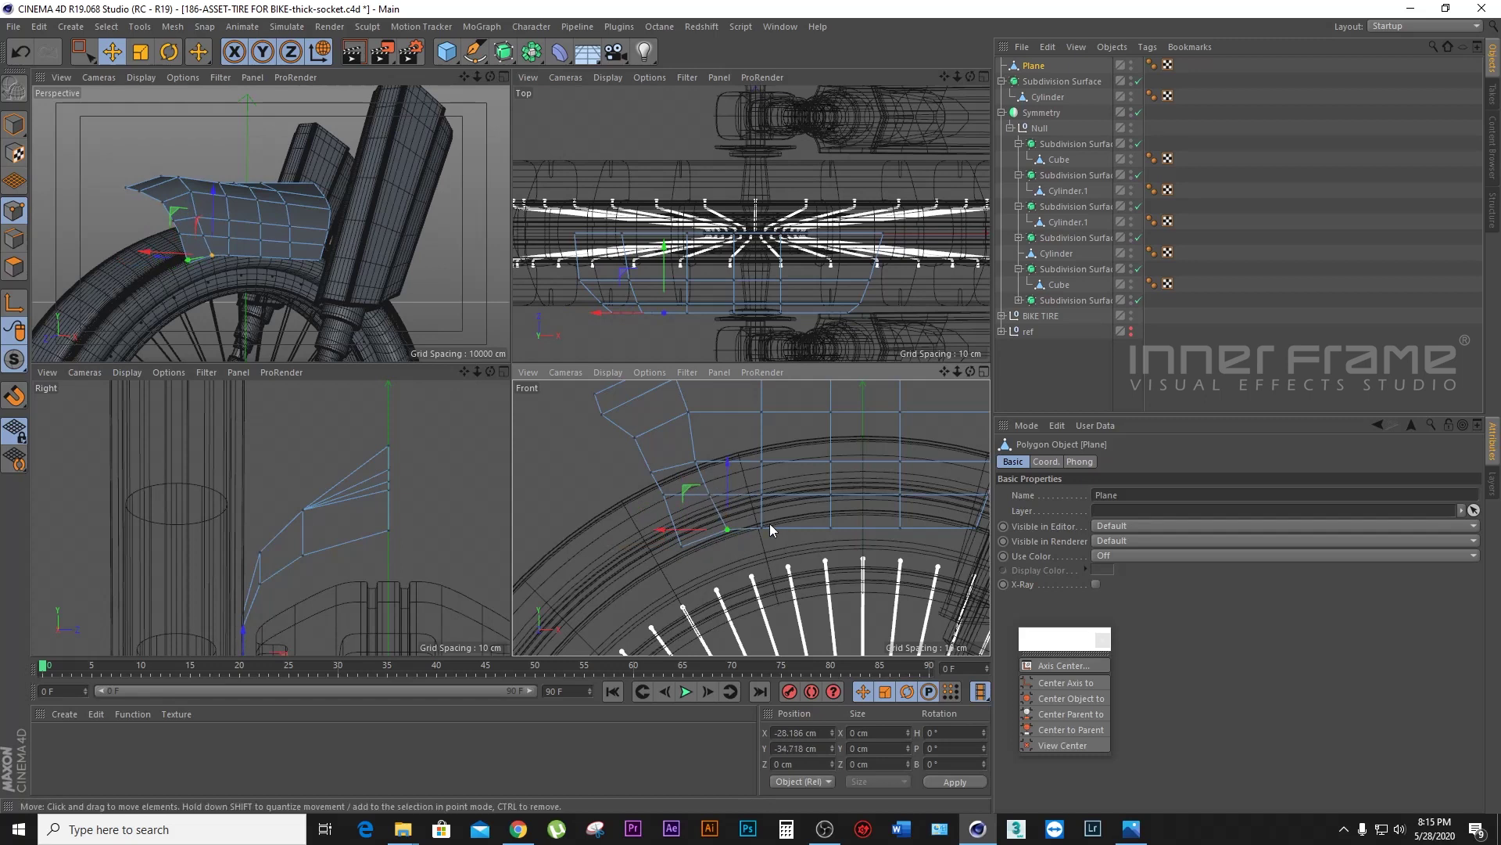
pyautogui.click(830, 528)
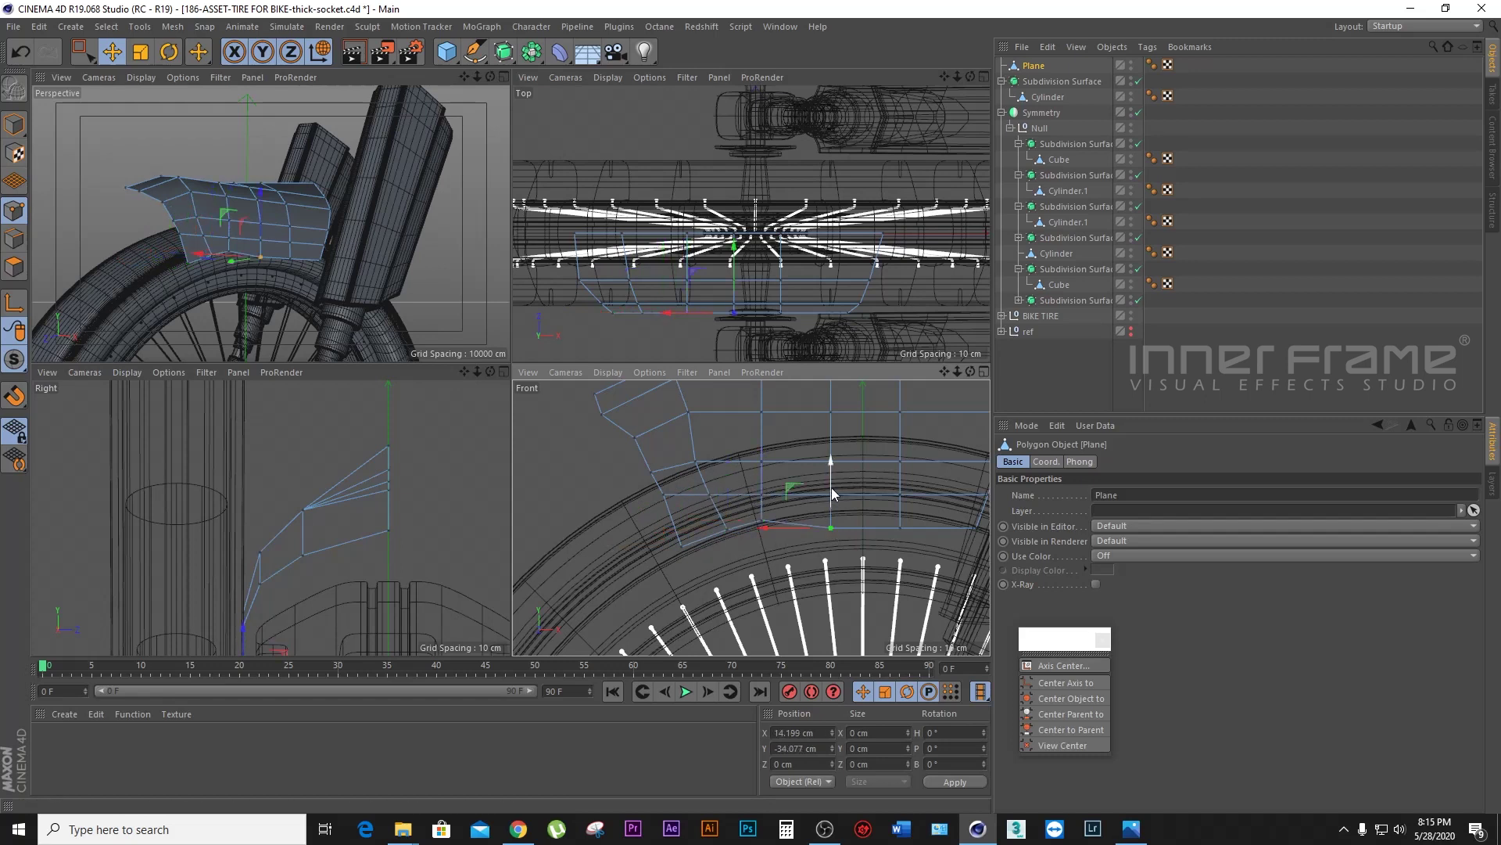
pyautogui.click(900, 525)
pyautogui.moveTo(902, 490); pyautogui.dragTo(901, 479)
pyautogui.moveTo(655, 462); pyautogui.dragTo(629, 517)
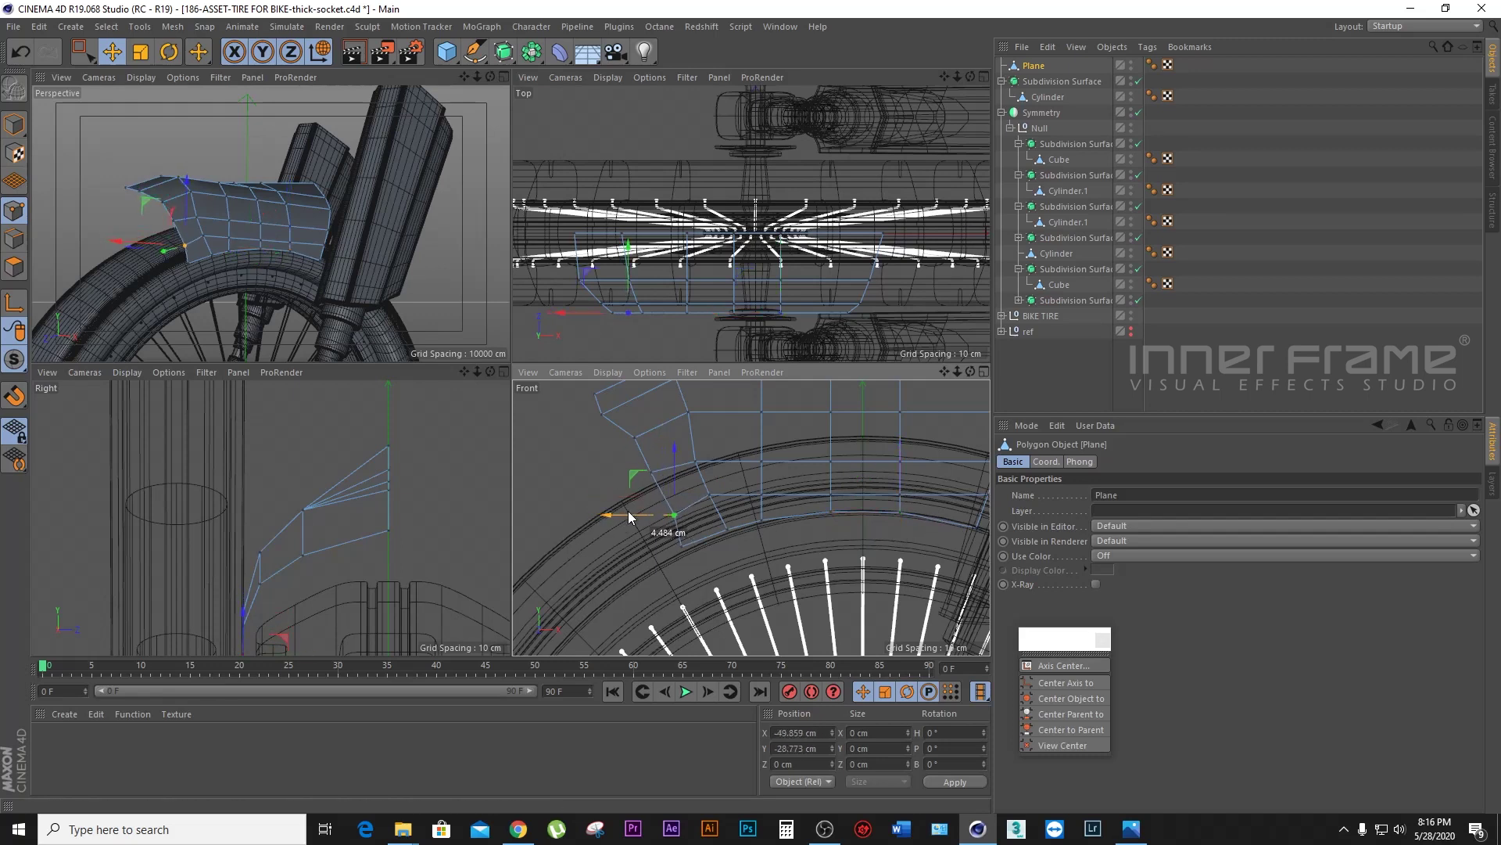
# Step: Reposition the fender's left-end points to start bending that end down
pyautogui.click(634, 447)
pyautogui.moveTo(652, 474); pyautogui.dragTo(652, 485)
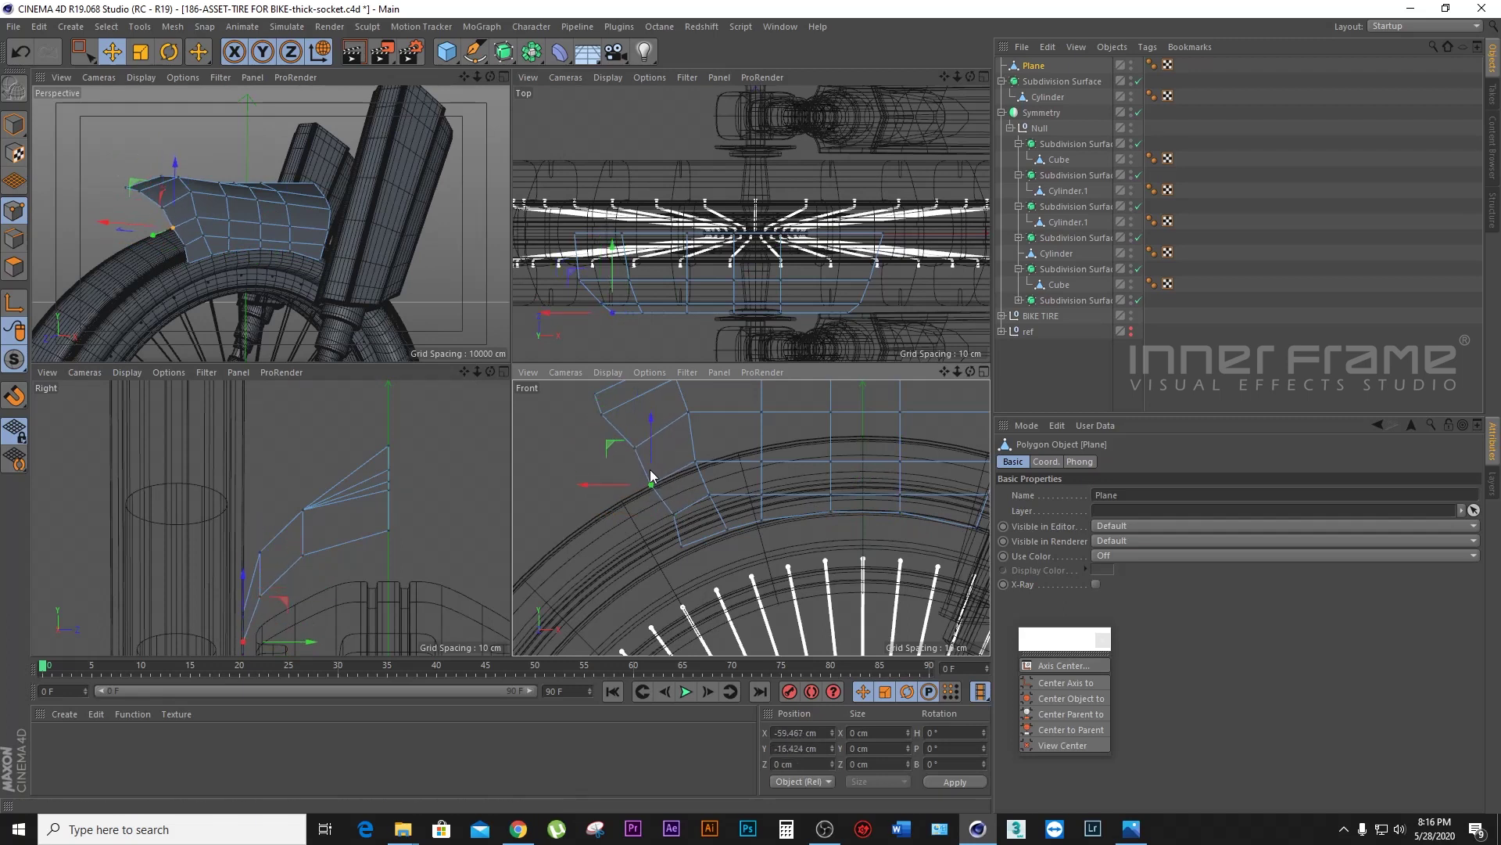
pyautogui.moveTo(946, 373); pyautogui.dragTo(997, 445)
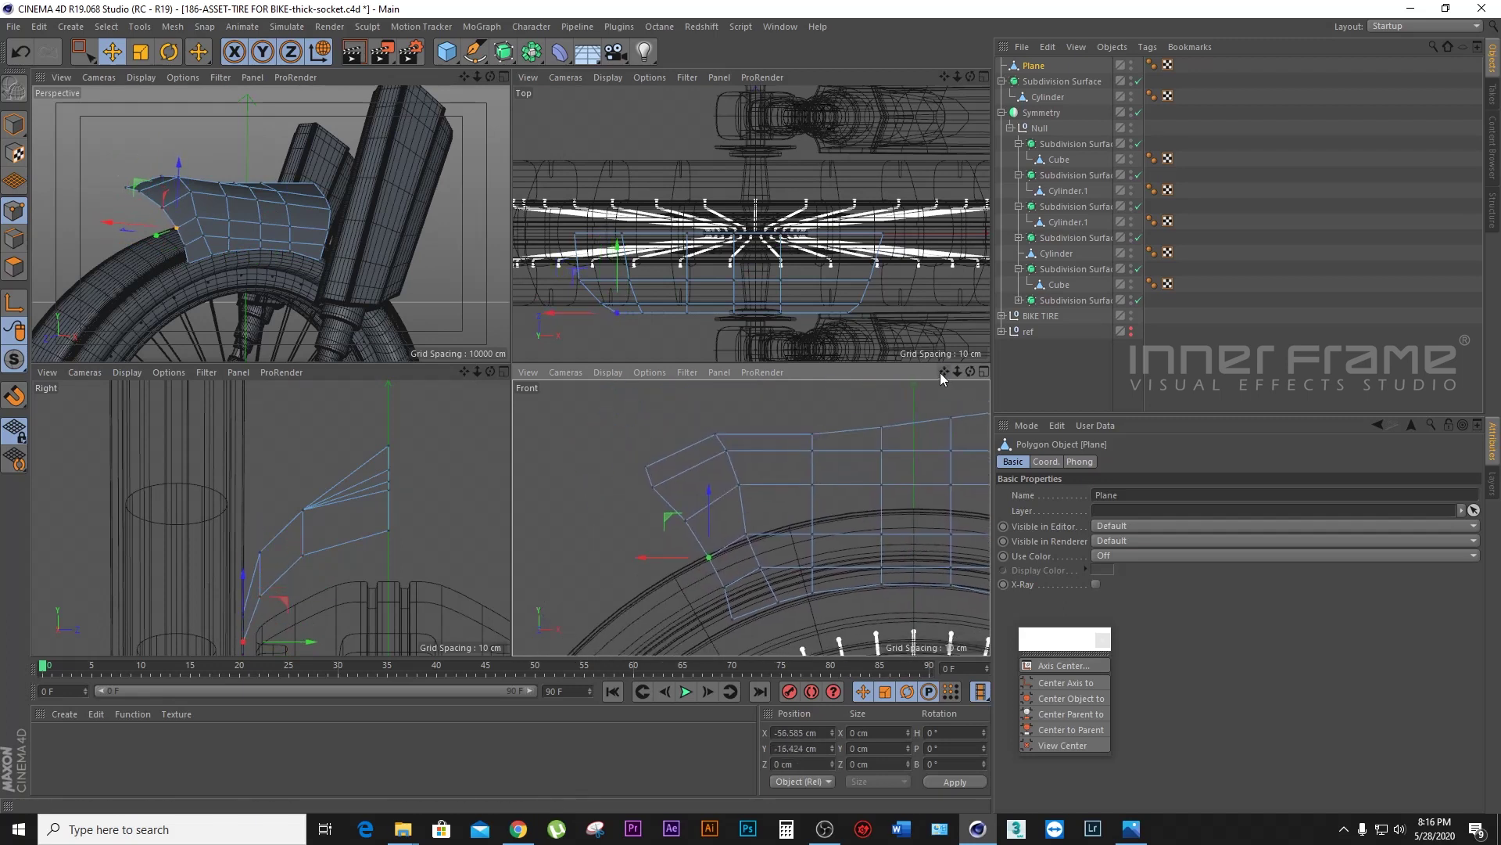
pyautogui.moveTo(684, 471); pyautogui.dragTo(655, 546)
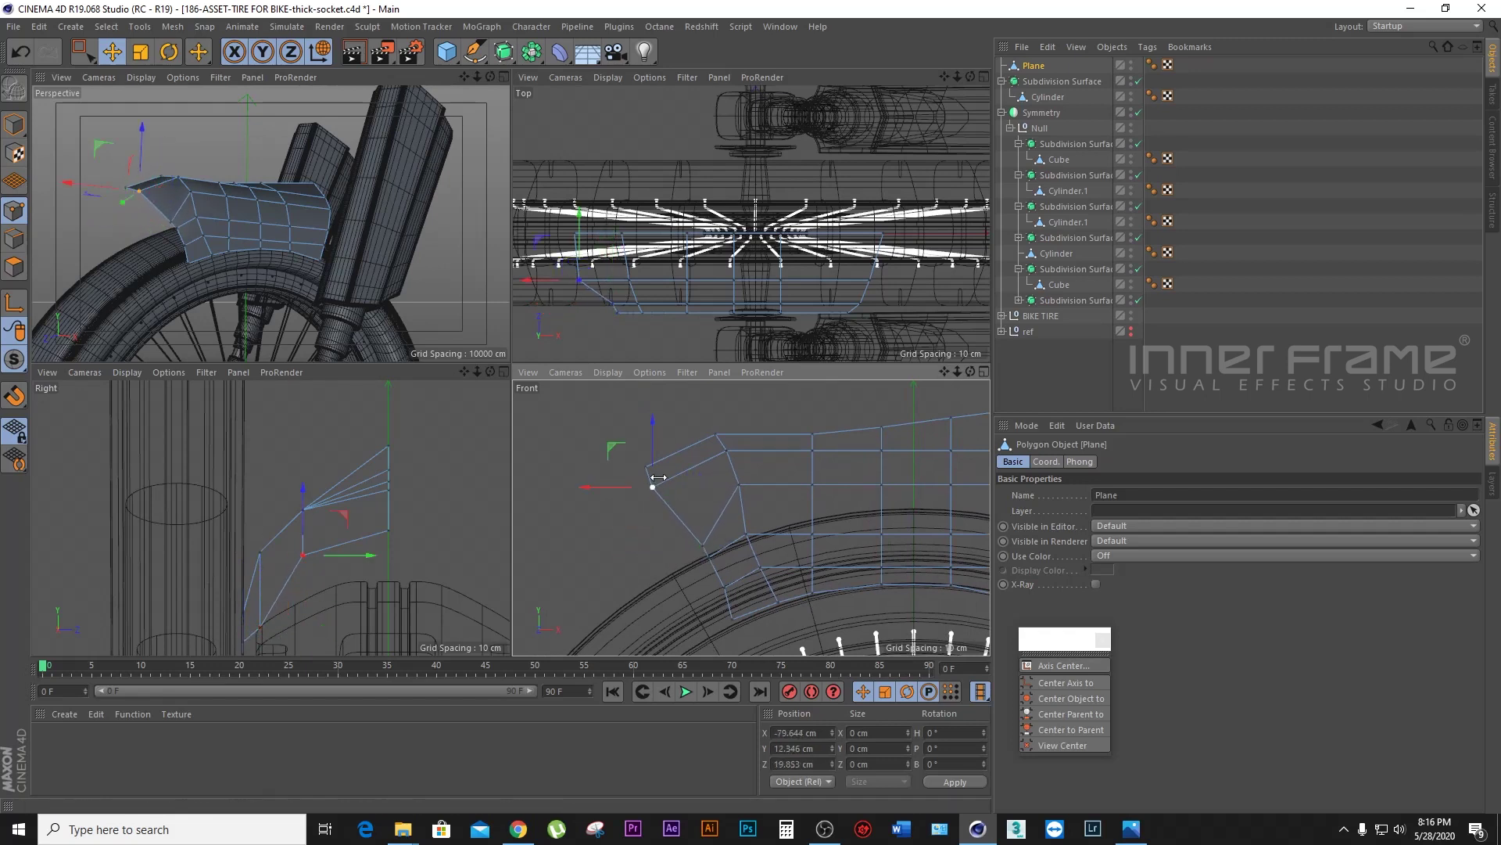
pyautogui.moveTo(660, 458)
pyautogui.mouseDown()
pyautogui.moveTo(663, 491)
pyautogui.moveTo(627, 539)
pyautogui.moveTo(648, 536)
pyautogui.mouseUp()
pyautogui.moveTo(696, 487); pyautogui.dragTo(637, 519)
pyautogui.moveTo(679, 453); pyautogui.dragTo(725, 429)
# Step: Lower one point near the tire and raise two front-end points about 7 cm
pyautogui.click(760, 567)
pyautogui.moveTo(761, 522); pyautogui.dragTo(765, 538)
pyautogui.click(724, 588)
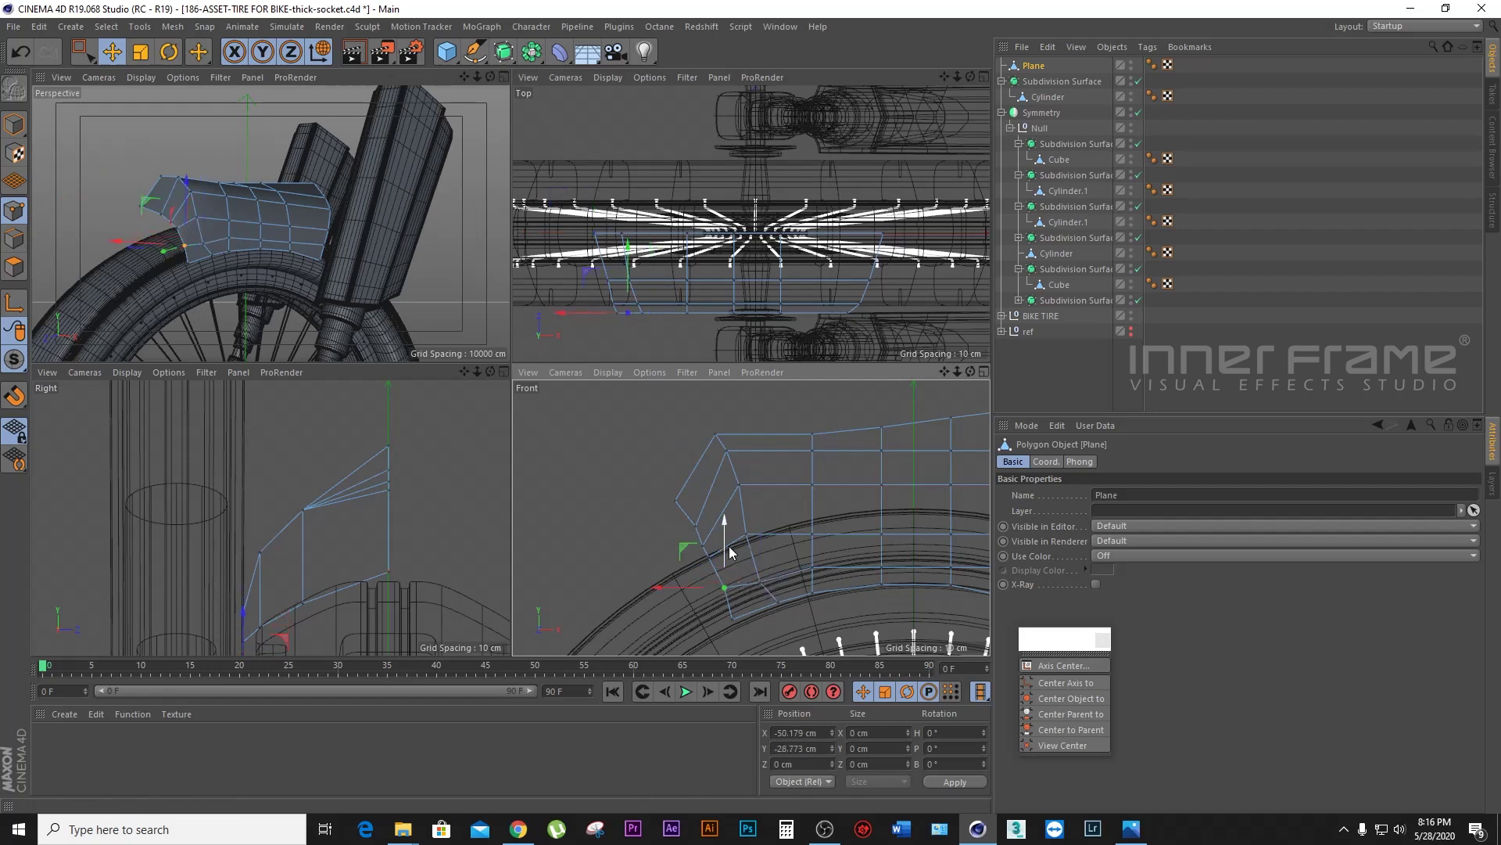
pyautogui.moveTo(732, 556); pyautogui.dragTo(758, 514)
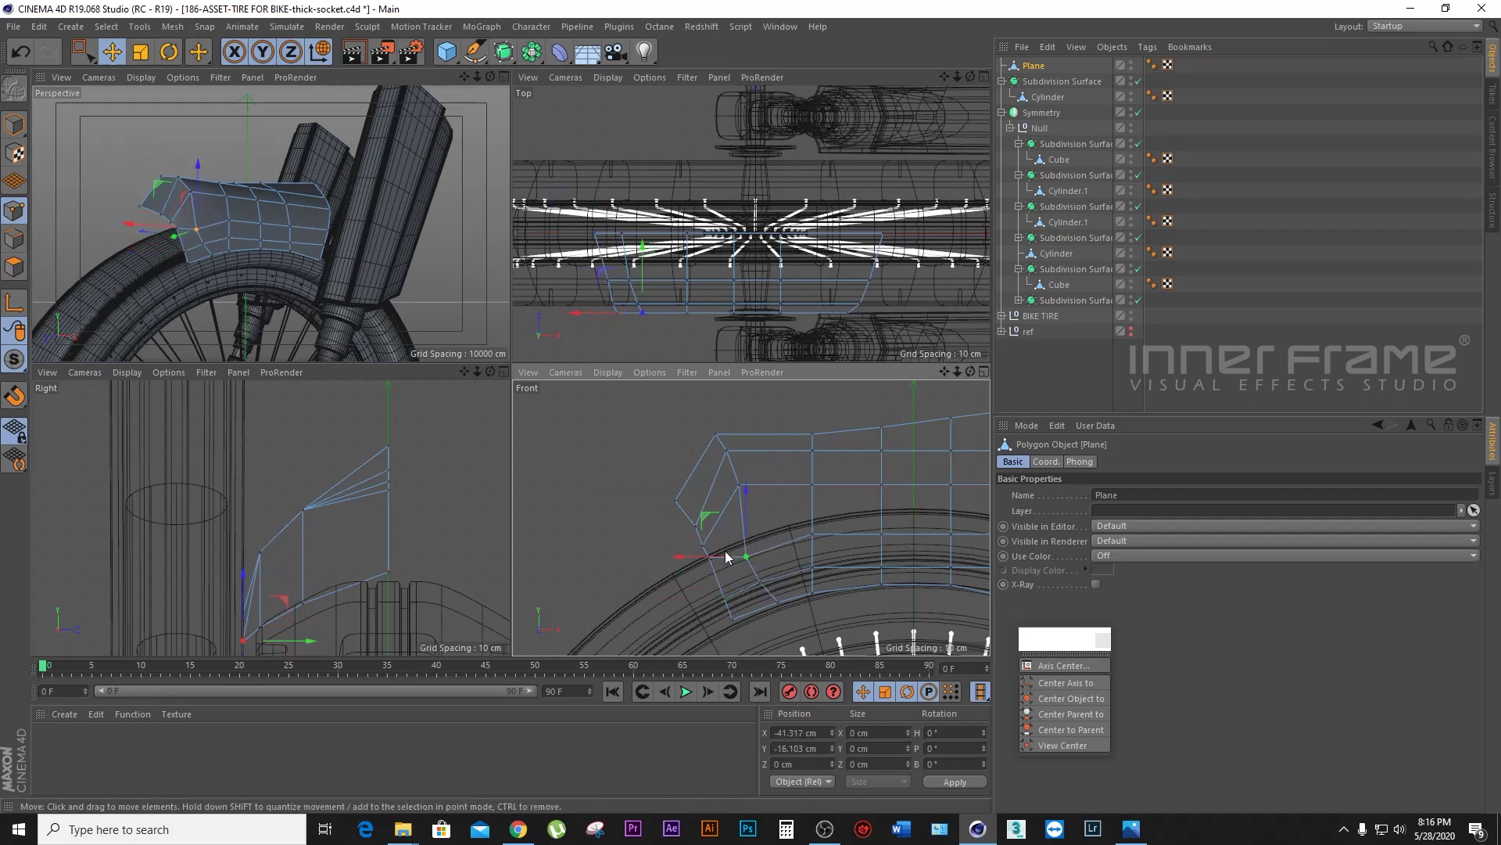
pyautogui.click(739, 523)
pyautogui.moveTo(740, 507); pyautogui.dragTo(747, 484)
# Step: Move the top-left point down and lower a front-end point about 6 cm
pyautogui.click(729, 454)
pyautogui.click(717, 434)
pyautogui.moveTo(718, 414)
pyautogui.mouseDown()
pyautogui.moveTo(728, 465)
pyautogui.moveTo(774, 456)
pyautogui.mouseUp()
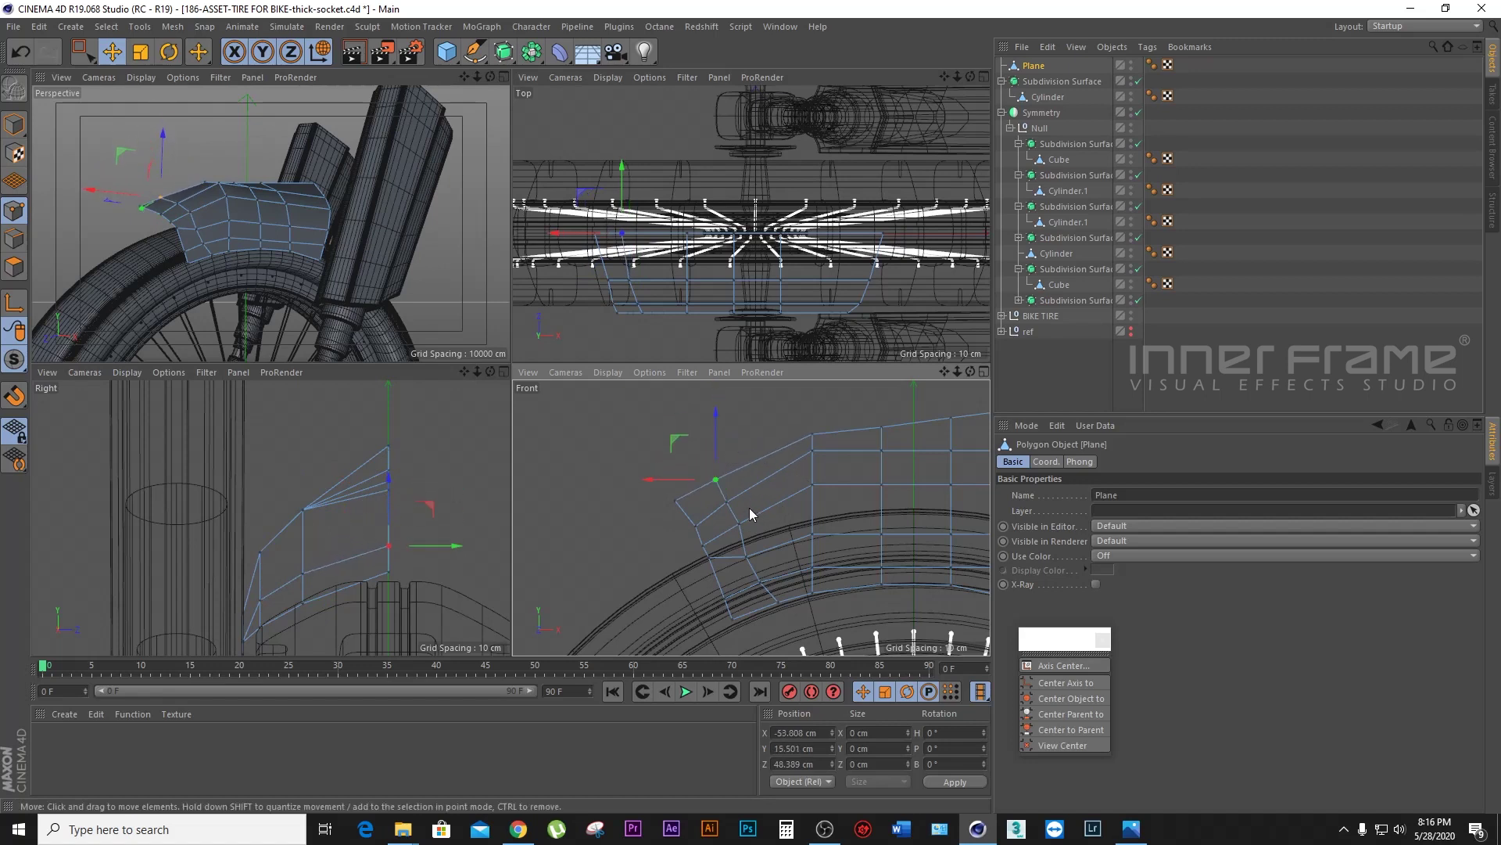
pyautogui.click(710, 559)
pyautogui.moveTo(710, 505); pyautogui.dragTo(718, 524)
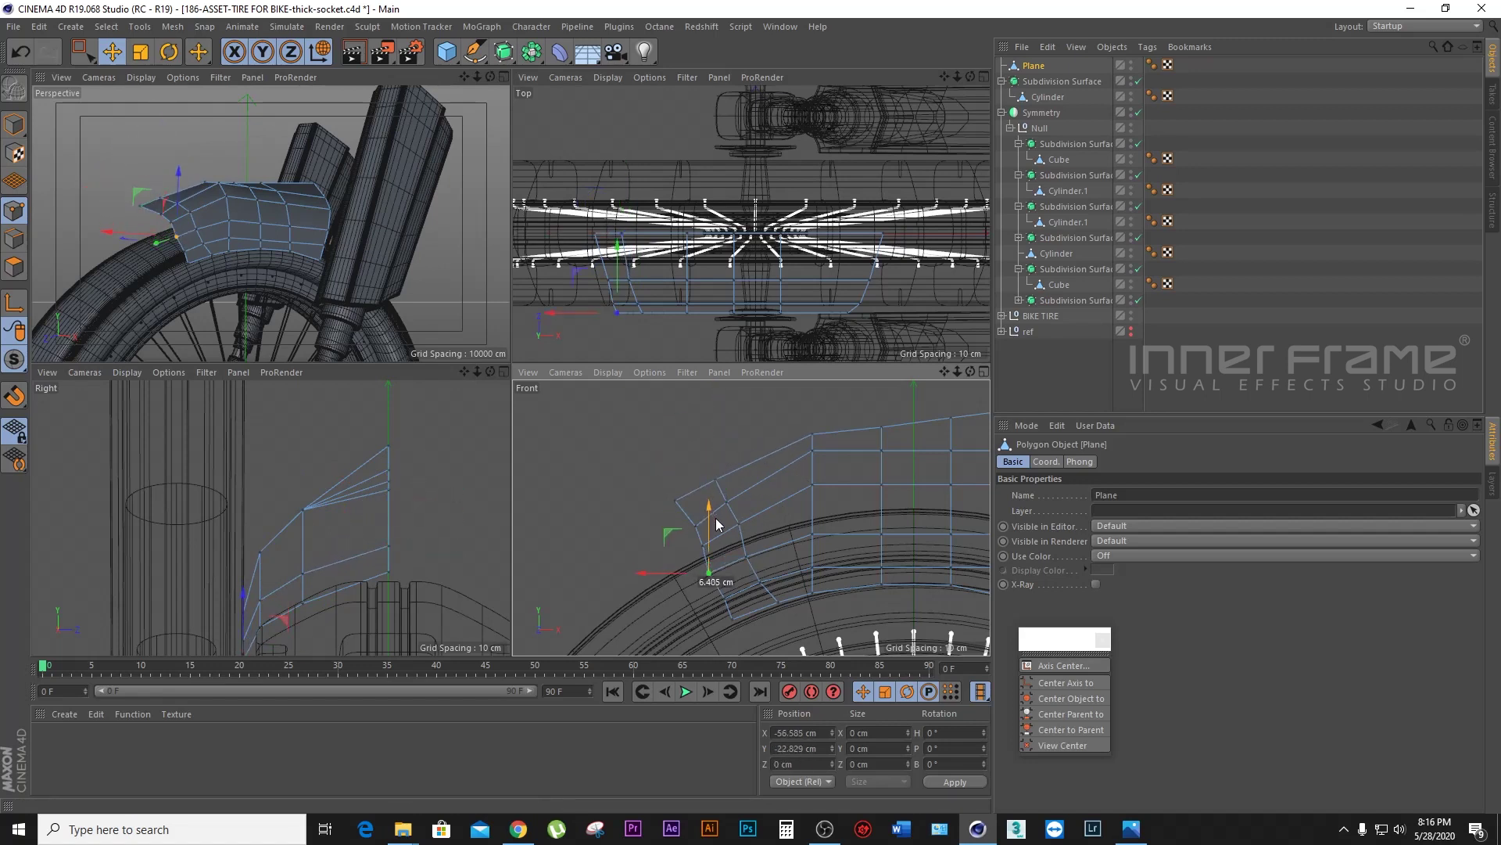
pyautogui.moveTo(686, 573)
pyautogui.mouseDown()
pyautogui.moveTo(671, 545)
pyautogui.moveTo(697, 496)
pyautogui.mouseUp()
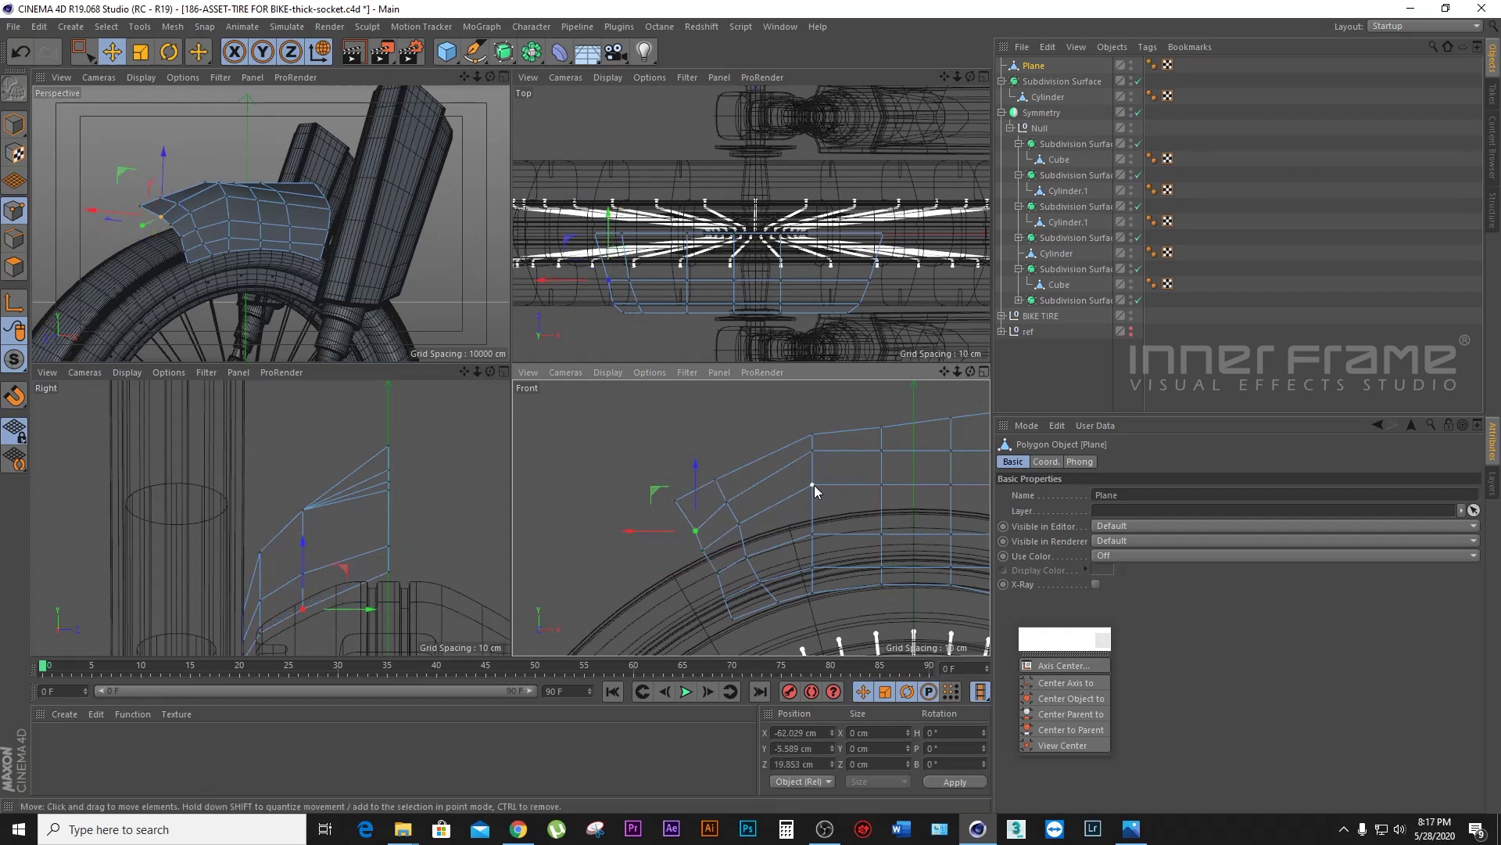
# Step: Lower the left upper-row vertex about 12.8 cm and shift a right-column vertex about 6 cm
pyautogui.click(881, 451)
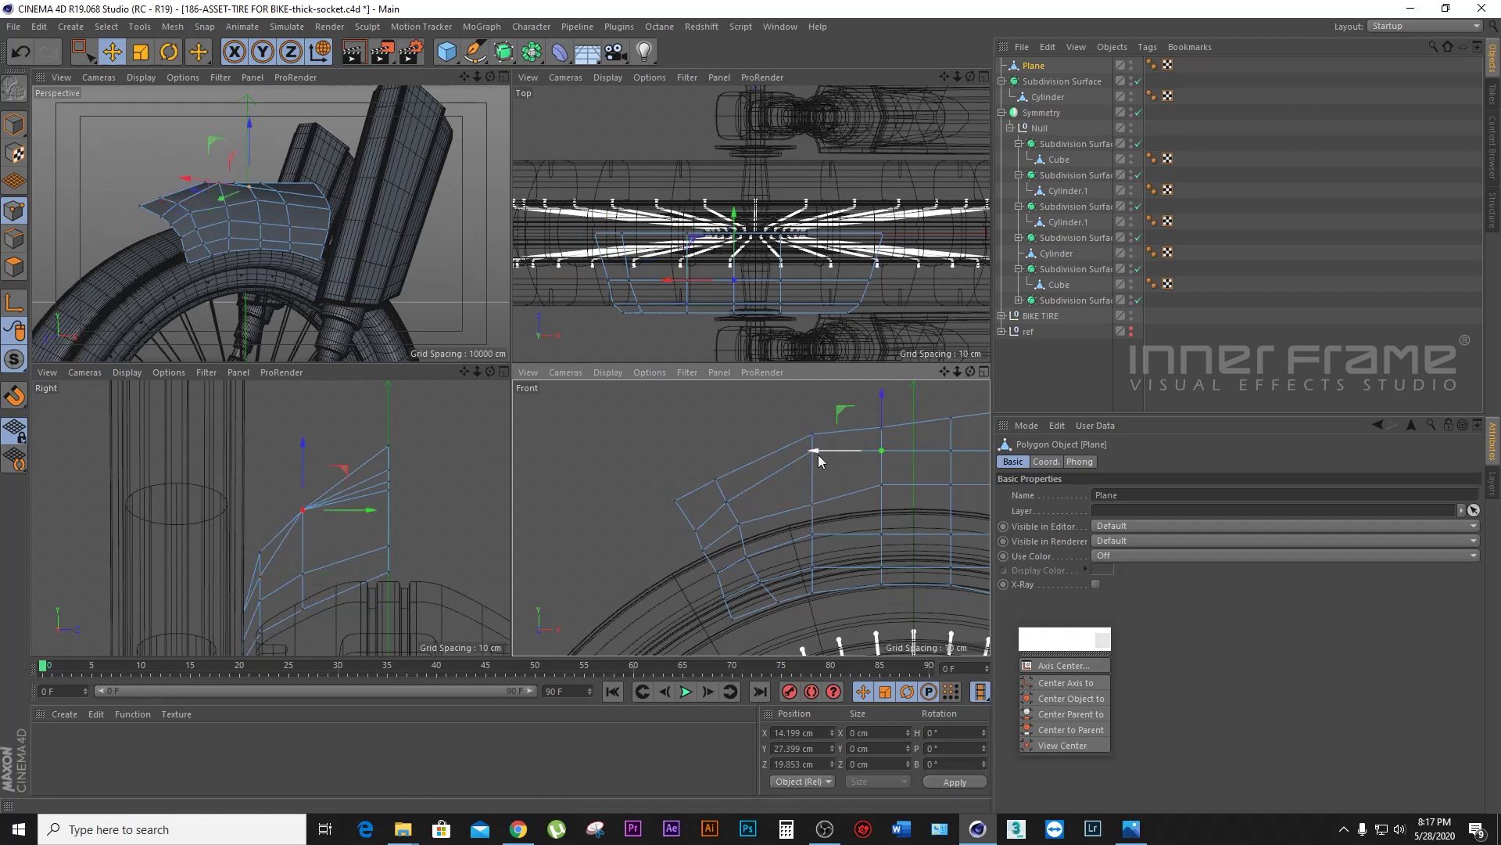
pyautogui.click(813, 451)
pyautogui.moveTo(814, 409); pyautogui.dragTo(821, 430)
pyautogui.click(938, 488)
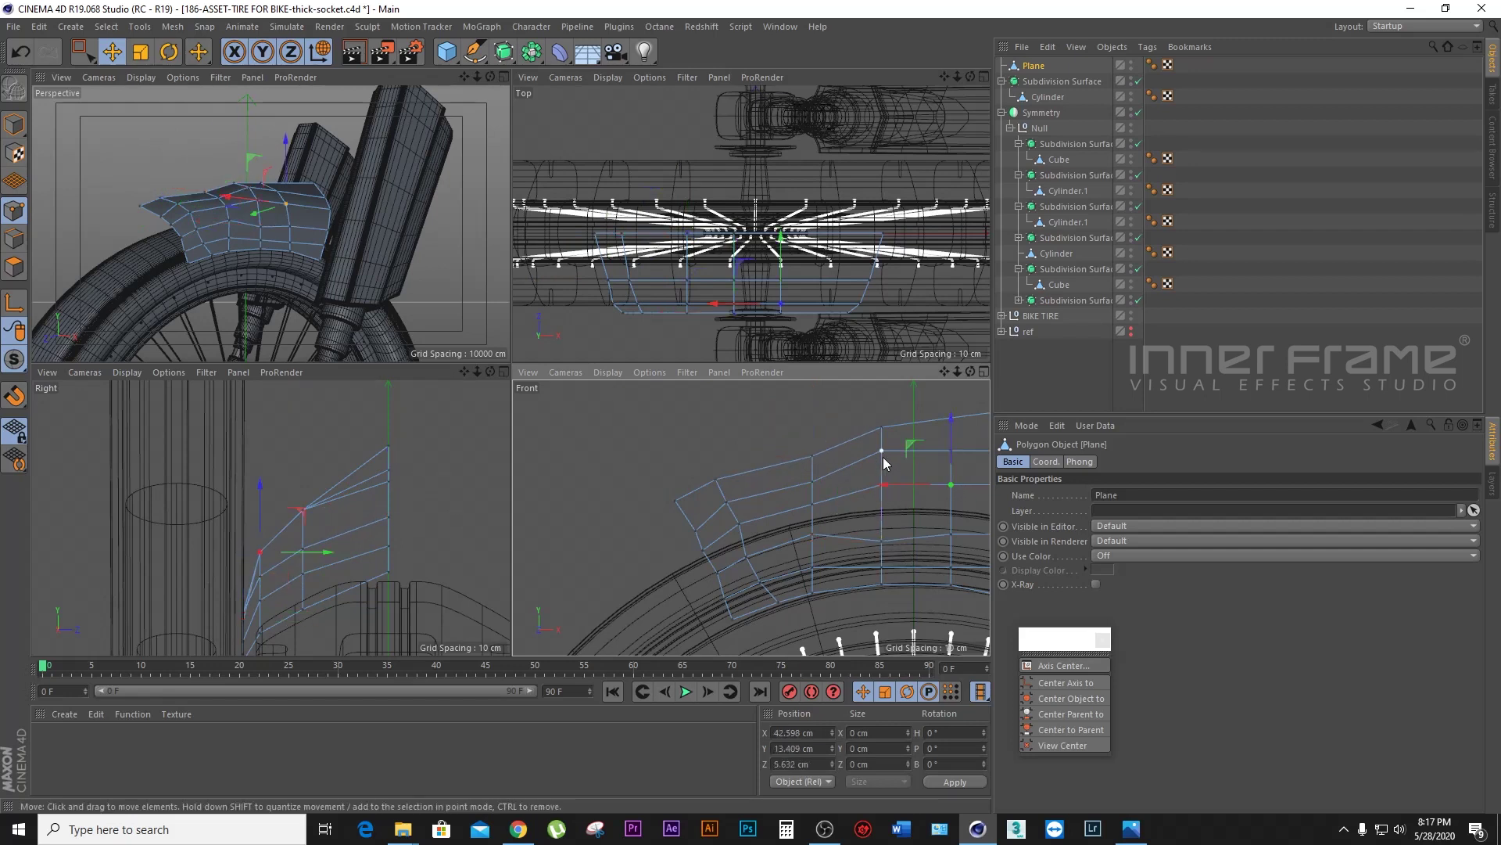
pyautogui.click(886, 431)
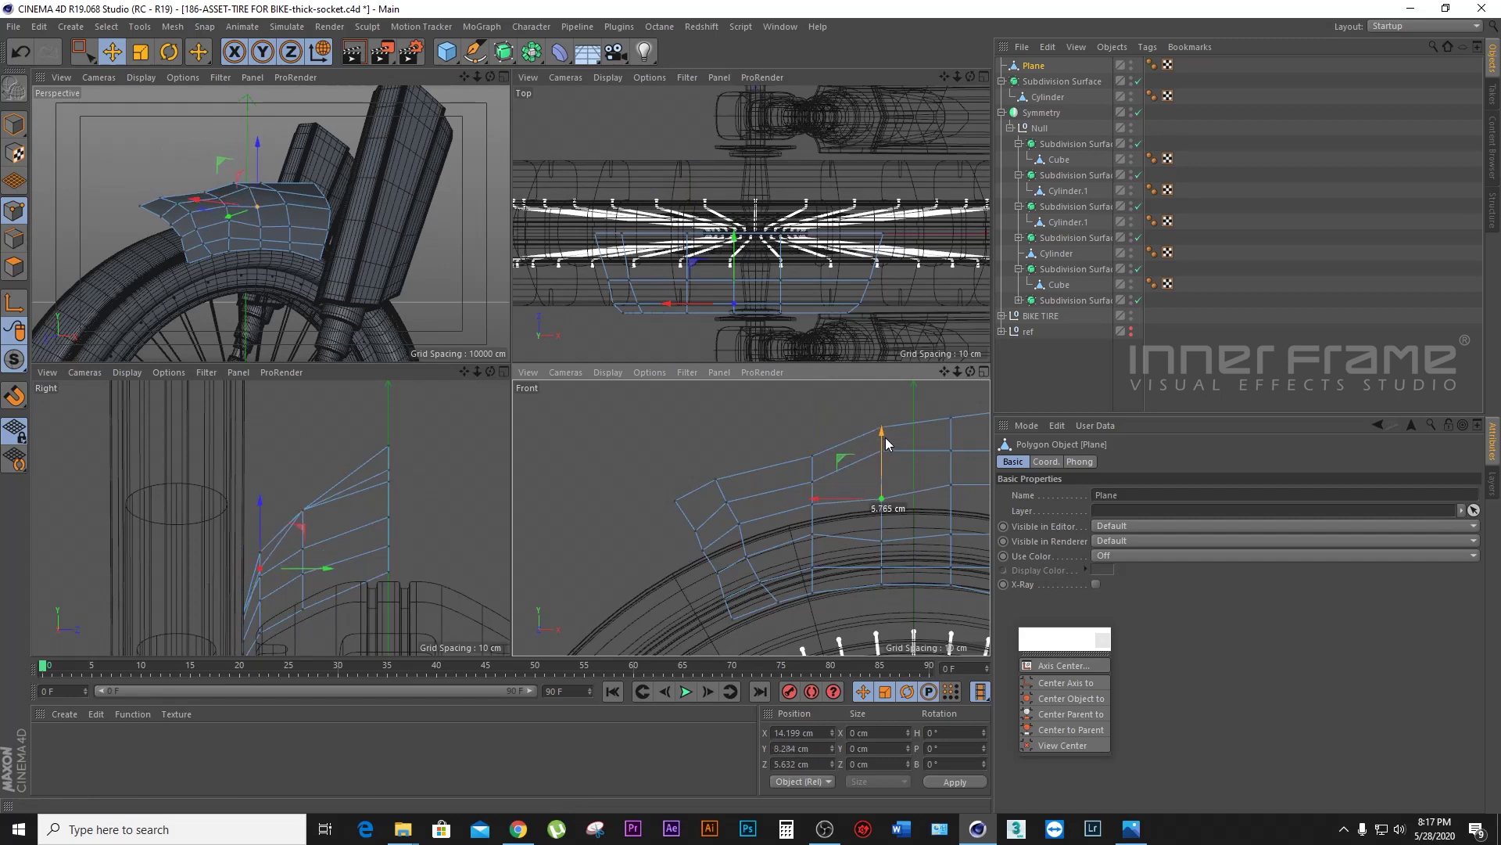
pyautogui.click(882, 431)
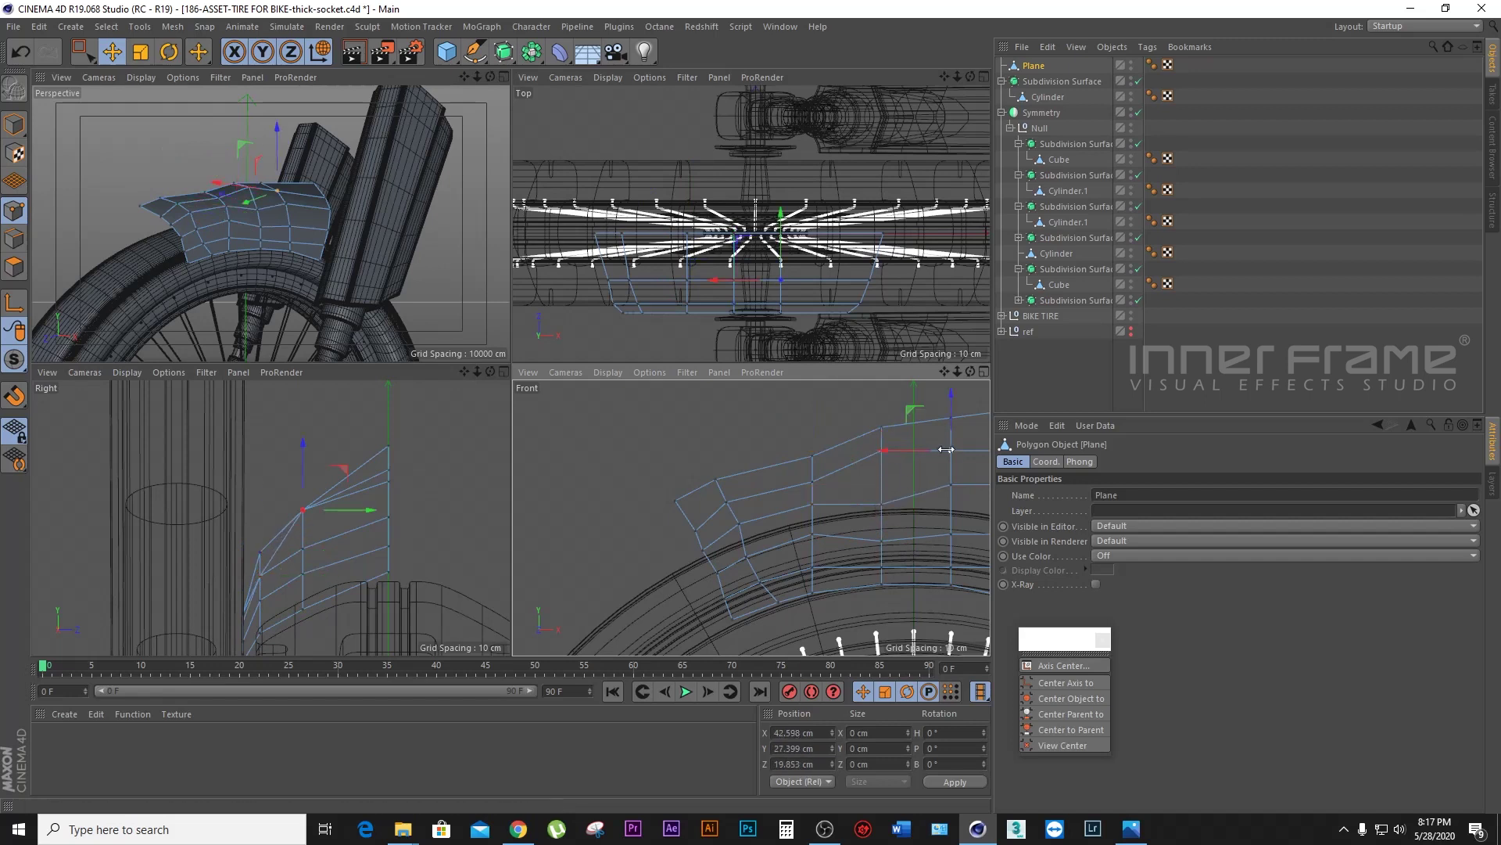
pyautogui.click(885, 439)
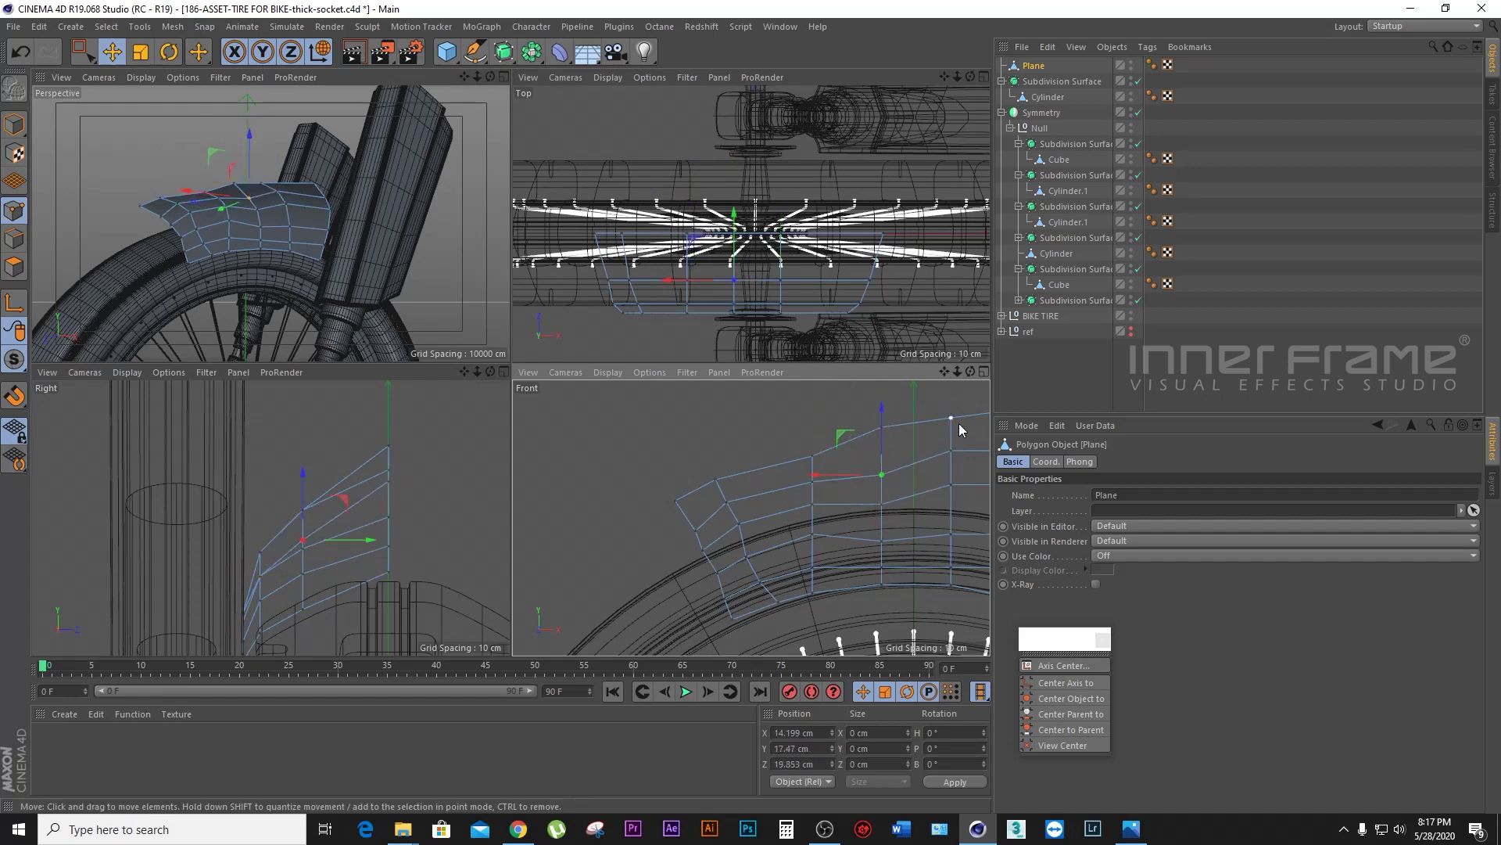
pyautogui.click(881, 426)
pyautogui.moveTo(882, 419); pyautogui.dragTo(886, 425)
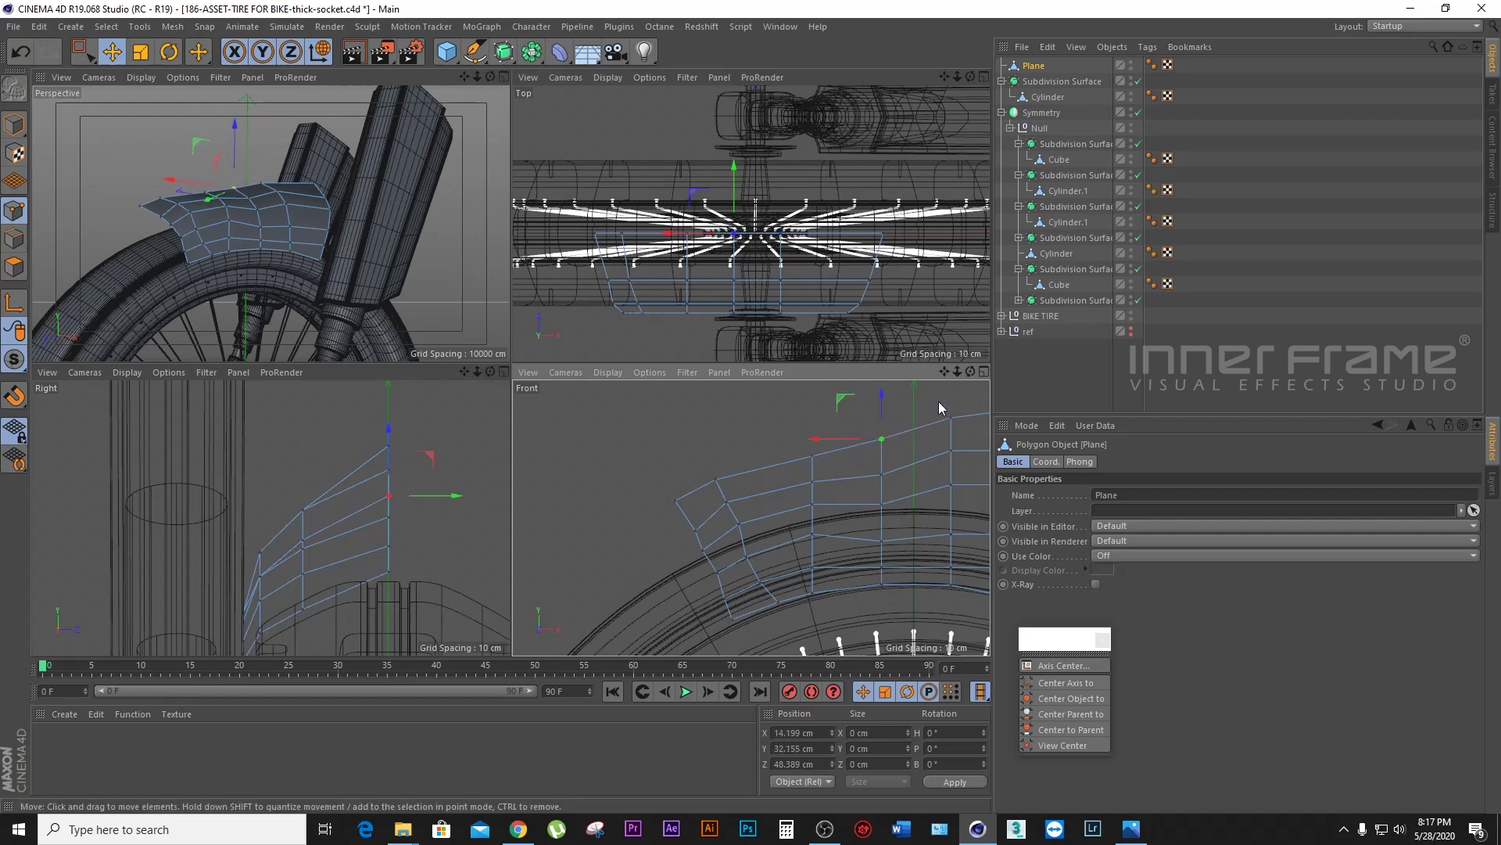
# Step: Lower the right-end and lower-left vertices slightly so the profile traces the tire
pyautogui.keyDown('alt'); pyautogui.moveTo(939, 420); pyautogui.dragTo(722, 423, button='middle'); pyautogui.keyUp('alt')
pyautogui.click(740, 485)
pyautogui.moveTo(743, 435); pyautogui.dragTo(743, 446)
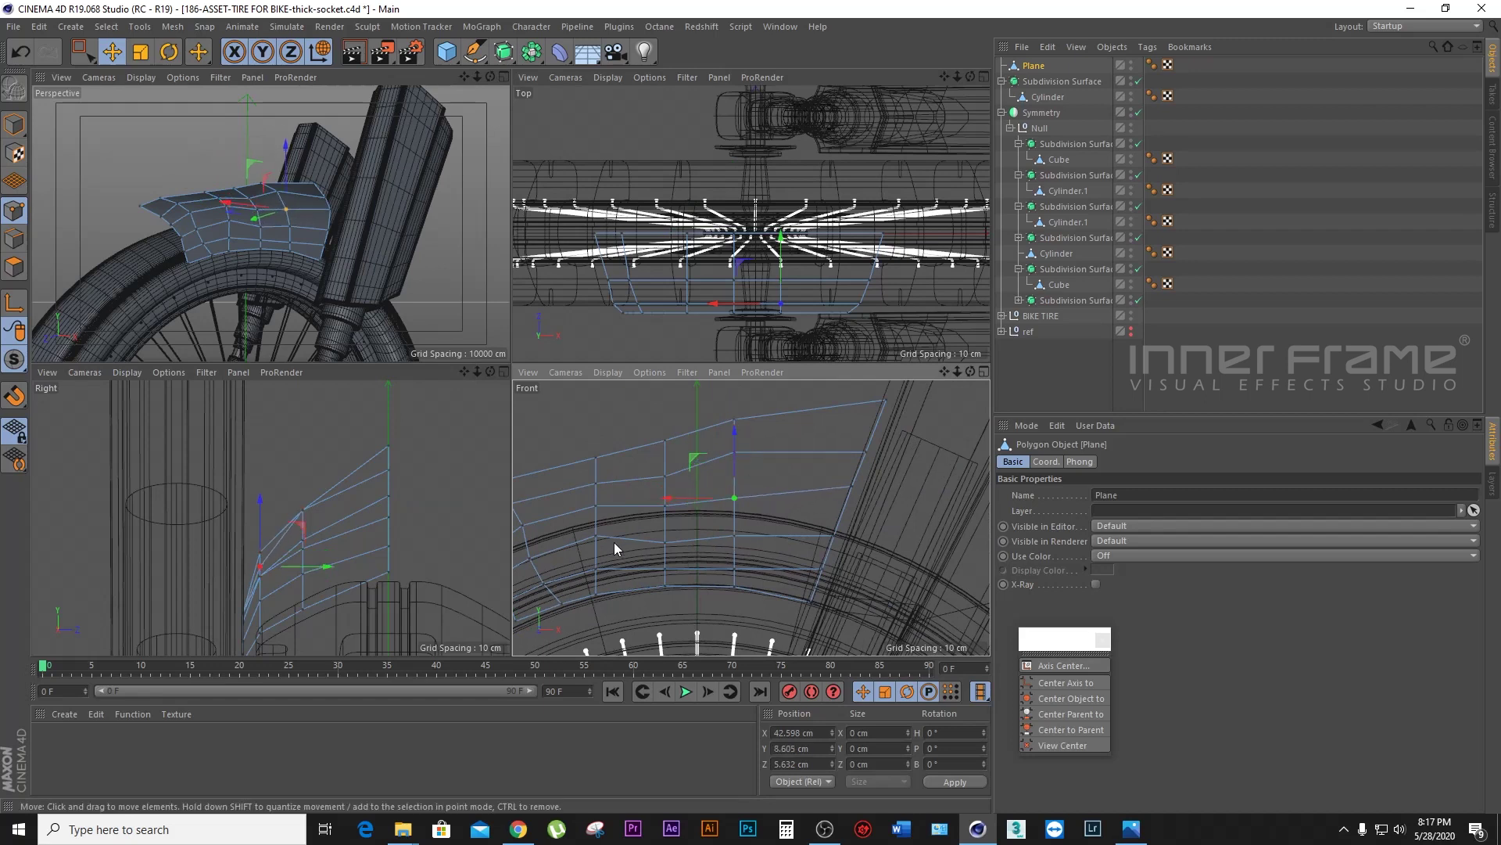
pyautogui.click(596, 538)
pyautogui.moveTo(739, 454); pyautogui.dragTo(739, 467)
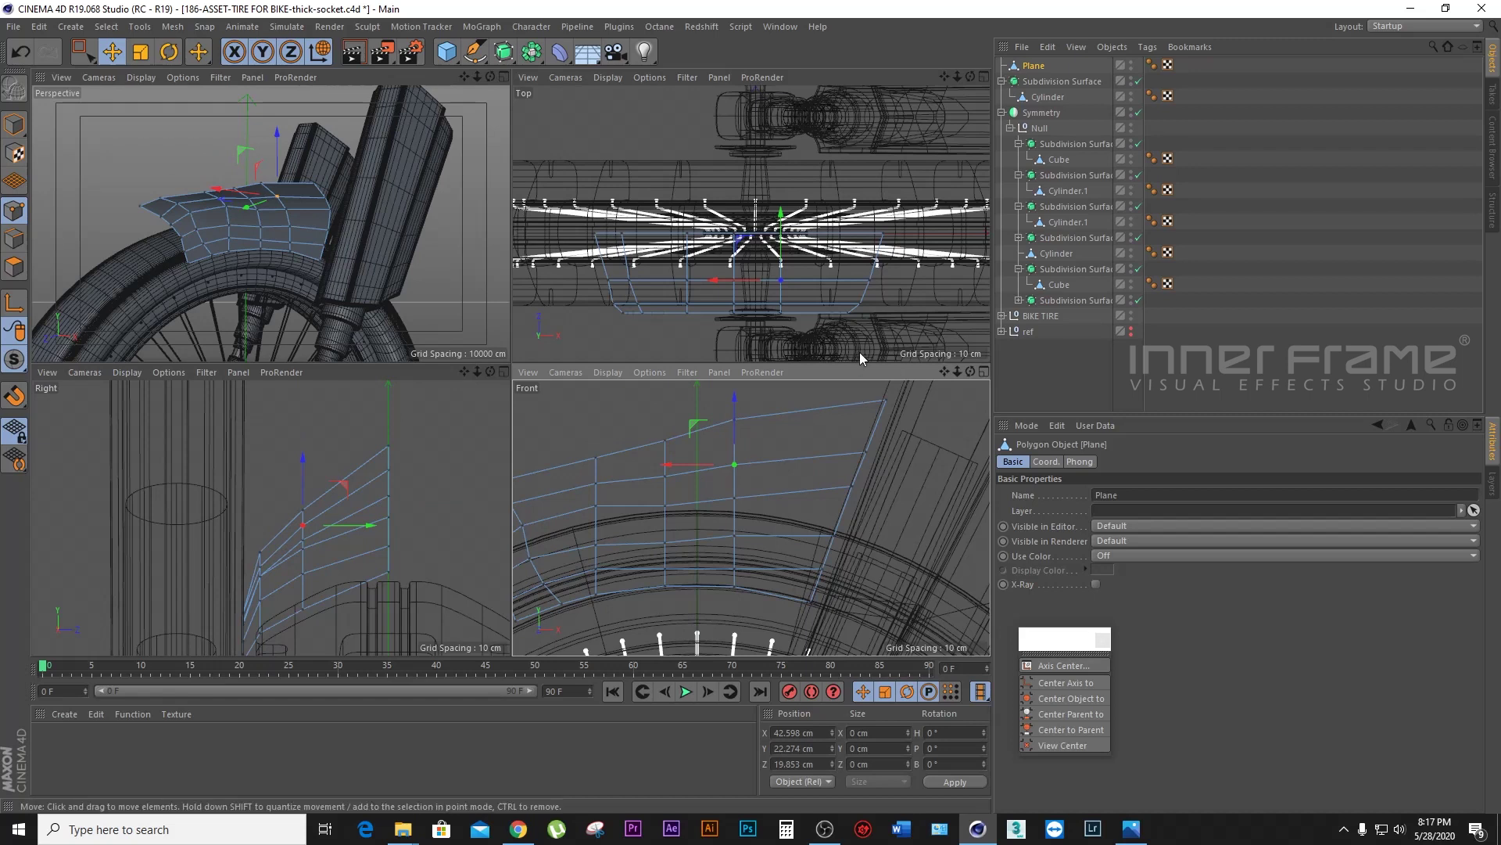
pyautogui.moveTo(243, 149)
pyautogui.keyDown('alt'); pyautogui.mouseDown()
pyautogui.moveTo(271, 223)
pyautogui.moveTo(297, 211)
pyautogui.mouseUp(); pyautogui.keyUp('alt')
pyautogui.moveTo(945, 371)
pyautogui.mouseDown()
pyautogui.moveTo(751, 518)
pyautogui.moveTo(695, 528)
pyautogui.mouseUp()
pyautogui.click(678, 483)
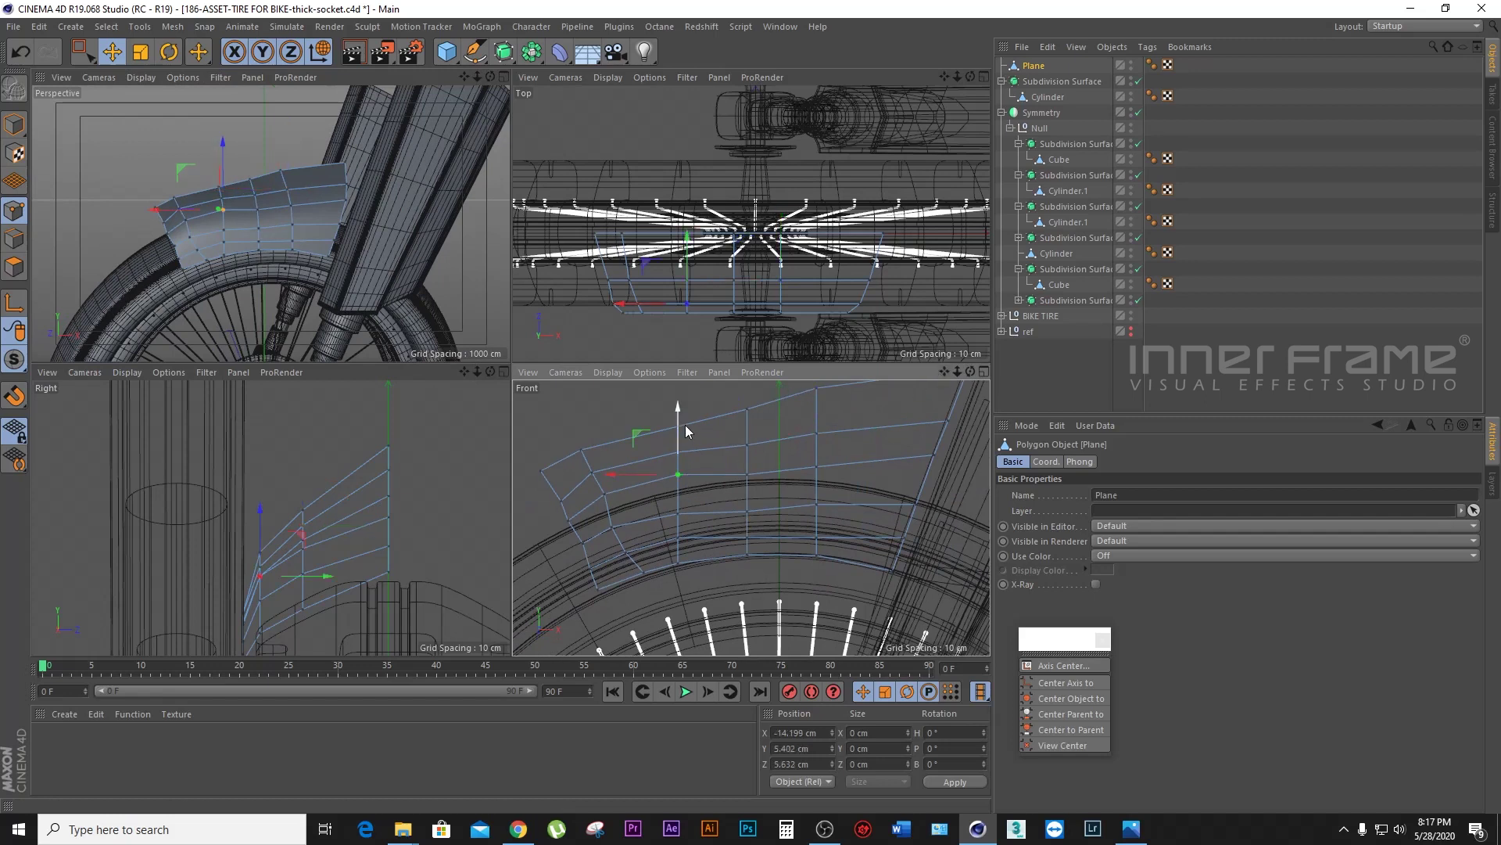
# Step: Nudge the fender's lower-left vertices up and sideways to follow the tire
pyautogui.click(606, 506)
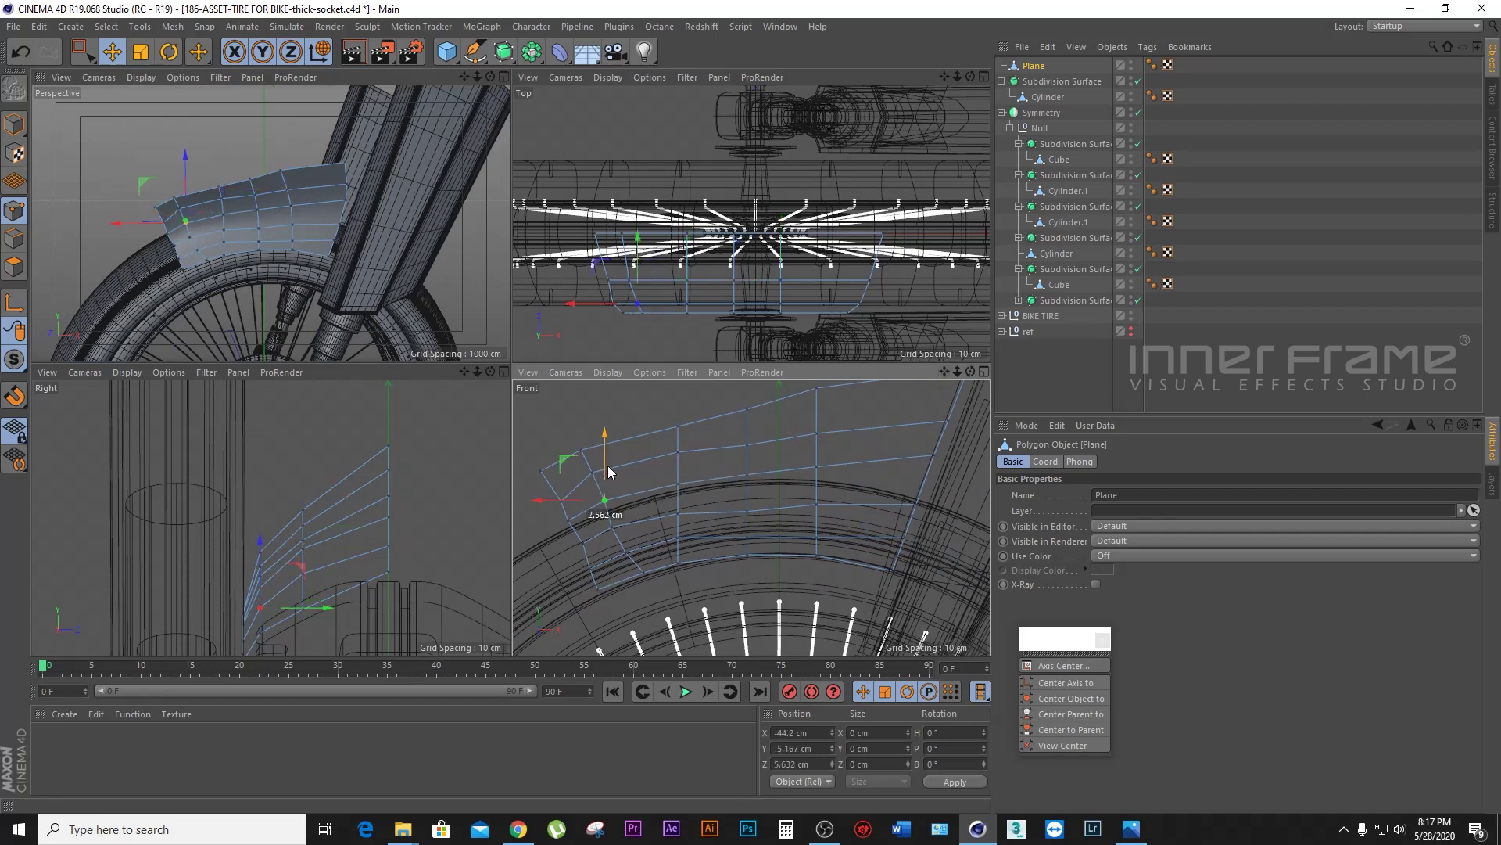
pyautogui.click(646, 573)
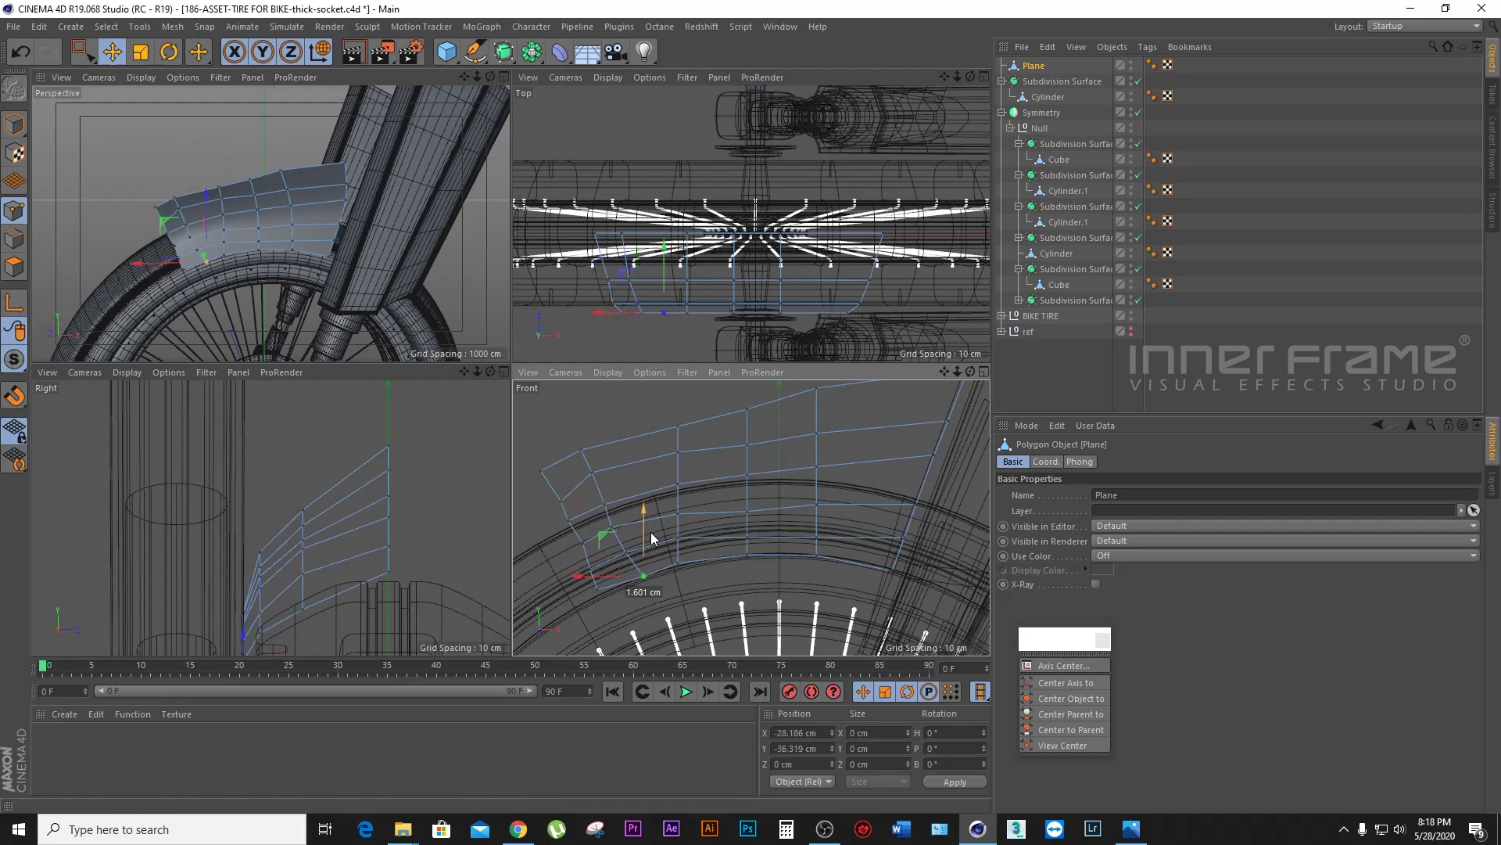
pyautogui.click(598, 594)
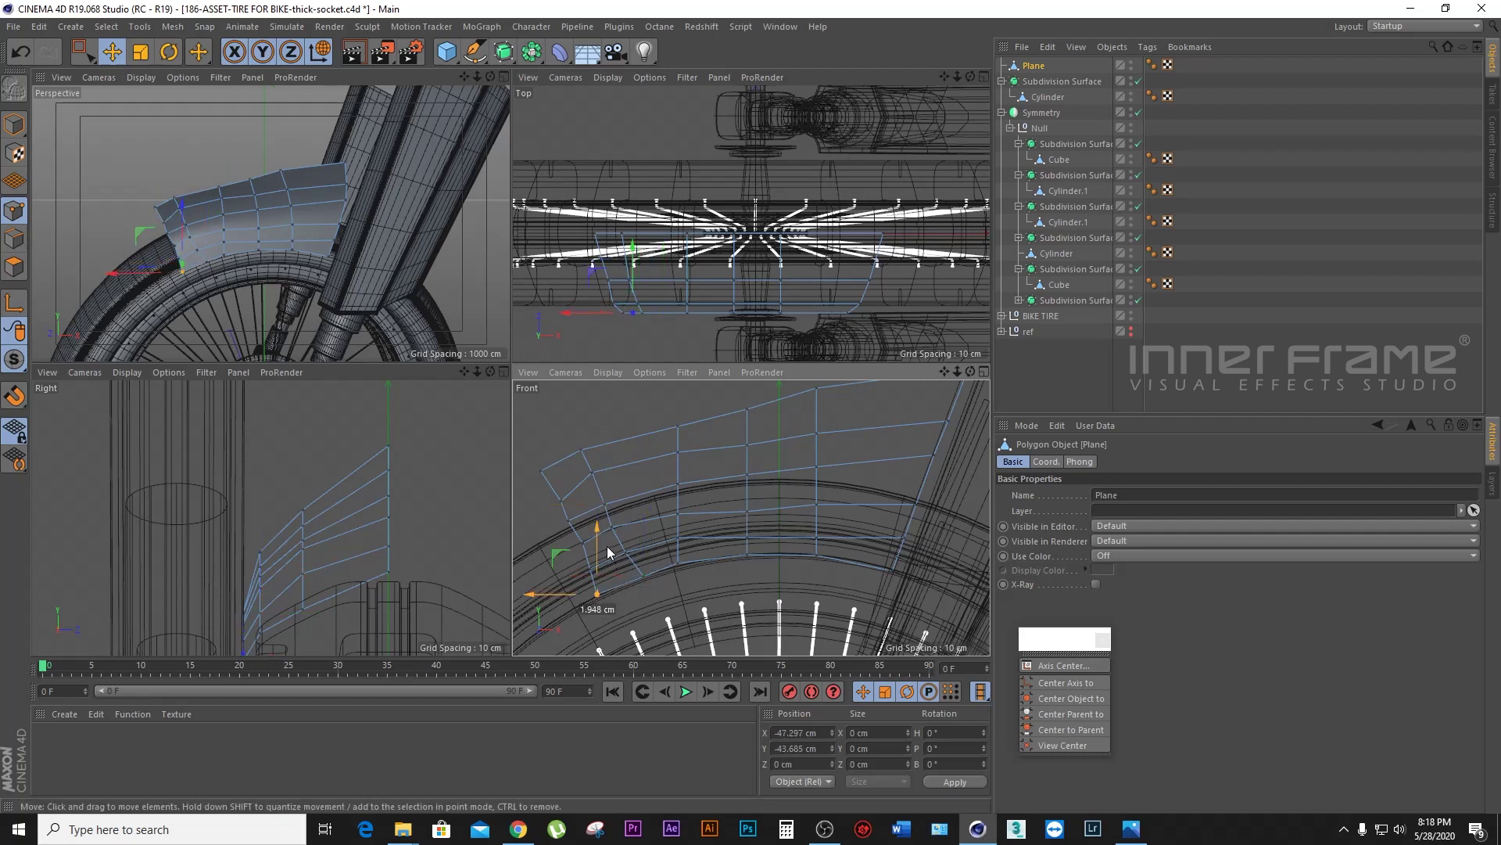
pyautogui.moveTo(589, 579); pyautogui.dragTo(554, 579)
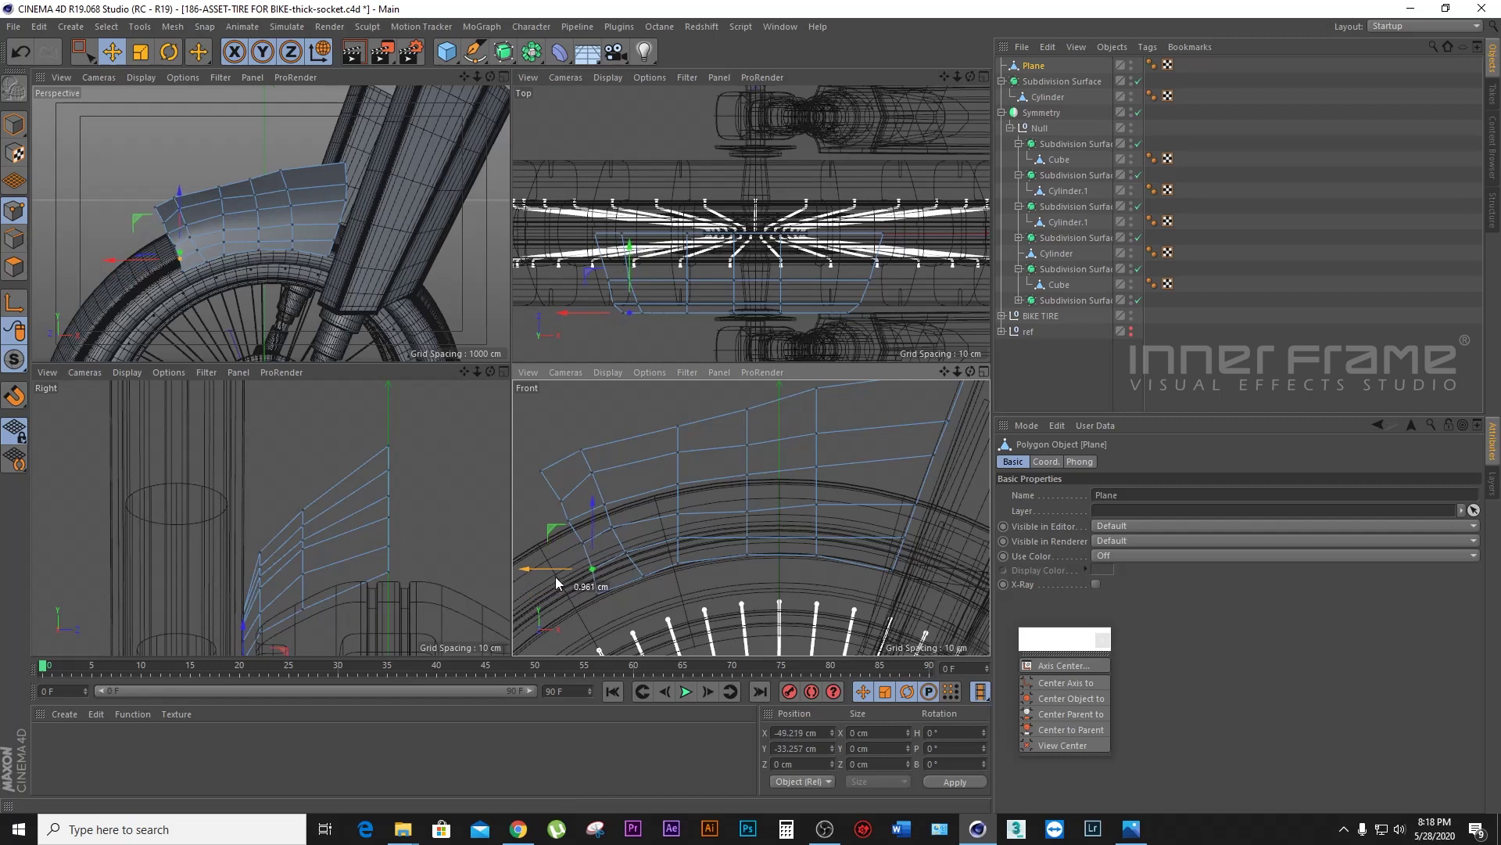
pyautogui.click(542, 524)
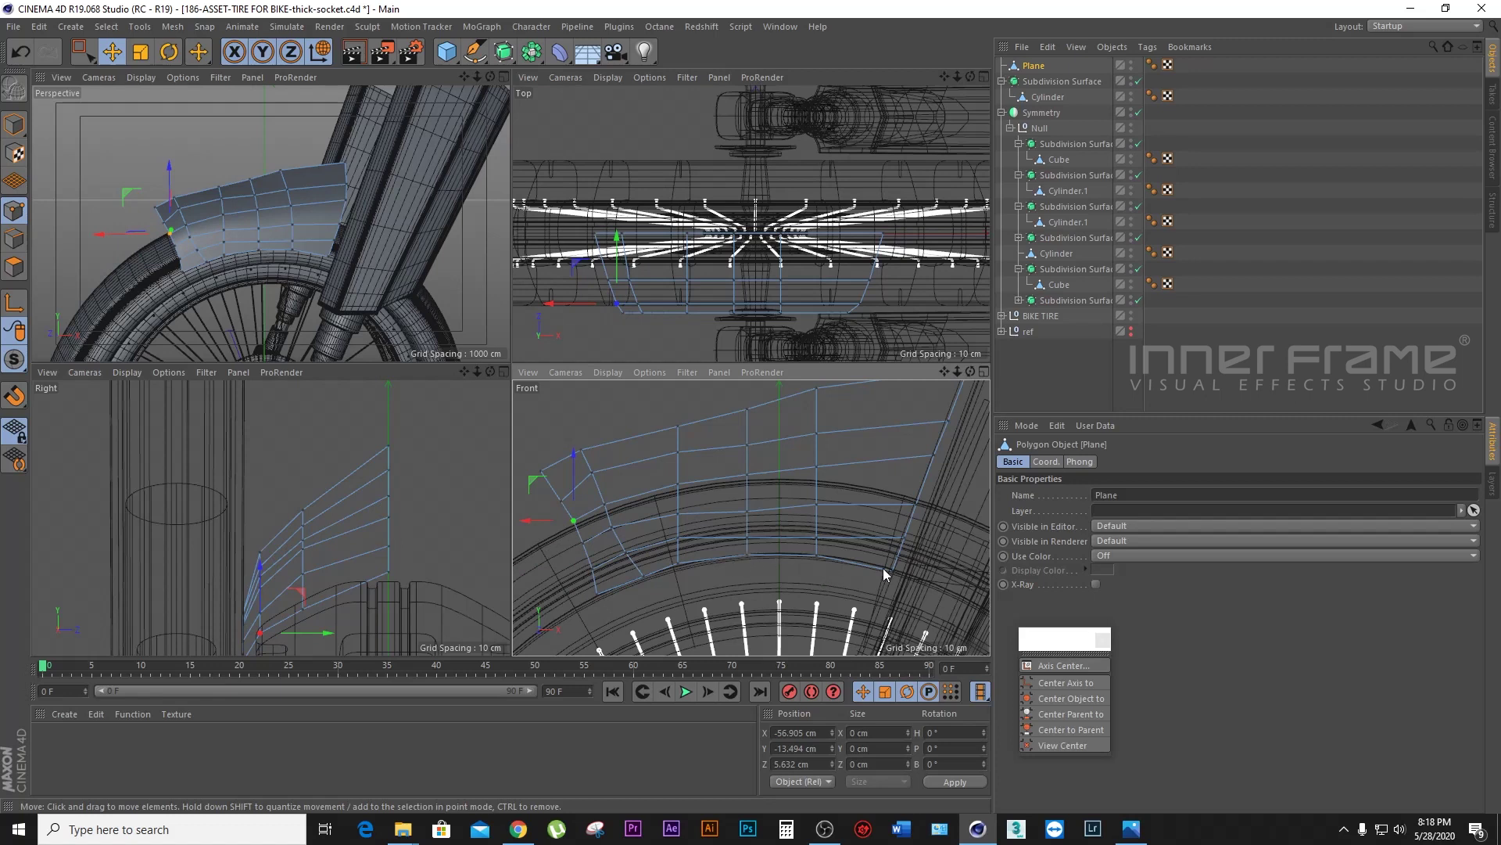
pyautogui.click(677, 538)
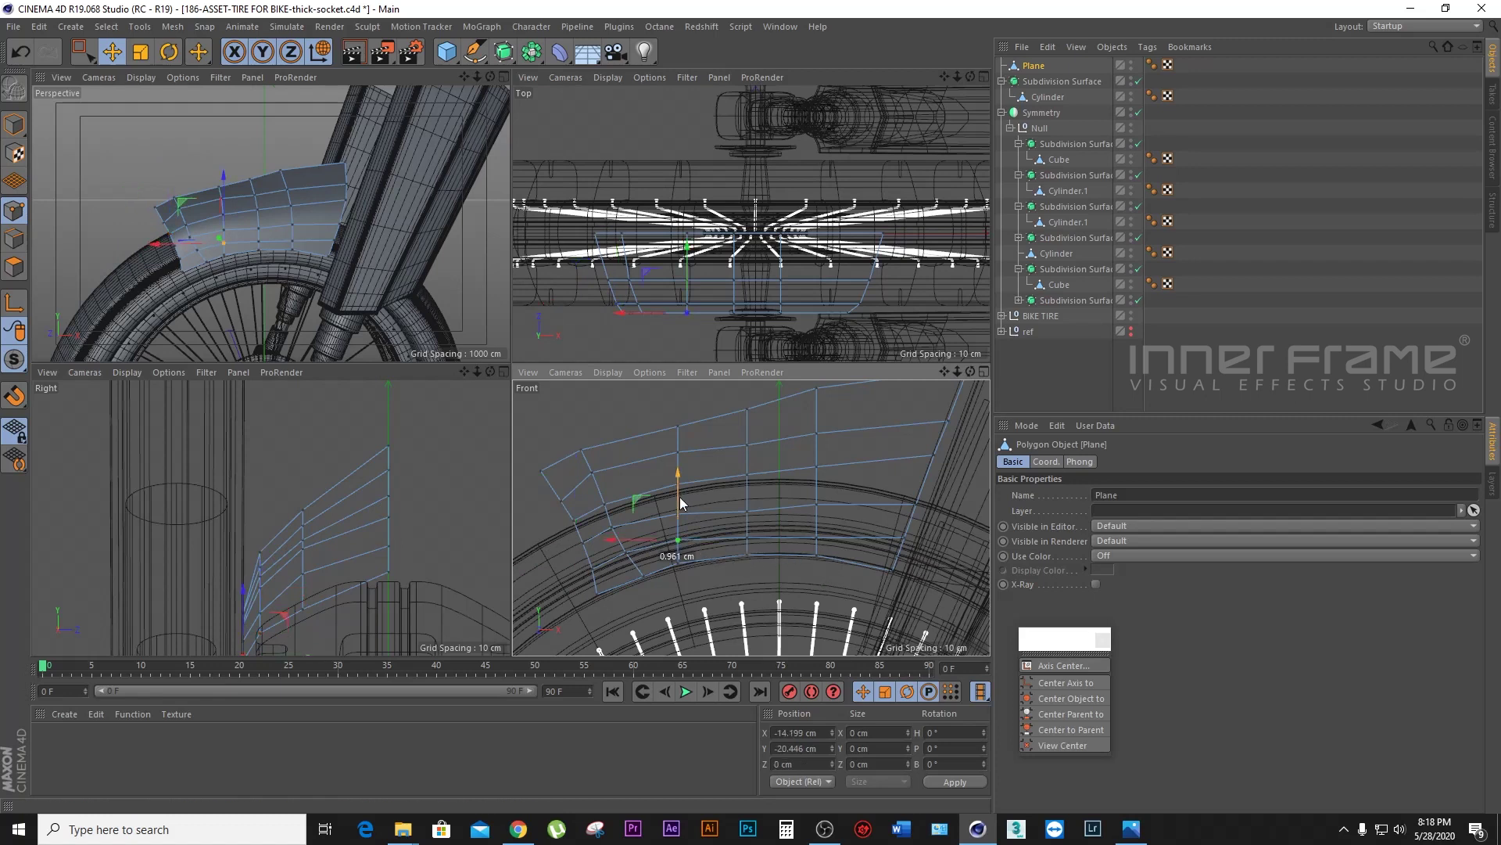
pyautogui.click(628, 559)
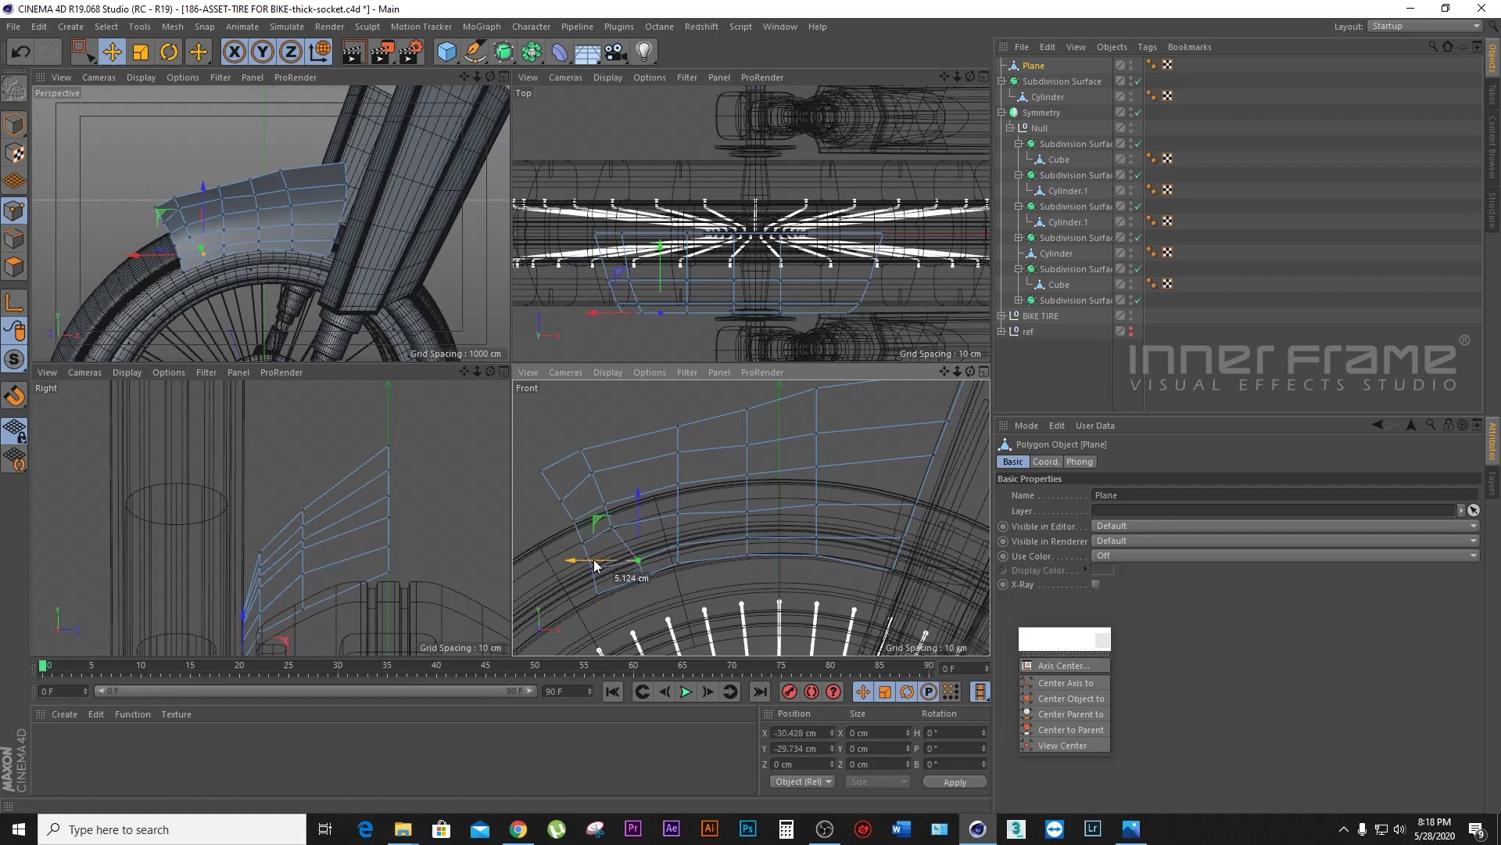
pyautogui.moveTo(636, 519)
pyautogui.mouseDown()
pyautogui.moveTo(592, 554)
pyautogui.moveTo(640, 483)
pyautogui.mouseUp()
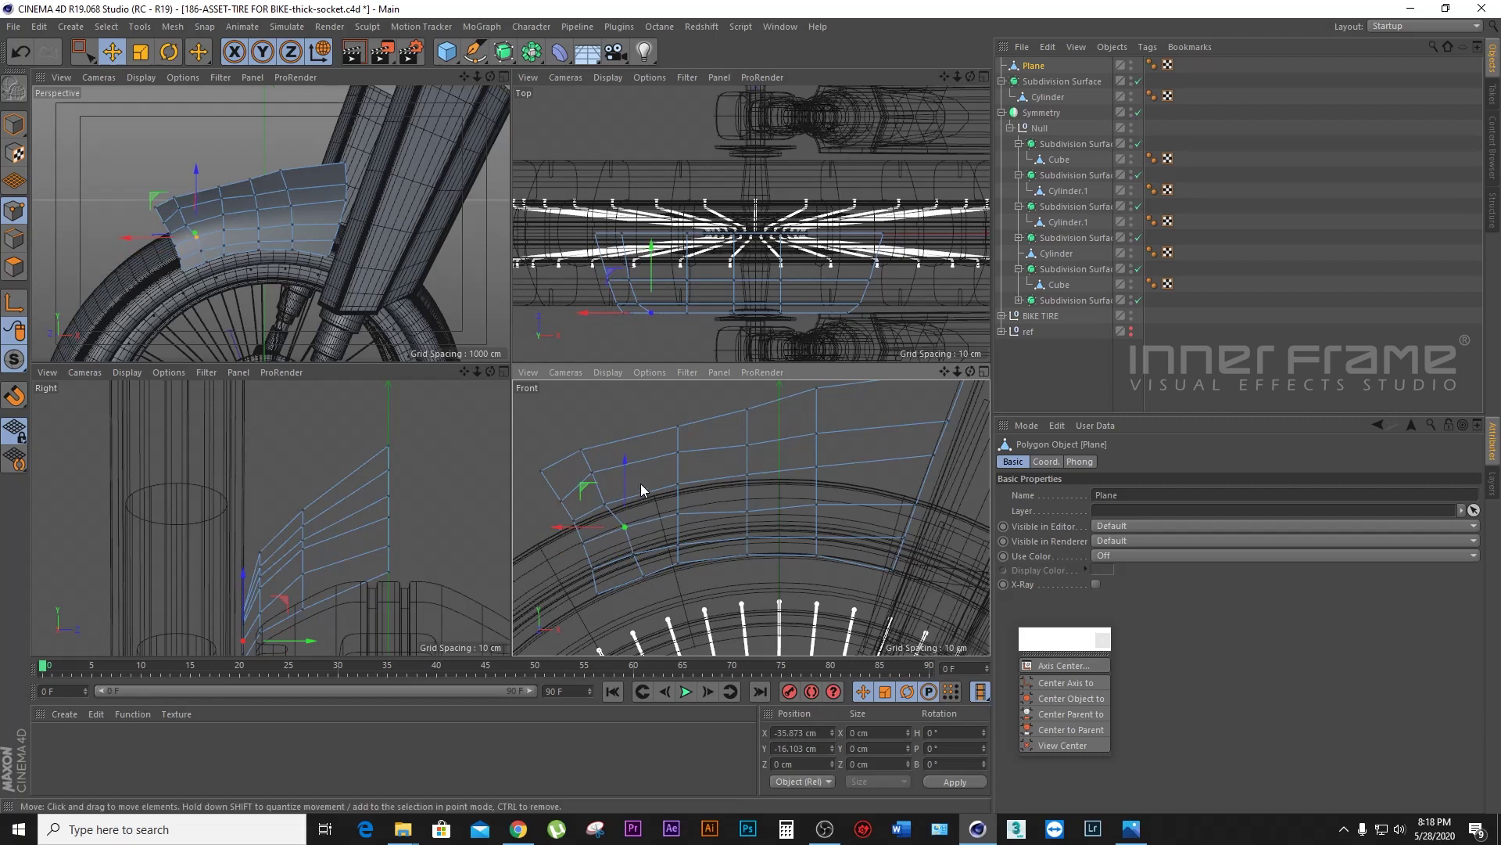
# Step: Refine lower-row vertices and raise the right-edge vertex slightly
pyautogui.click(678, 516)
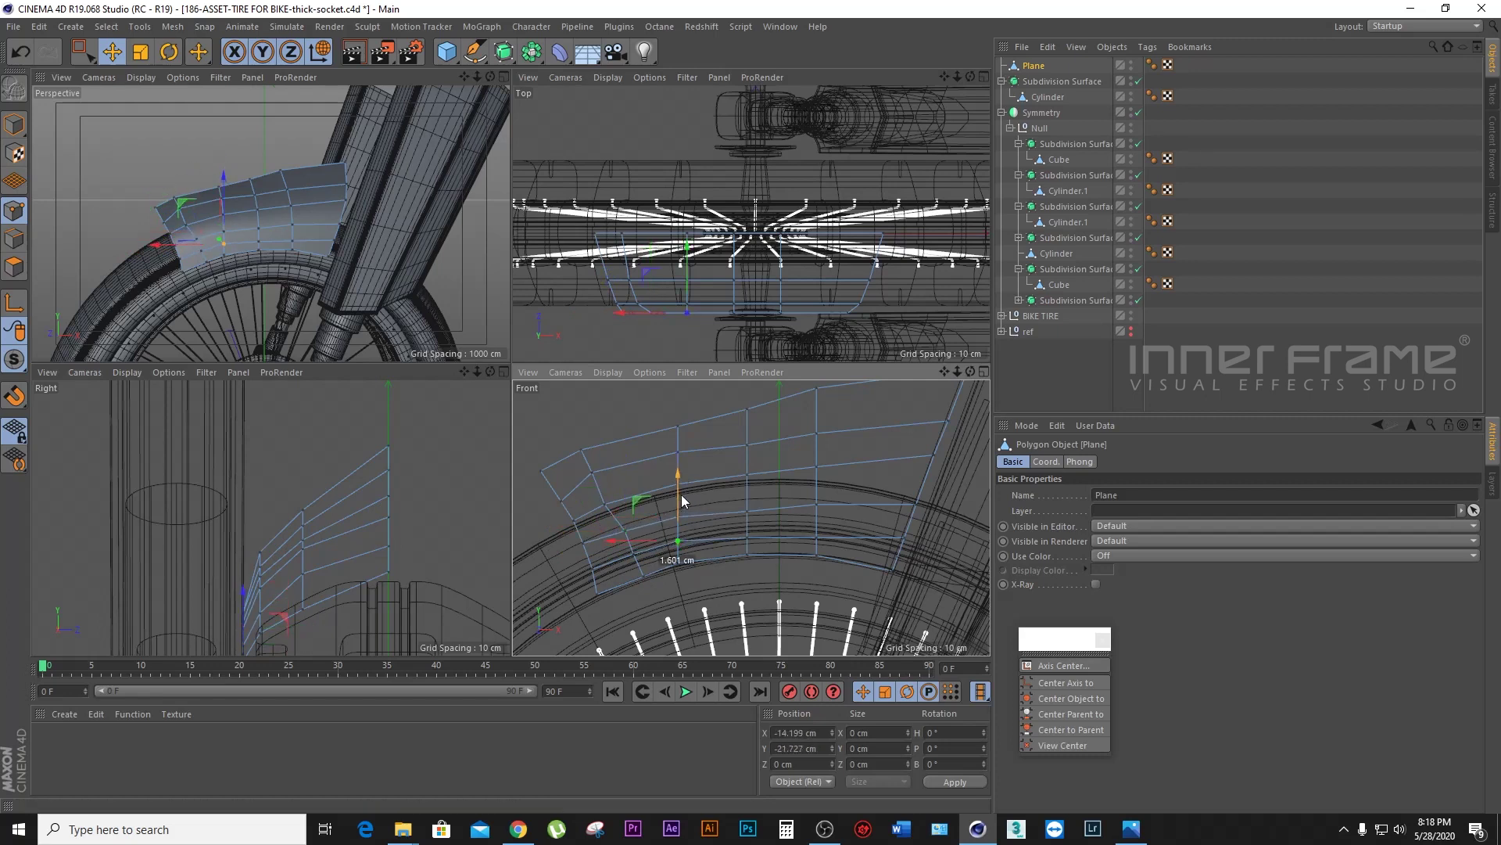
pyautogui.click(746, 538)
pyautogui.click(816, 532)
pyautogui.moveTo(817, 495); pyautogui.dragTo(816, 494)
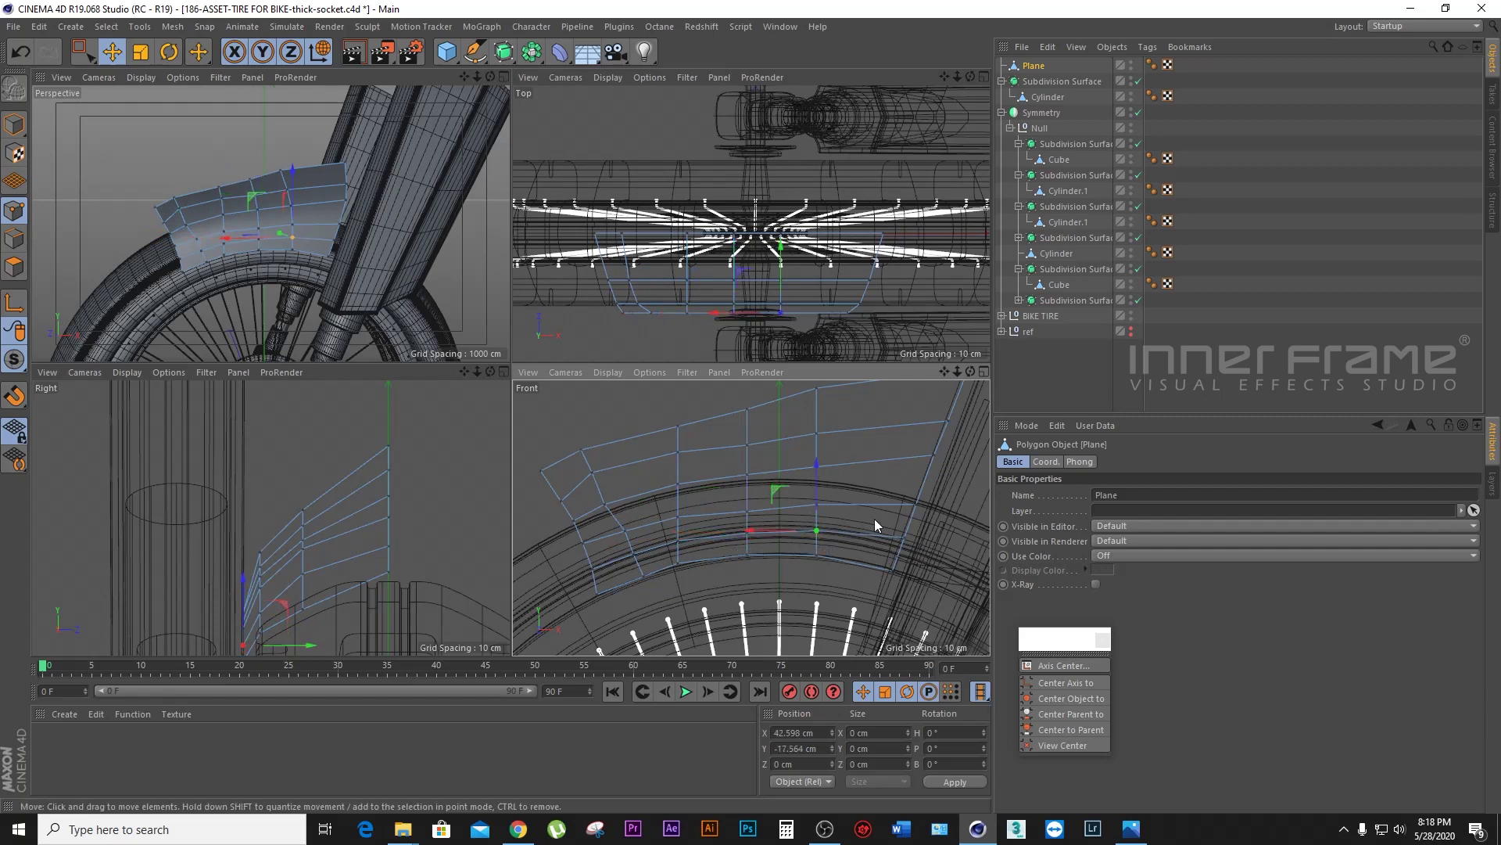
pyautogui.click(747, 467)
pyautogui.click(816, 476)
pyautogui.click(817, 504)
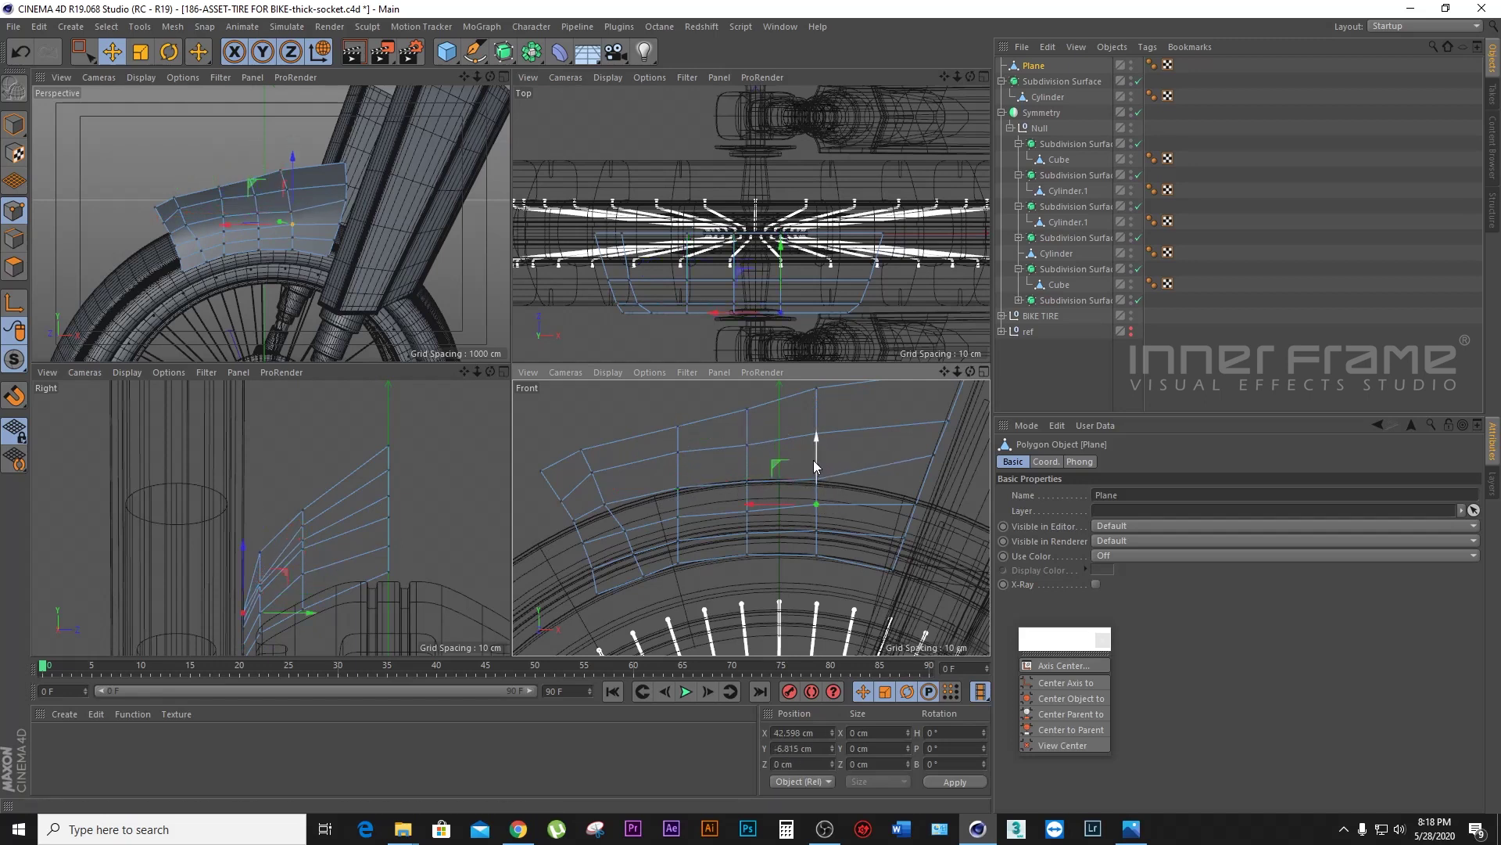
pyautogui.click(931, 457)
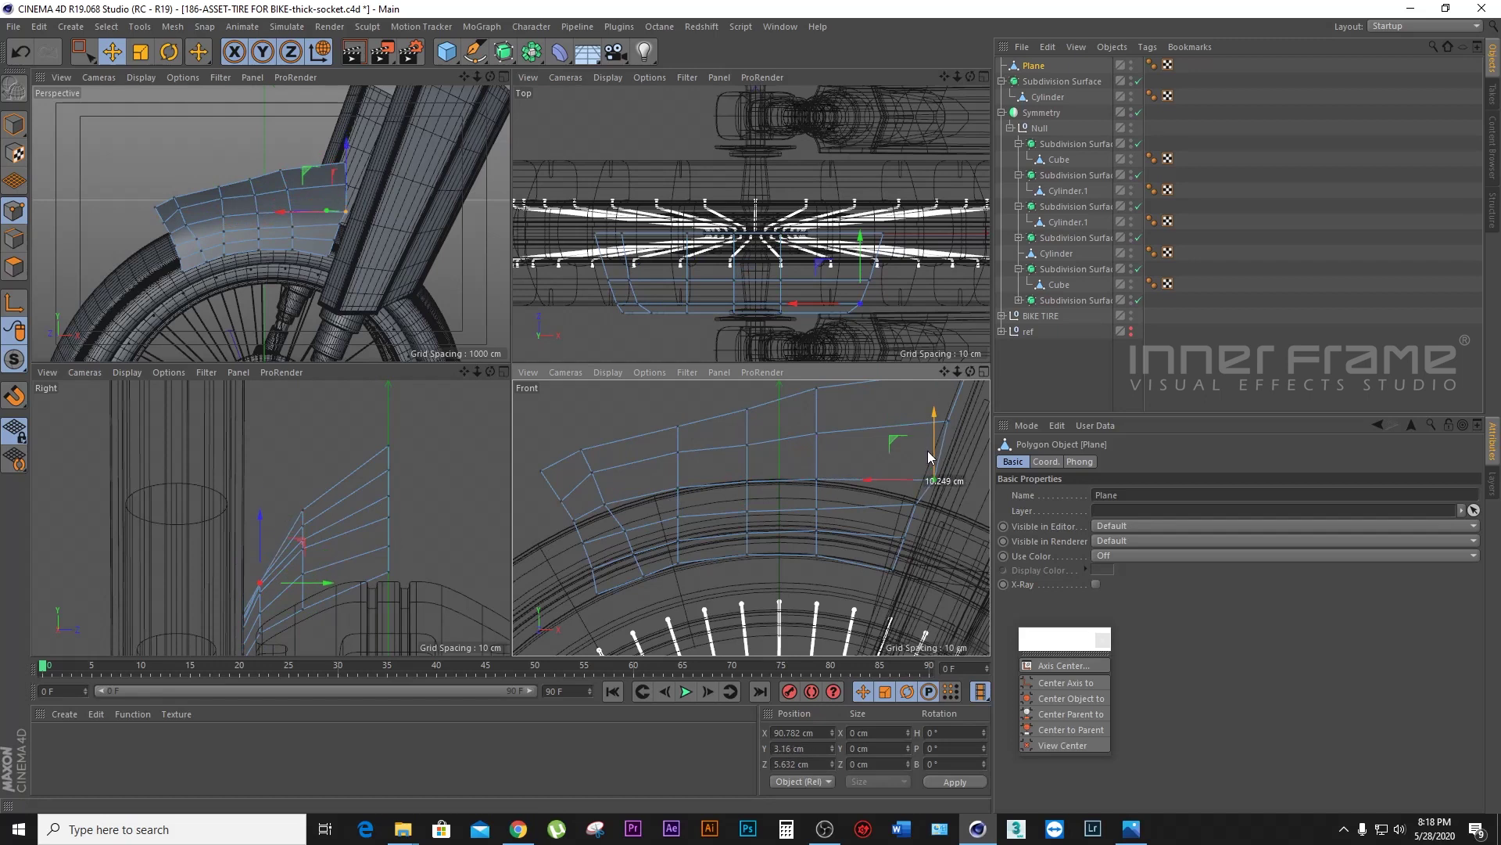
pyautogui.moveTo(921, 442); pyautogui.dragTo(891, 475)
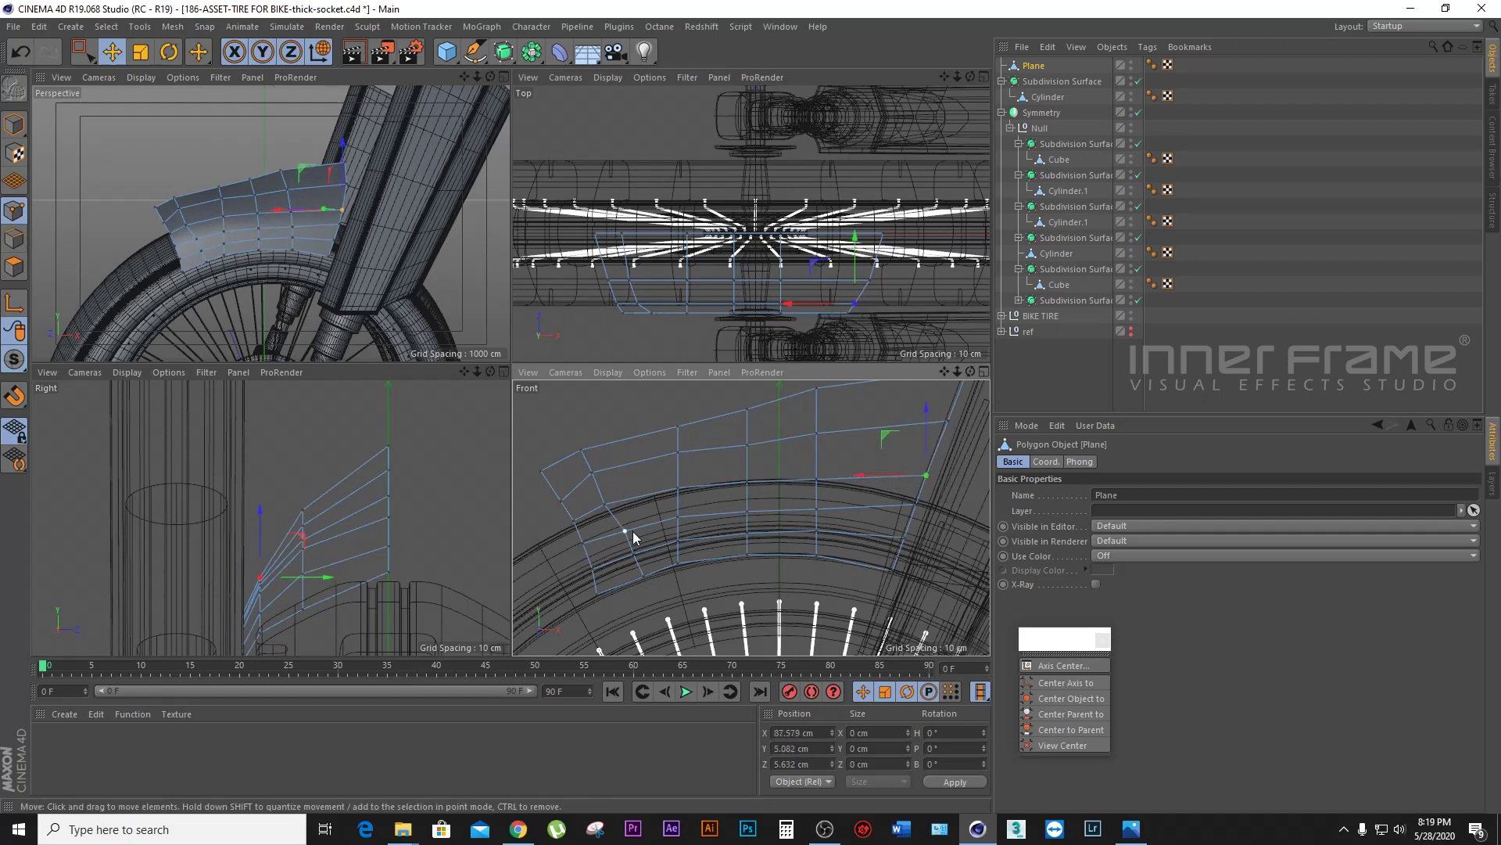
# Step: Adjust the left-end vertices, pulling the left corner outward and down
pyautogui.click(635, 556)
pyautogui.moveTo(598, 560); pyautogui.dragTo(599, 559)
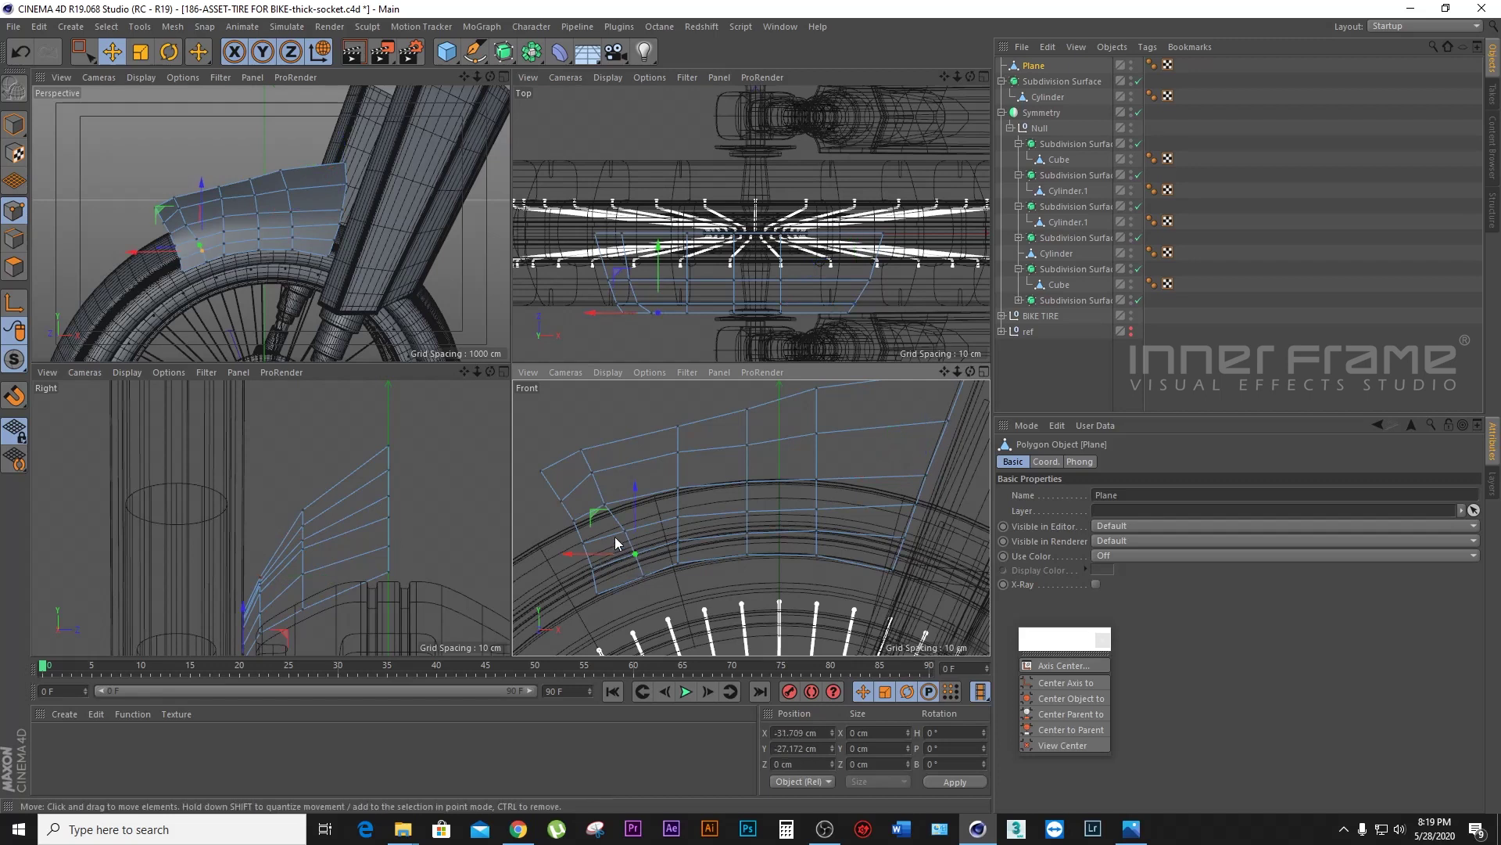
pyautogui.click(605, 504)
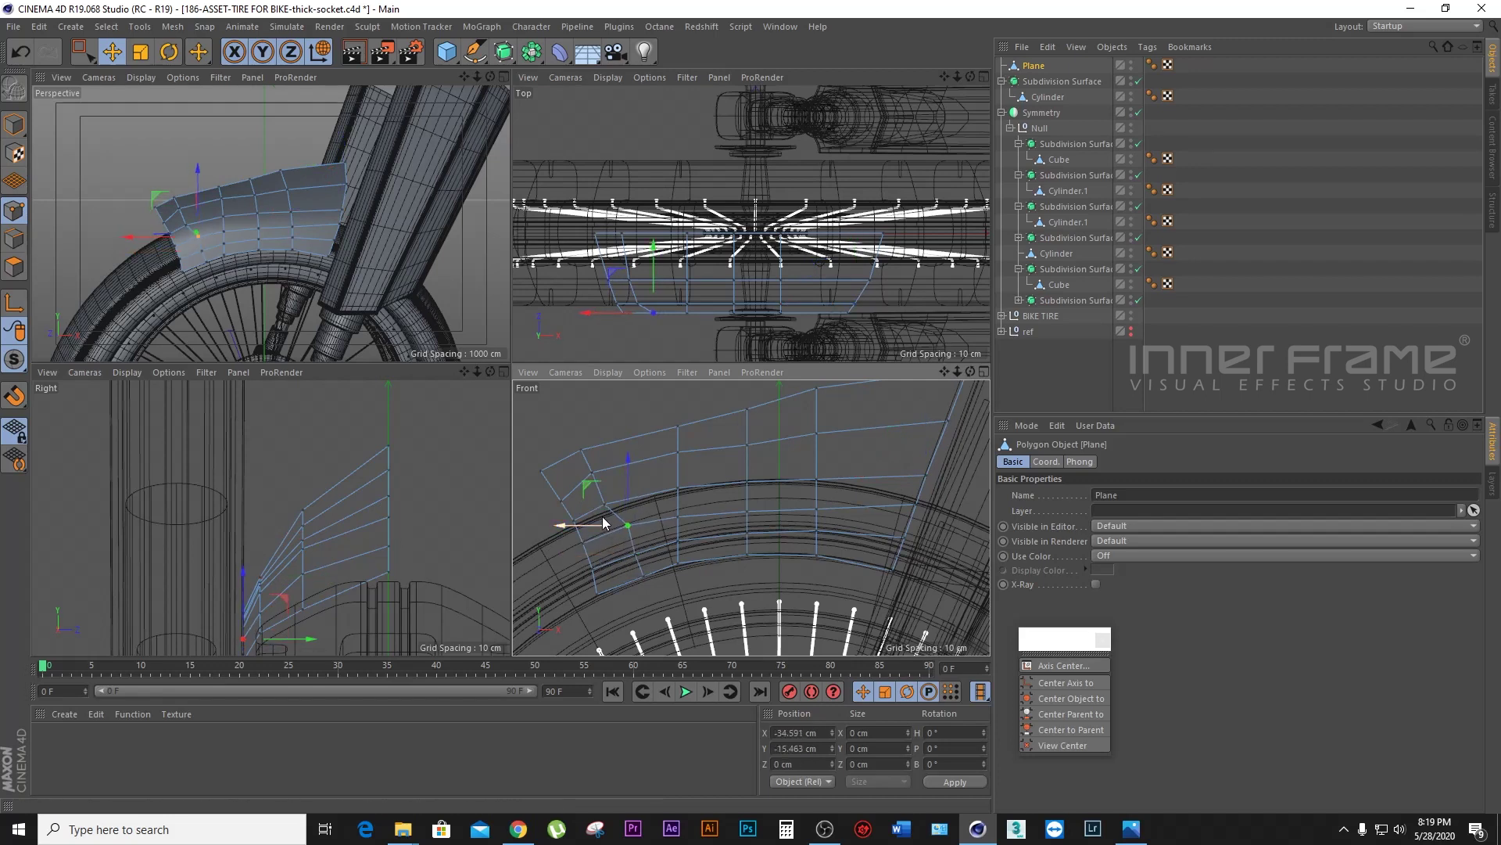
pyautogui.moveTo(576, 510); pyautogui.dragTo(565, 472)
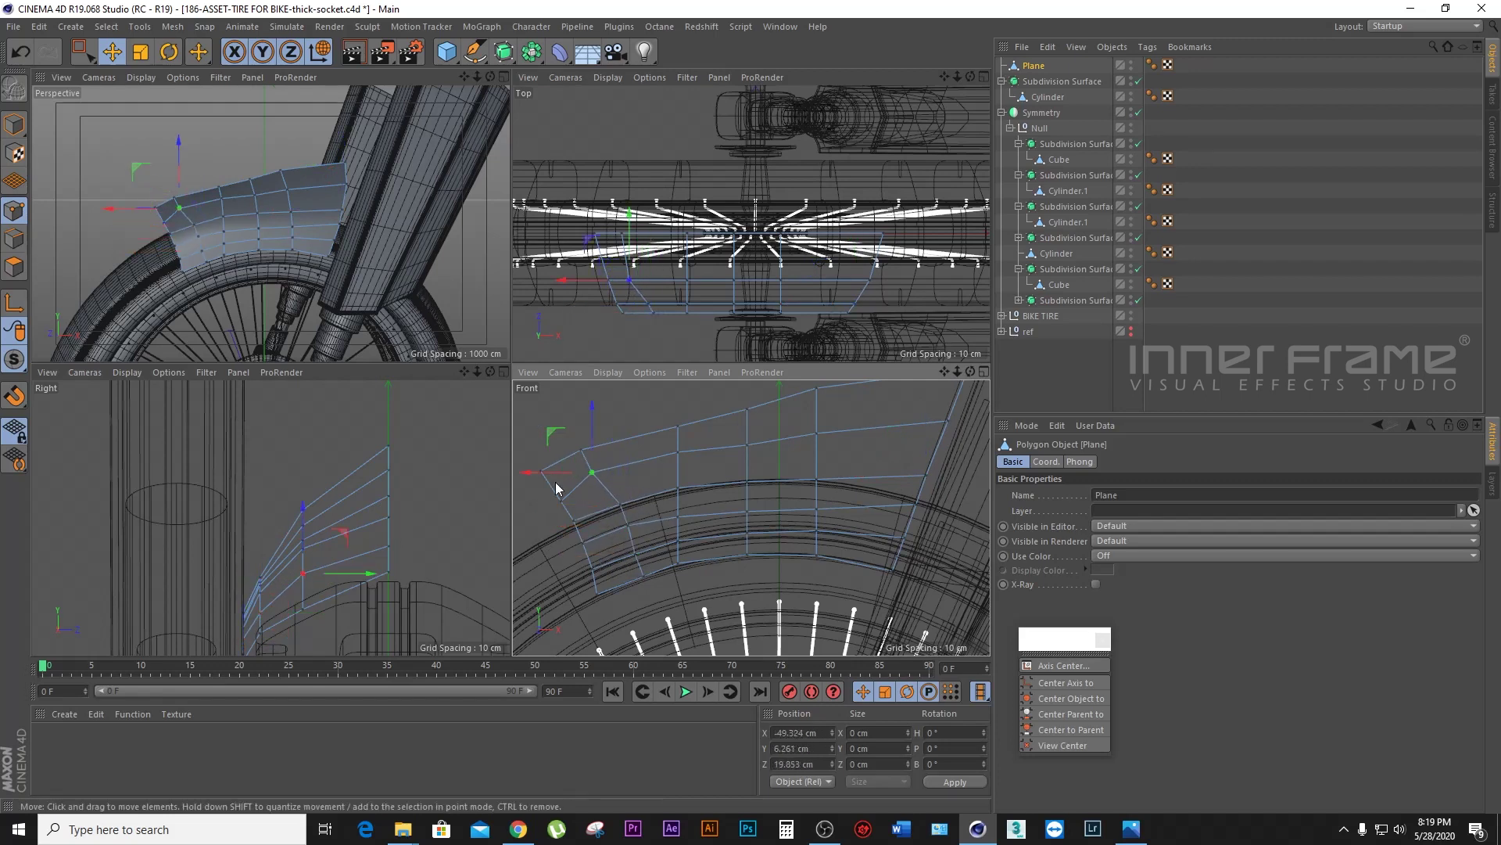
pyautogui.moveTo(563, 467); pyautogui.dragTo(579, 481)
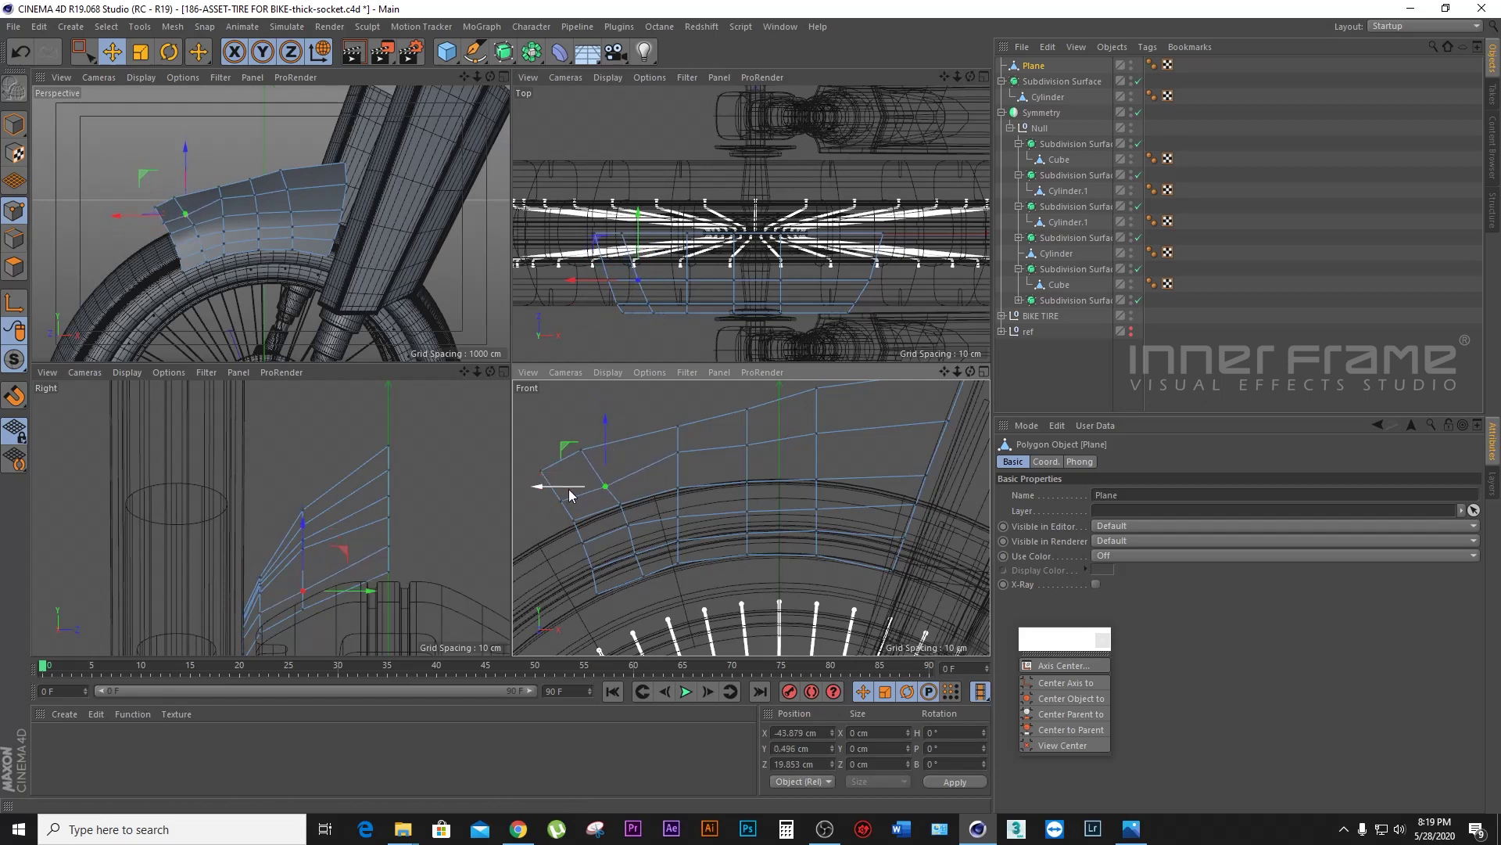
pyautogui.click(679, 460)
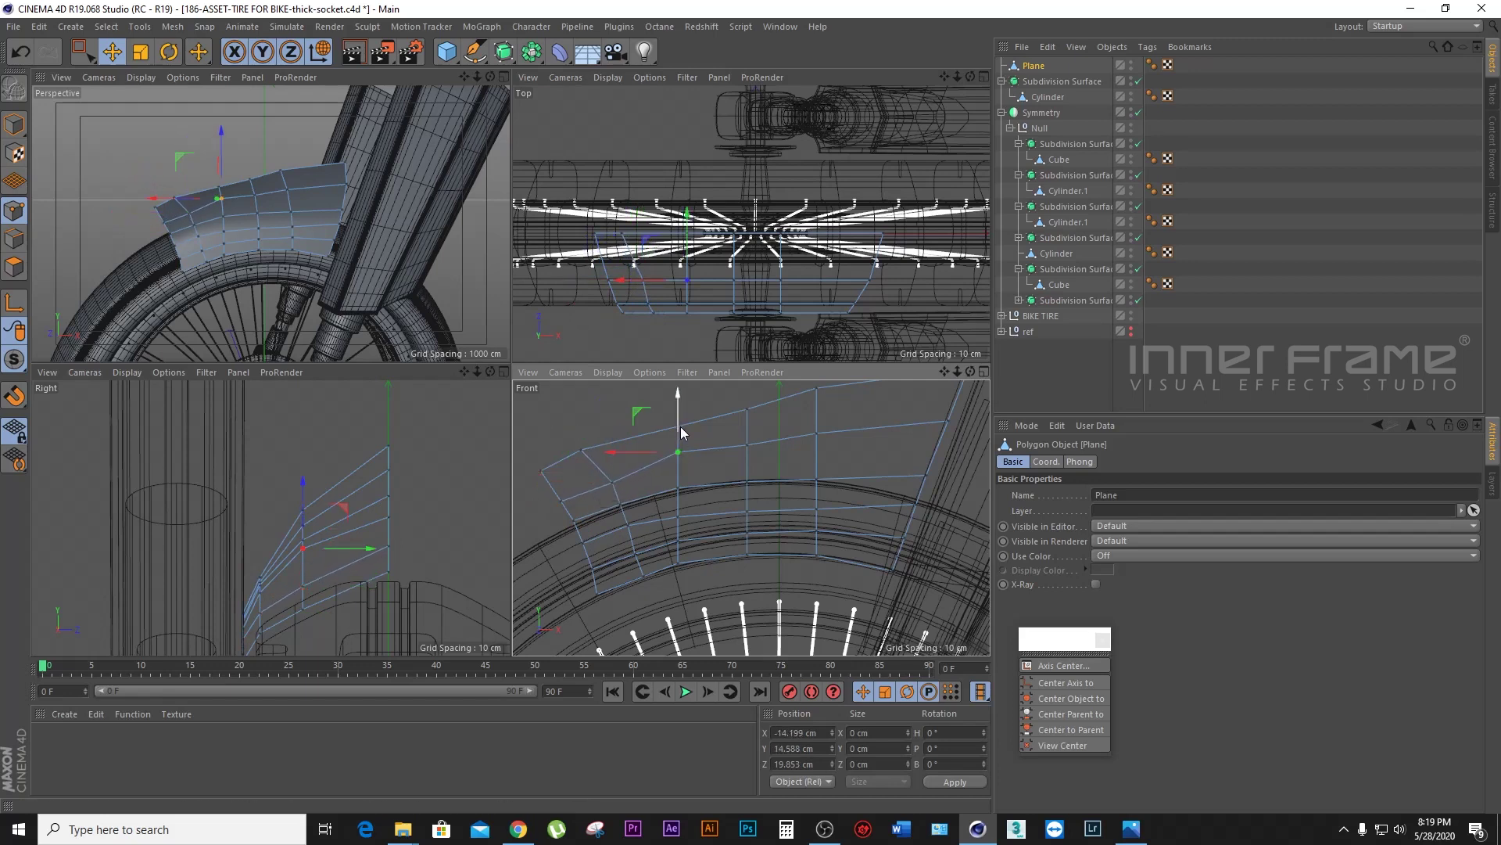
pyautogui.click(583, 460)
pyautogui.moveTo(603, 468); pyautogui.dragTo(562, 492)
# Step: Lower two top-edge vertices slightly, then maximize and orbit the perspective view
pyautogui.click(678, 426)
pyautogui.moveTo(678, 396); pyautogui.dragTo(678, 404)
pyautogui.click(816, 388)
pyautogui.keyDown('alt'); pyautogui.moveTo(931, 382); pyautogui.dragTo(912, 431, button='middle'); pyautogui.keyUp('alt')
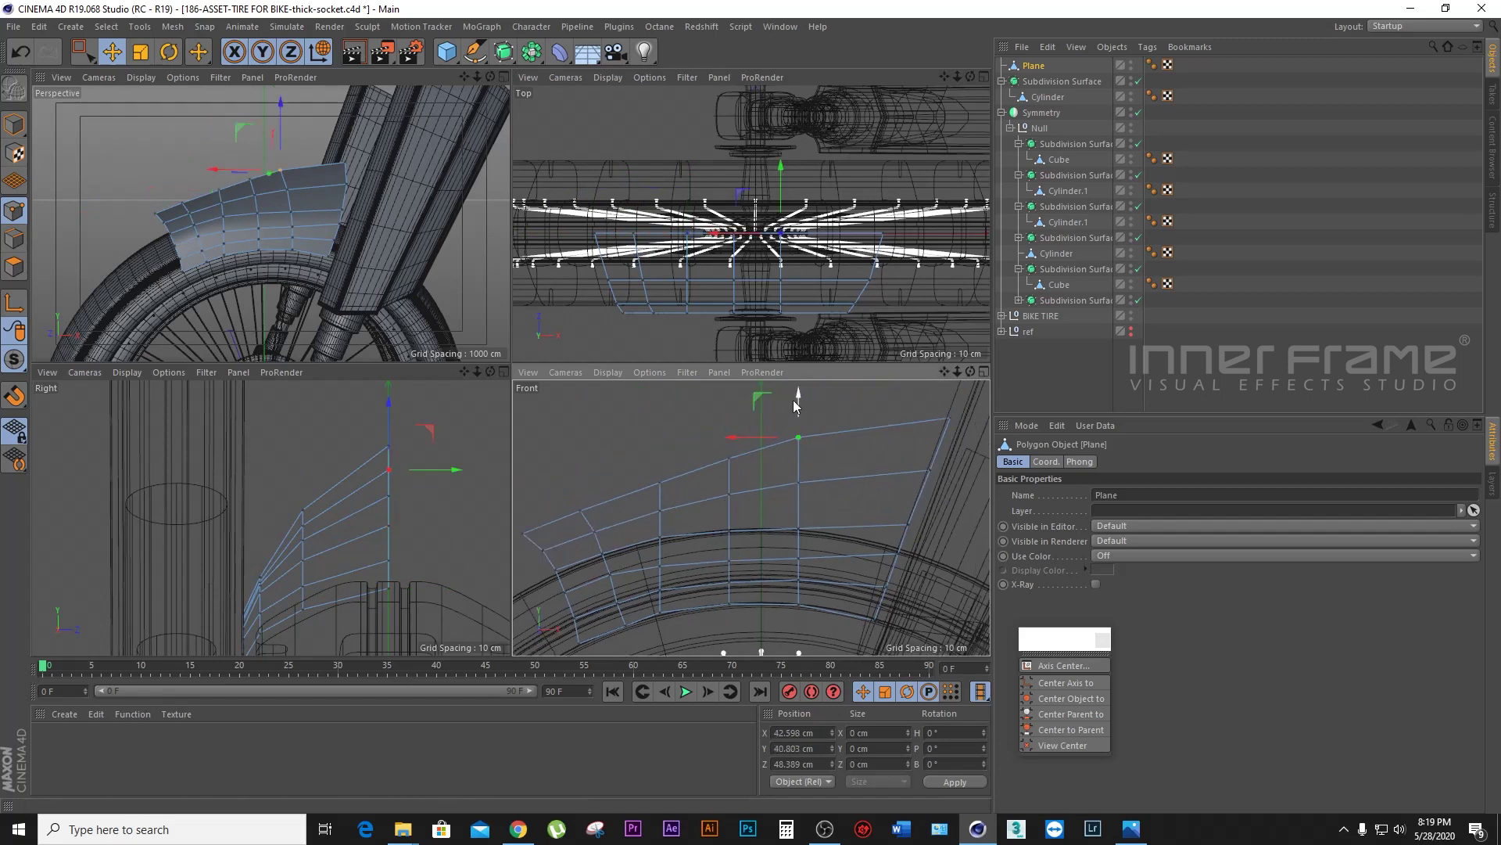
pyautogui.moveTo(798, 396); pyautogui.dragTo(796, 402)
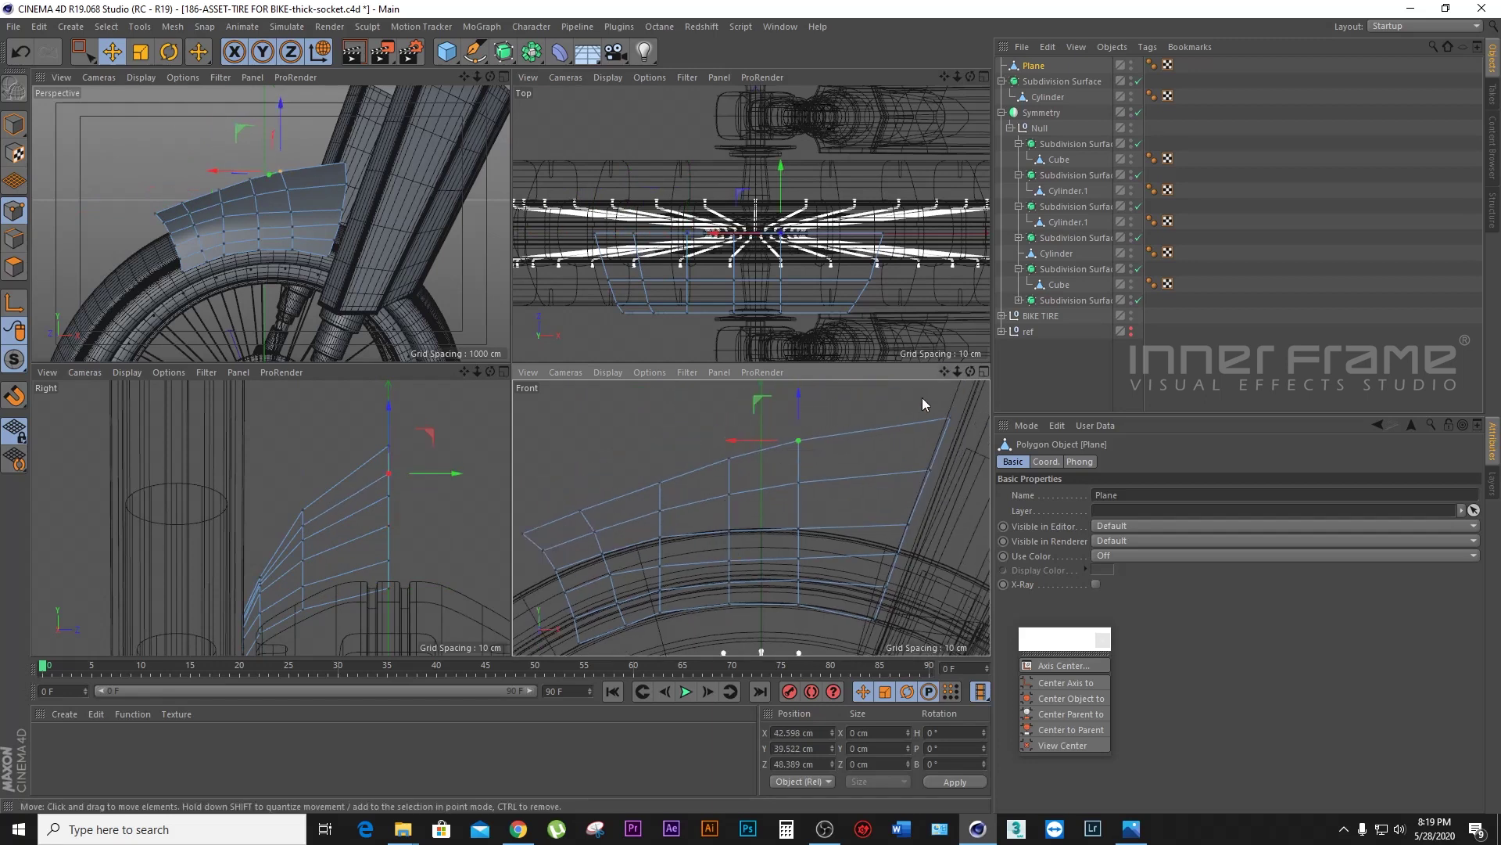
pyautogui.middleClick(506, 100)
pyautogui.moveTo(973, 76); pyautogui.dragTo(938, 110)
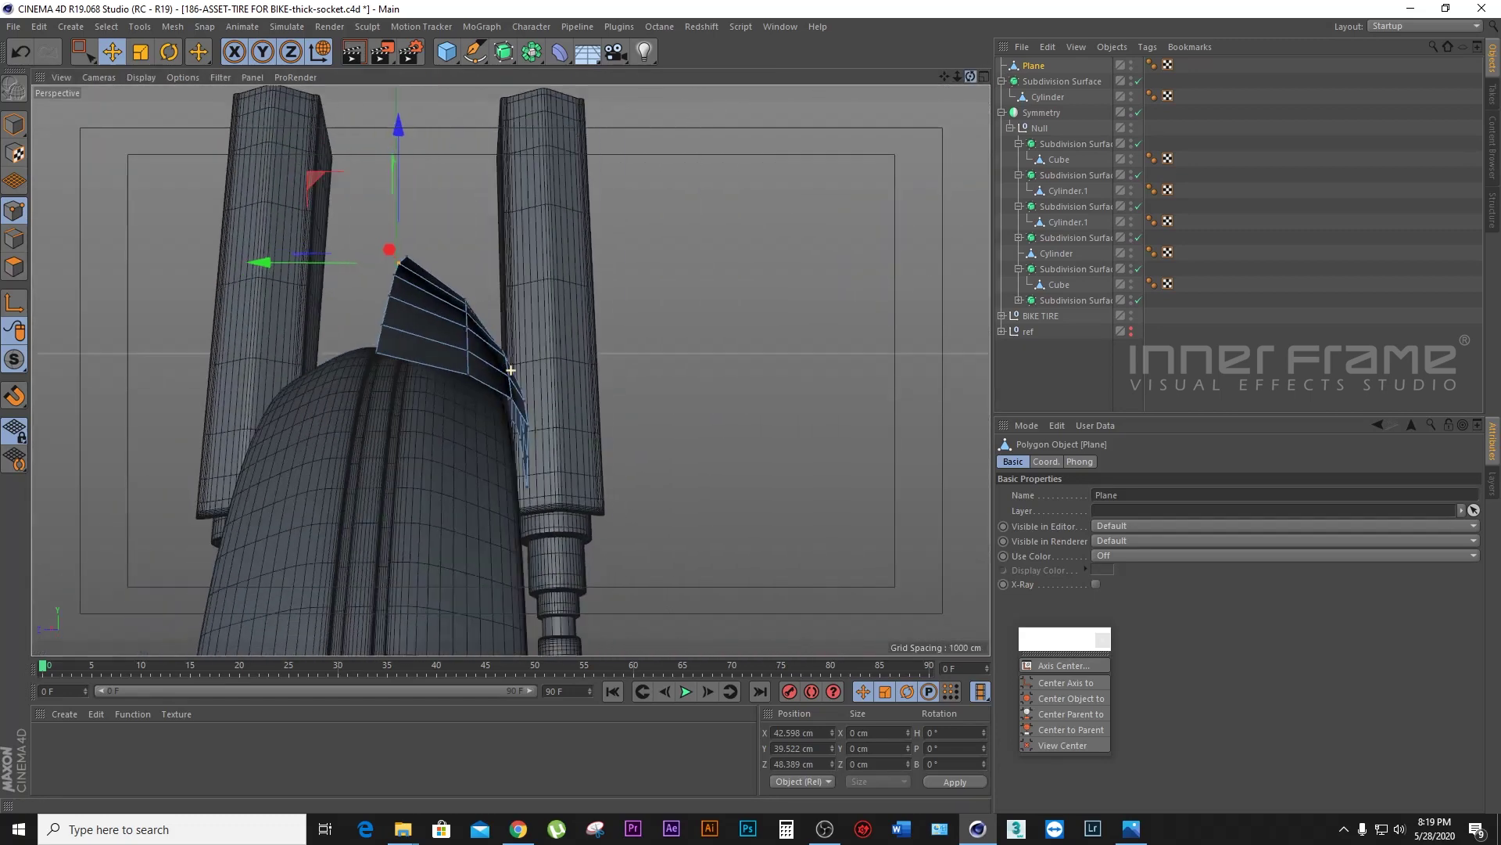
# Step: Put the fender plane under Symmetry.1 mirrored across the XY plane
pyautogui.moveTo(970, 77); pyautogui.dragTo(939, 125)
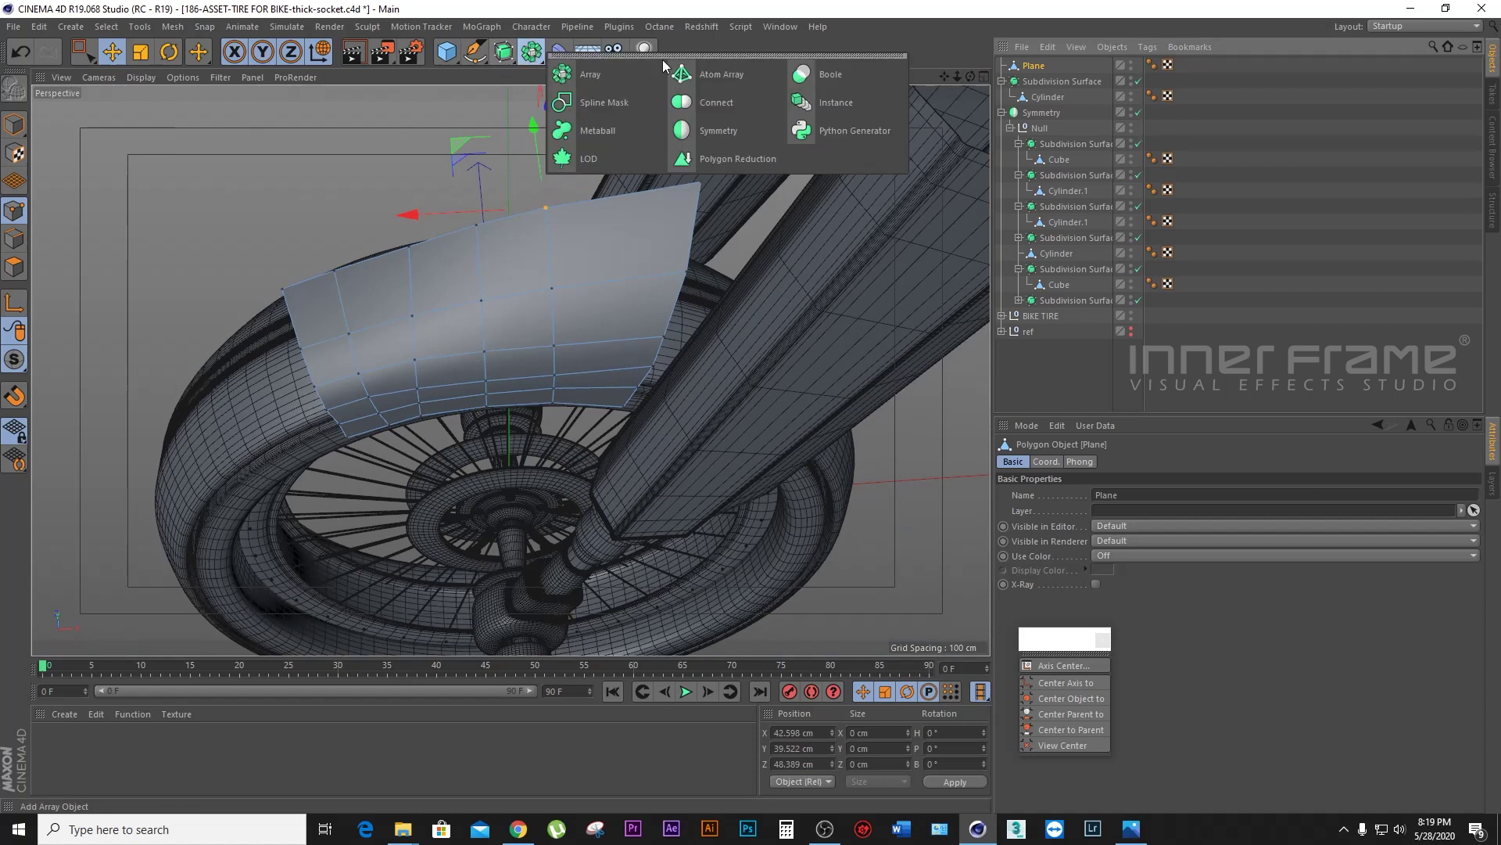
pyautogui.moveTo(513, 57); pyautogui.dragTo(727, 129)
pyautogui.moveTo(1041, 68); pyautogui.dragTo(1042, 67)
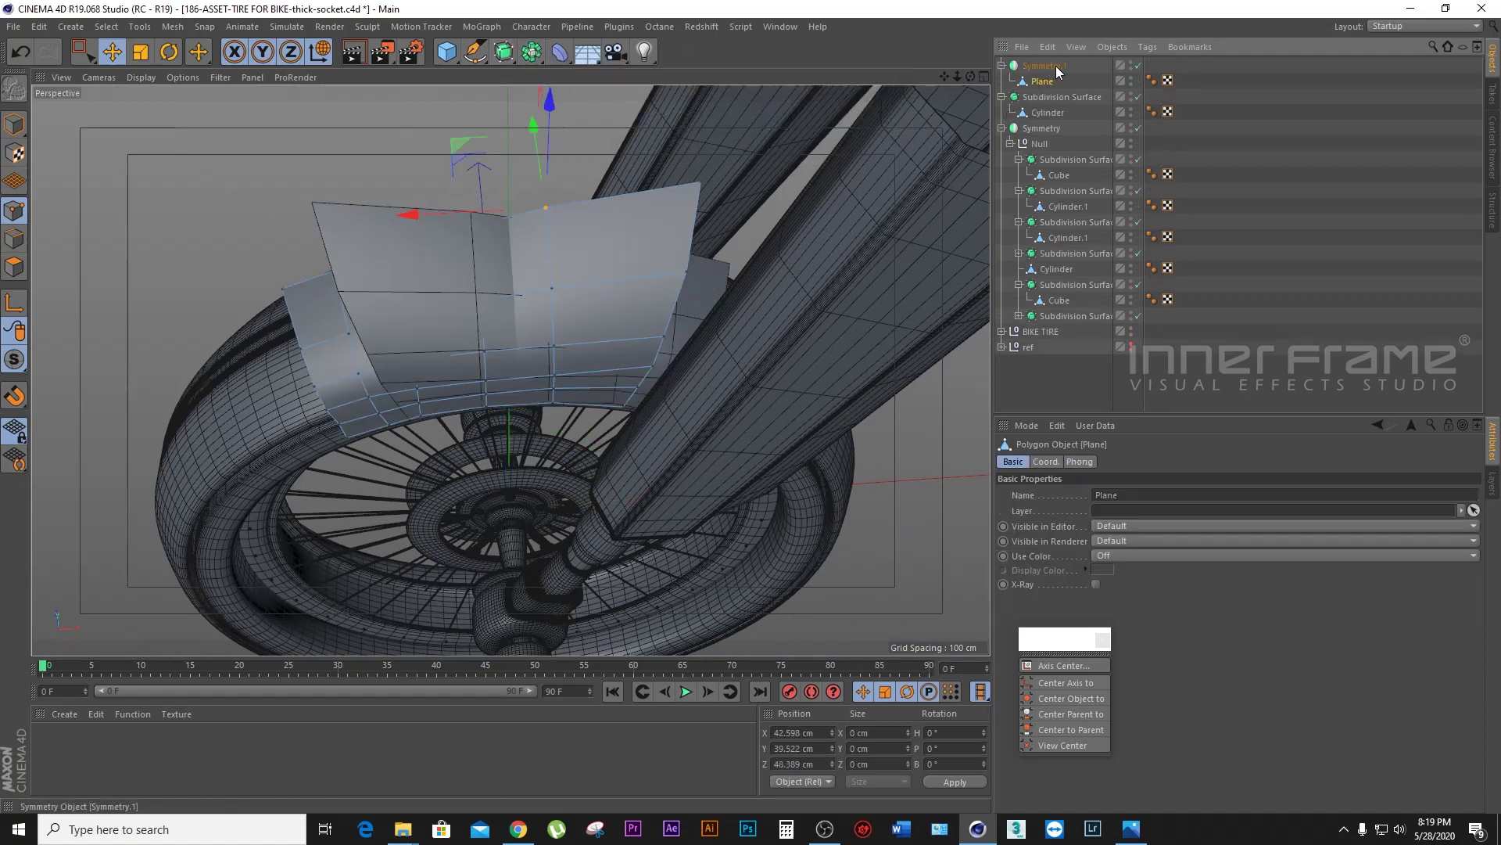
pyautogui.click(1077, 494)
pyautogui.click(1108, 492)
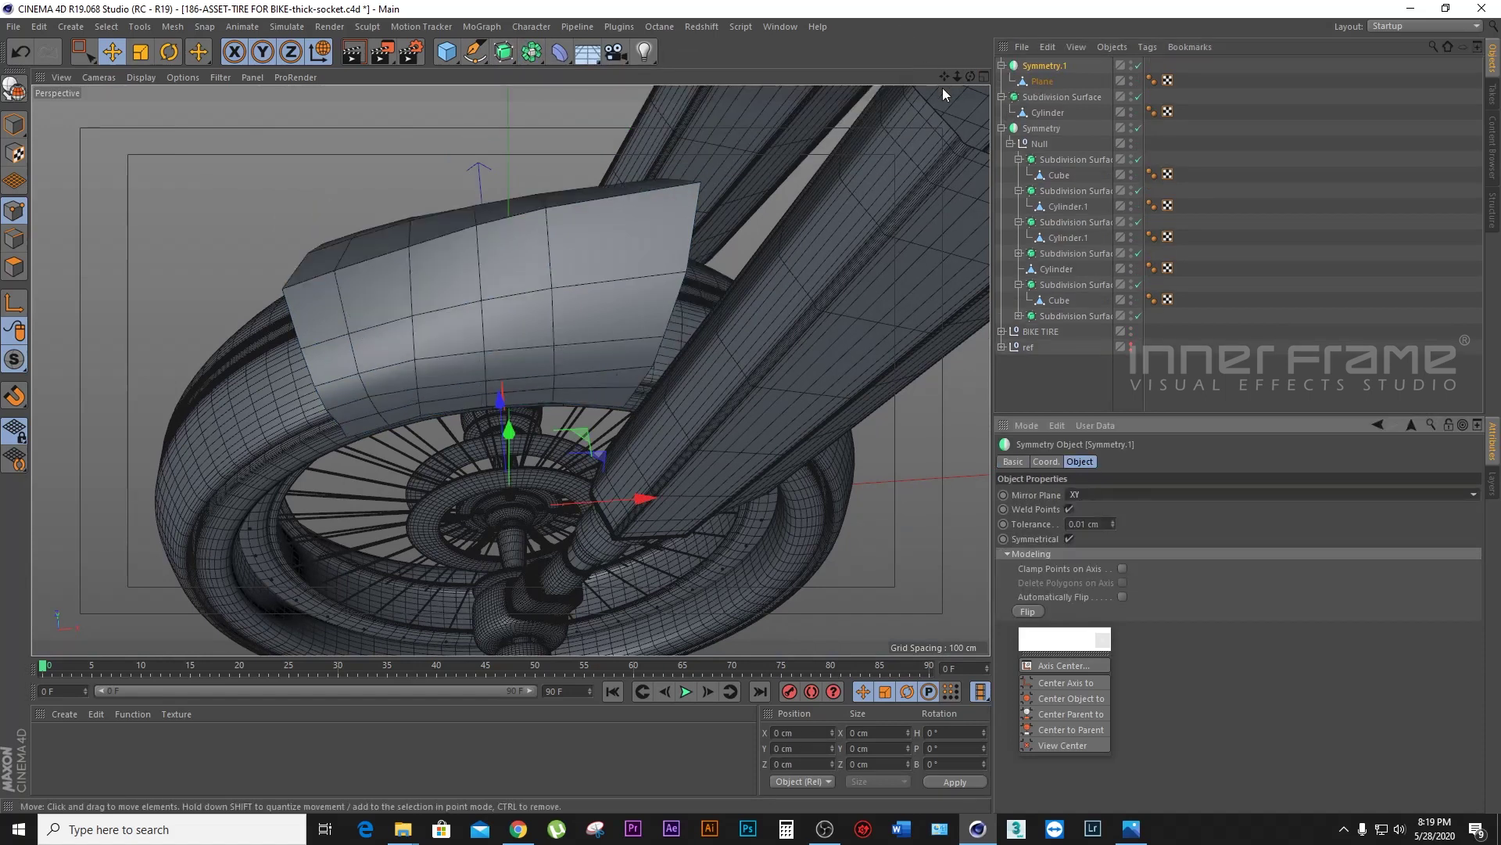
# Step: Add a Subdivision Surface and nest the fender plane under it
pyautogui.moveTo(971, 76); pyautogui.dragTo(899, 110)
pyautogui.moveTo(511, 369)
pyautogui.keyDown('alt'); pyautogui.mouseDown()
pyautogui.moveTo(503, 275)
pyautogui.moveTo(509, 368)
pyautogui.moveTo(547, 352)
pyautogui.mouseUp(); pyautogui.keyUp('alt')
pyautogui.click(548, 352)
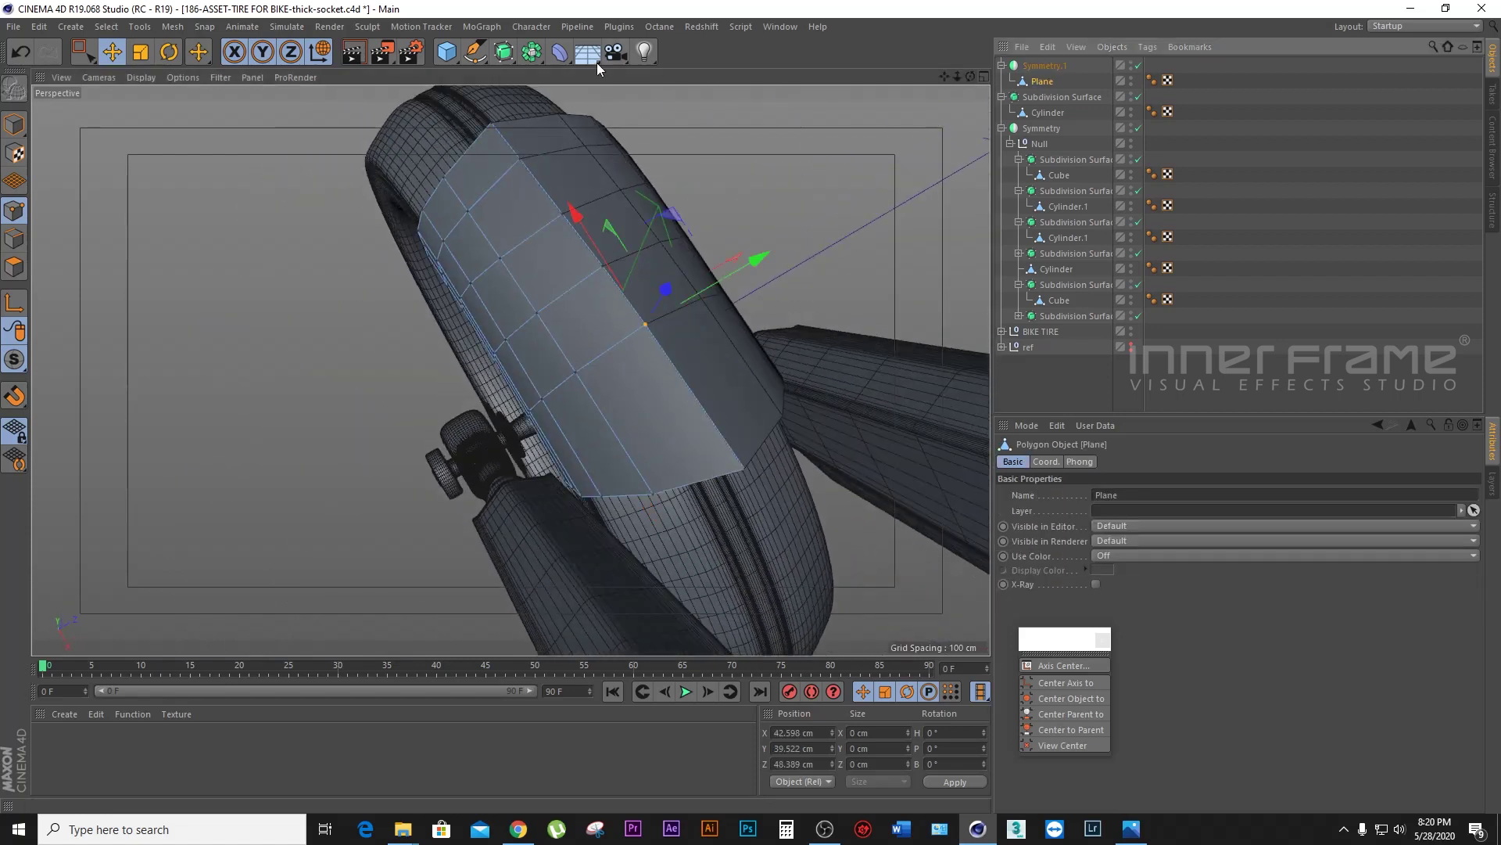
pyautogui.click(505, 56)
pyautogui.click(501, 53)
pyautogui.click(558, 70)
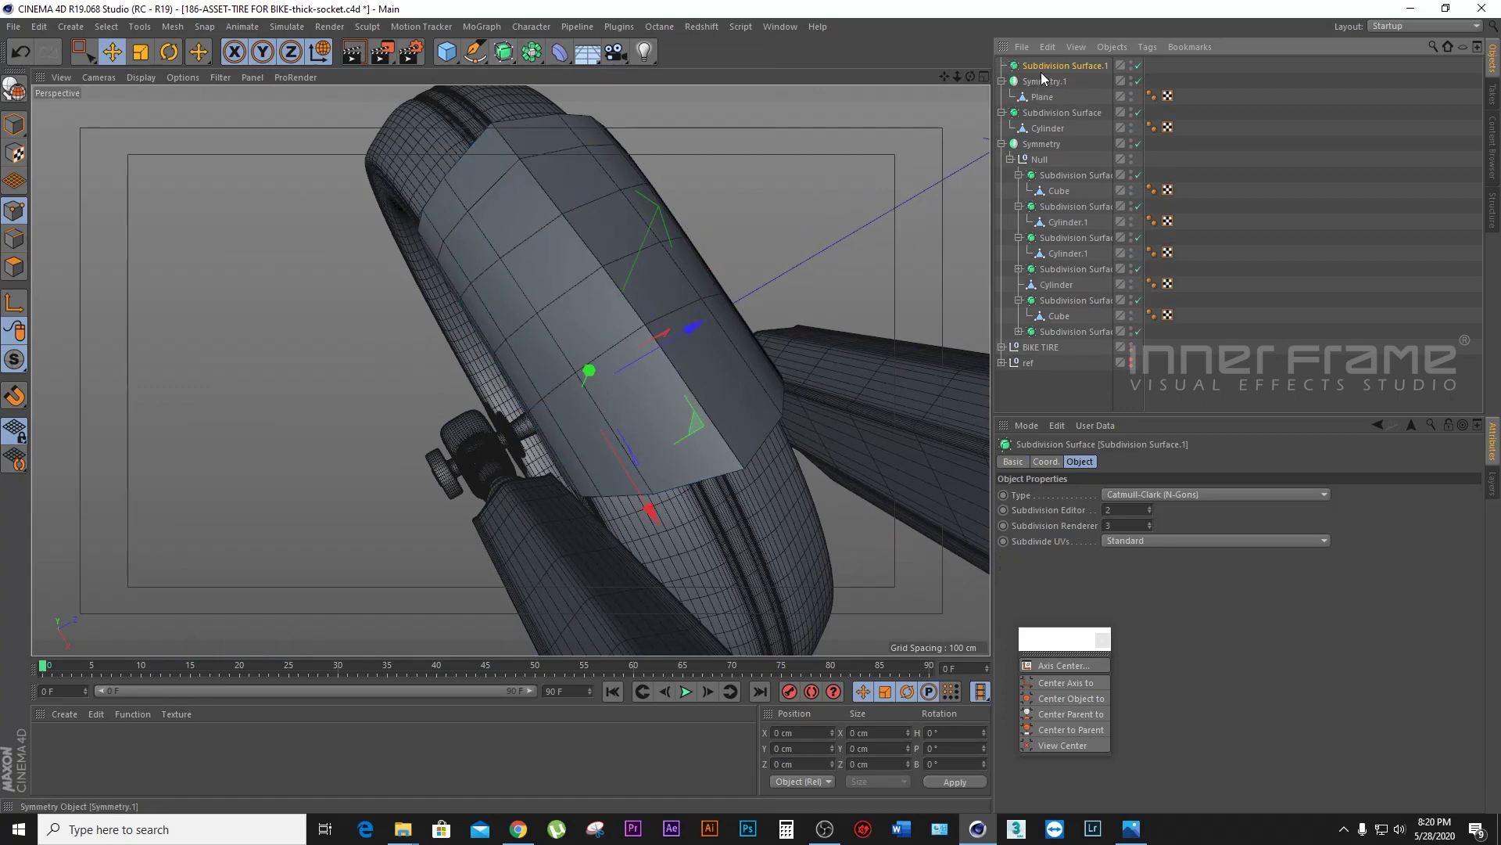
pyautogui.moveTo(1042, 92)
pyautogui.mouseDown()
pyautogui.moveTo(1049, 82)
pyautogui.moveTo(1251, 164)
pyautogui.mouseUp()
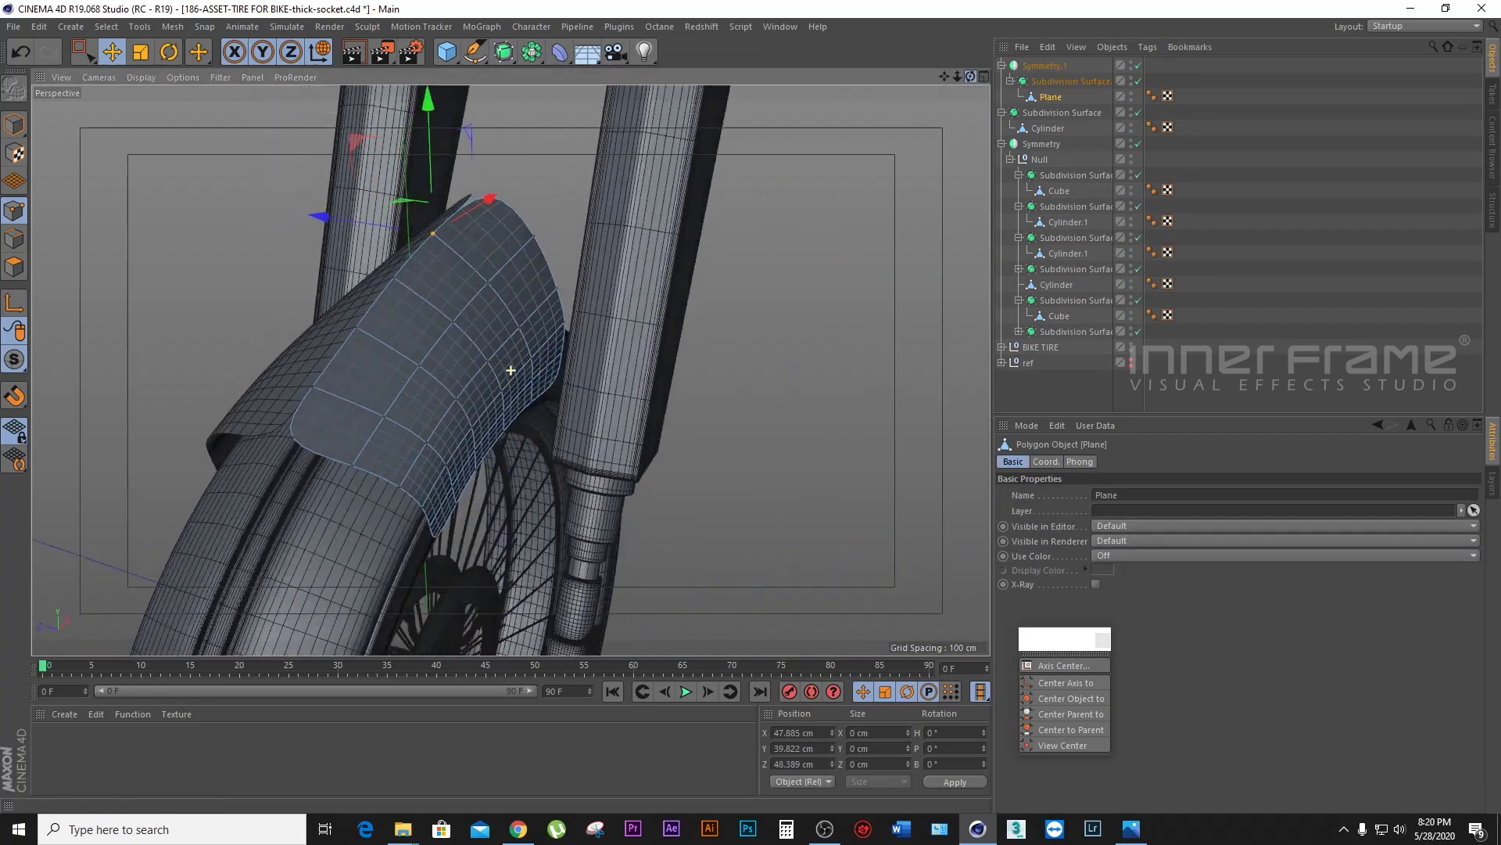
# Step: Cut one edge loop into the fender plane close to its outer end edge with Loop/Path Cut
pyautogui.click(1260, 158)
pyautogui.moveTo(971, 76); pyautogui.dragTo(1041, 118)
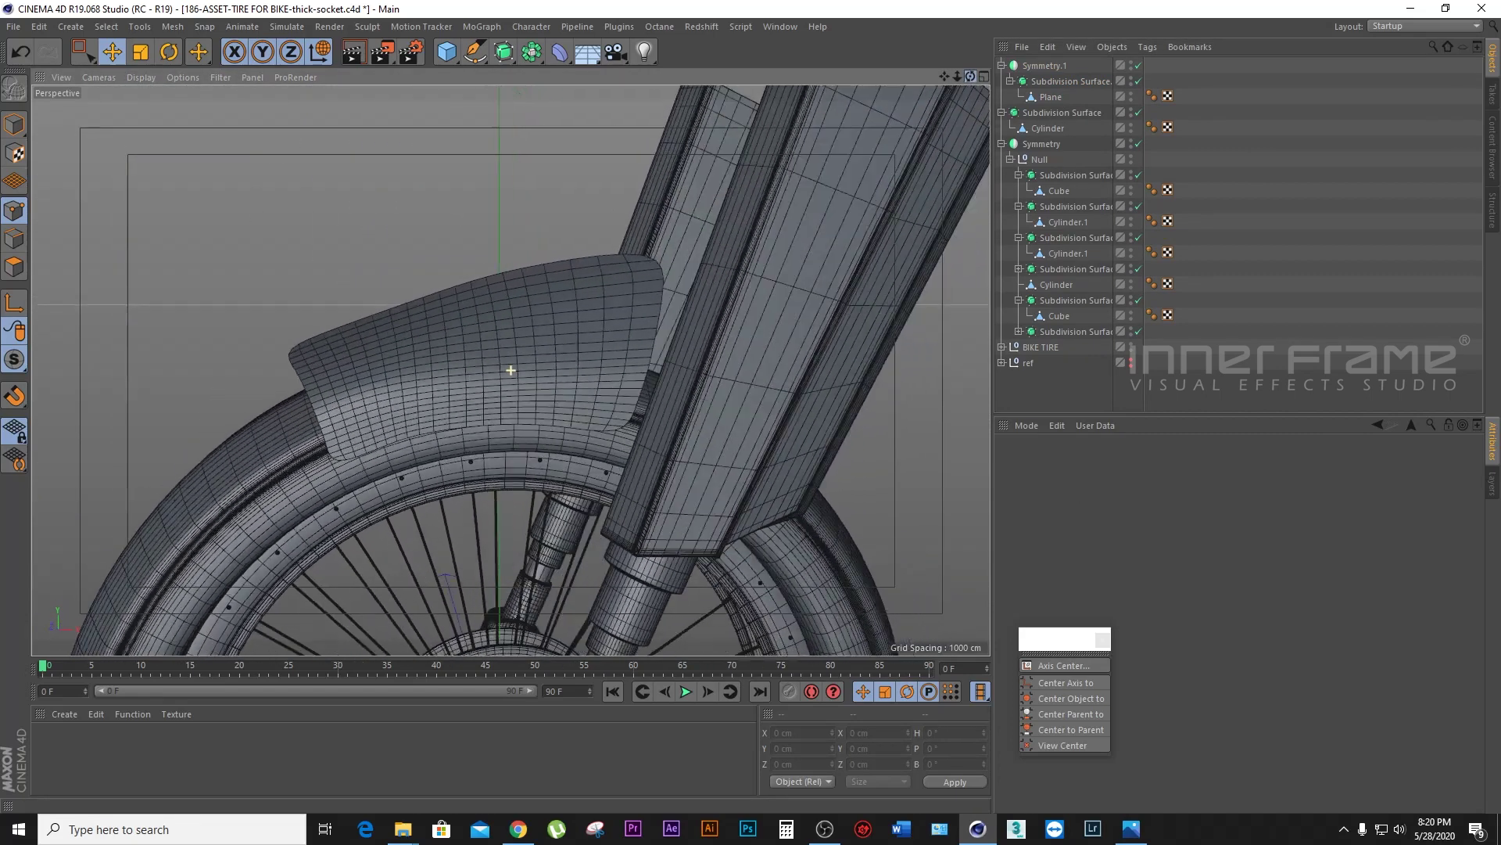
pyautogui.moveTo(971, 76); pyautogui.dragTo(1008, 94)
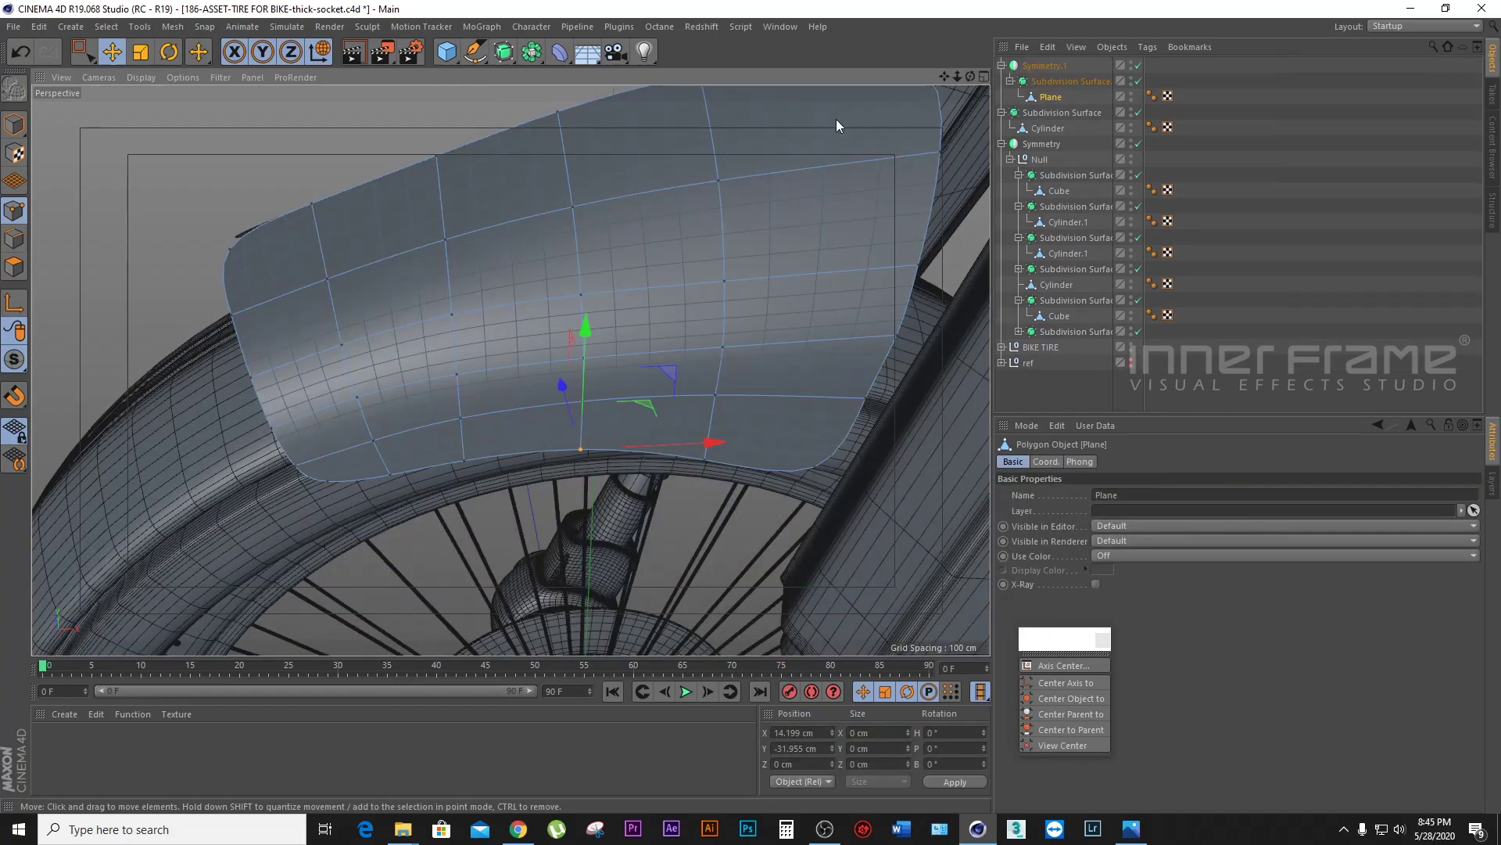
pyautogui.moveTo(971, 76); pyautogui.dragTo(1055, 100)
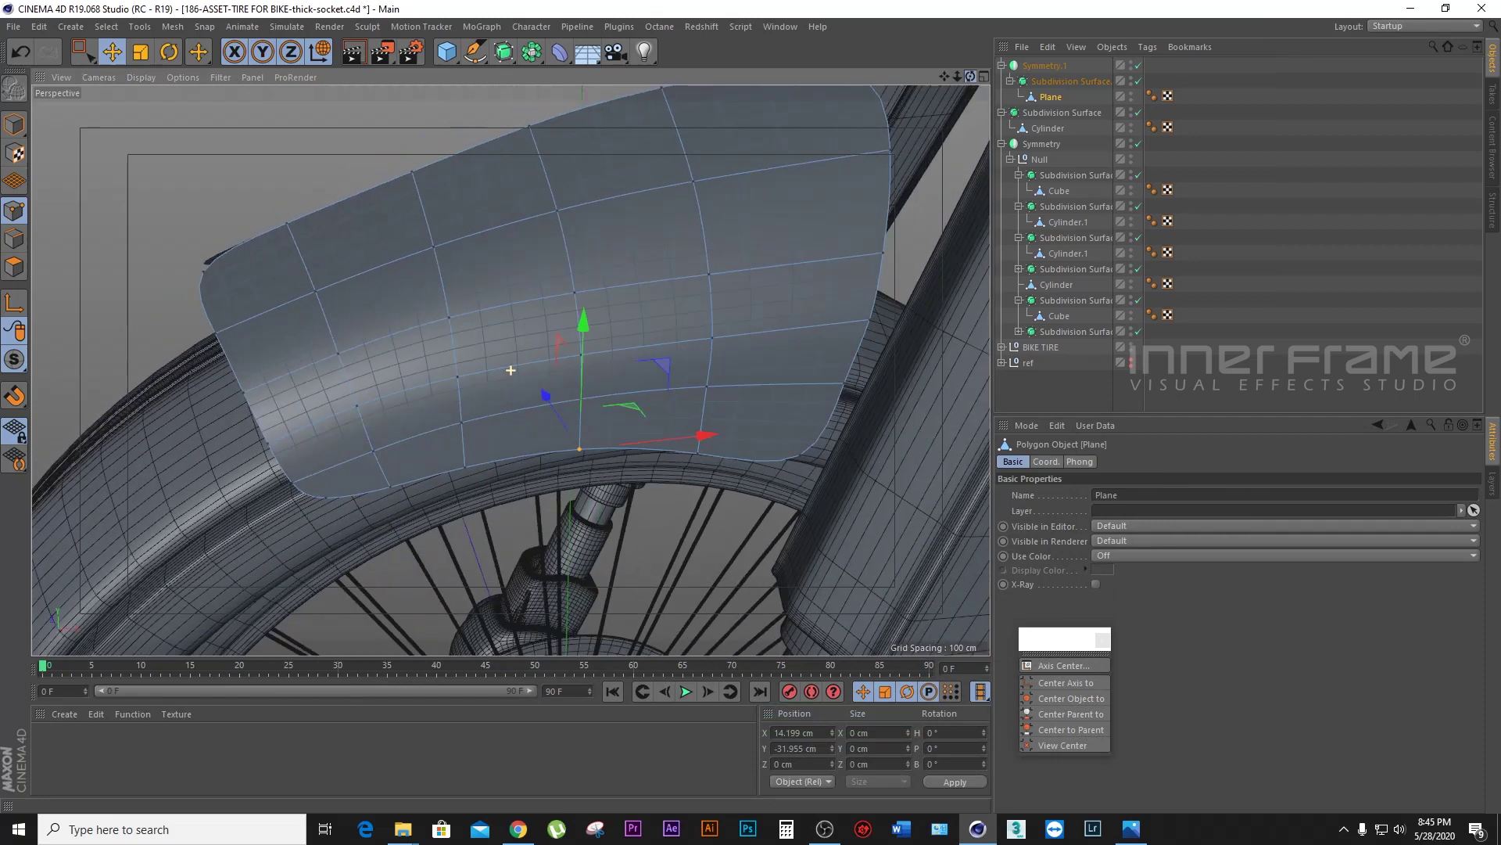
pyautogui.rightClick(125, 227)
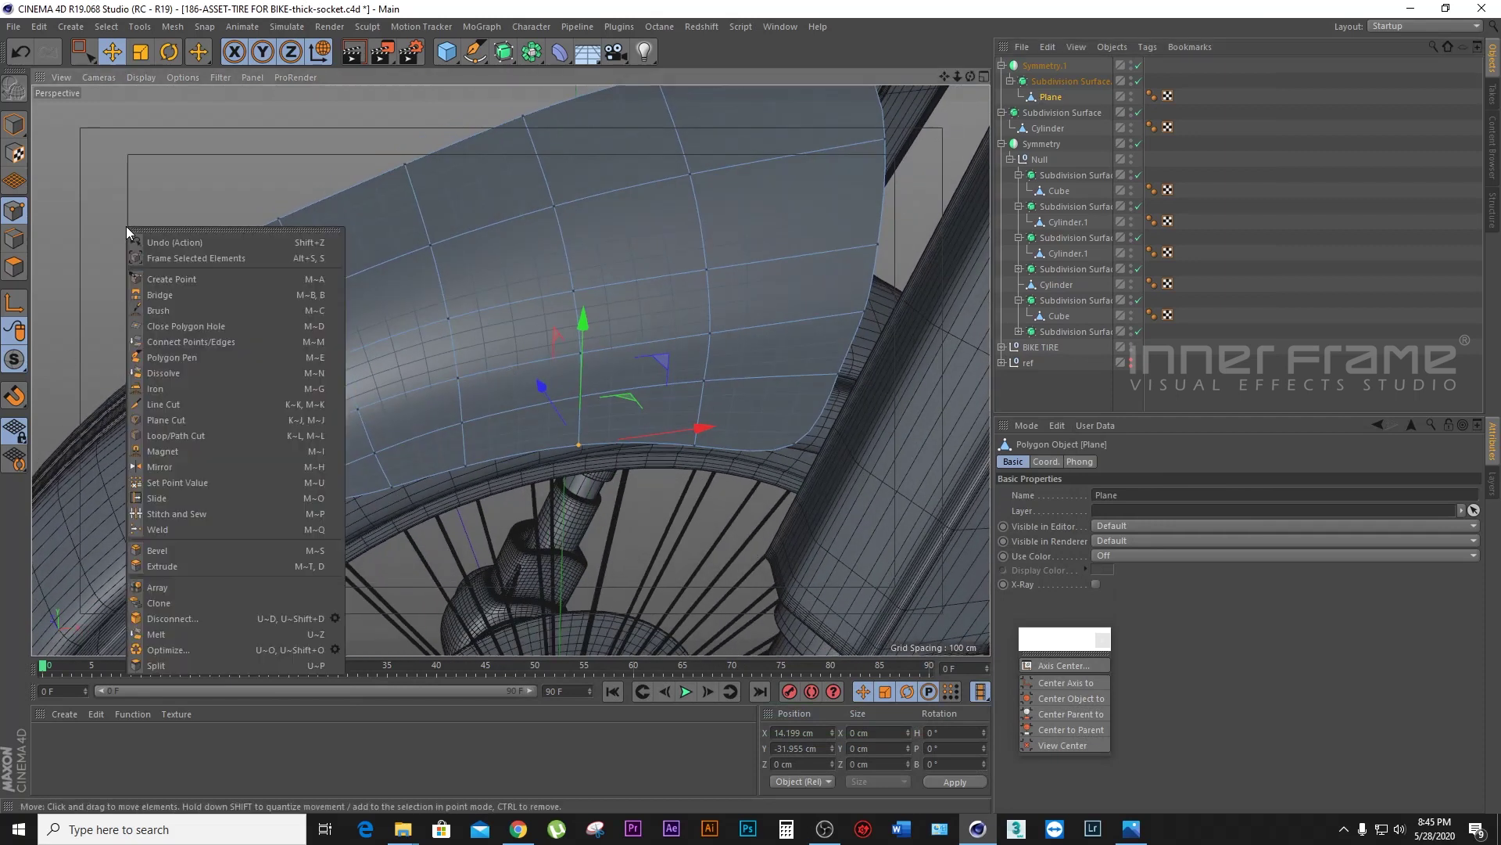
pyautogui.click(202, 434)
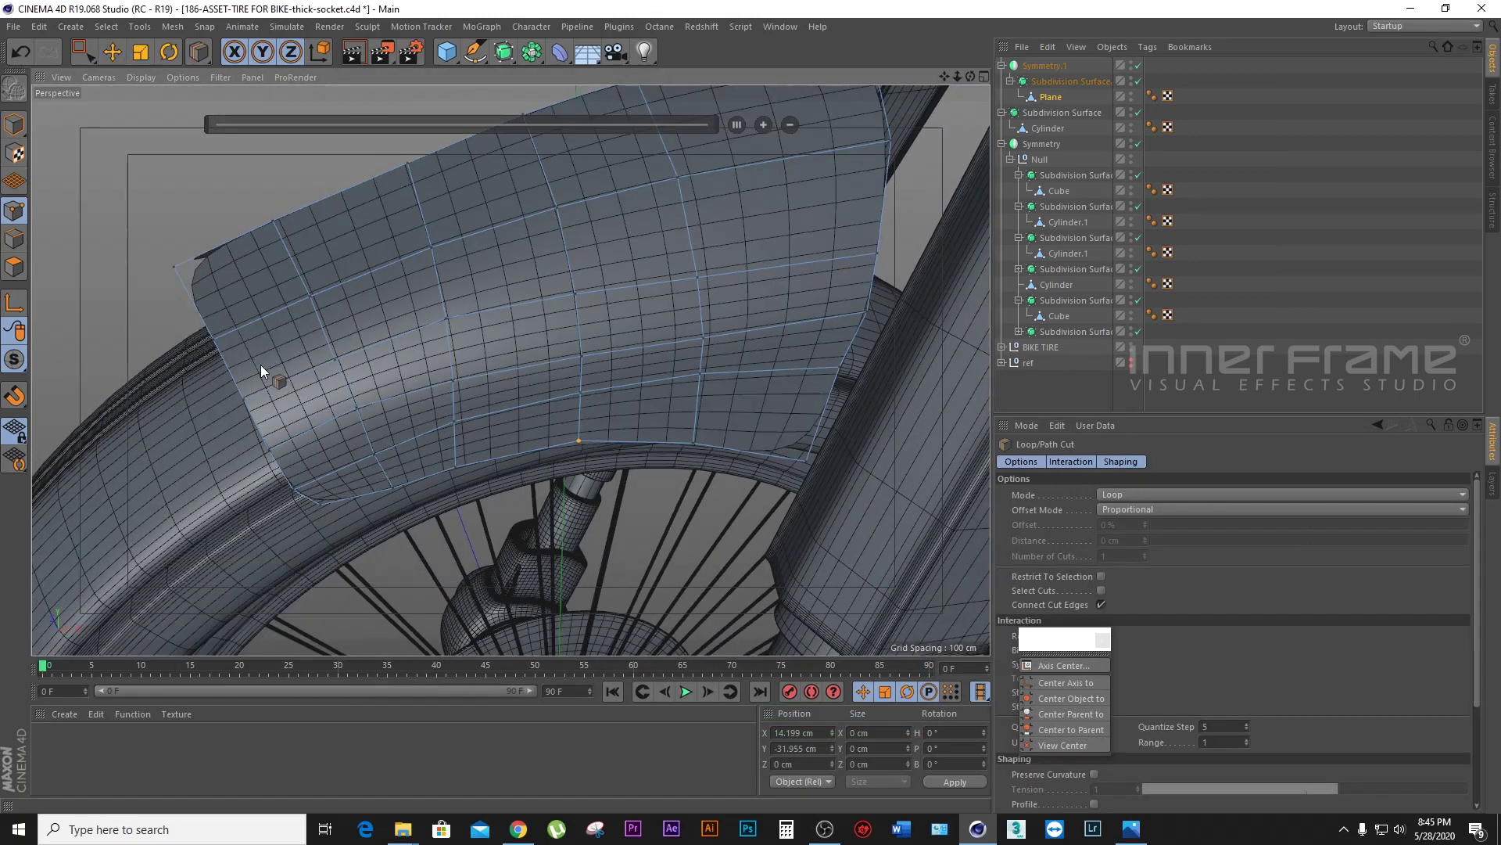
pyautogui.click(228, 331)
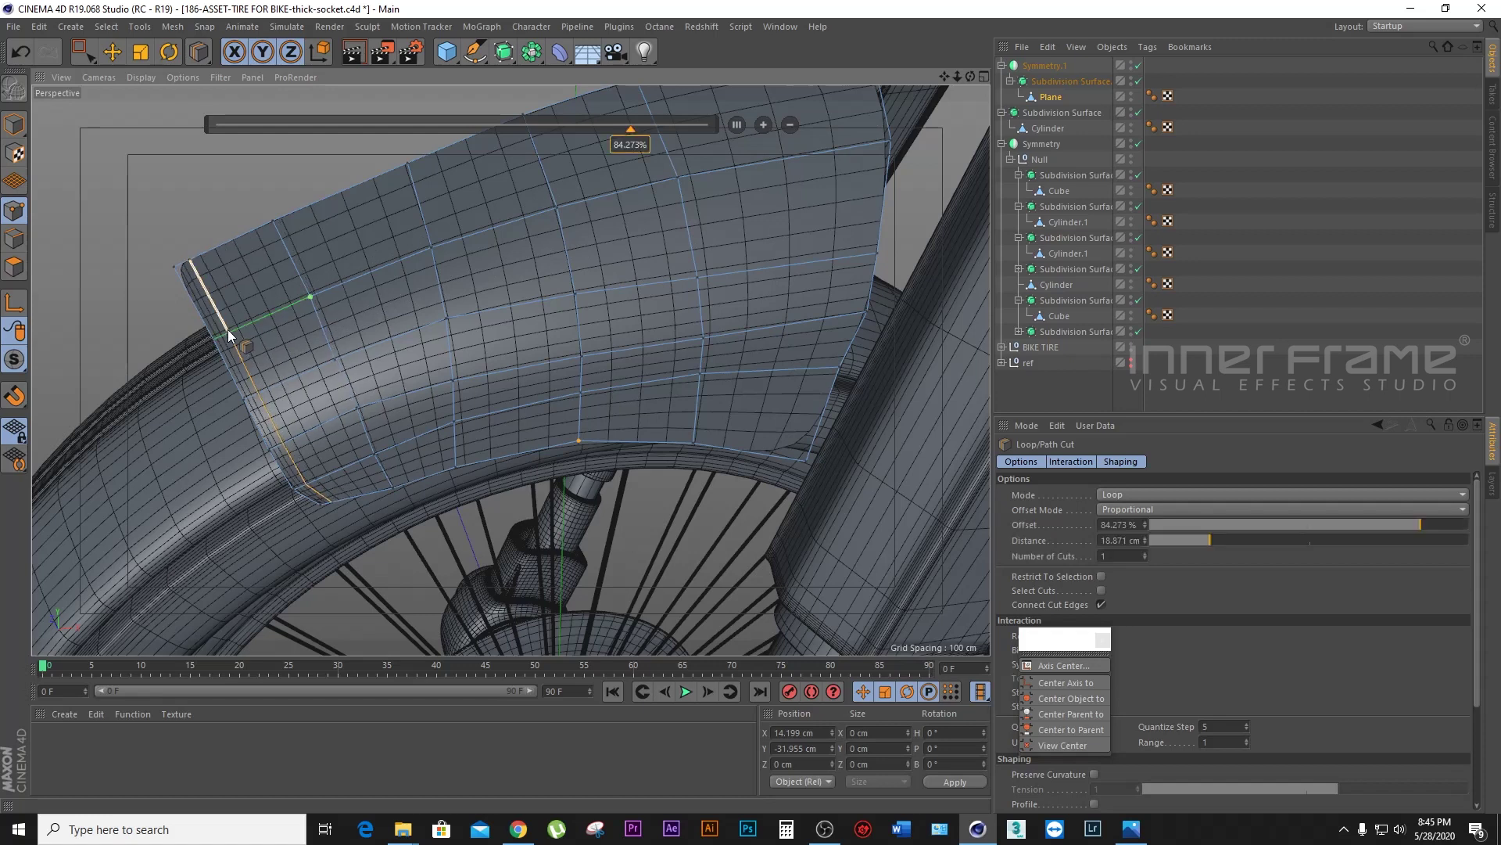
pyautogui.click(111, 51)
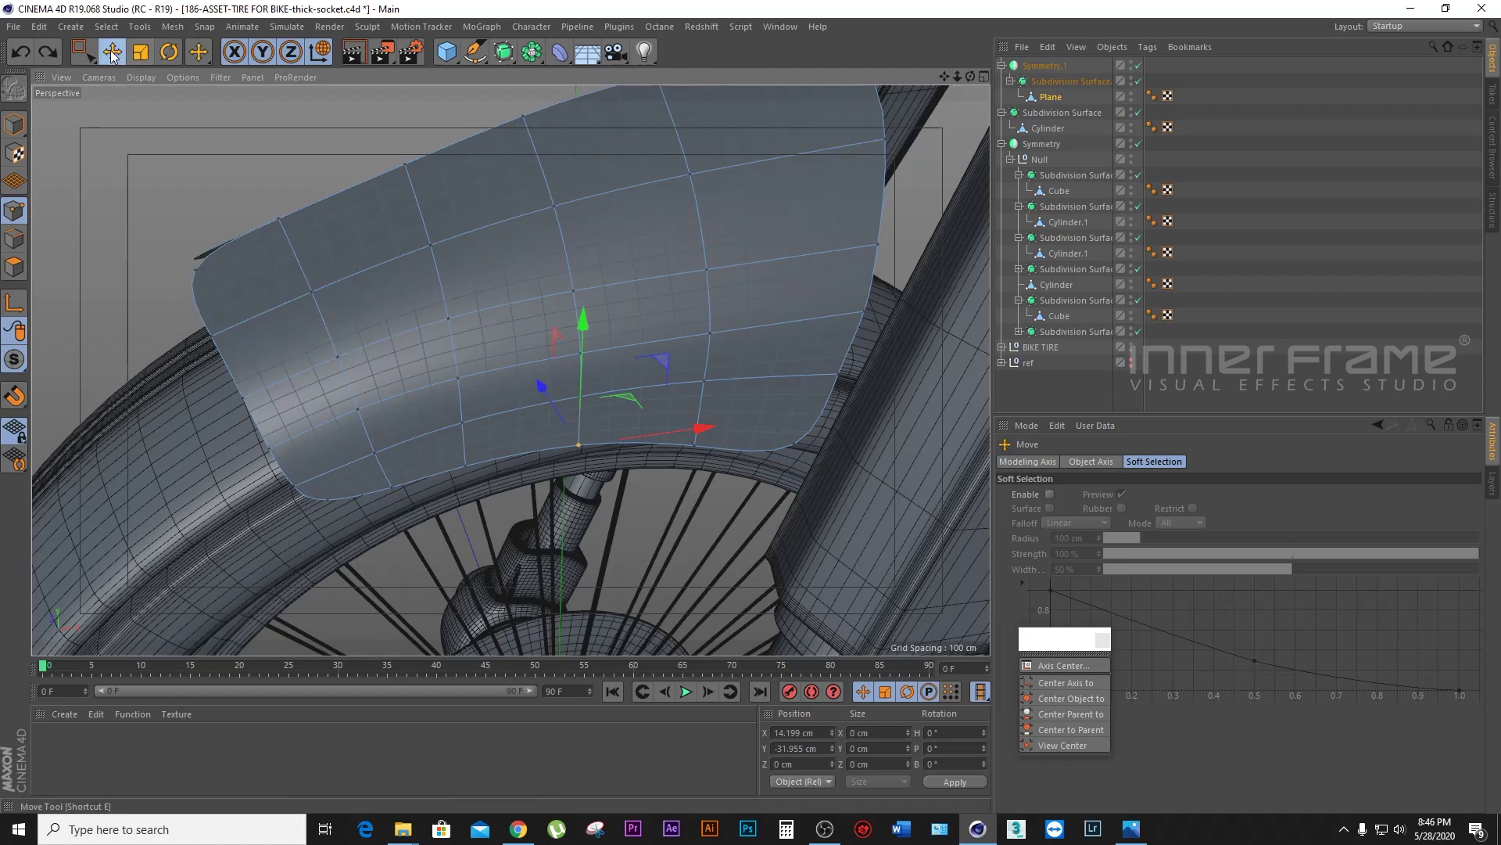
# Step: Turn off subdivision and select all of the fender's polygons
pyautogui.press('q')
pyautogui.click(82, 51)
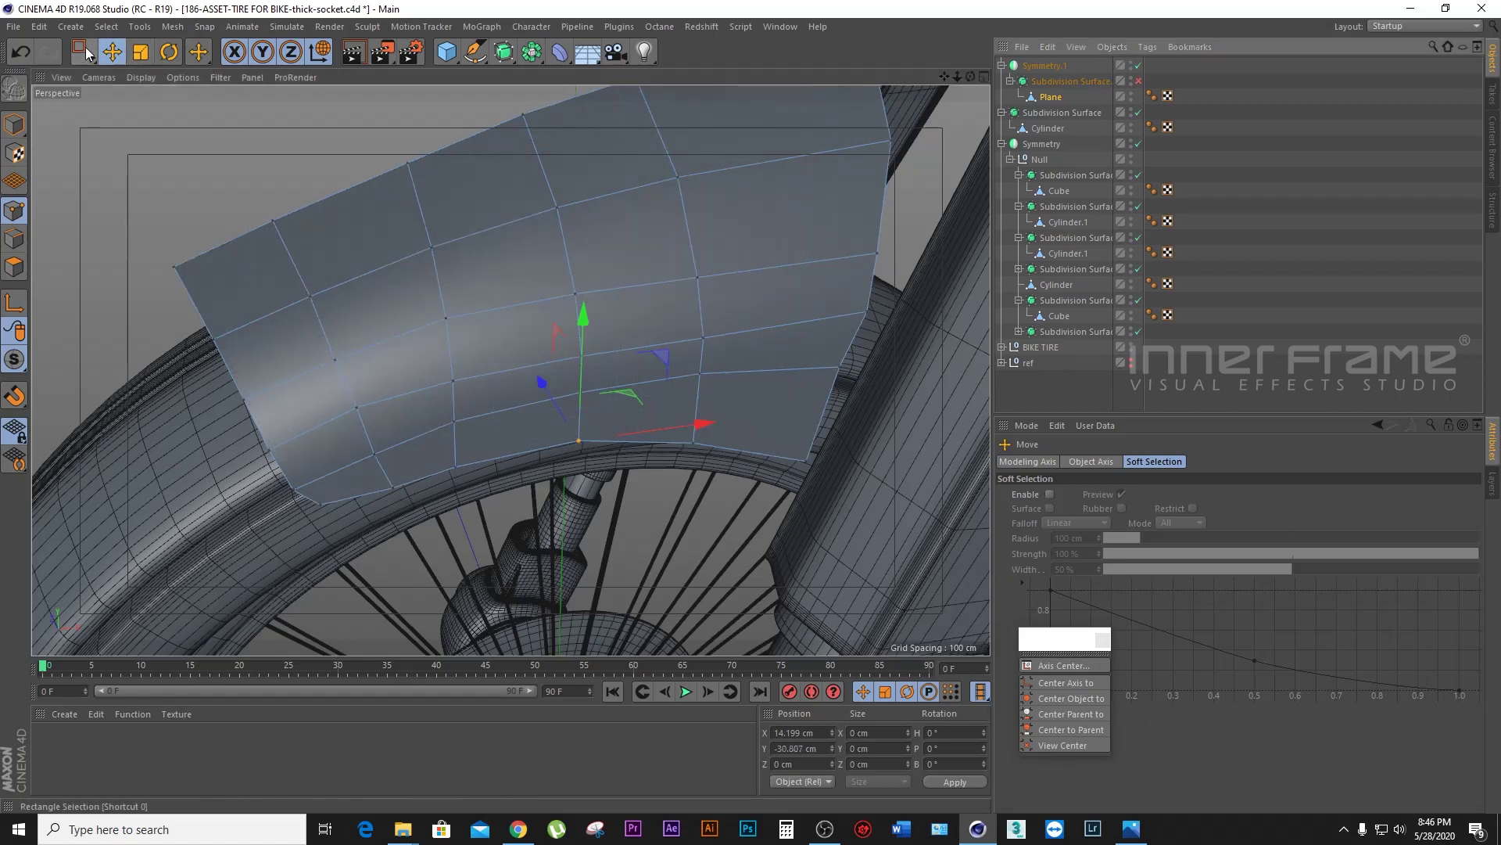
pyautogui.click(14, 266)
pyautogui.scroll(-5, 509, 368)
pyautogui.moveTo(201, 127); pyautogui.dragTo(812, 491)
# Step: Extrude the fender polygons with Create Caps enabled to give it thickness
pyautogui.moveTo(972, 76)
pyautogui.mouseDown()
pyautogui.moveTo(985, 118)
pyautogui.moveTo(958, 78)
pyautogui.moveTo(930, 86)
pyautogui.mouseUp()
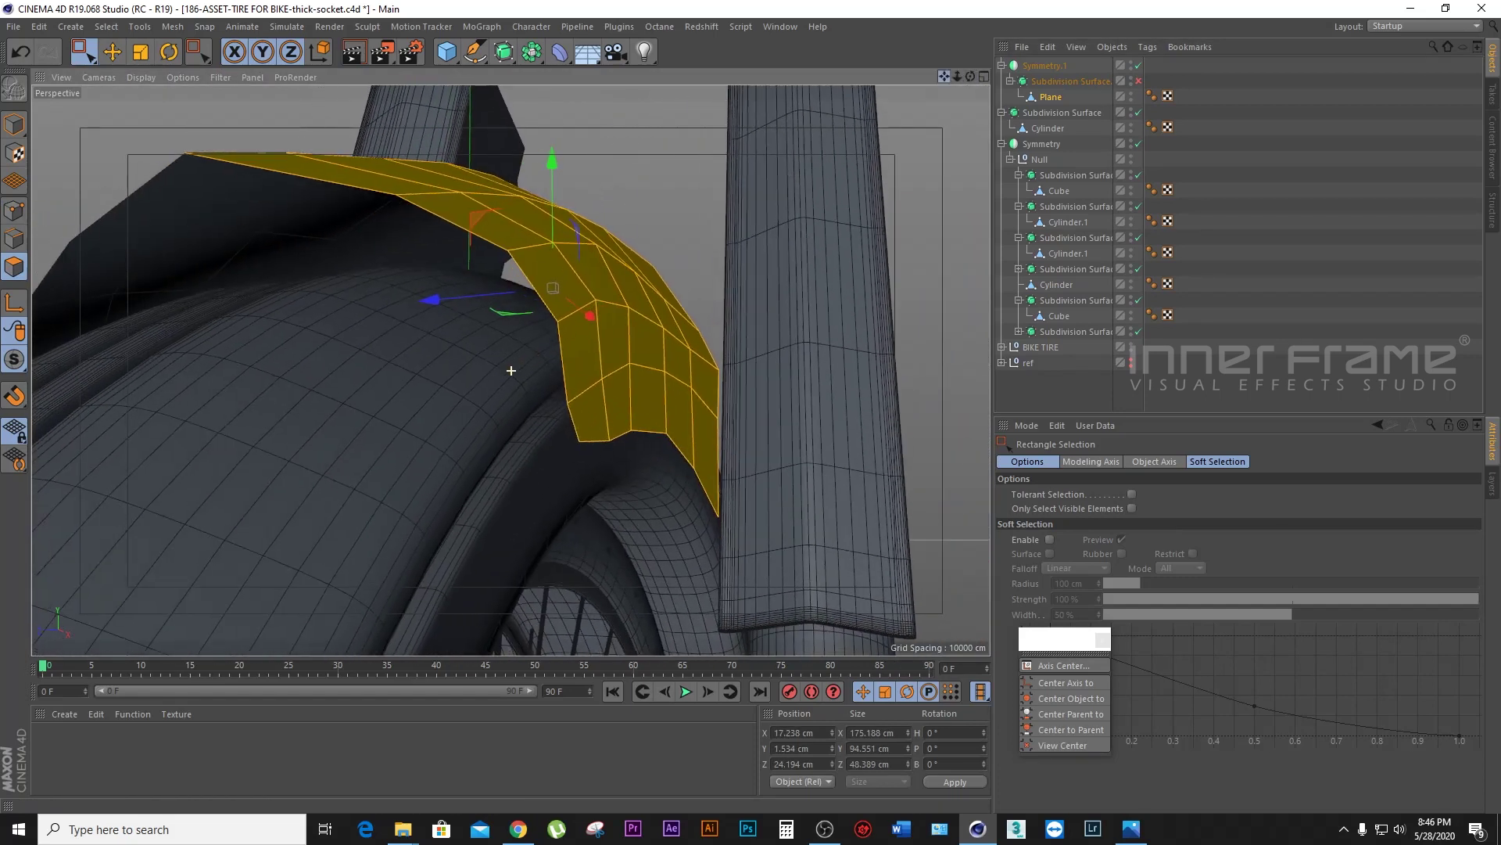
pyautogui.rightClick(725, 207)
pyautogui.click(795, 471)
pyautogui.moveTo(794, 472); pyautogui.dragTo(821, 471)
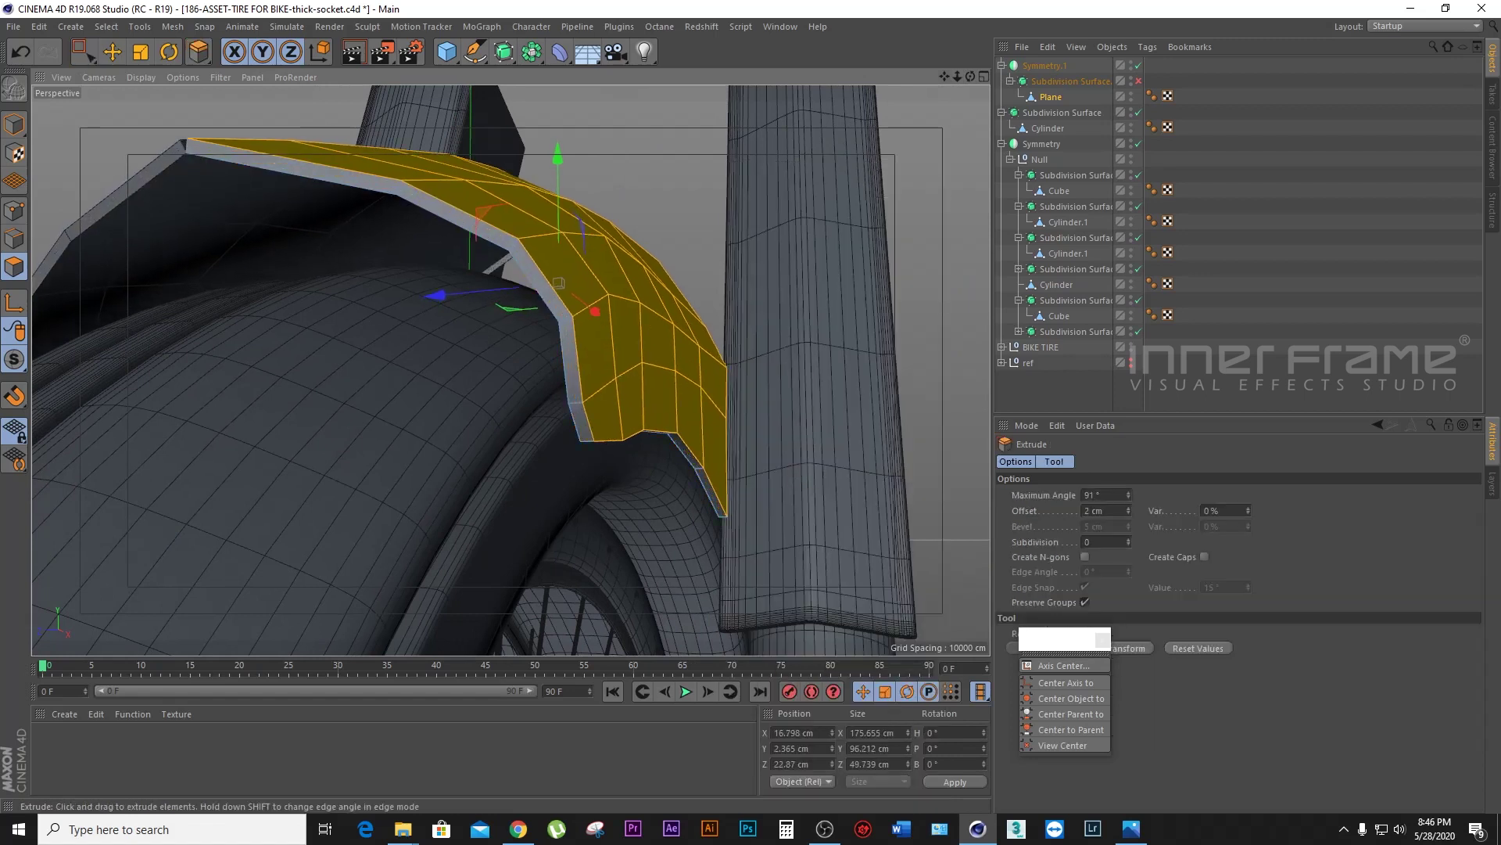
pyautogui.click(1205, 557)
pyautogui.moveTo(957, 77); pyautogui.dragTo(956, 83)
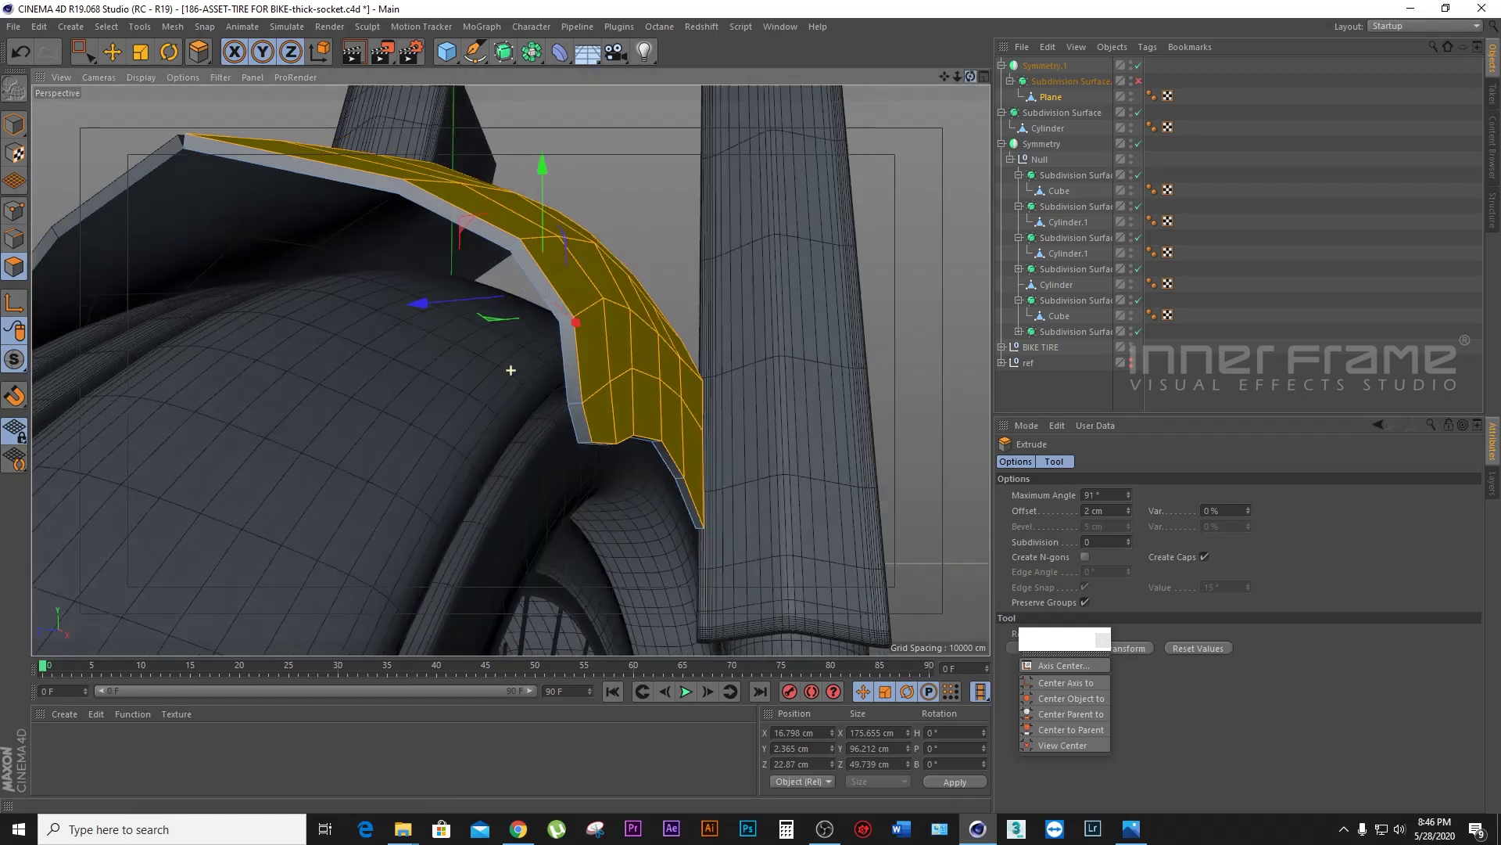
# Step: Redo the extrusion thinner at 0.8 cm and turn subdivision back on
pyautogui.hotkey('ctrl', 'z')
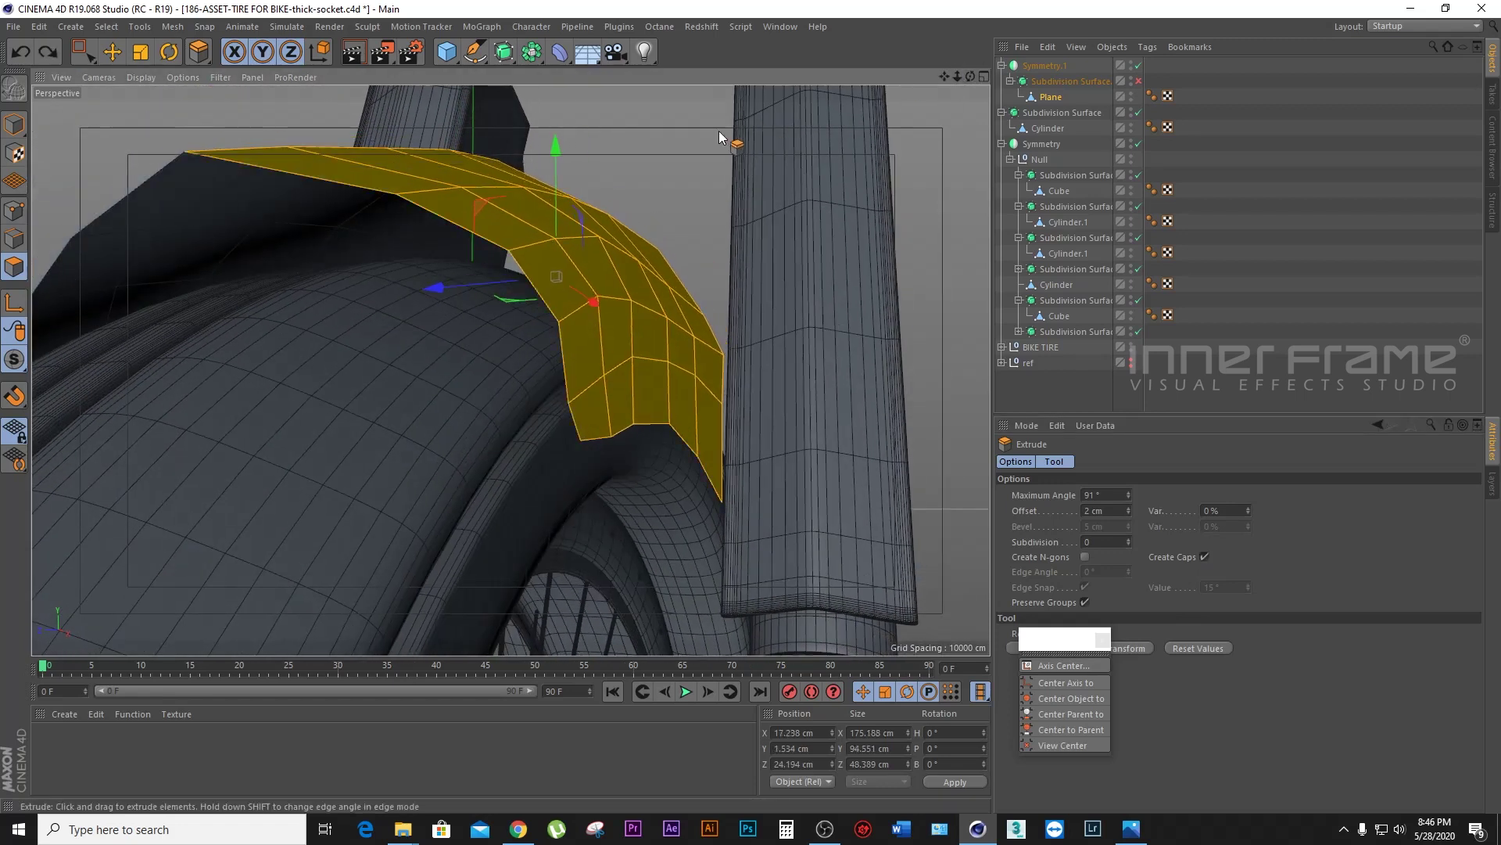
pyautogui.moveTo(712, 170)
pyautogui.mouseDown()
pyautogui.moveTo(731, 173)
pyautogui.moveTo(711, 170)
pyautogui.mouseUp()
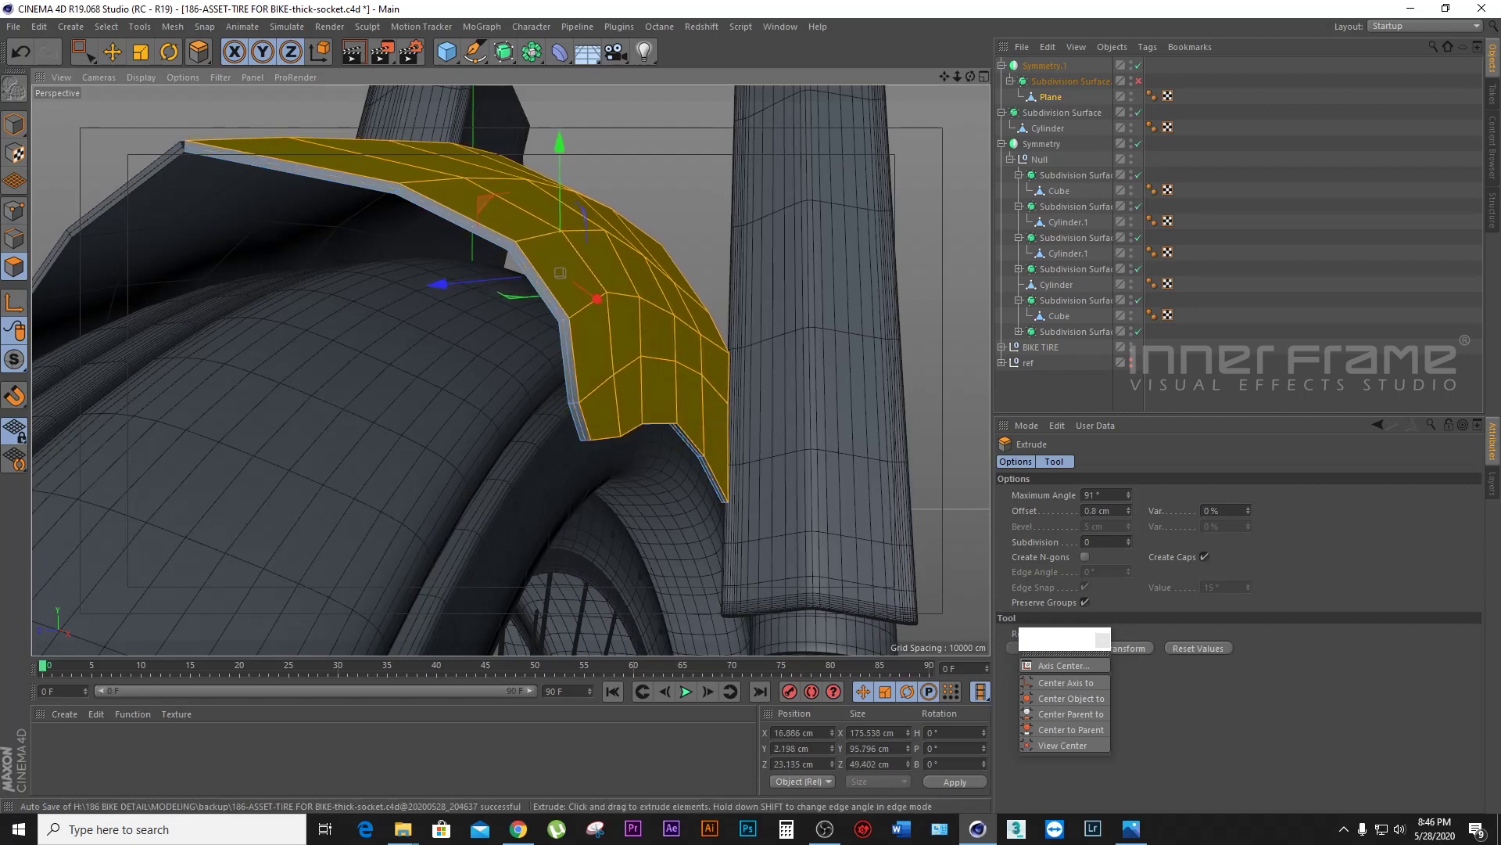
pyautogui.press('e')
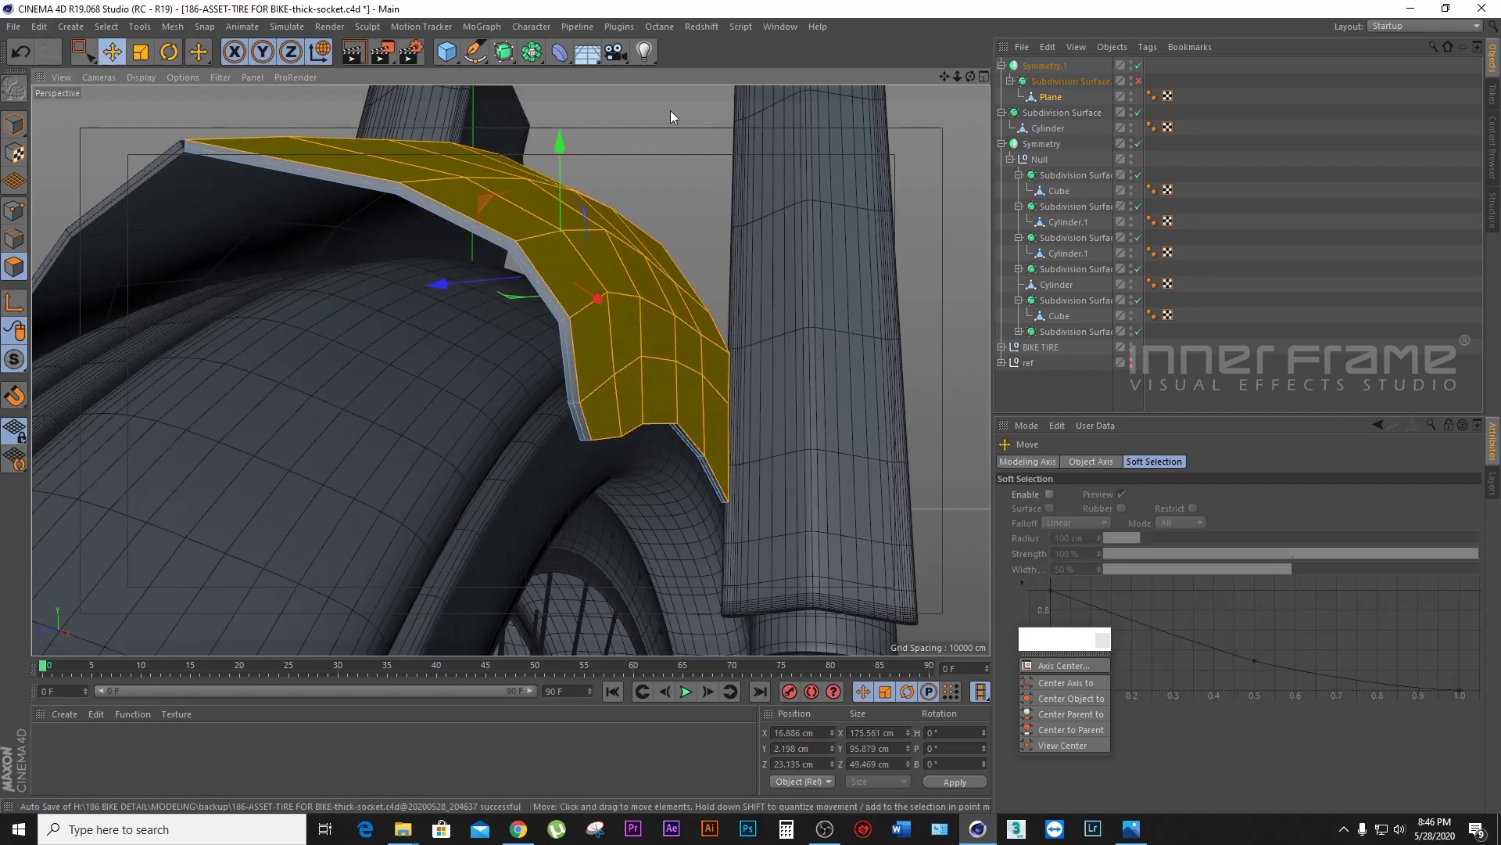
pyautogui.press('q')
pyautogui.moveTo(513, 368)
pyautogui.keyDown('alt'); pyautogui.mouseDown()
pyautogui.moveTo(438, 337)
pyautogui.moveTo(547, 313)
pyautogui.mouseUp(); pyautogui.keyUp('alt')
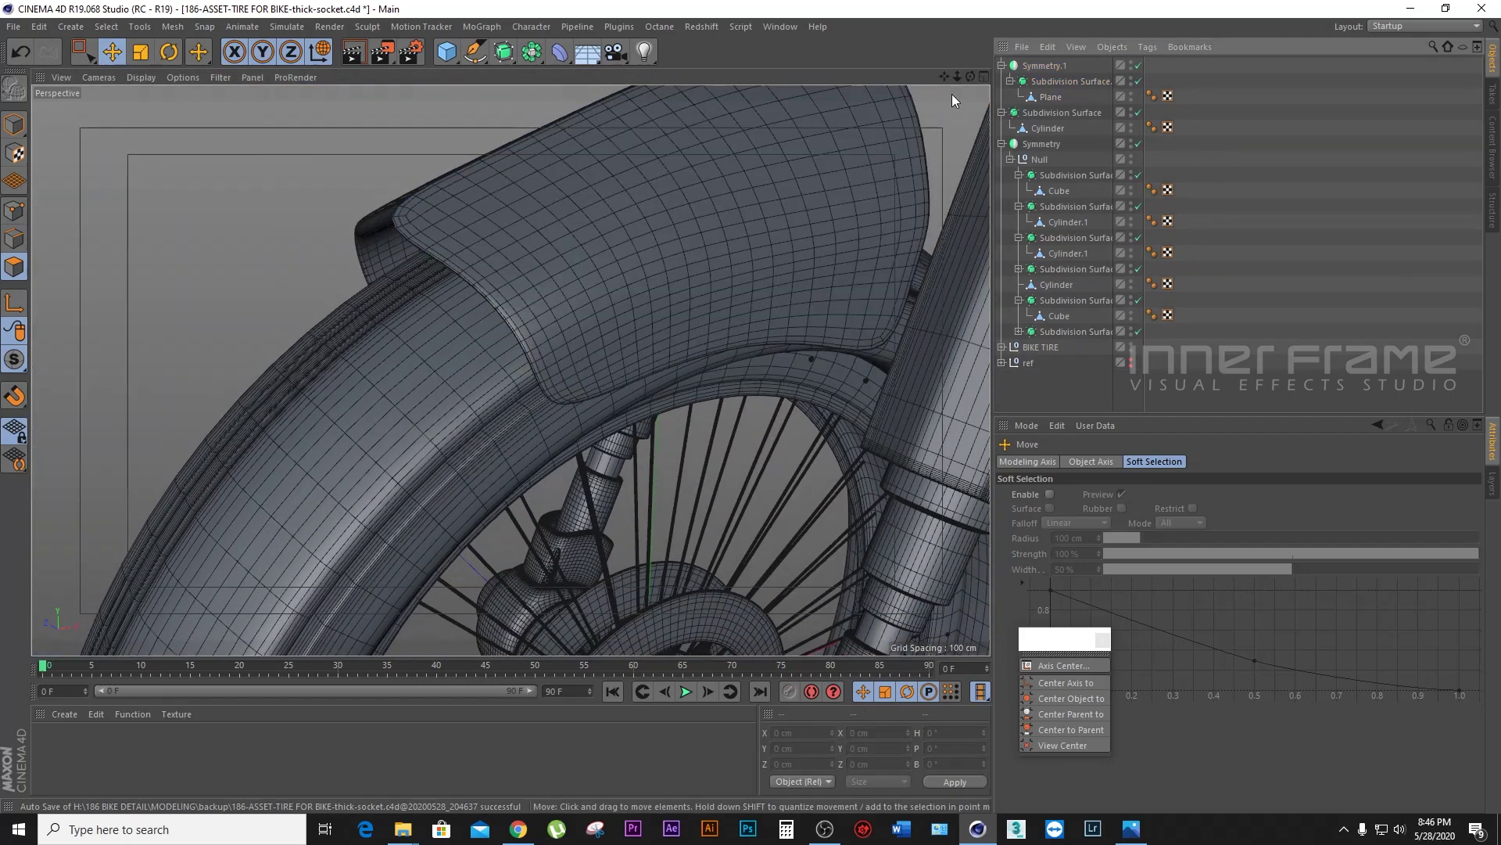
# Step: With Subdivision Surface.1 off, cut support edge loops near both ends of the fender
pyautogui.moveTo(970, 76); pyautogui.dragTo(979, 80)
pyautogui.keyDown('alt'); pyautogui.moveTo(510, 369); pyautogui.dragTo(510, 370); pyautogui.keyUp('alt')
pyautogui.click(1056, 96)
pyautogui.click(1139, 80)
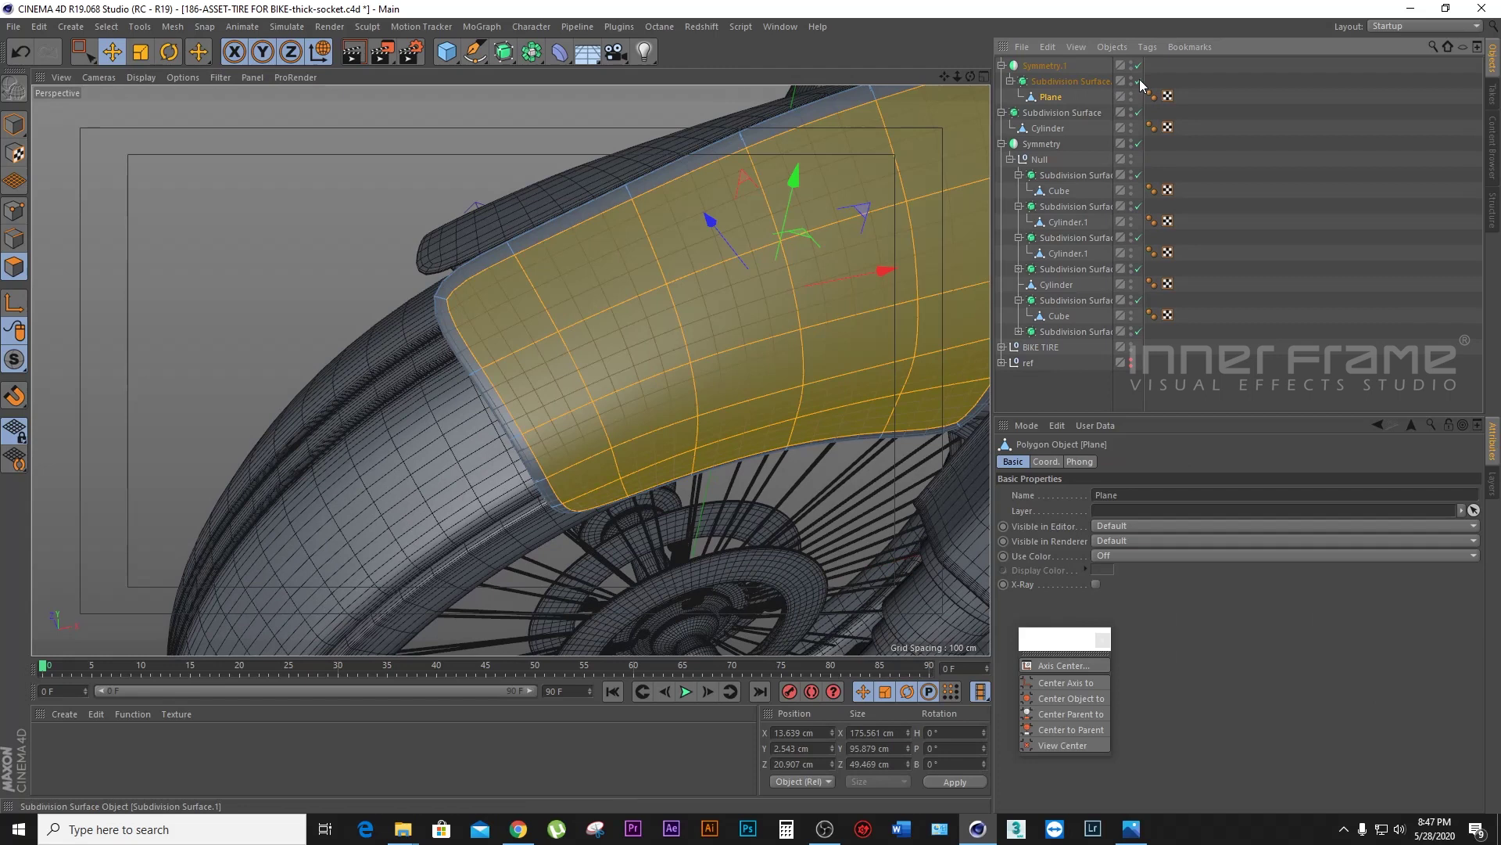
pyautogui.moveTo(971, 76); pyautogui.dragTo(511, 370)
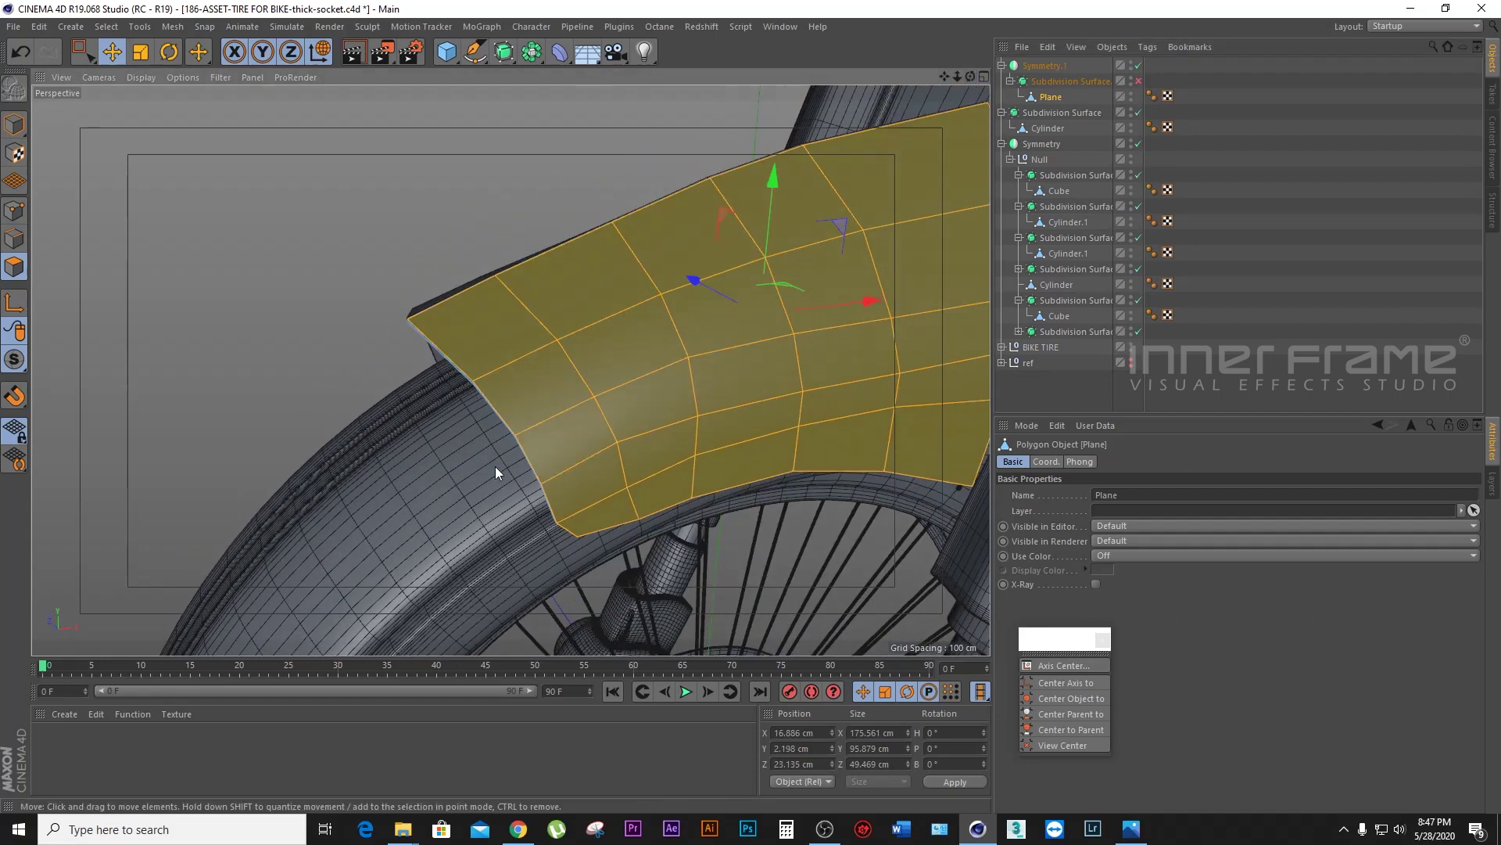
pyautogui.click(348, 310)
pyautogui.rightClick(349, 310)
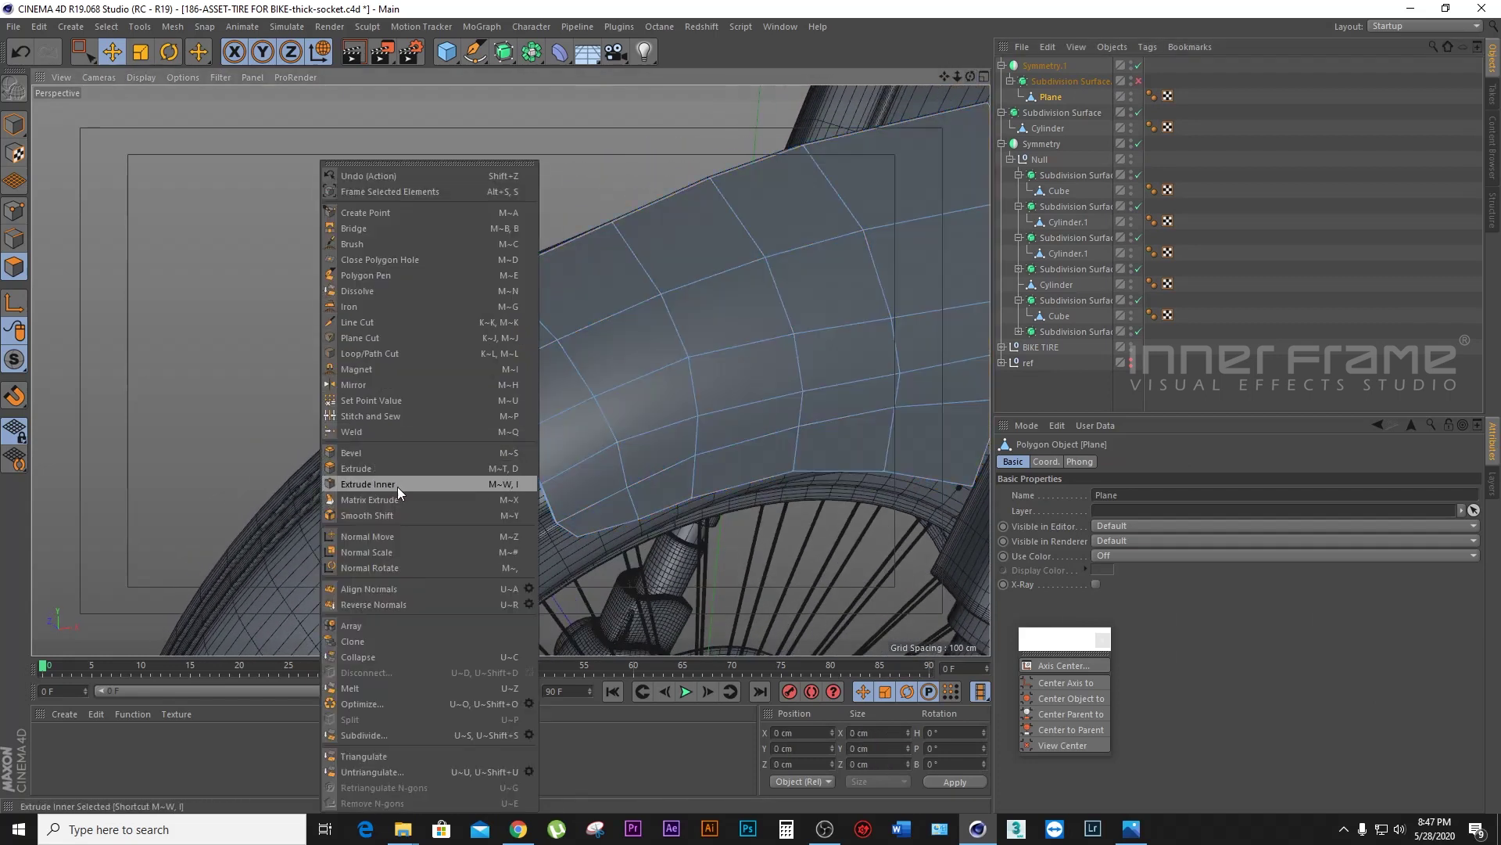
pyautogui.click(386, 353)
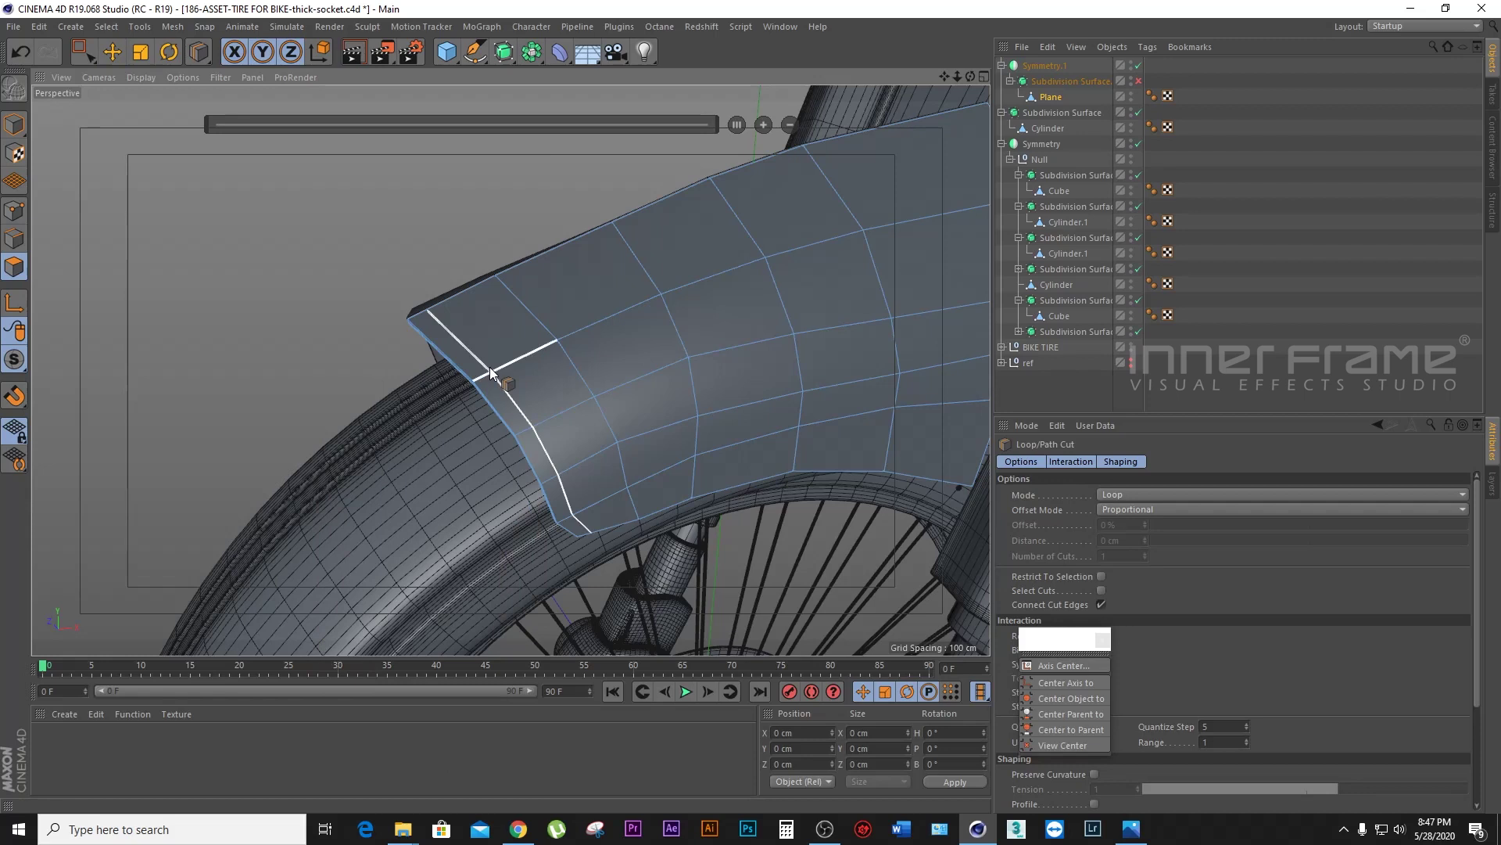
pyautogui.click(490, 368)
pyautogui.moveTo(970, 76)
pyautogui.mouseDown()
pyautogui.moveTo(511, 370)
pyautogui.moveTo(907, 141)
pyautogui.mouseUp()
pyautogui.click(663, 206)
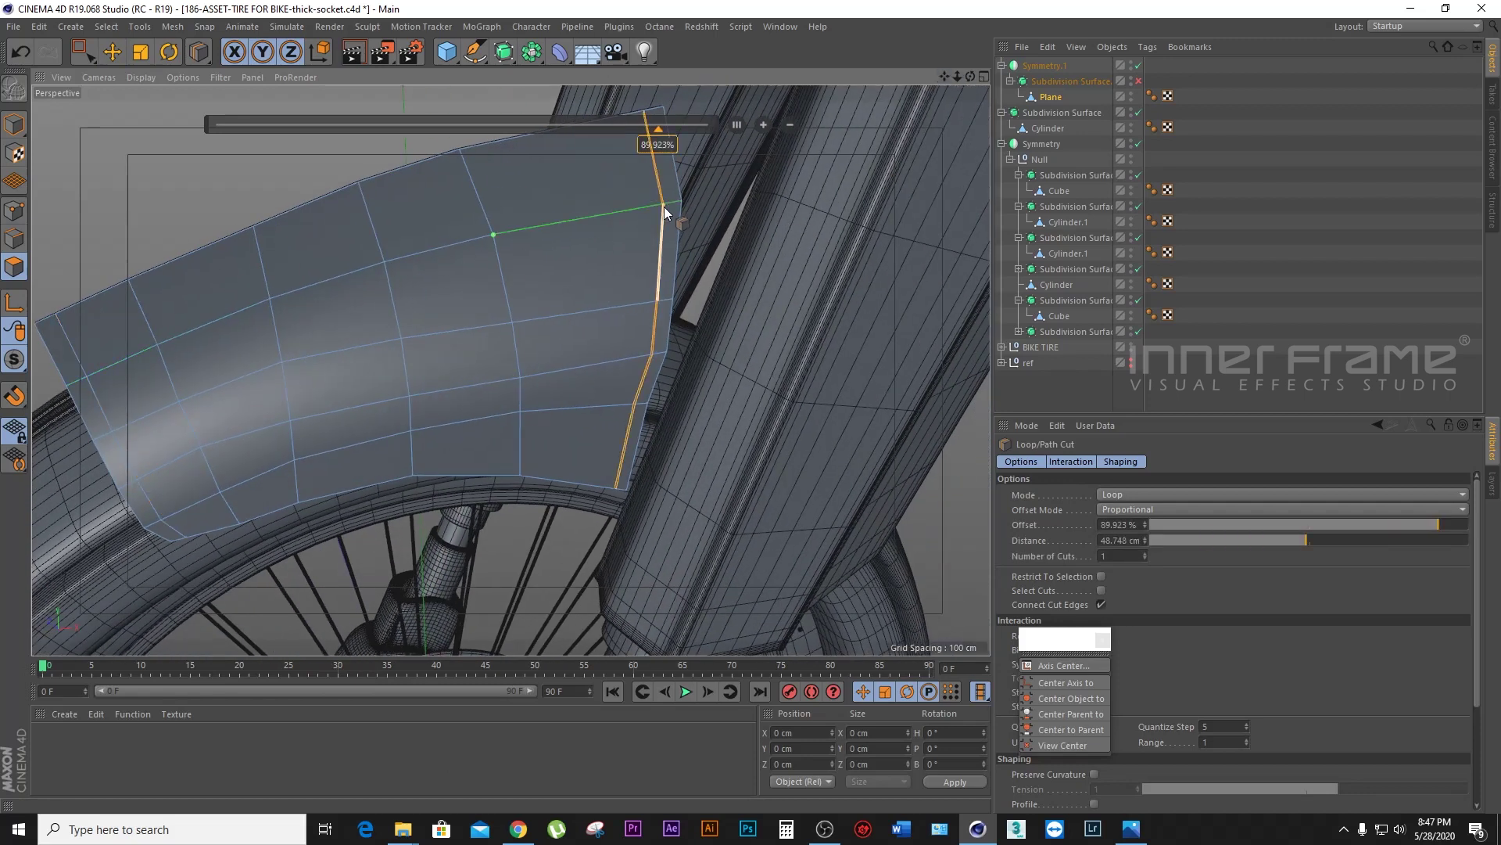
# Step: Re-enable subdivision and add another support loop close to the fender's rim
pyautogui.click(1138, 81)
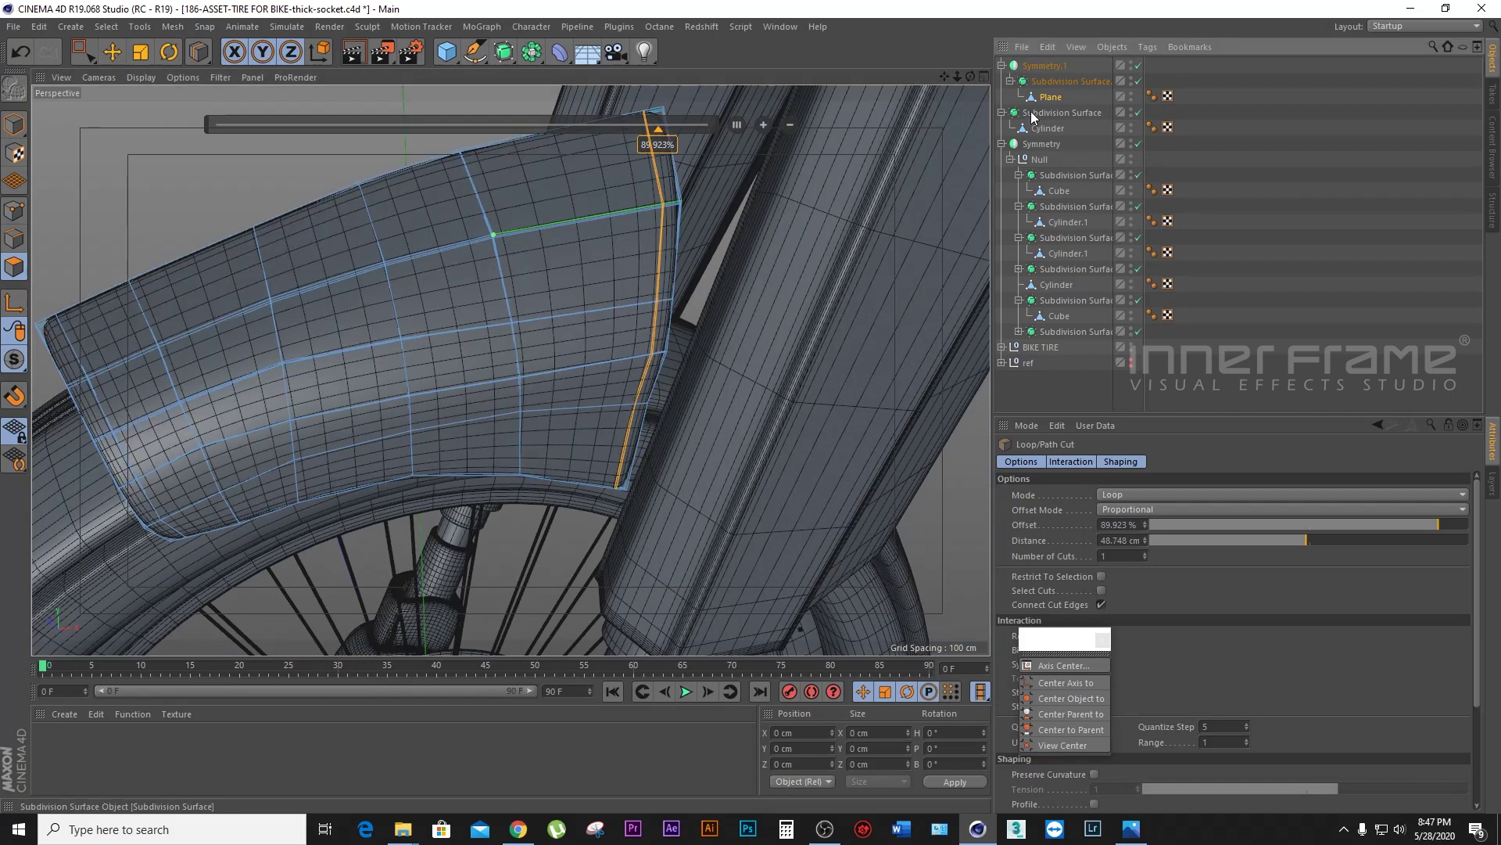
pyautogui.moveTo(967, 81)
pyautogui.mouseDown()
pyautogui.moveTo(947, 79)
pyautogui.moveTo(965, 81)
pyautogui.moveTo(509, 365)
pyautogui.mouseUp()
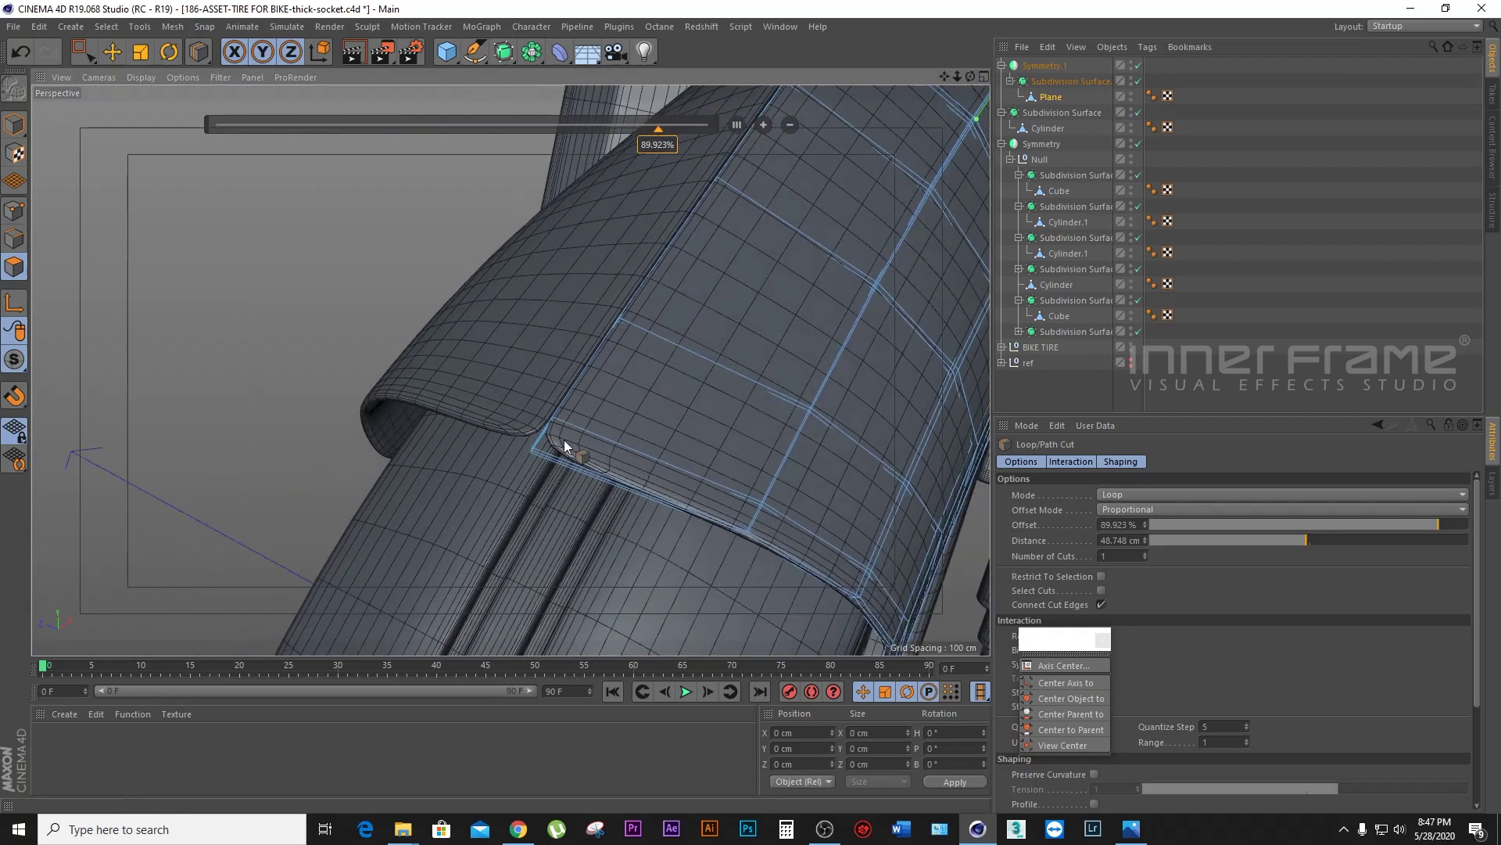
pyautogui.moveTo(545, 460); pyautogui.dragTo(559, 469)
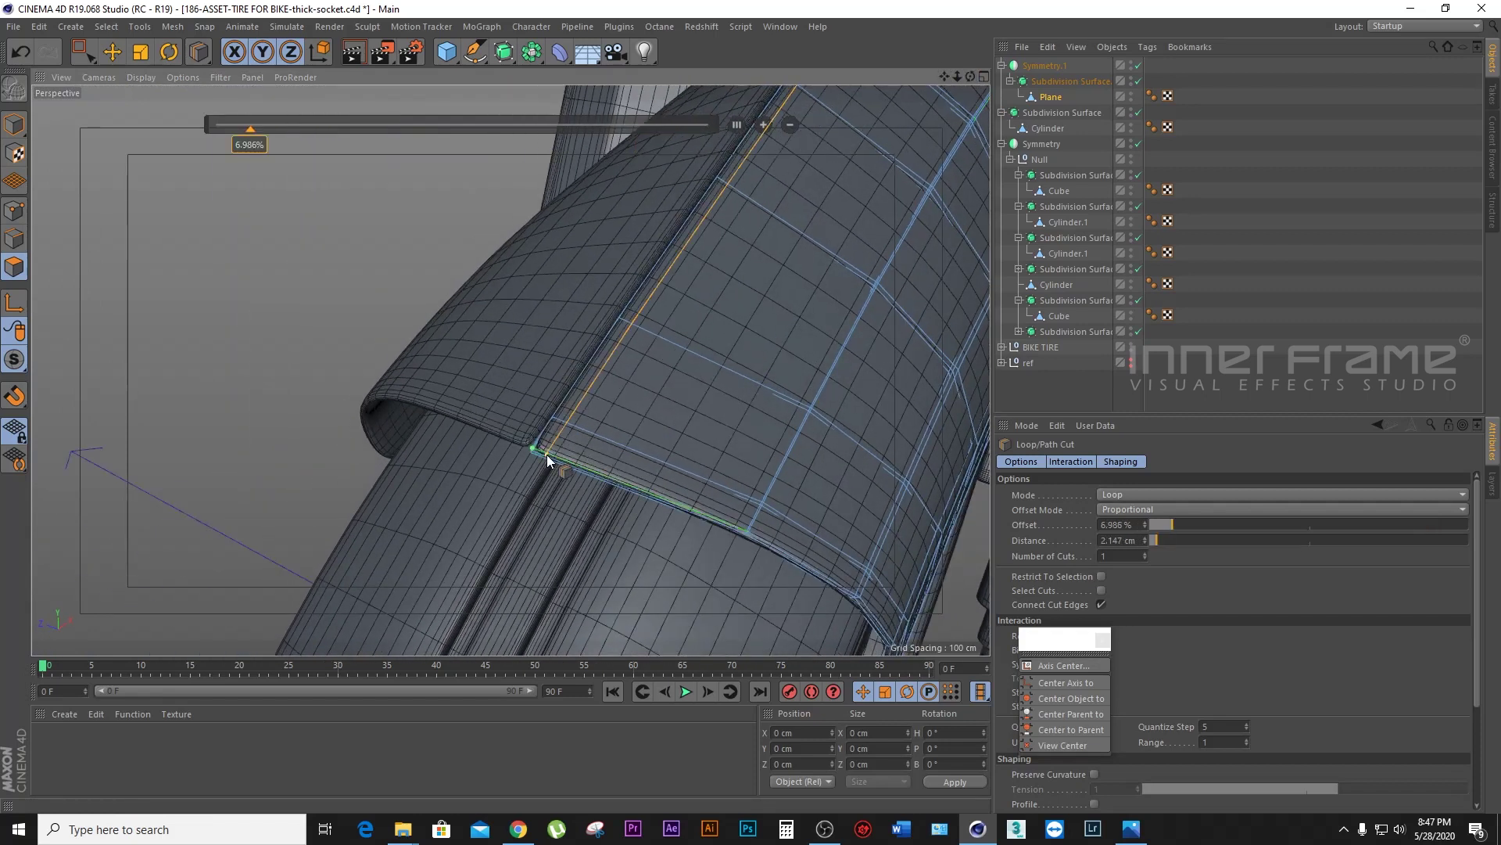
pyautogui.click(121, 54)
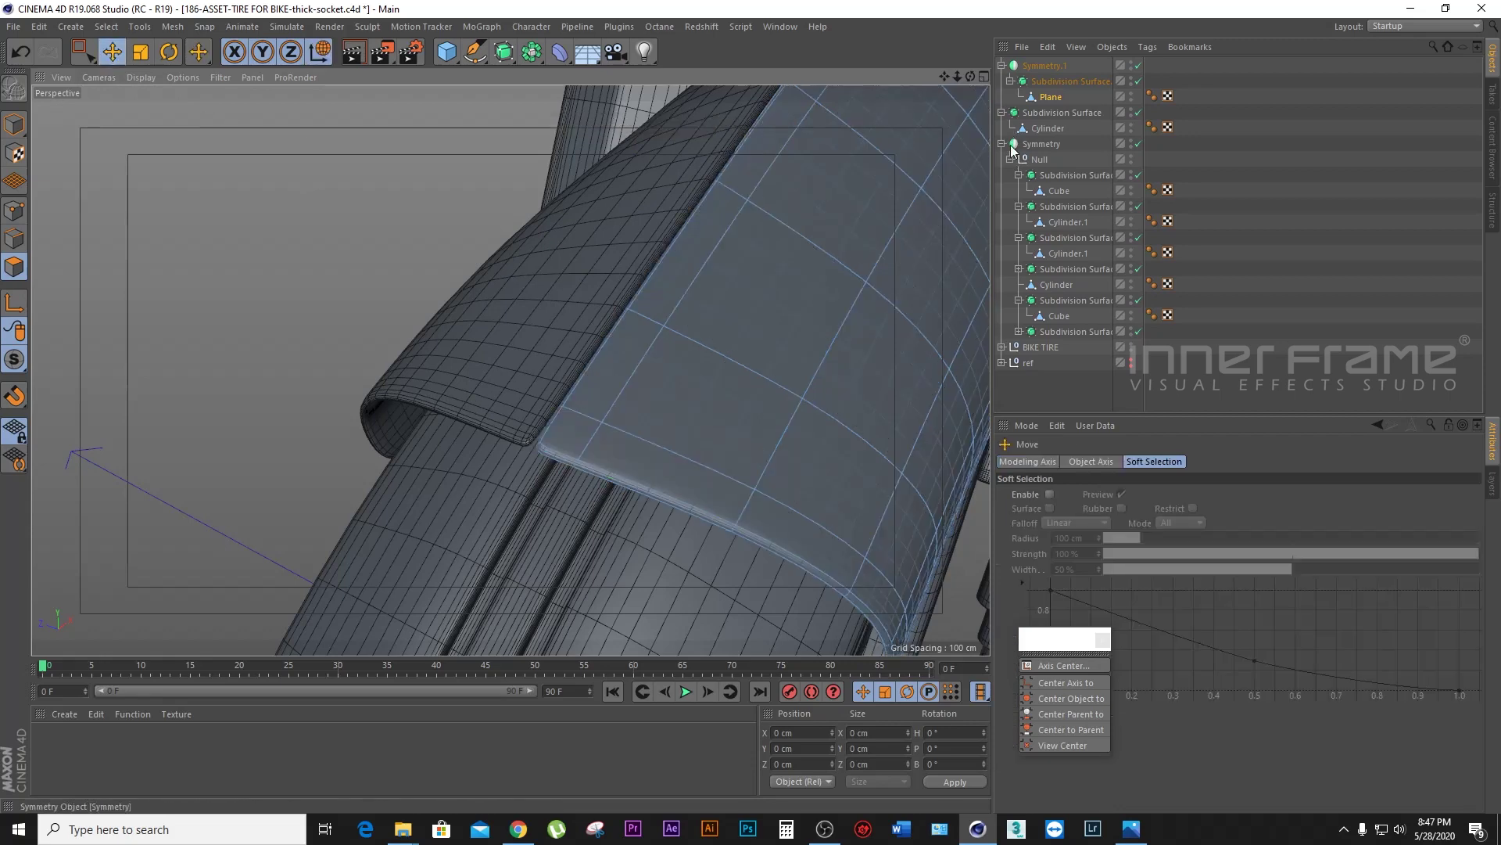
# Step: In Points mode on the Plane, lift a centre-edge point, then undo the last lift
pyautogui.moveTo(971, 77); pyautogui.dragTo(511, 369)
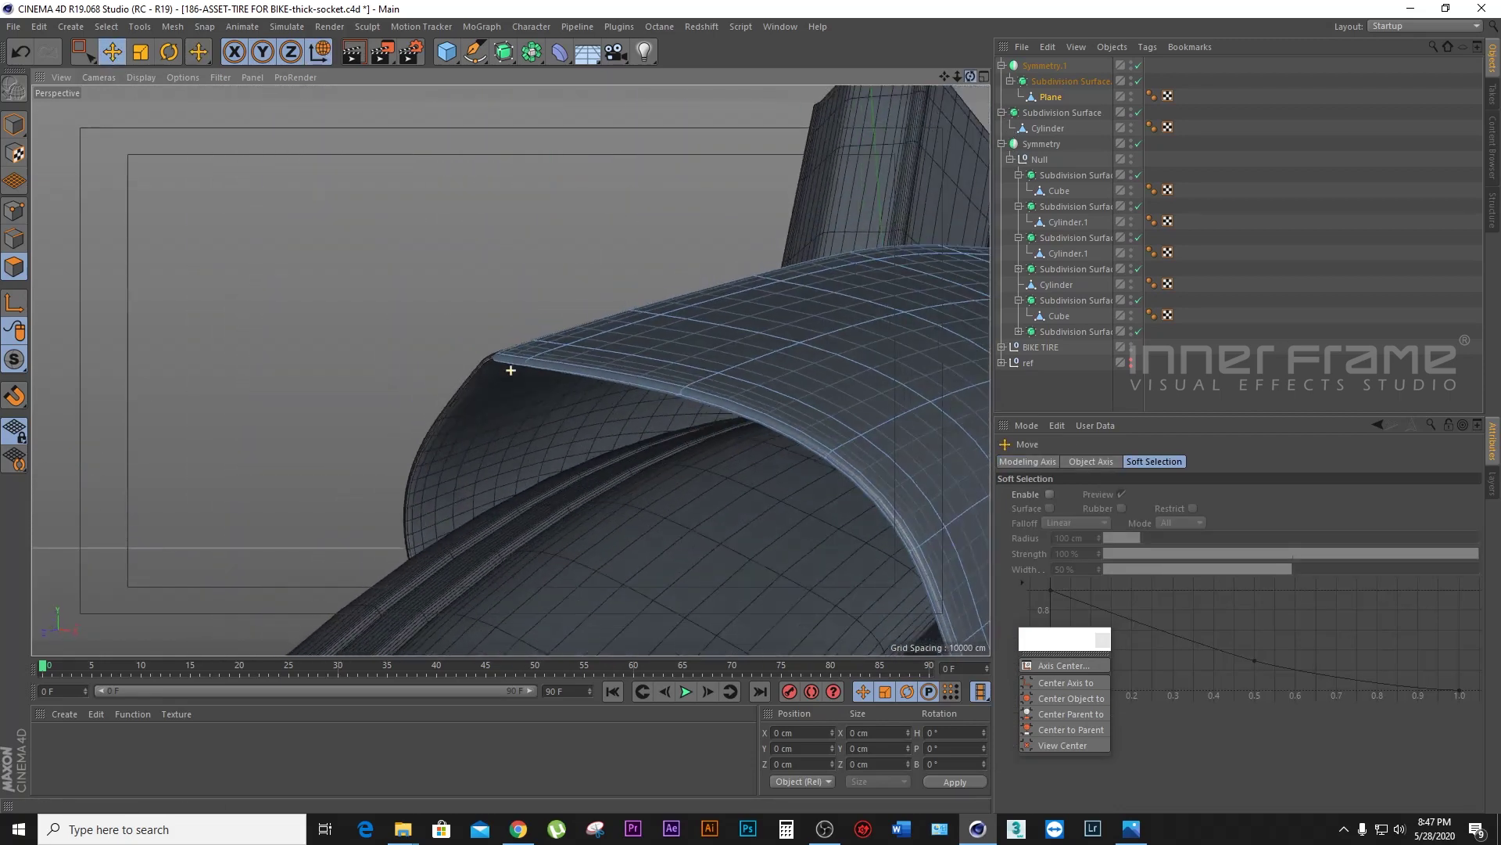
pyautogui.click(1048, 96)
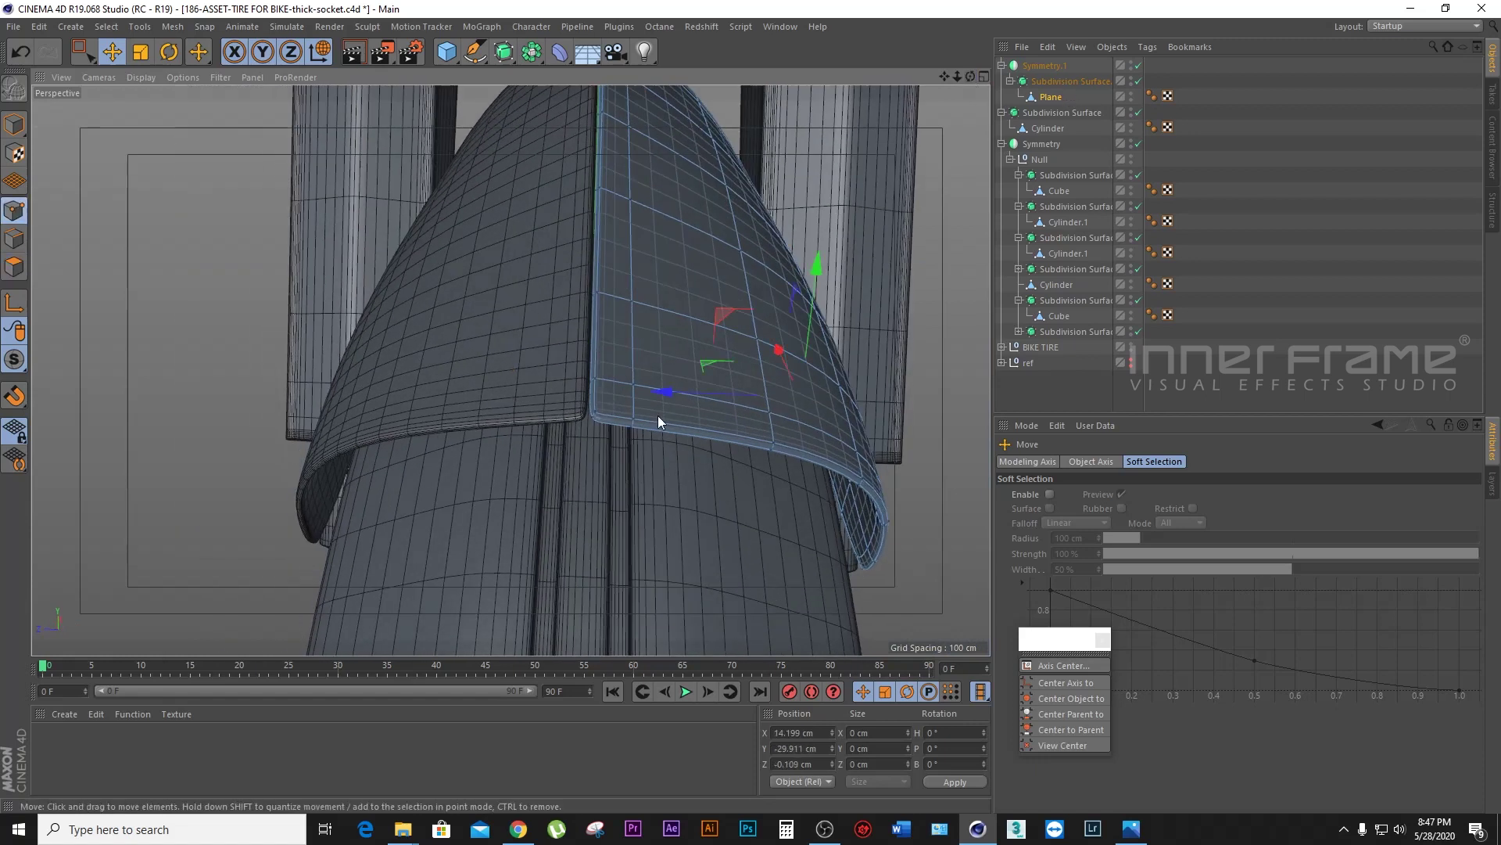
pyautogui.press('0')
pyautogui.click(592, 388)
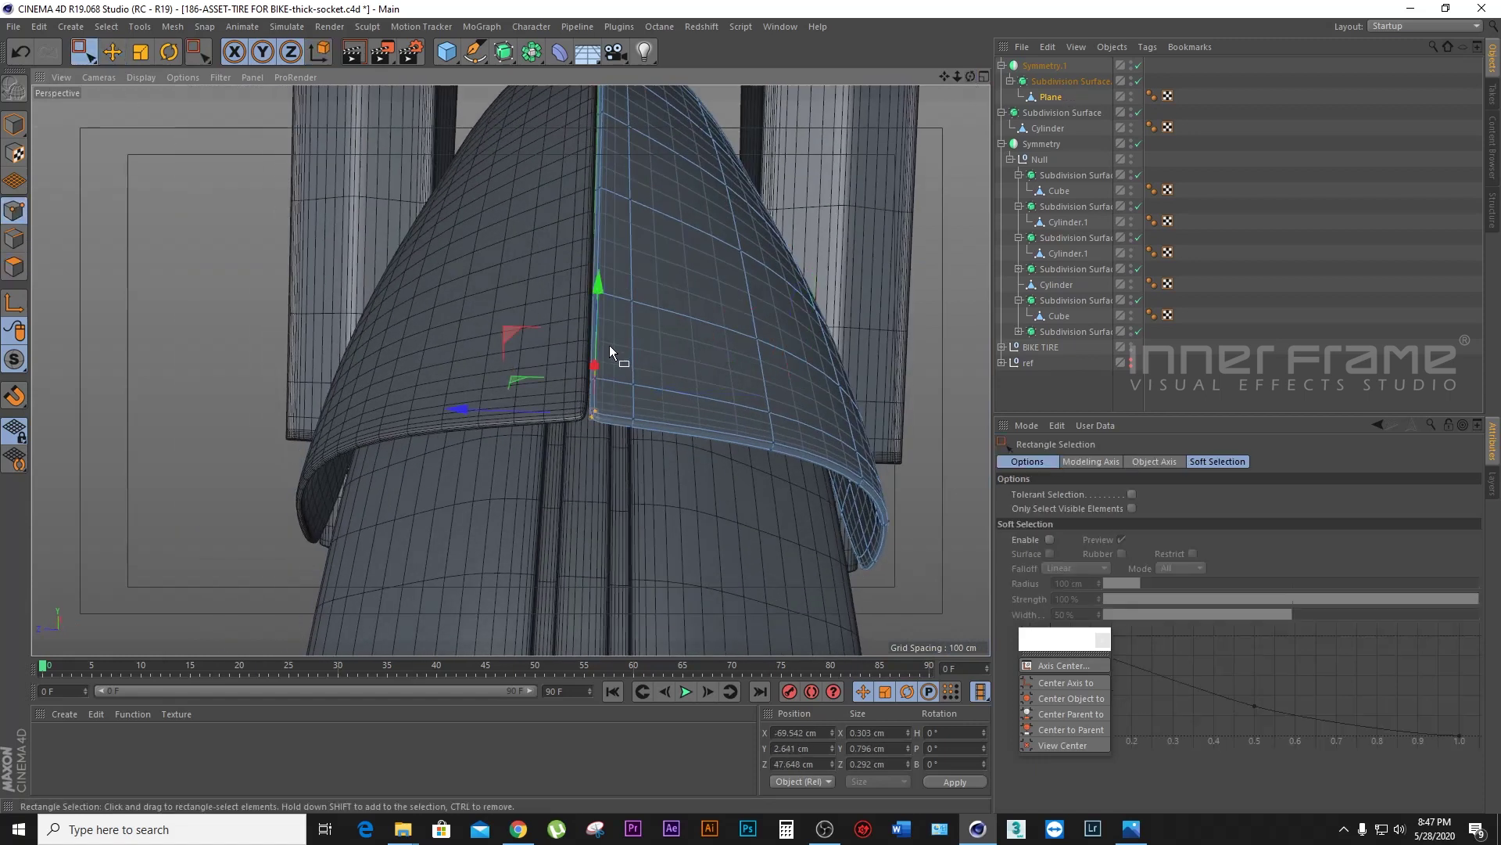
pyautogui.moveTo(597, 299); pyautogui.dragTo(602, 219)
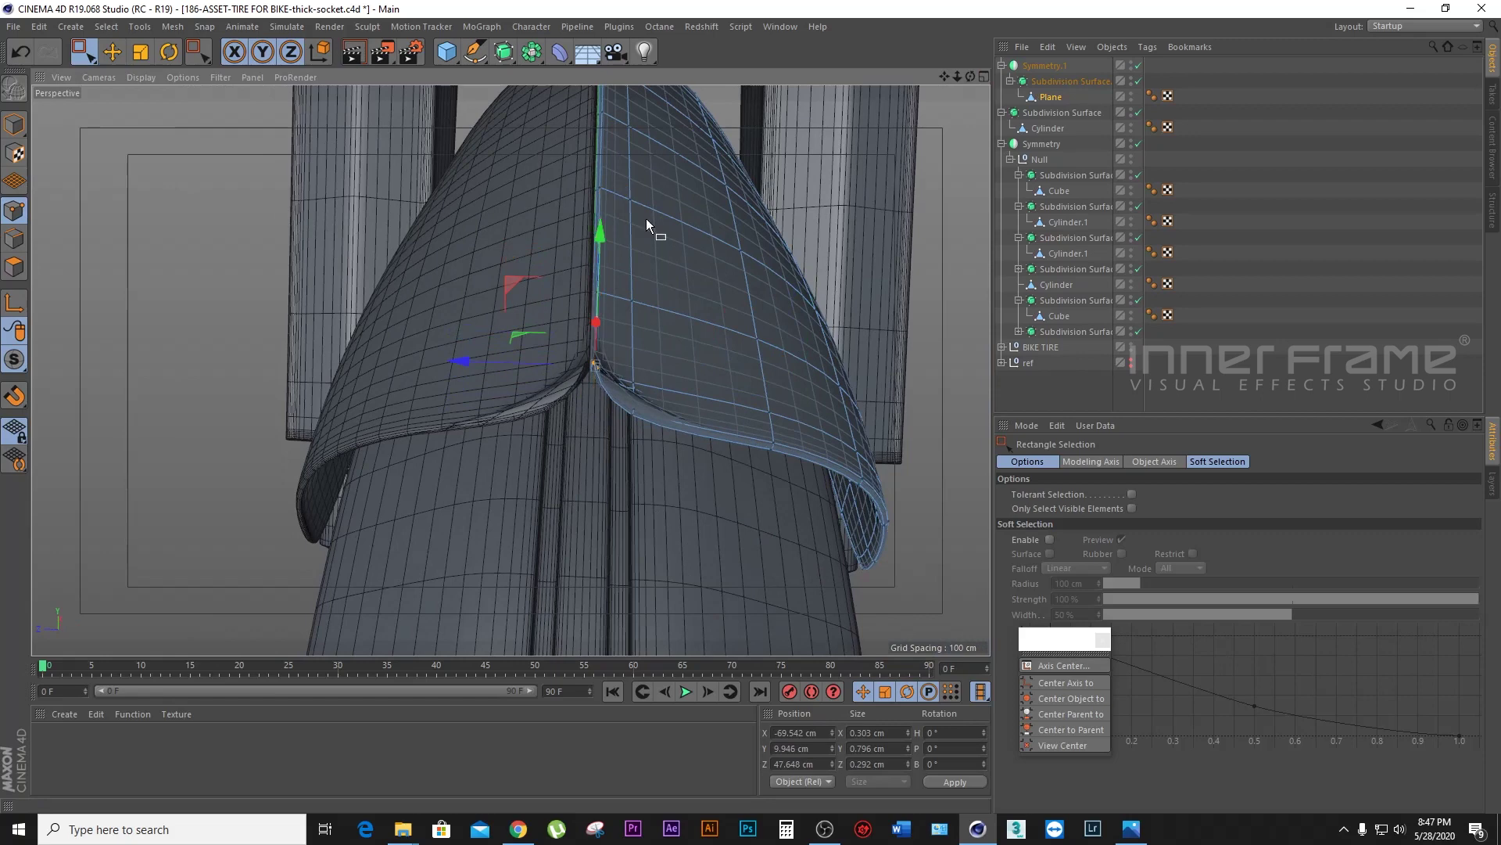
pyautogui.moveTo(971, 76); pyautogui.dragTo(970, 76)
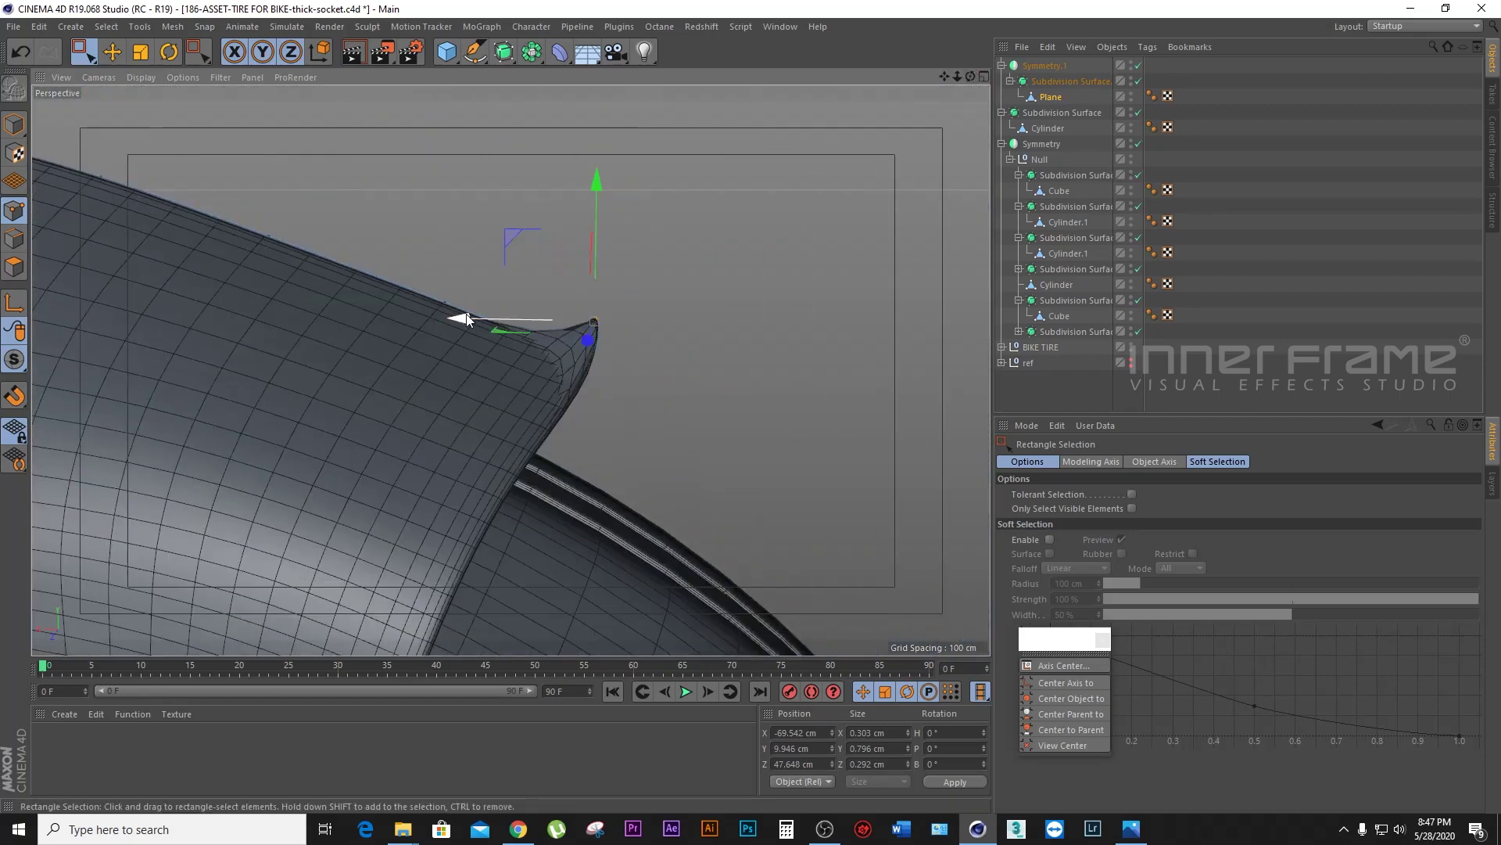
pyautogui.moveTo(505, 295); pyautogui.dragTo(410, 361)
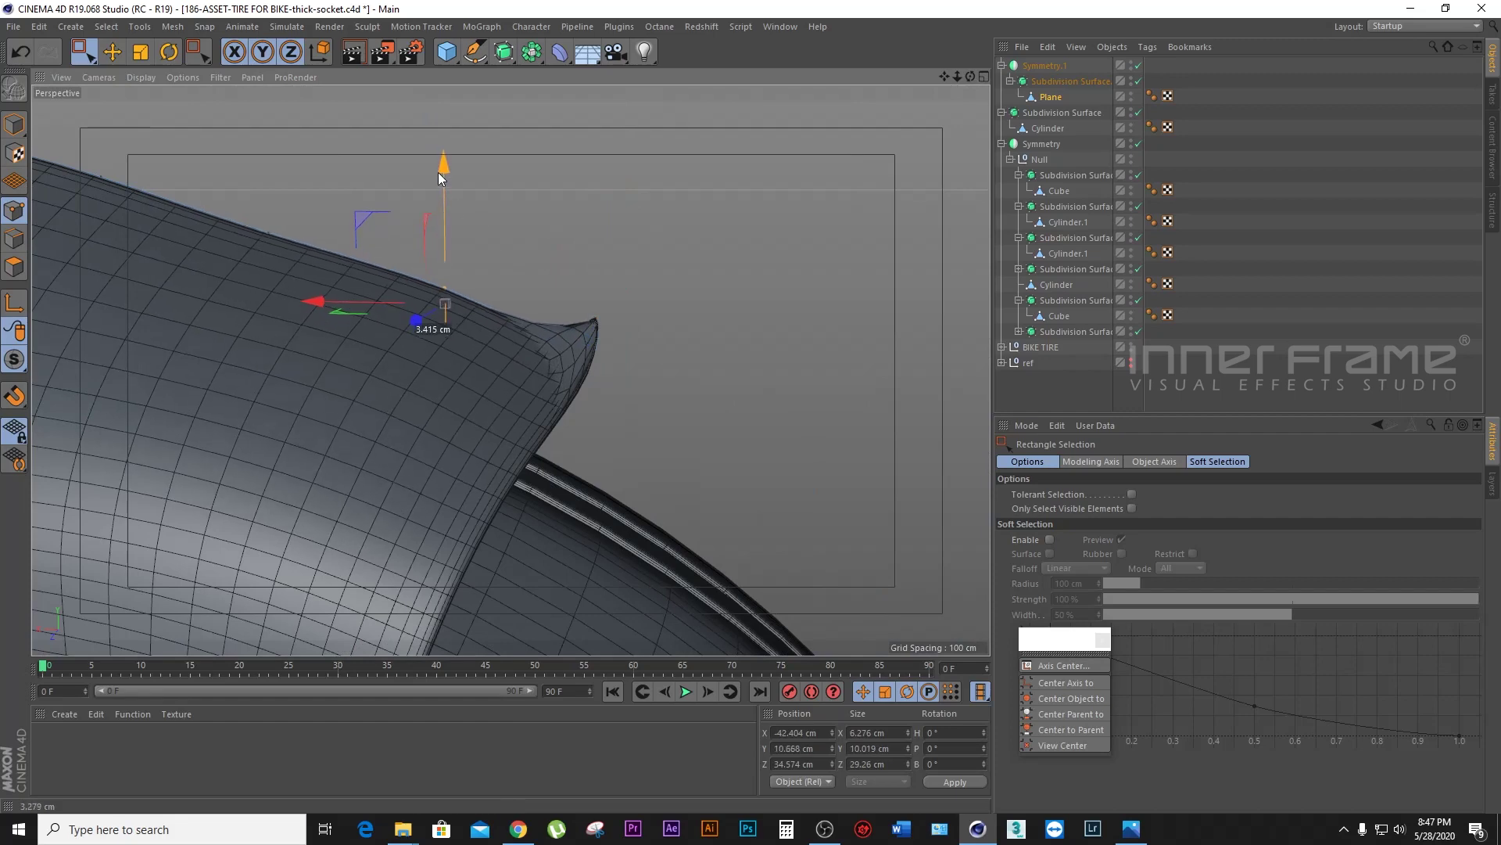
pyautogui.hotkey('ctrl', 'z')
pyautogui.hotkey('ctrl', 'z')
# Step: Nudge seam points about 0.77 cm, slightly along Z, and about 0.3 cm
pyautogui.moveTo(970, 76); pyautogui.dragTo(472, 425)
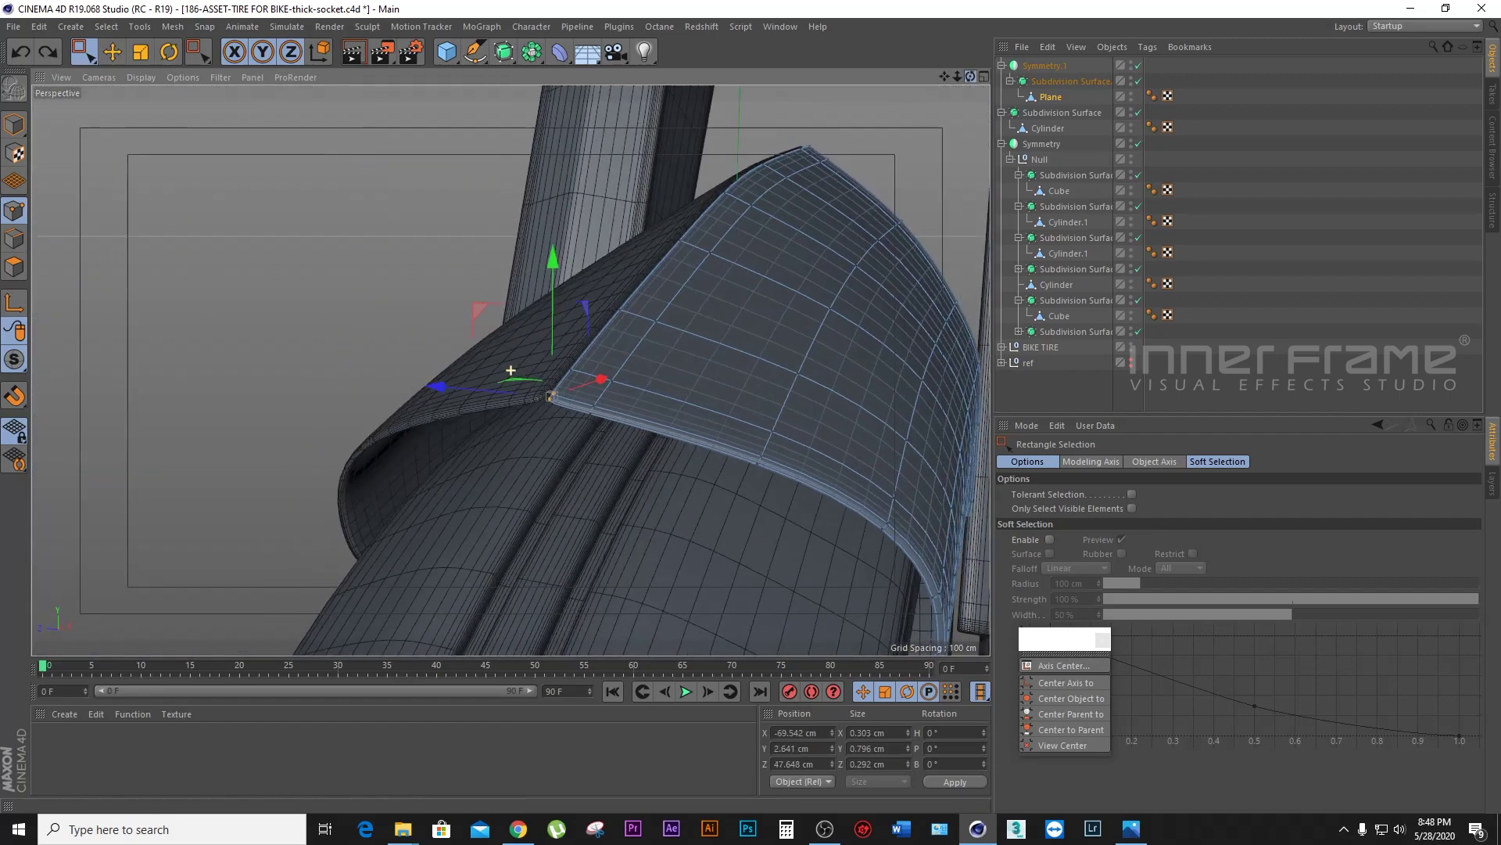
pyautogui.moveTo(469, 415); pyautogui.dragTo(466, 416)
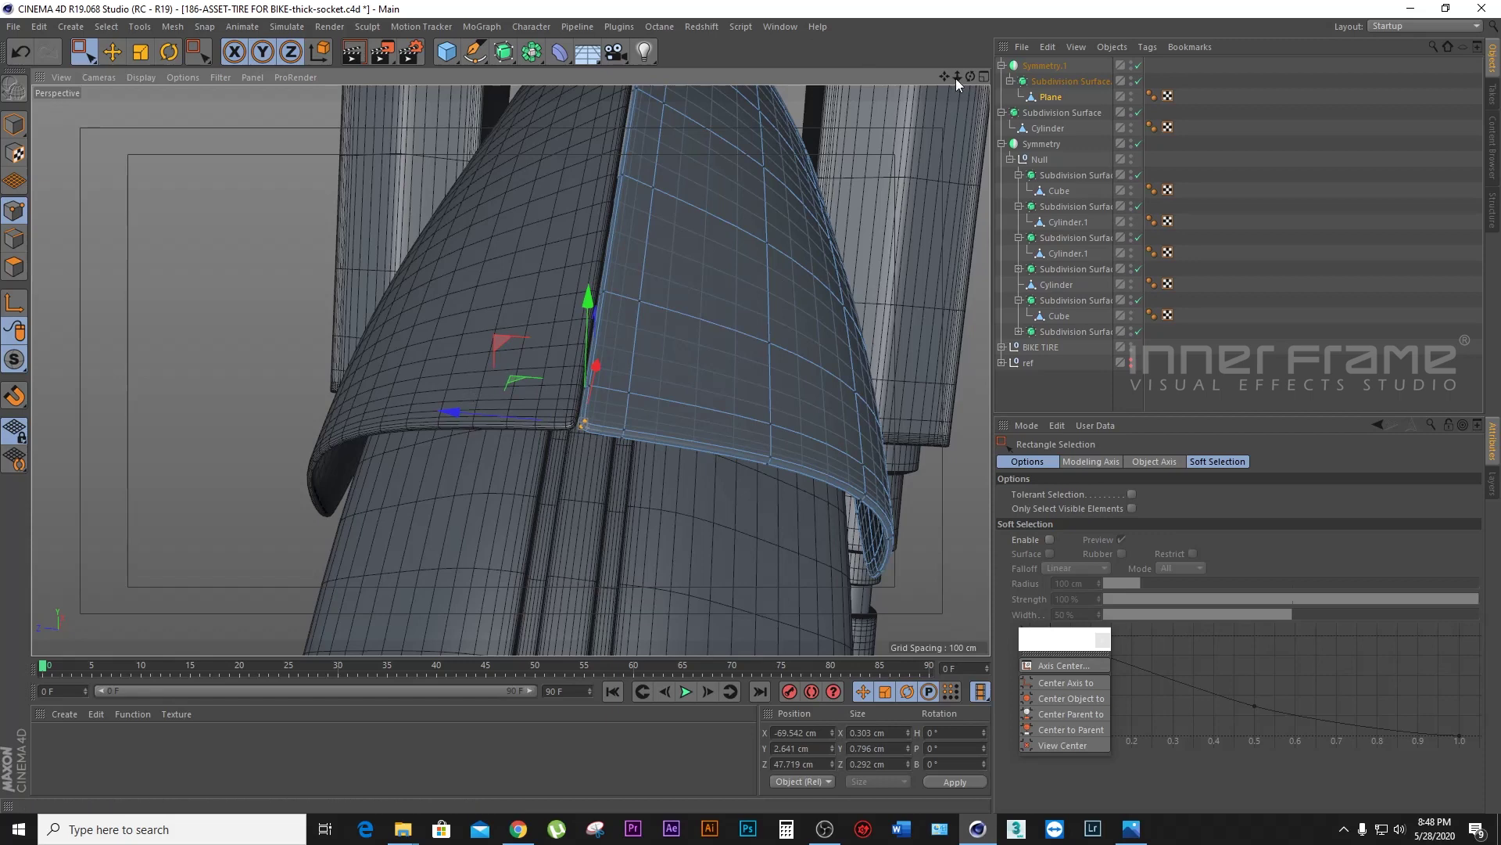
pyautogui.moveTo(971, 76); pyautogui.dragTo(915, 117)
pyautogui.moveTo(970, 76); pyautogui.dragTo(923, 118)
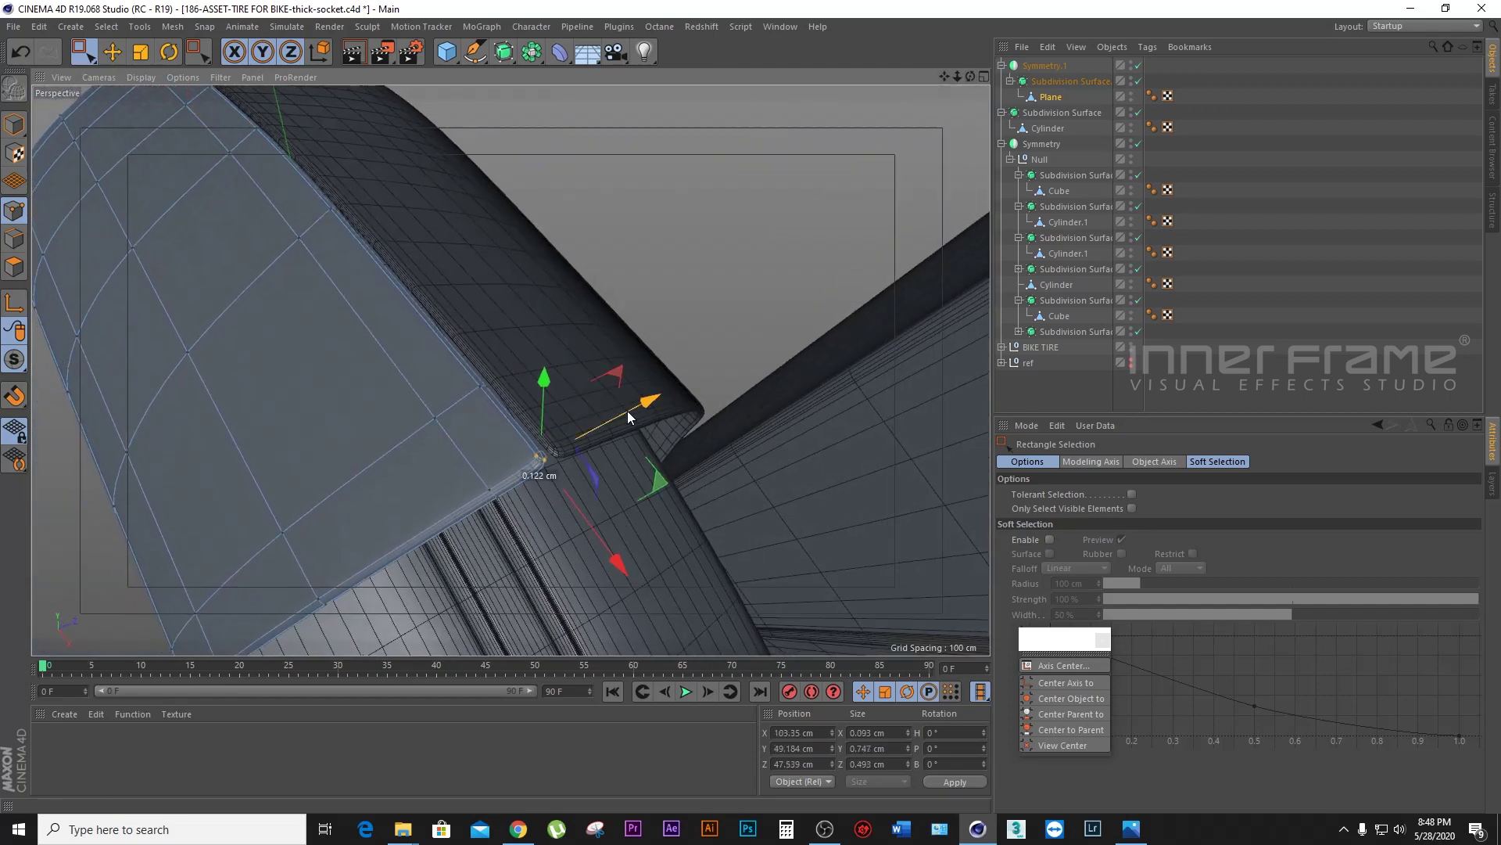
pyautogui.moveTo(631, 411); pyautogui.dragTo(634, 414)
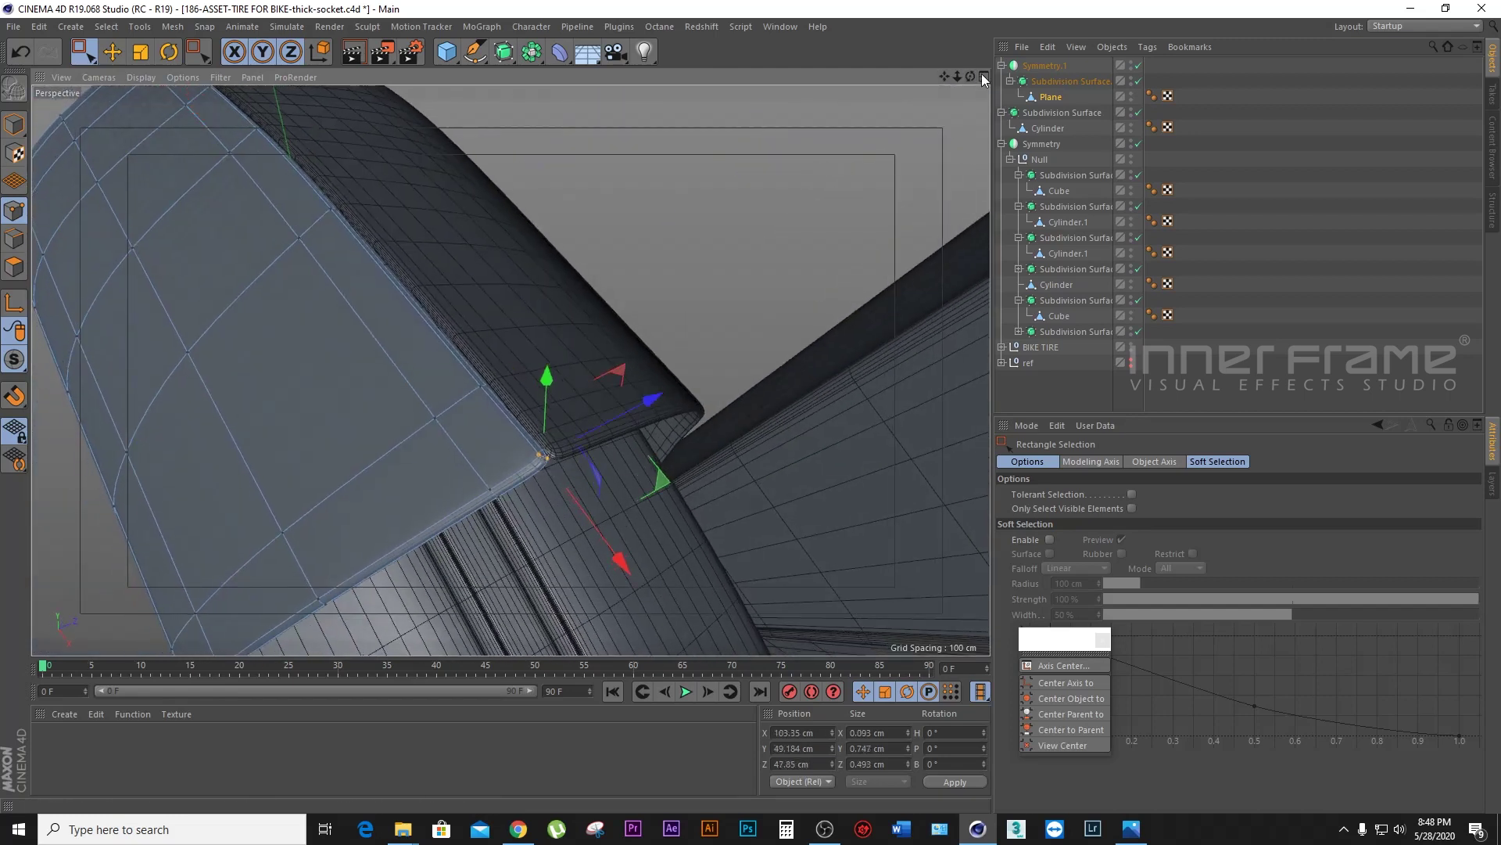
pyautogui.moveTo(970, 76); pyautogui.dragTo(939, 86)
pyautogui.click(600, 523)
pyautogui.moveTo(498, 523); pyautogui.dragTo(495, 523)
# Step: Nudge further seam and ridge points by about 0.26, 0.35 and 0.16 cm
pyautogui.moveTo(965, 83); pyautogui.dragTo(943, 87)
pyautogui.moveTo(511, 370); pyautogui.dragTo(712, 411)
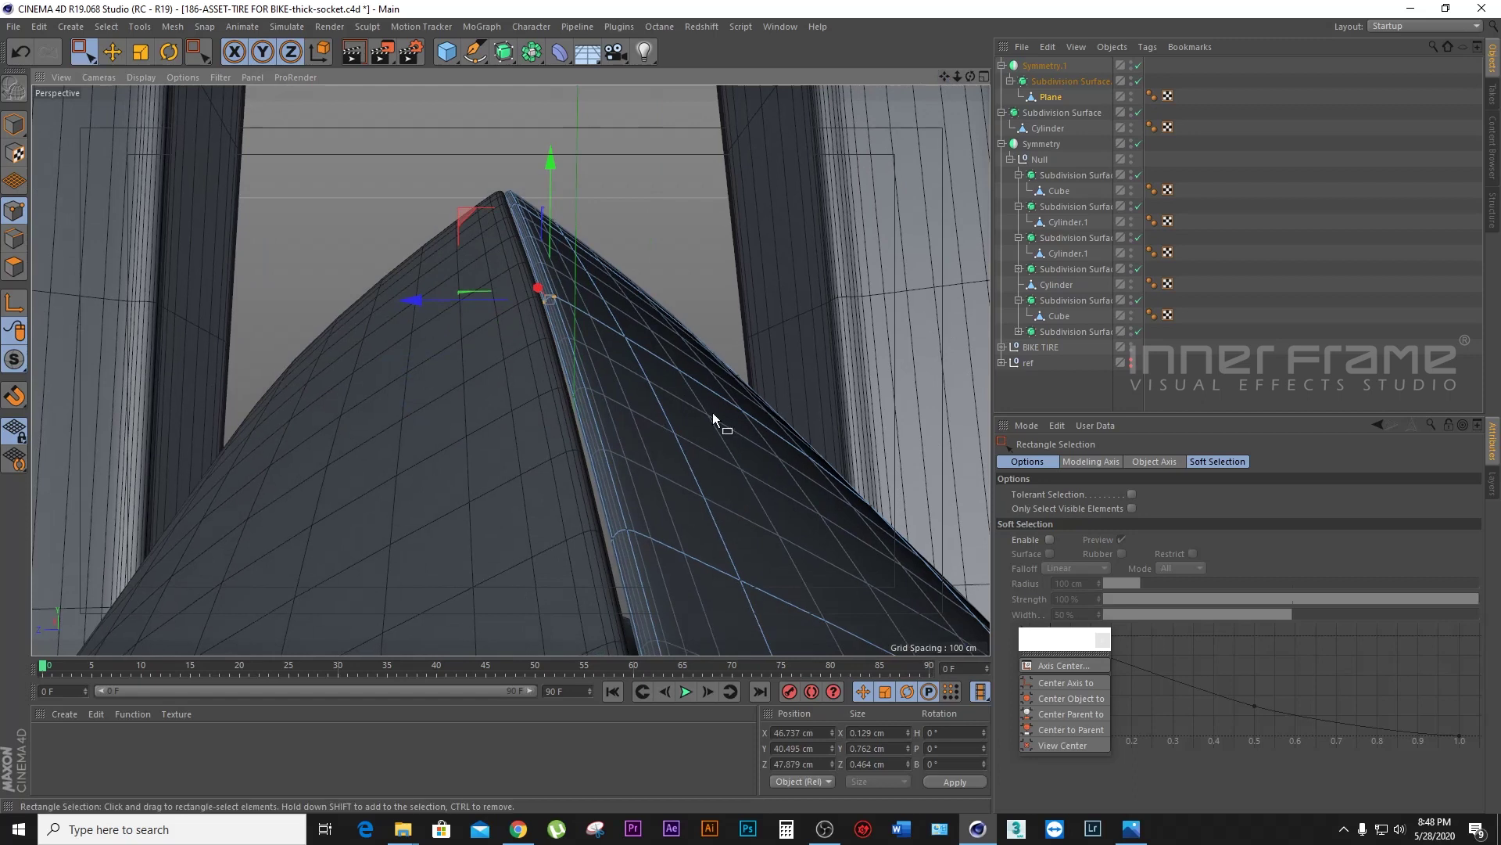
pyautogui.click(620, 536)
pyautogui.moveTo(527, 537); pyautogui.dragTo(518, 535)
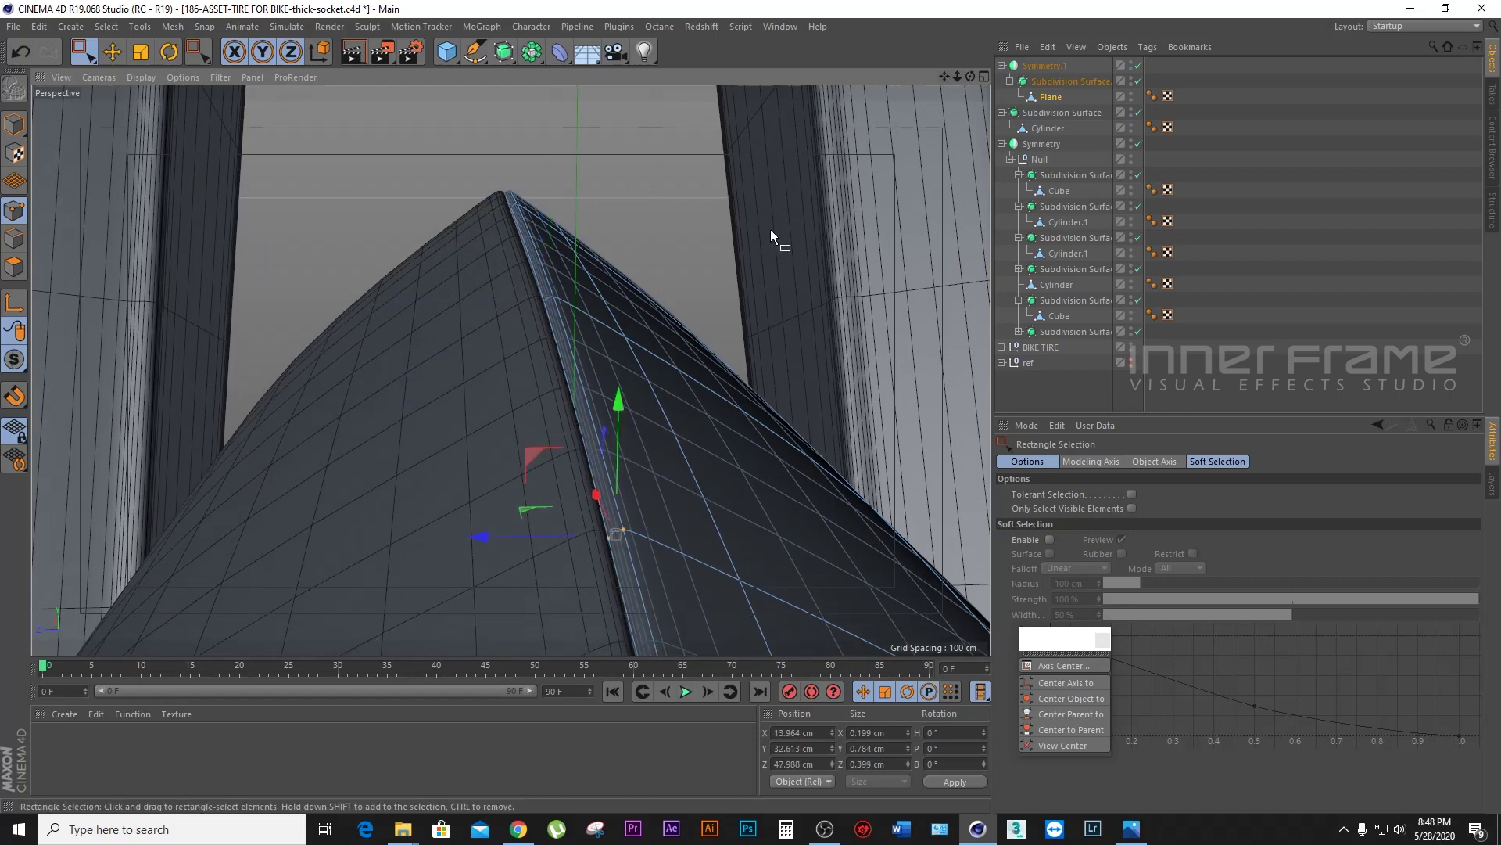
pyautogui.moveTo(951, 74); pyautogui.dragTo(510, 370)
pyautogui.click(682, 557)
pyautogui.moveTo(624, 583); pyautogui.dragTo(564, 566)
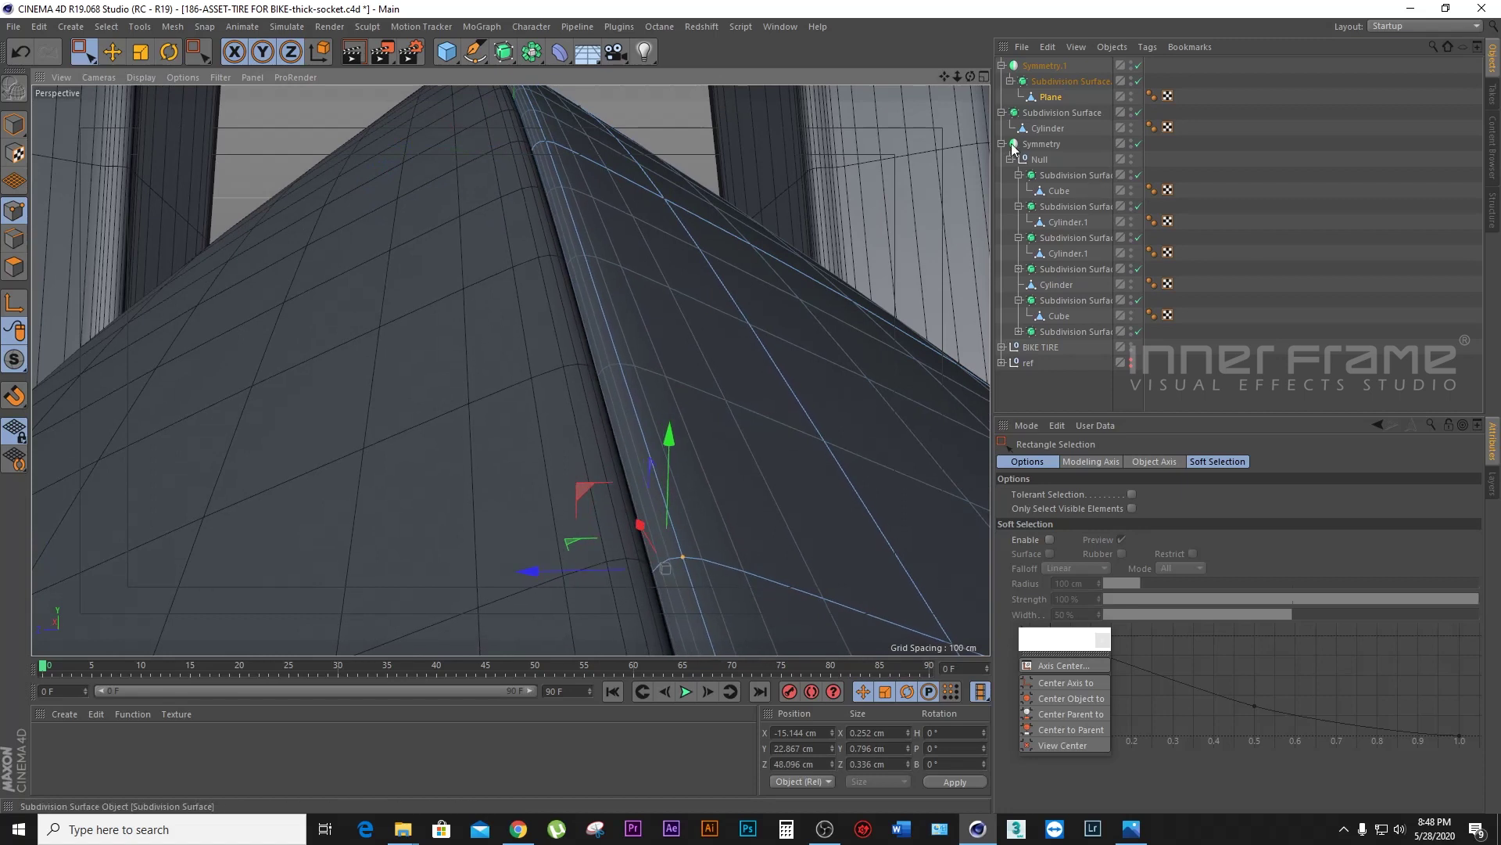
pyautogui.moveTo(958, 75)
pyautogui.mouseDown()
pyautogui.moveTo(511, 370)
pyautogui.moveTo(942, 89)
pyautogui.mouseUp()
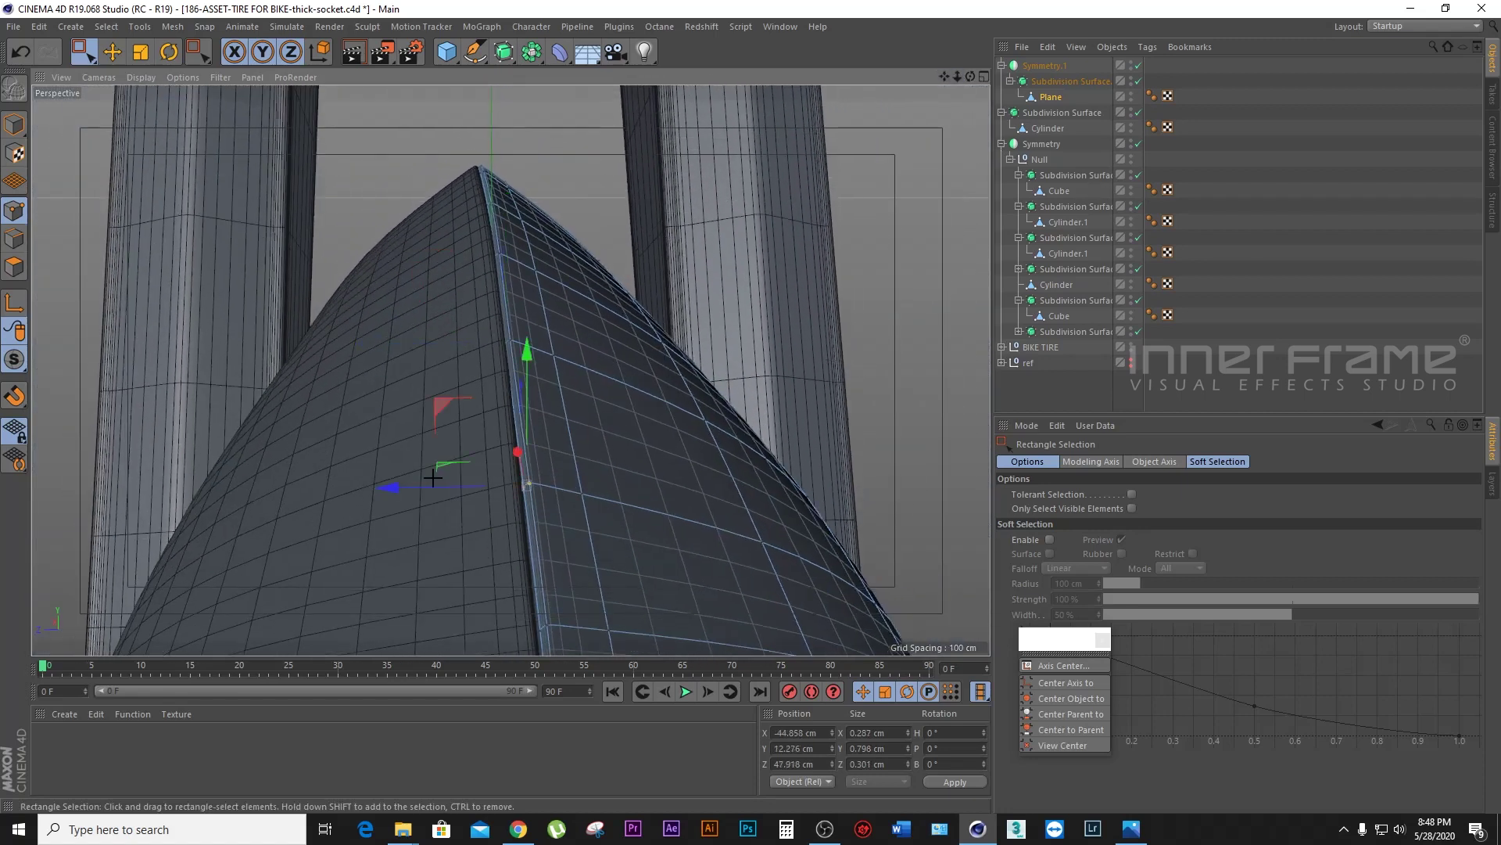
pyautogui.moveTo(452, 493); pyautogui.dragTo(448, 486)
# Step: Adjust the last selected seam point's position, then clear the selection
pyautogui.moveTo(946, 77); pyautogui.dragTo(511, 370)
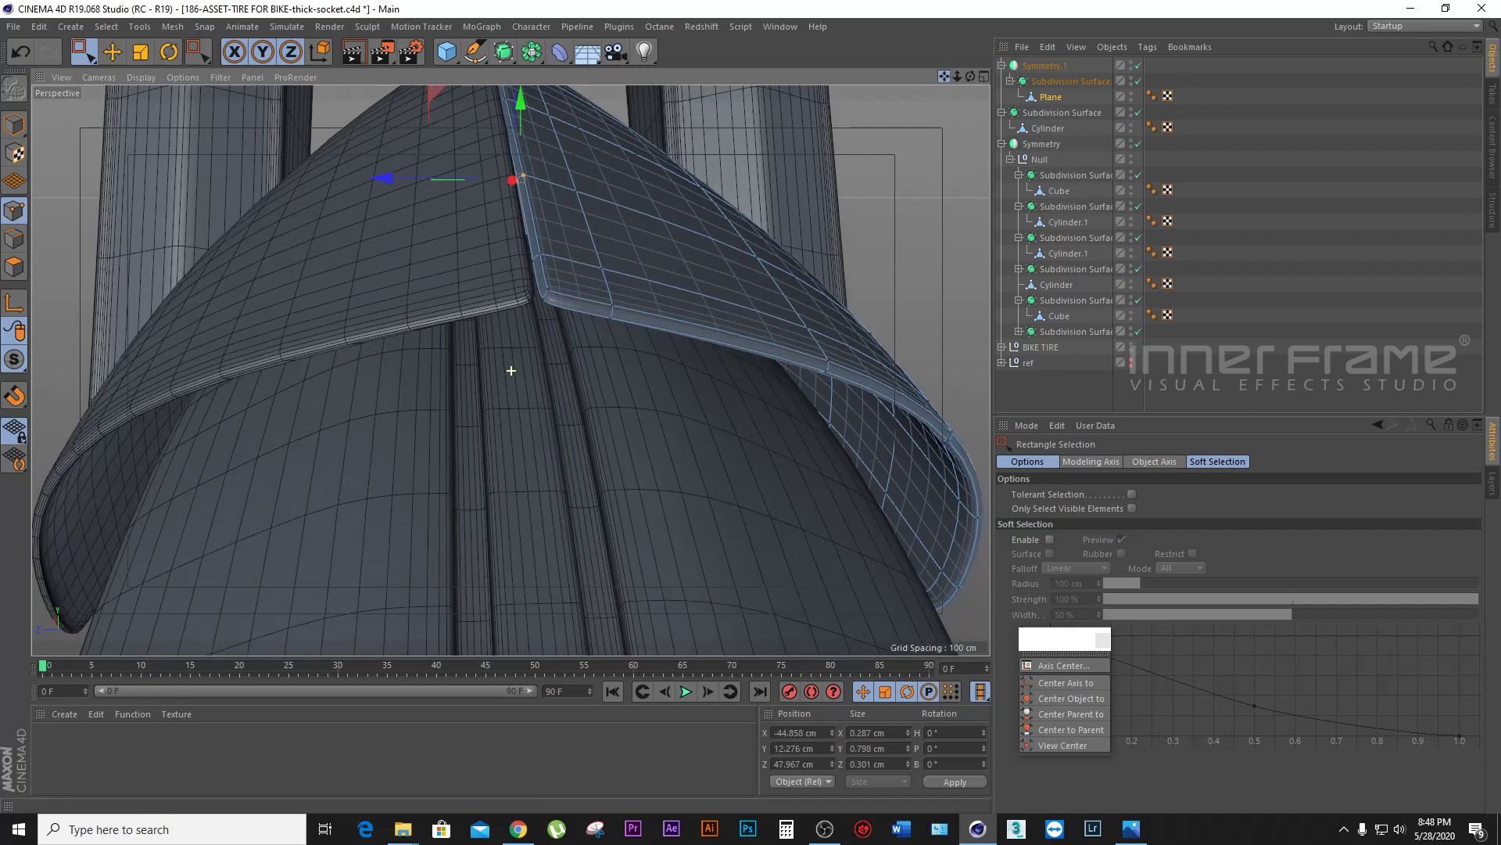
pyautogui.moveTo(516, 239); pyautogui.dragTo(576, 305)
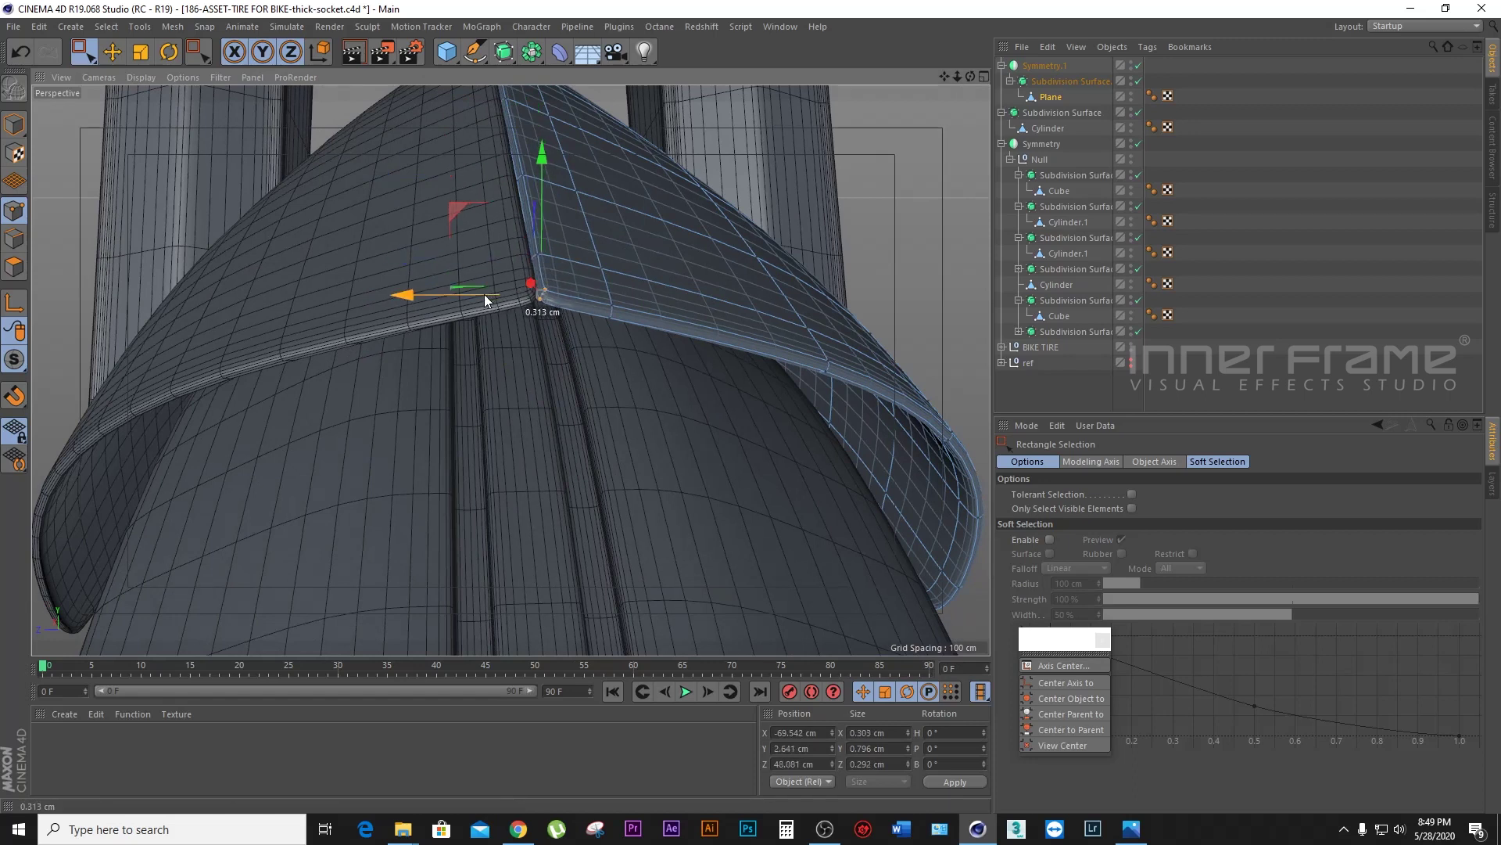
pyautogui.click(114, 51)
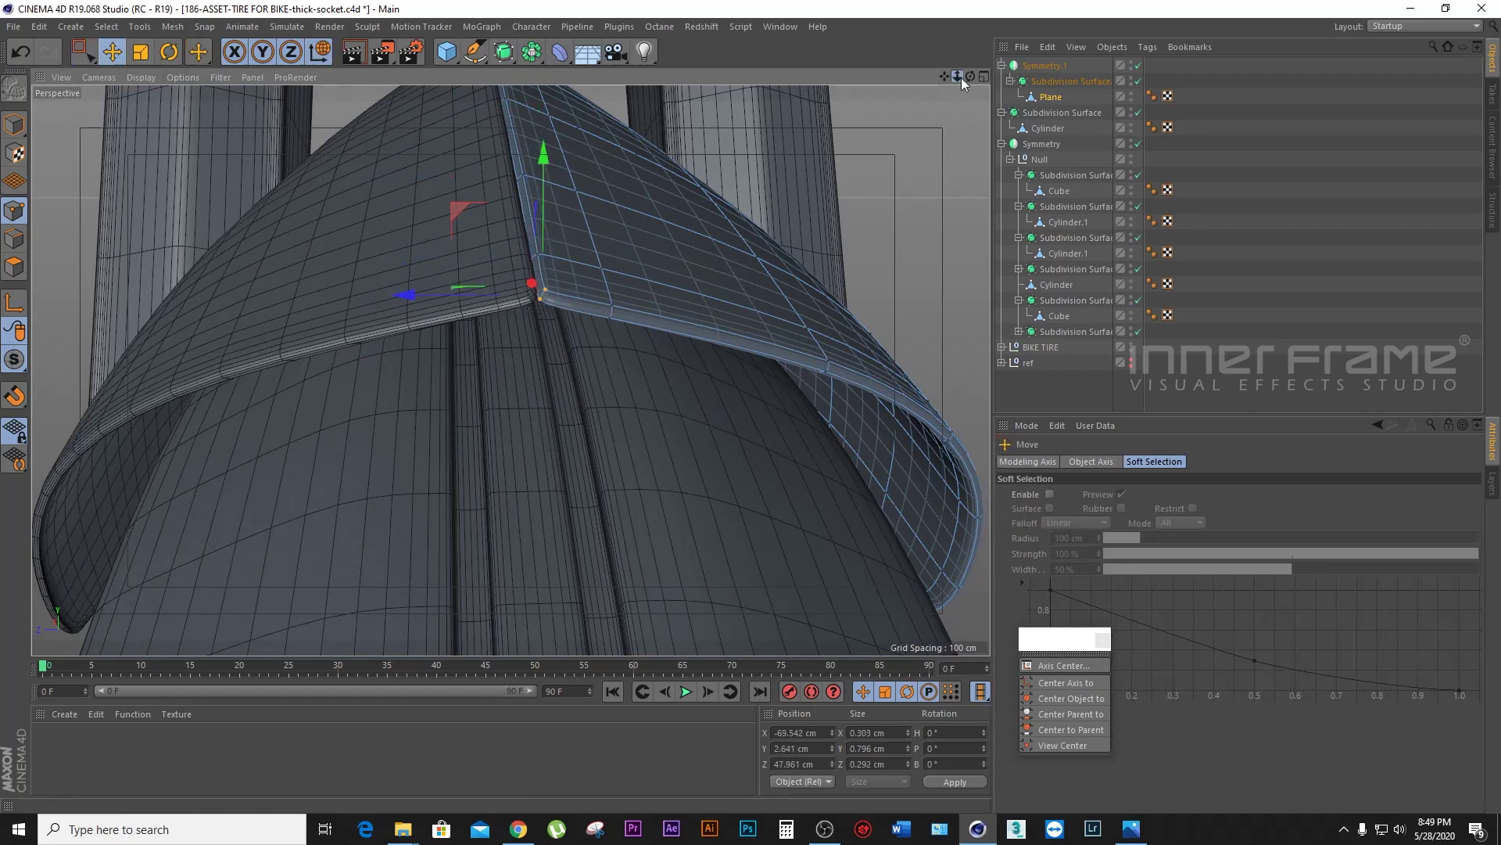
pyautogui.moveTo(960, 78); pyautogui.dragTo(510, 370)
pyautogui.scroll(-2, 510, 370)
pyautogui.moveTo(970, 76); pyautogui.dragTo(1058, 152)
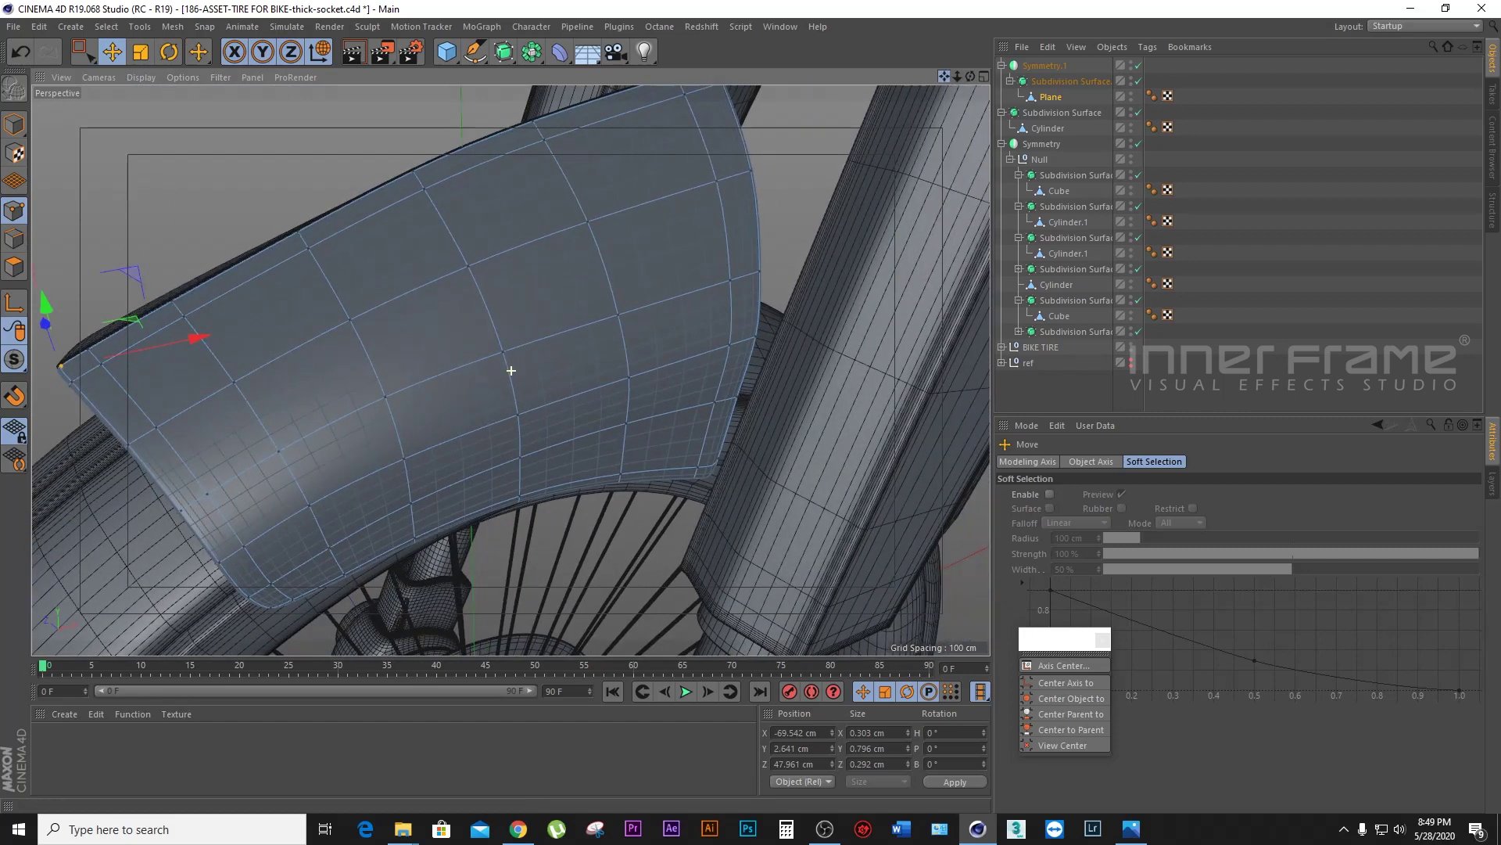
pyautogui.click(1237, 145)
pyautogui.moveTo(975, 74)
pyautogui.mouseDown()
pyautogui.moveTo(510, 370)
pyautogui.moveTo(548, 344)
pyautogui.mouseUp()
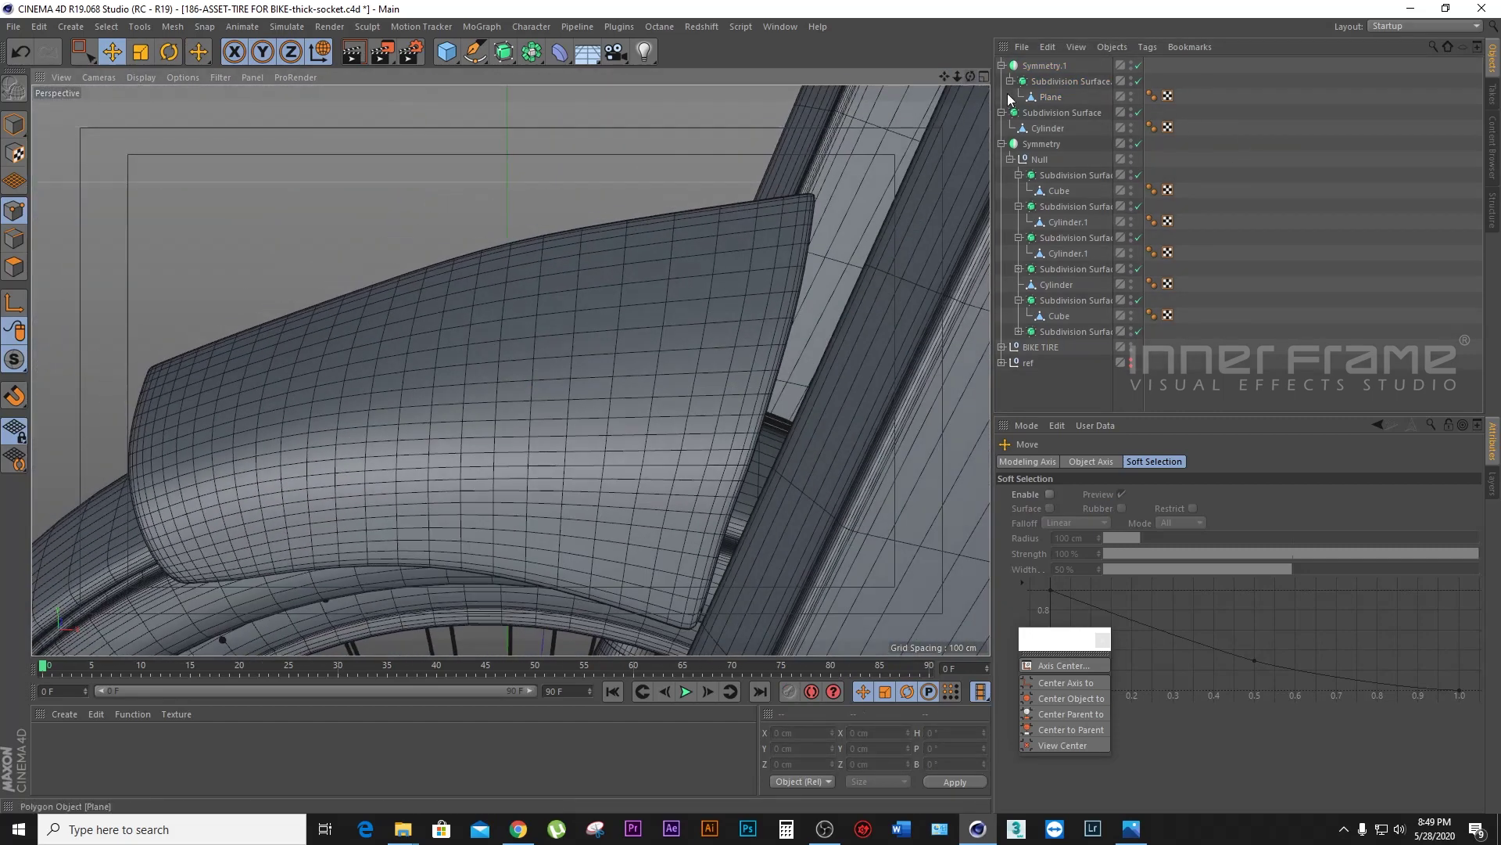
# Step: Recentre the Plane's pivot and move the fender down about 19 cm, then raise it slightly
pyautogui.click(1049, 81)
pyautogui.click(14, 124)
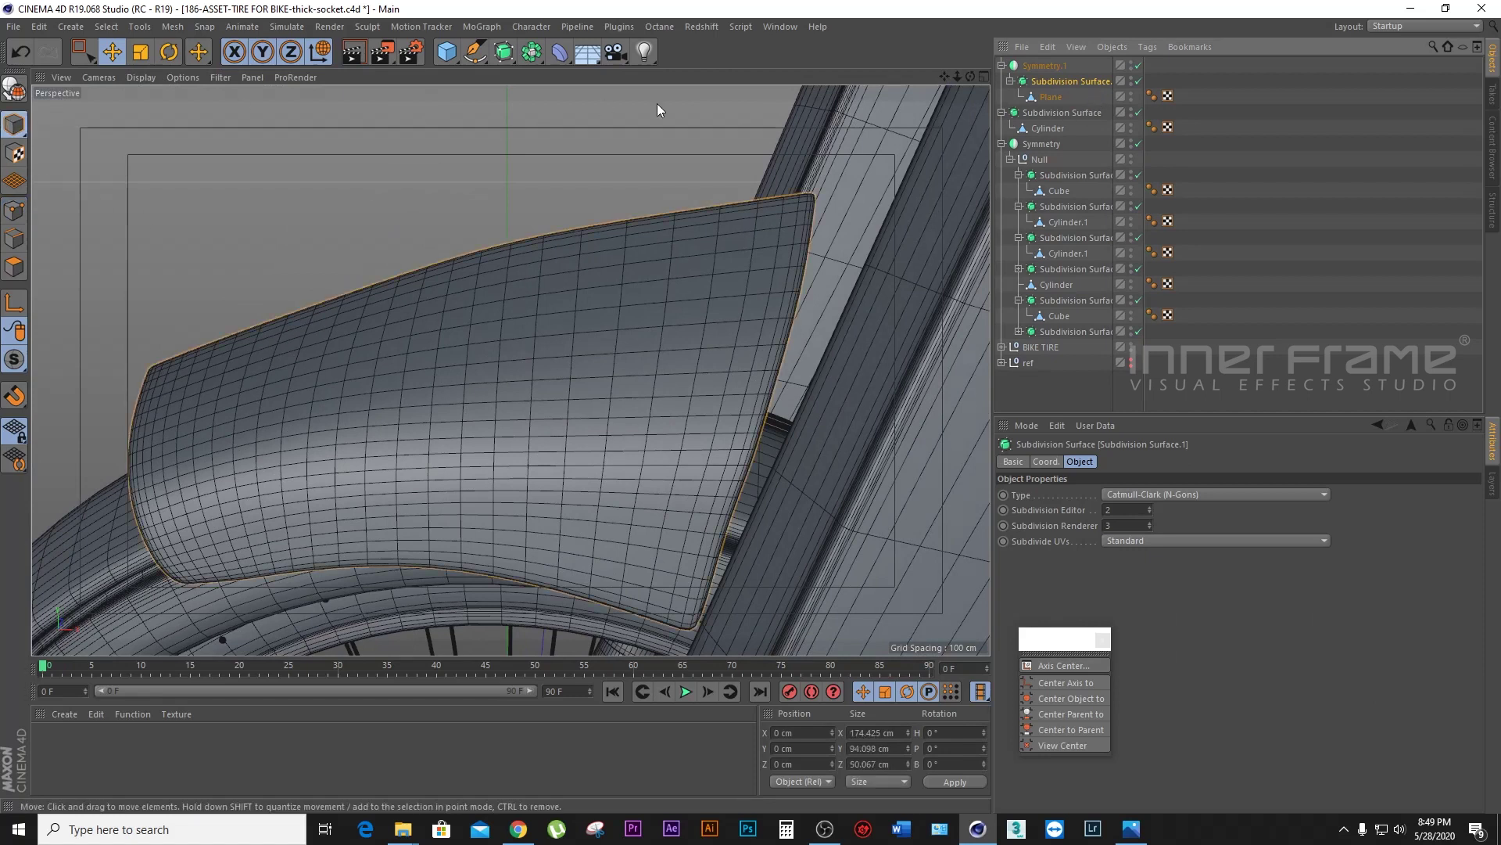
pyautogui.click(1048, 96)
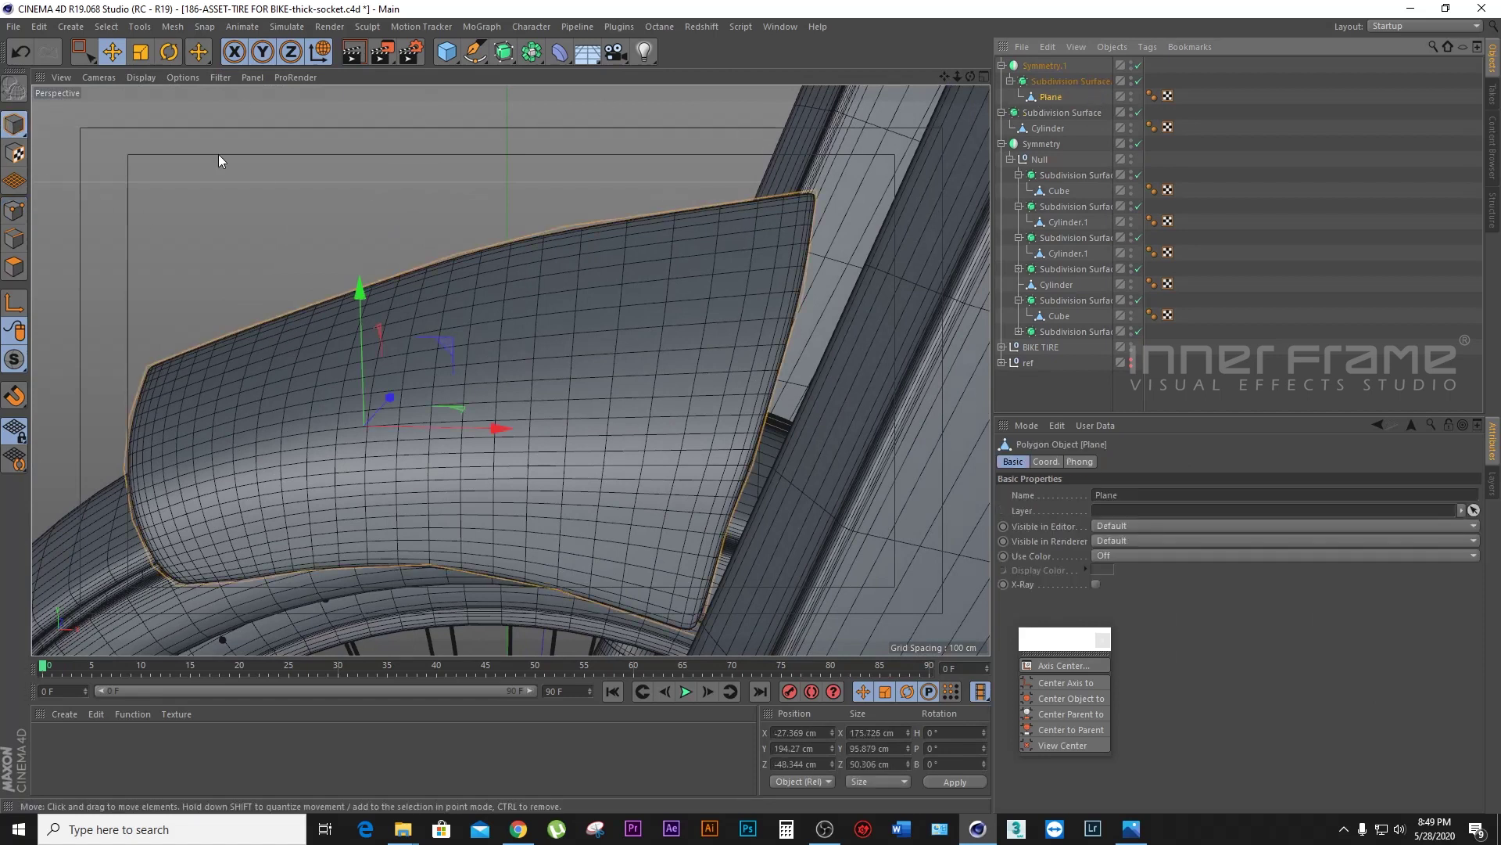
pyautogui.click(1096, 711)
pyautogui.click(1067, 81)
pyautogui.moveTo(358, 307)
pyautogui.mouseDown()
pyautogui.moveTo(356, 387)
pyautogui.moveTo(362, 333)
pyautogui.mouseUp()
pyautogui.moveTo(957, 77)
pyautogui.mouseDown()
pyautogui.moveTo(977, 86)
pyautogui.moveTo(246, 99)
pyautogui.mouseUp()
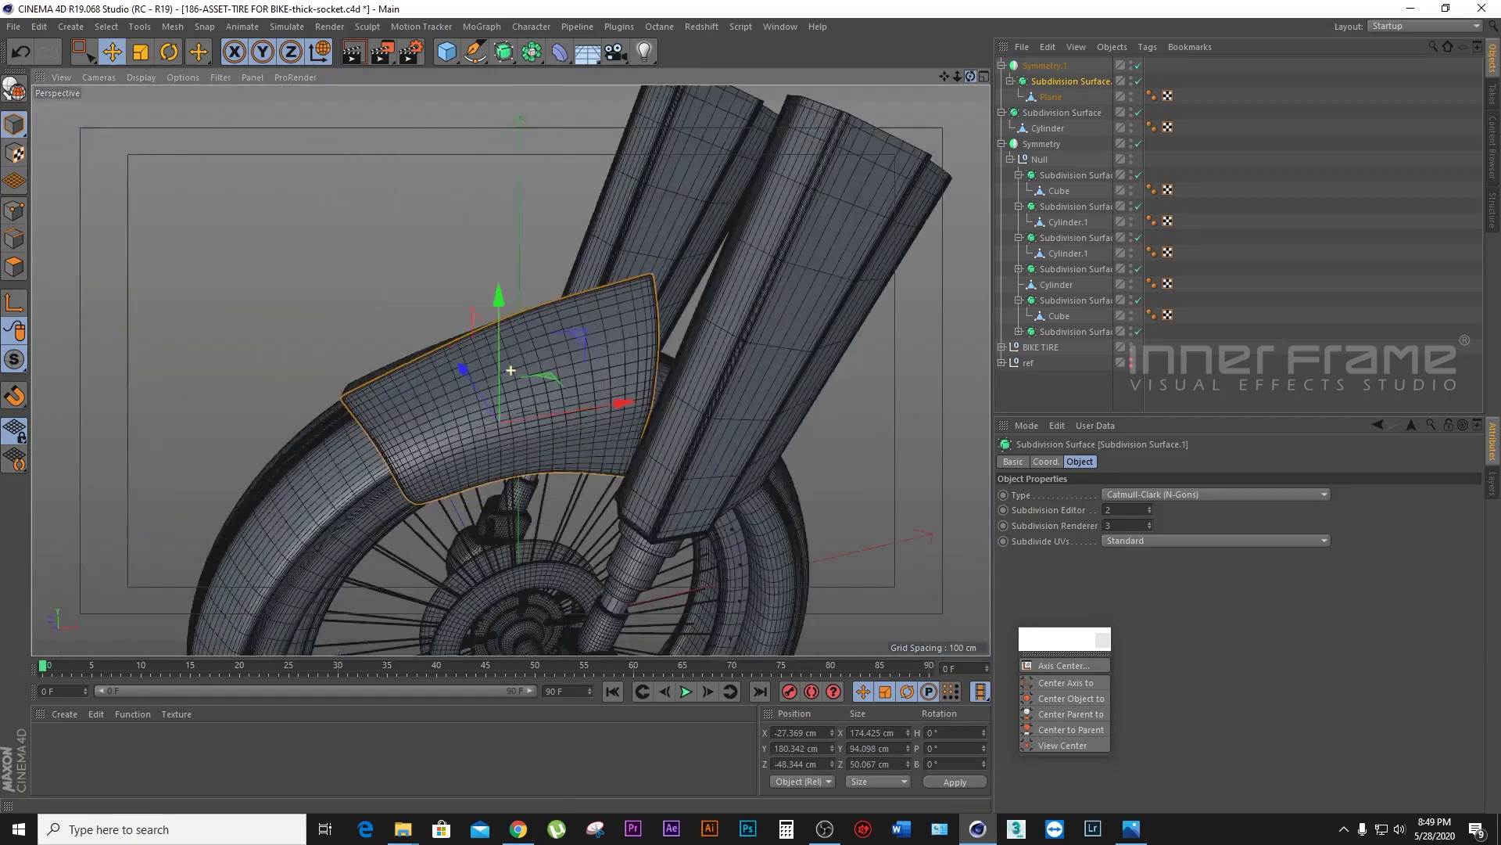
# Step: Tilt the fender about 10°, raise it slightly, and narrow it between the fork legs
pyautogui.press('r')
pyautogui.moveTo(538, 350); pyautogui.dragTo(542, 358)
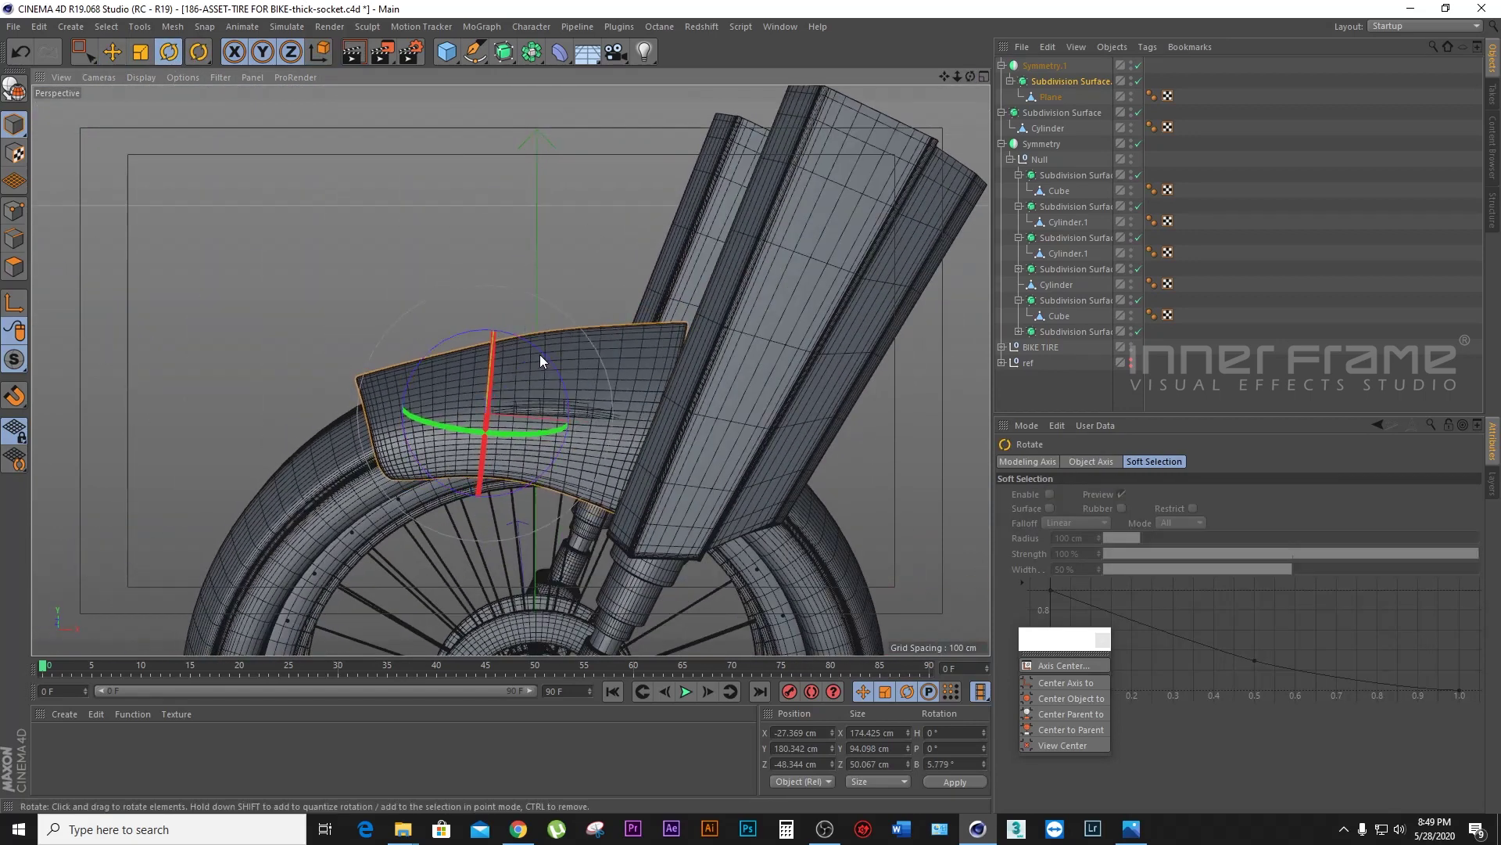
pyautogui.press('e')
pyautogui.moveTo(480, 291); pyautogui.dragTo(482, 289)
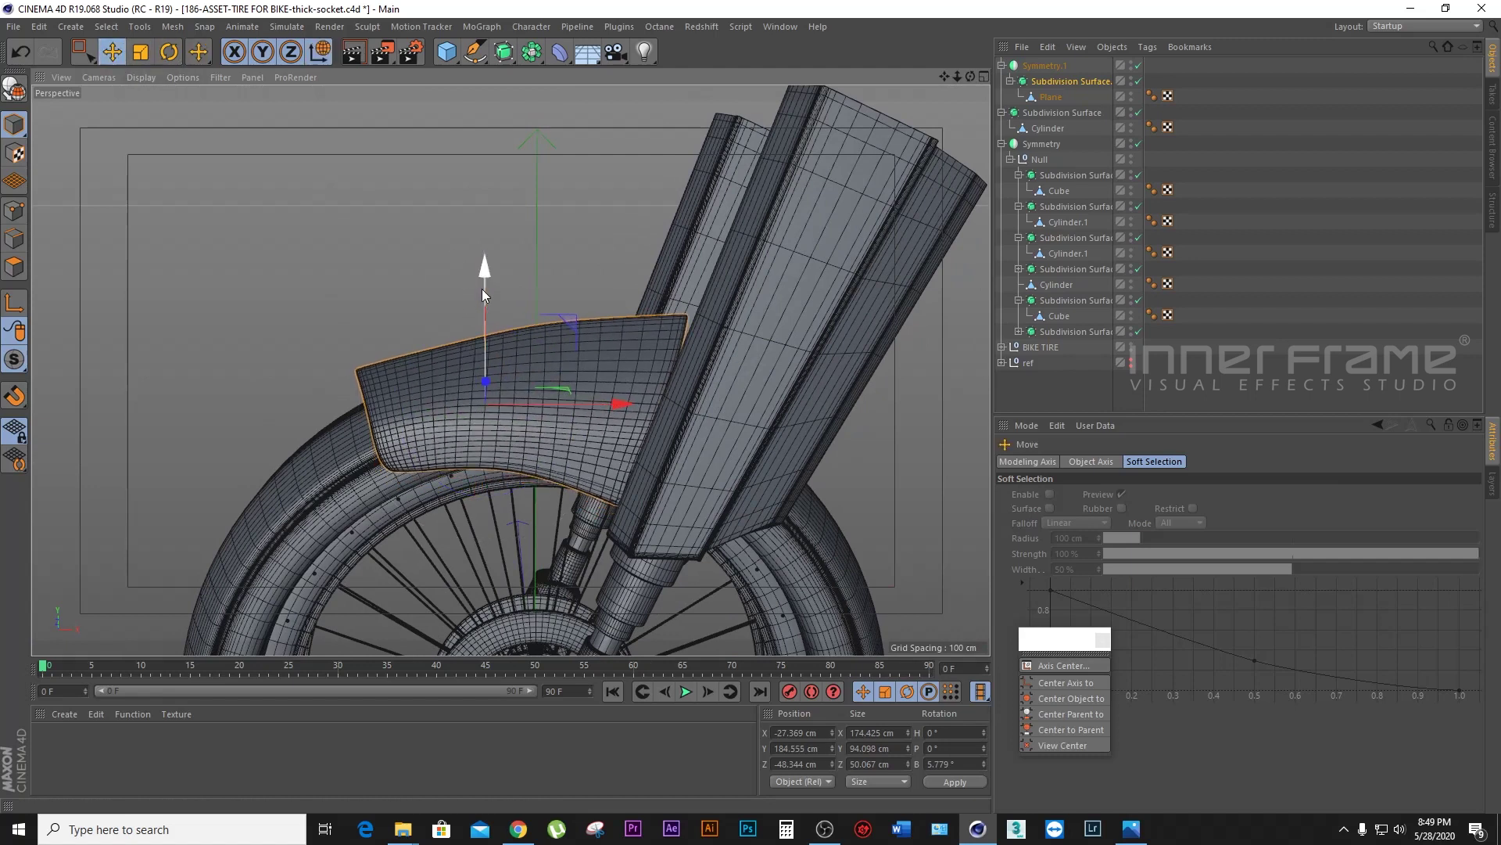
pyautogui.moveTo(971, 77)
pyautogui.mouseDown()
pyautogui.moveTo(899, 86)
pyautogui.moveTo(970, 77)
pyautogui.mouseUp()
pyautogui.press('t')
pyautogui.moveTo(409, 397); pyautogui.dragTo(425, 393)
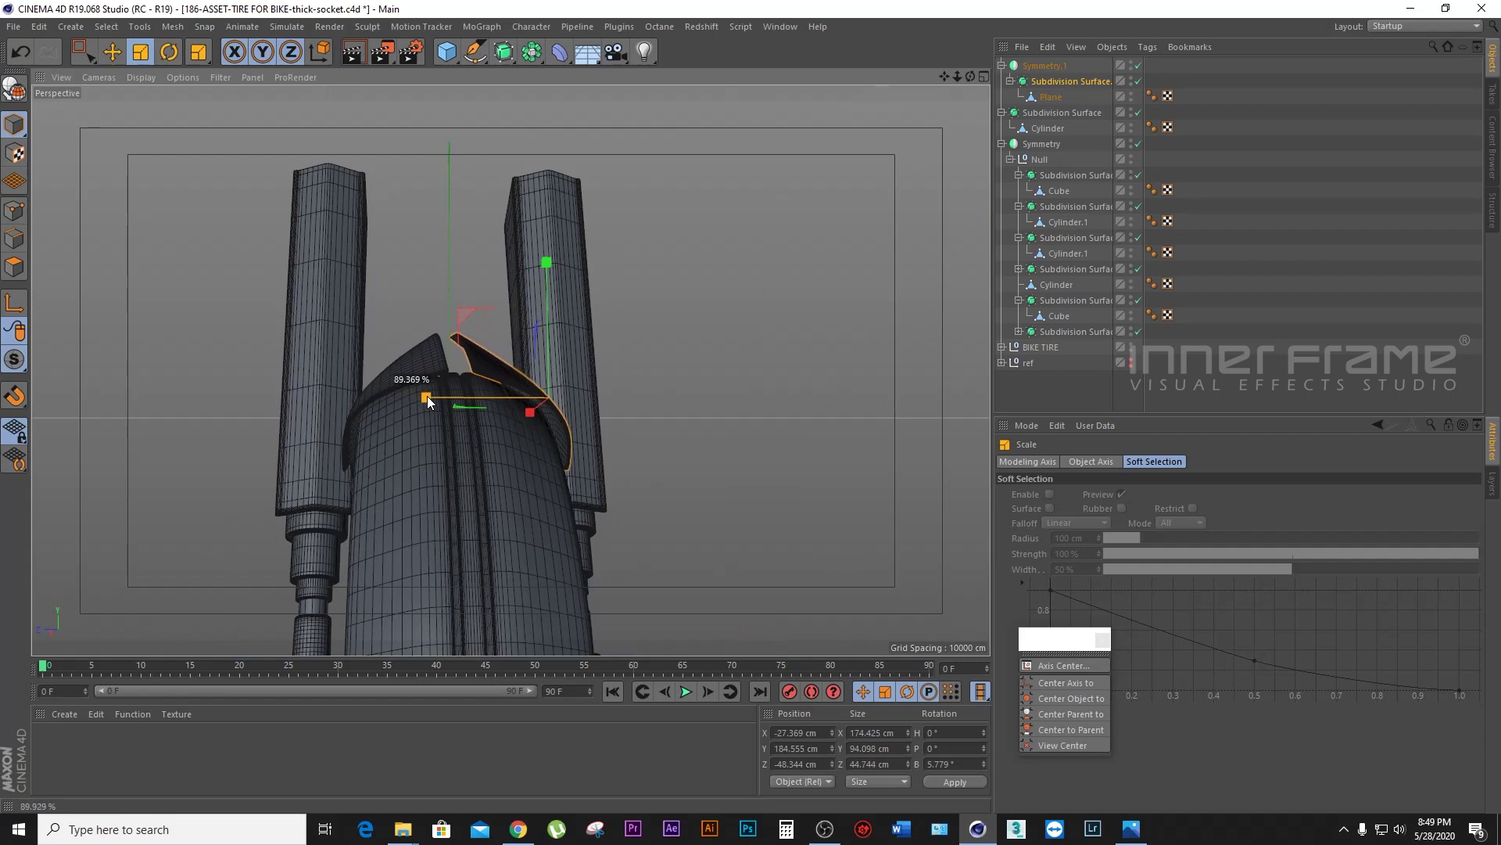
# Step: Raise Symmetry.1's pivot onto the fender and scale it to about 199.952 × 101.569 × 112.075 cm
pyautogui.click(1044, 66)
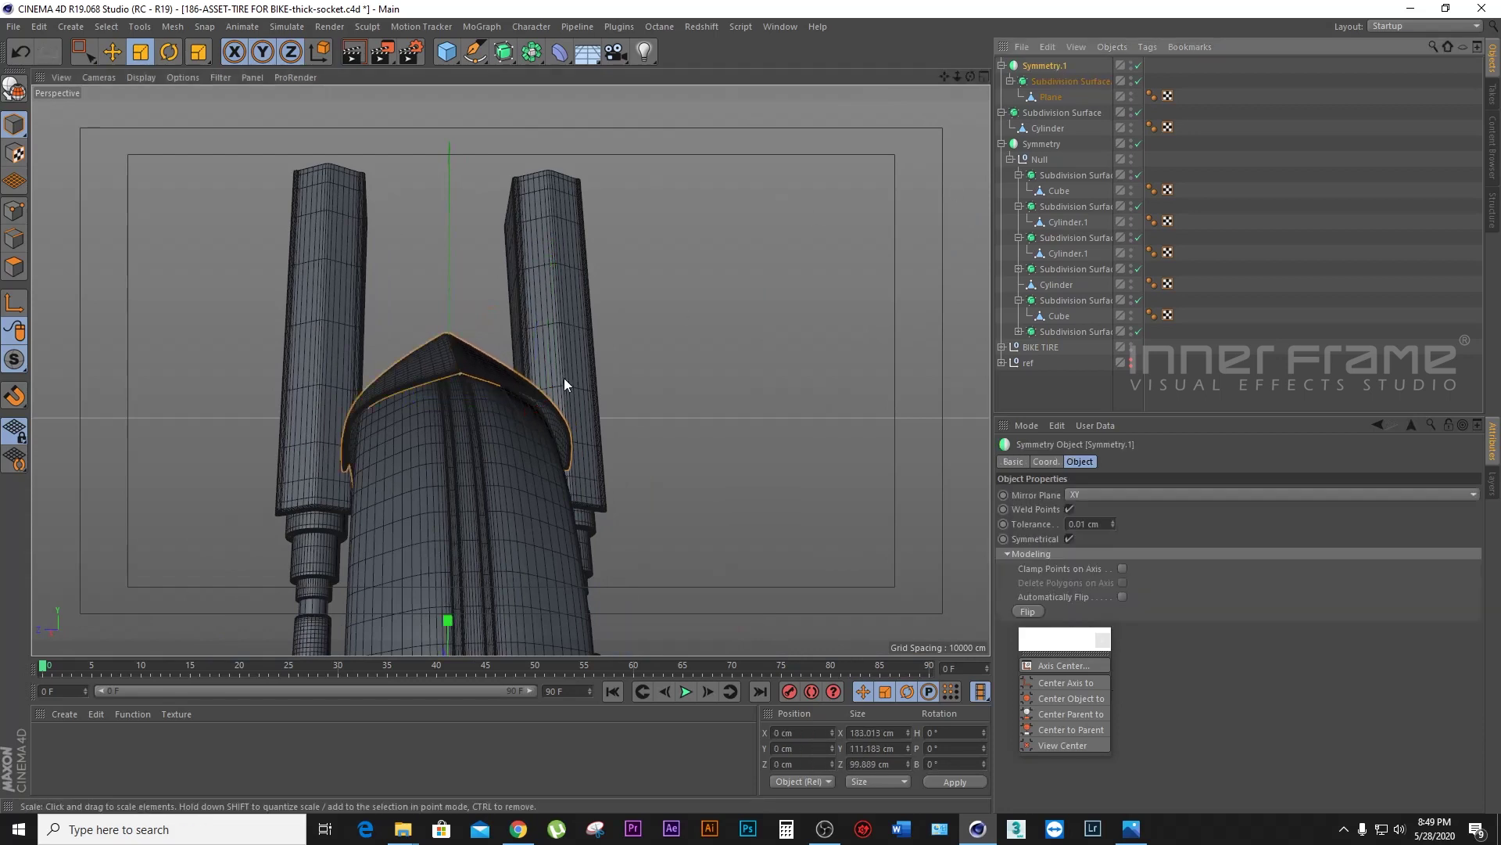
pyautogui.moveTo(970, 75); pyautogui.dragTo(50, 268)
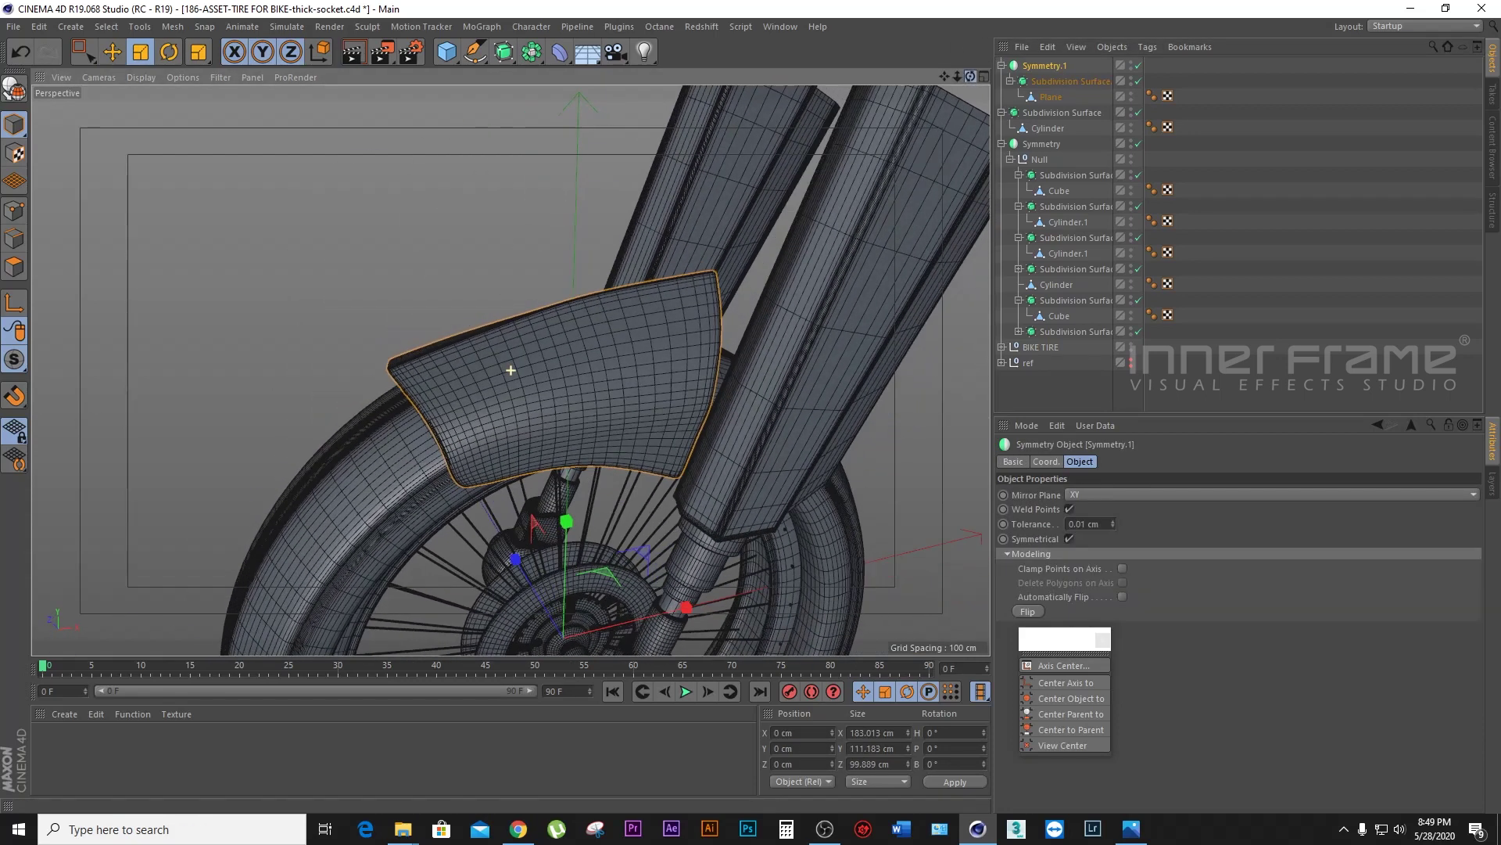
pyautogui.press('l')
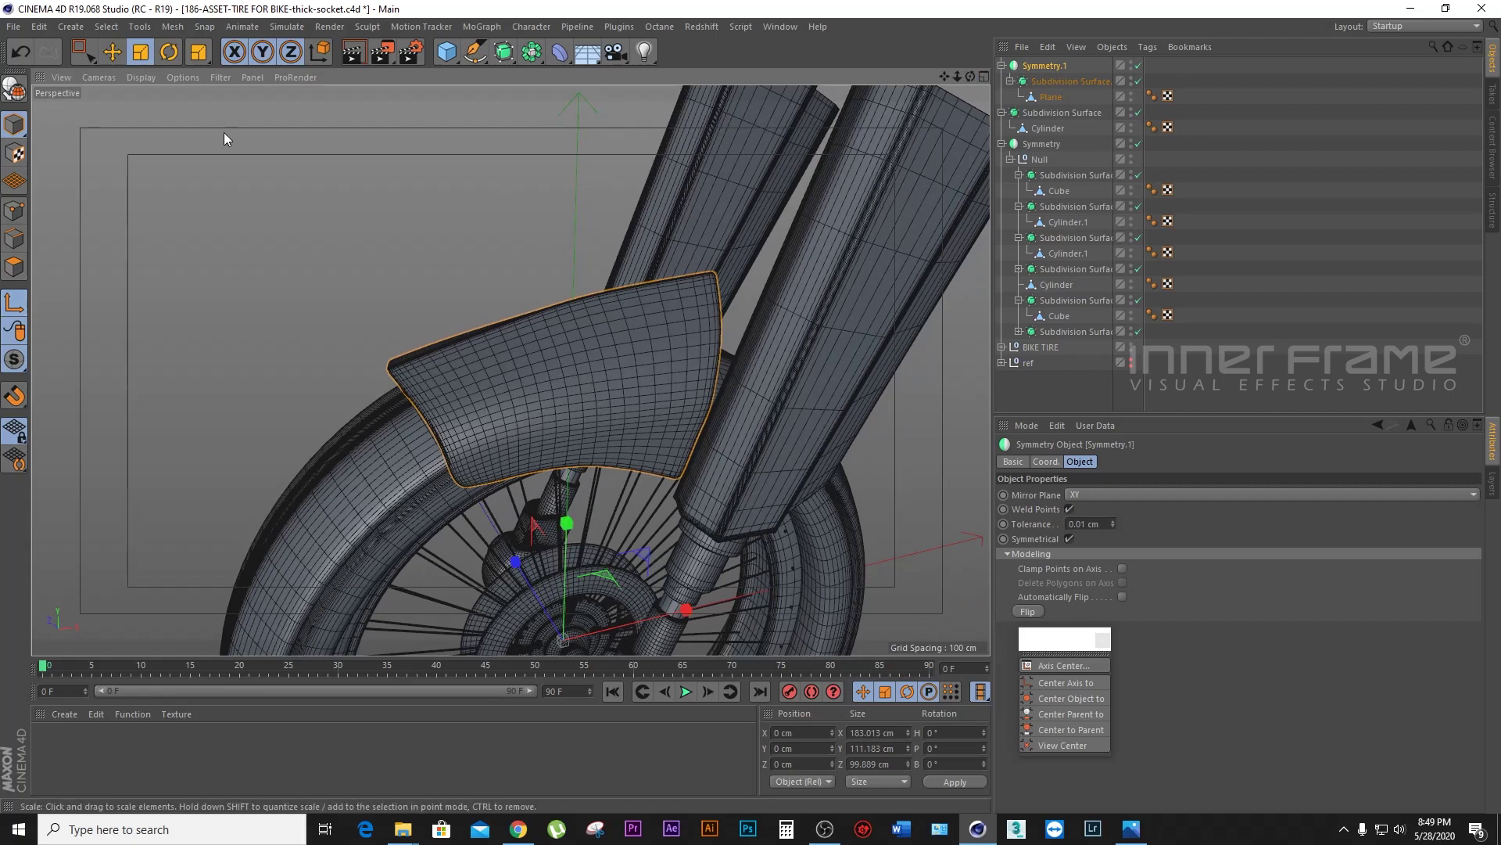
pyautogui.press('e')
pyautogui.moveTo(566, 527); pyautogui.dragTo(576, 201)
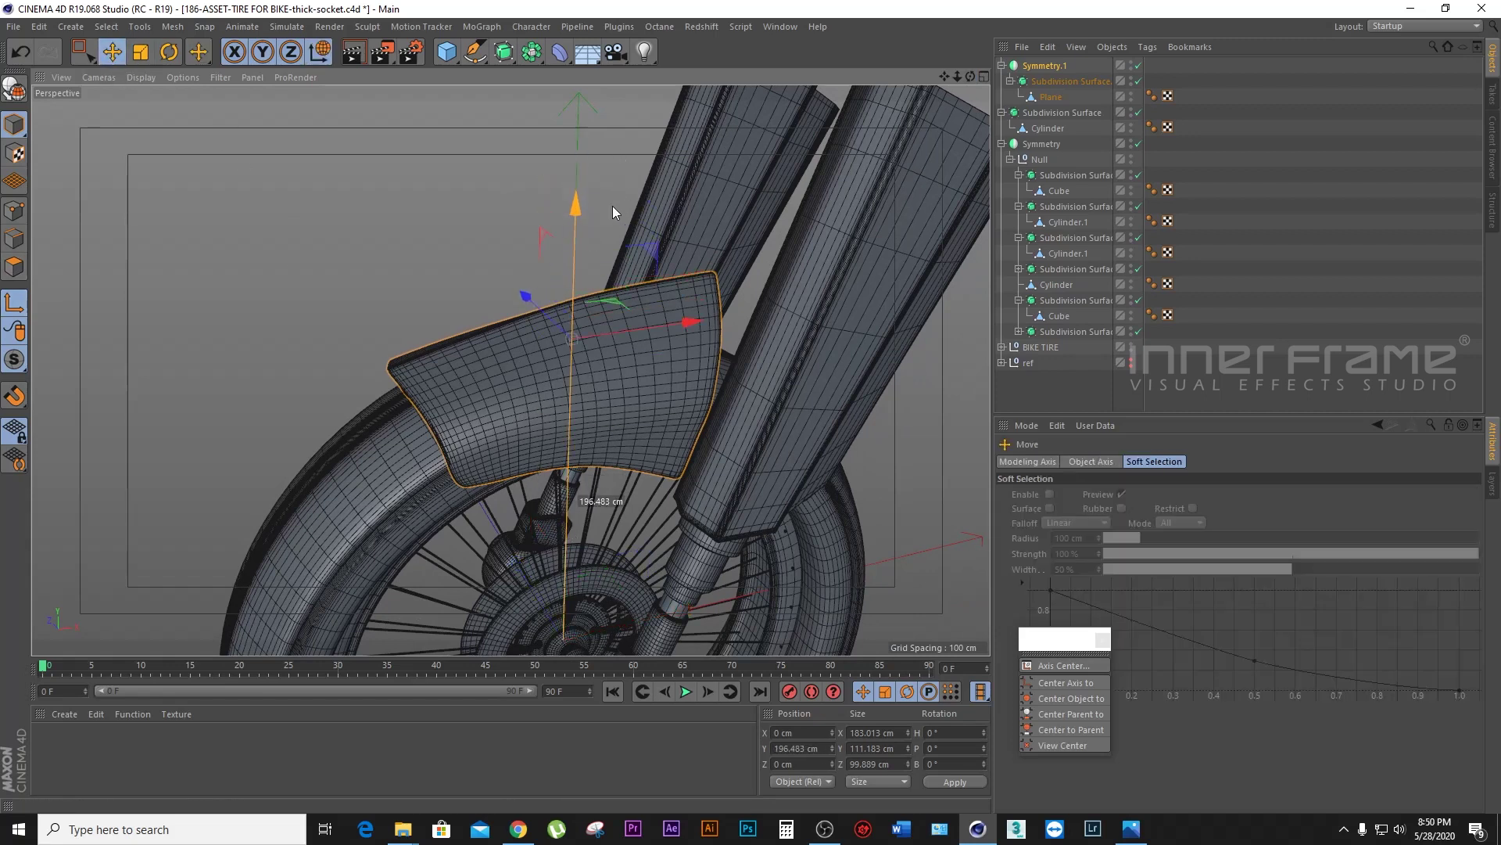
pyautogui.moveTo(971, 76)
pyautogui.mouseDown()
pyautogui.moveTo(664, 255)
pyautogui.moveTo(724, 224)
pyautogui.moveTo(728, 205)
pyautogui.mouseUp()
pyautogui.press('t')
pyautogui.moveTo(970, 76); pyautogui.dragTo(511, 370)
pyautogui.moveTo(957, 76); pyautogui.dragTo(511, 370)
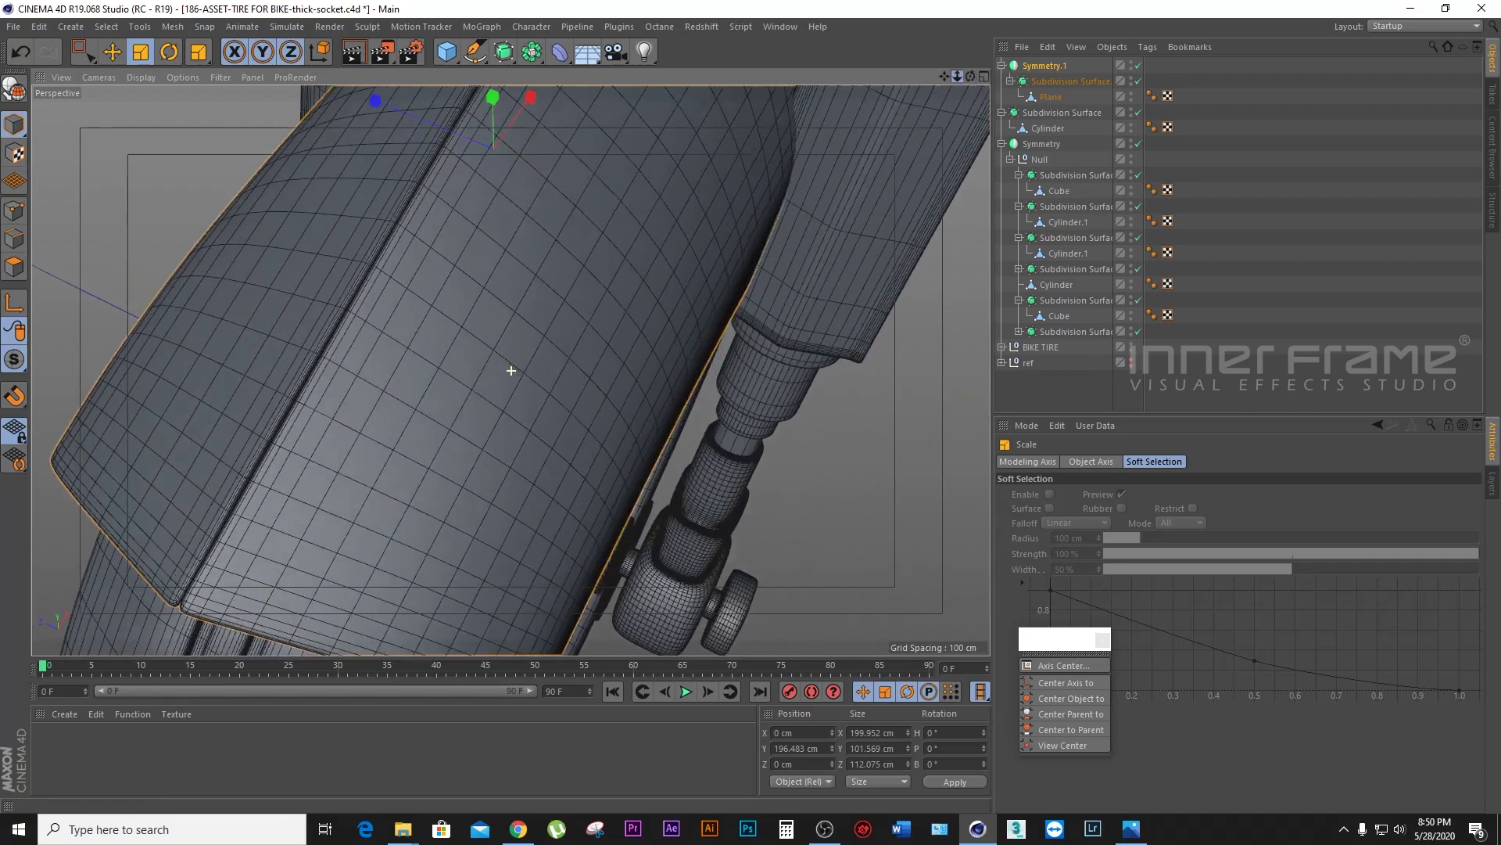
pyautogui.moveTo(969, 76); pyautogui.dragTo(955, 78)
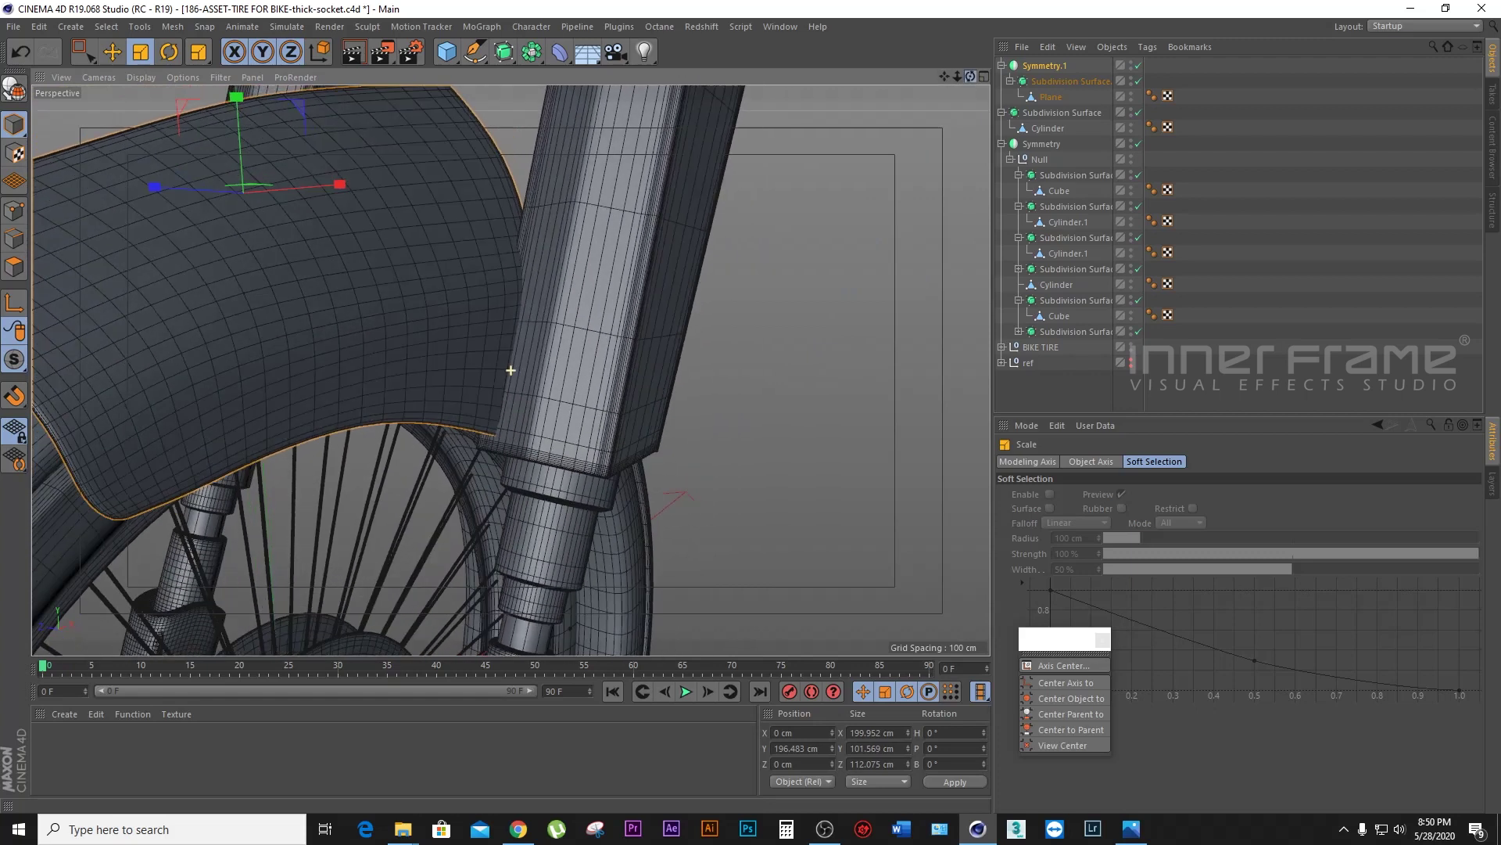
pyautogui.click(1040, 98)
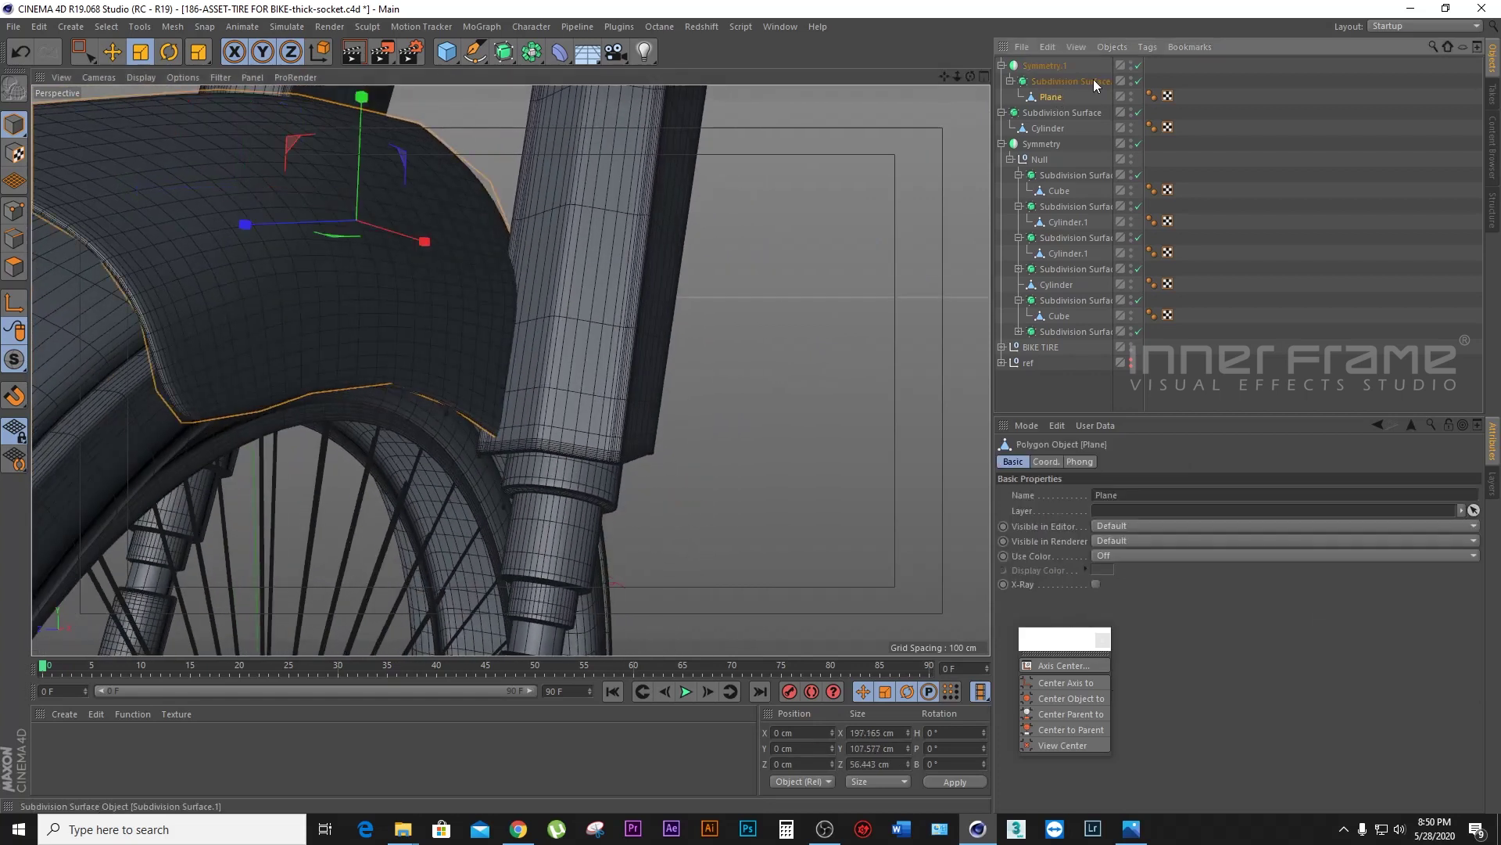
# Step: Box-select the fender's edge points beside the fork and shift them in depth and upward
pyautogui.click(14, 212)
pyautogui.press('0')
pyautogui.moveTo(554, 383); pyautogui.dragTo(465, 485)
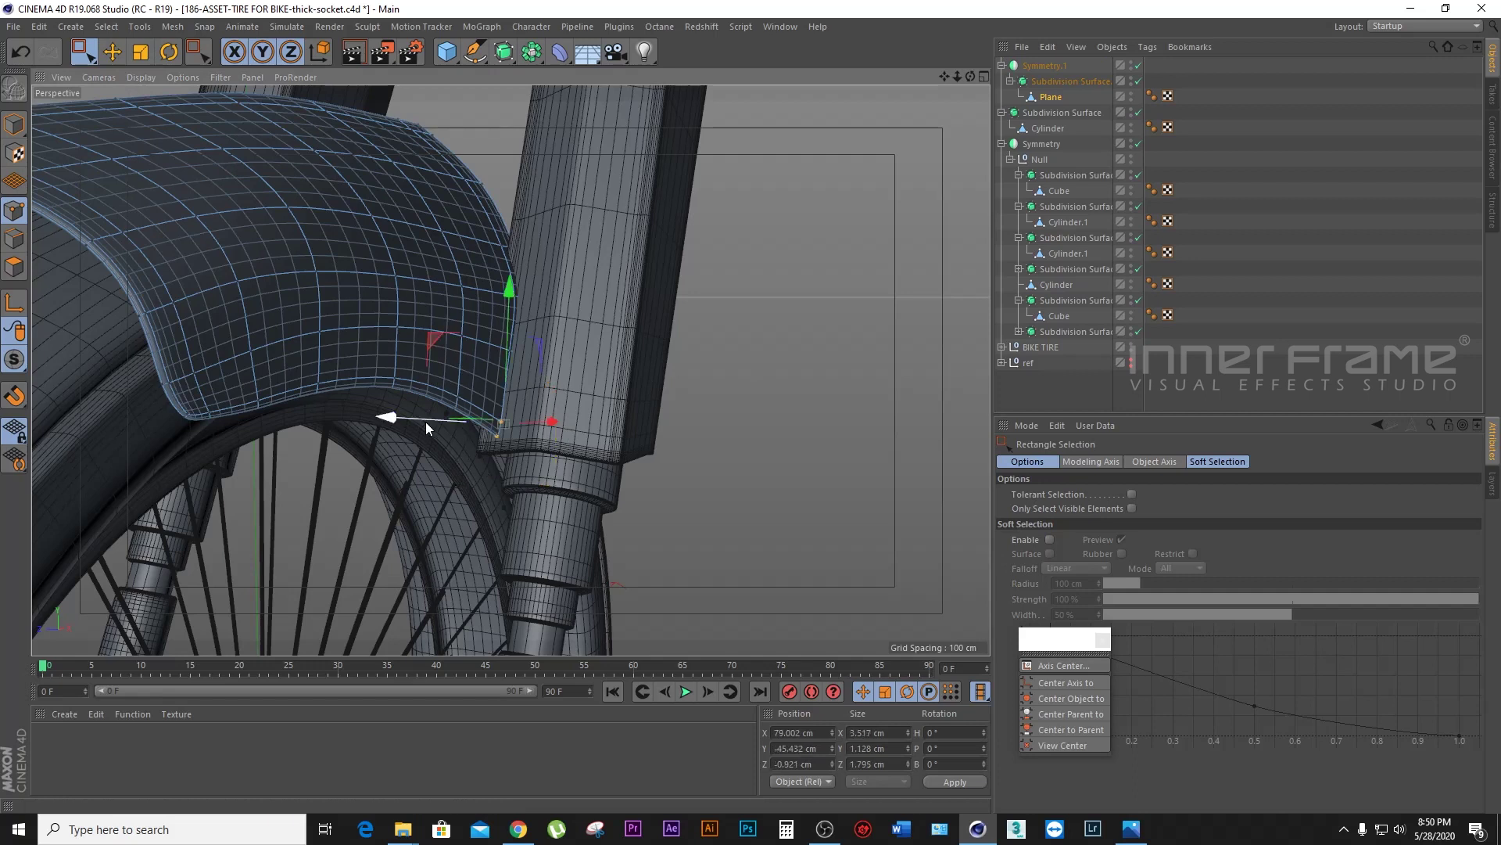
pyautogui.moveTo(410, 422)
pyautogui.keyDown('alt'); pyautogui.mouseDown()
pyautogui.moveTo(387, 453)
pyautogui.moveTo(367, 403)
pyautogui.mouseUp(); pyautogui.keyUp('alt')
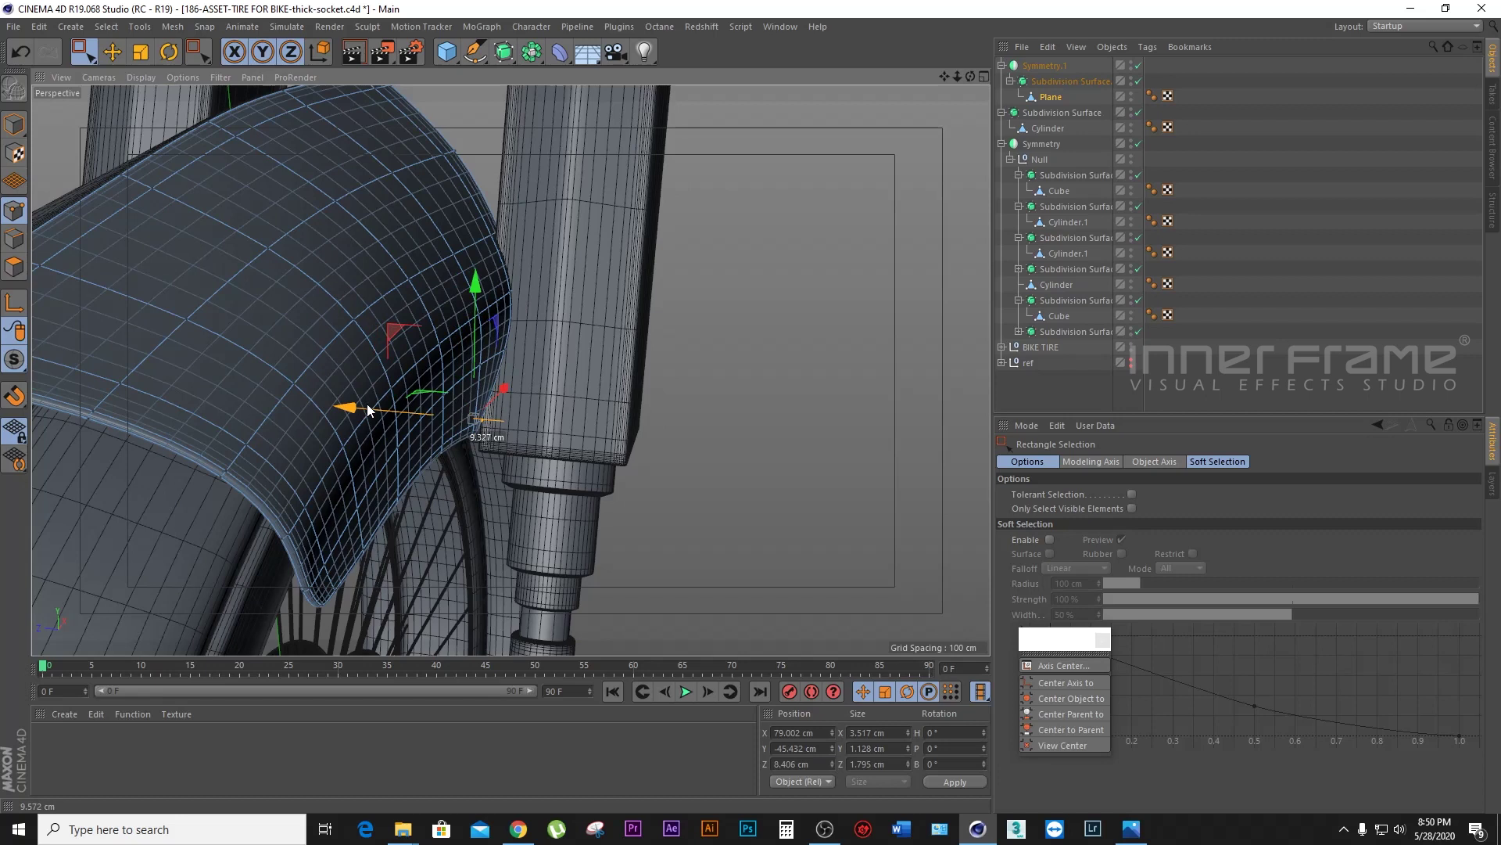
pyautogui.moveTo(488, 366); pyautogui.dragTo(383, 338)
pyautogui.moveTo(533, 275); pyautogui.dragTo(402, 286)
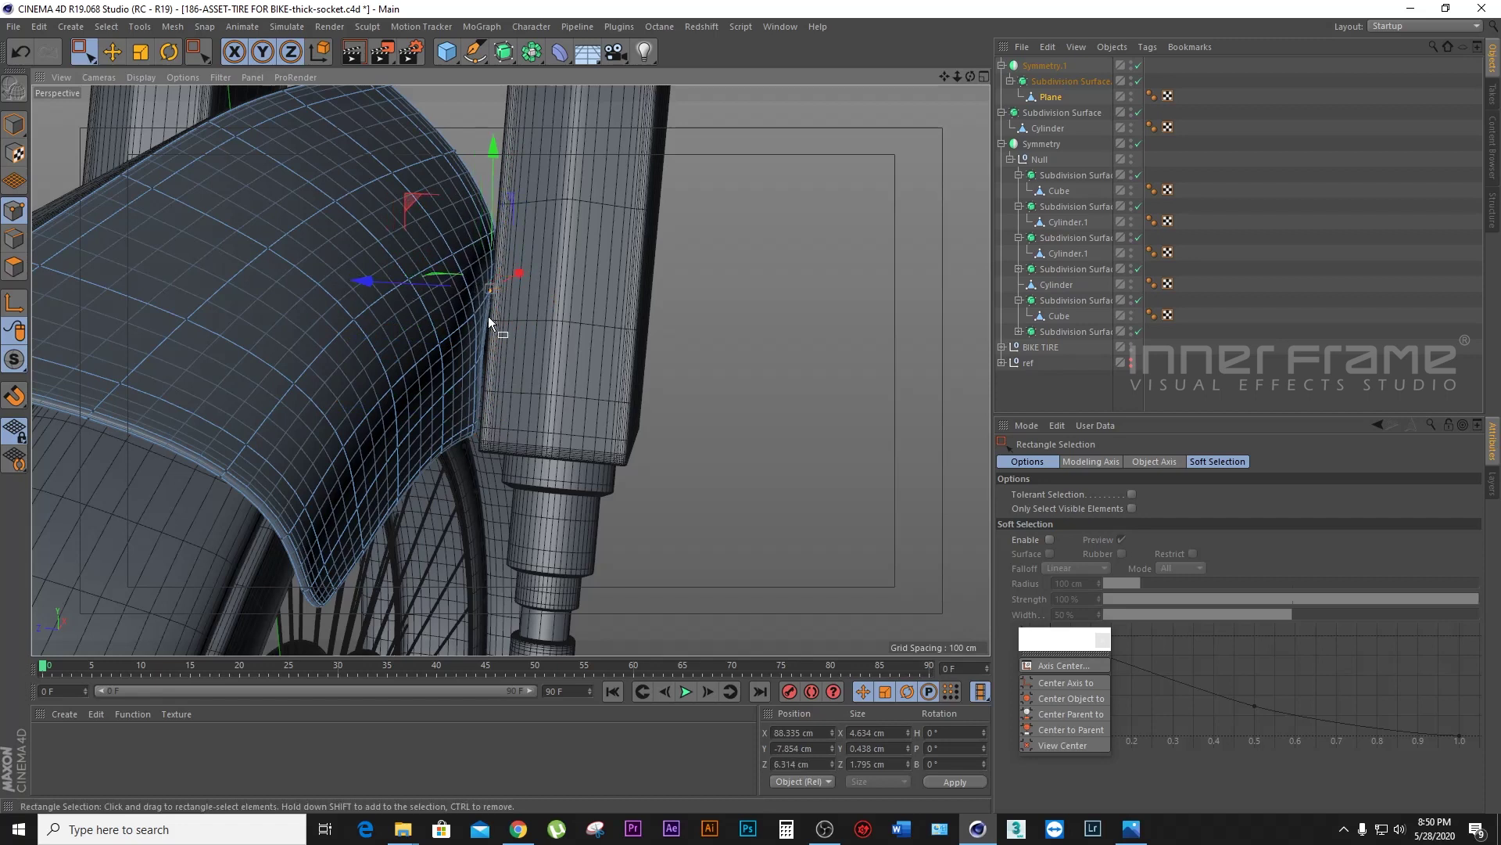
# Step: Pull the points against the fork tube in depth and move a longer row along X
pyautogui.moveTo(481, 359); pyautogui.dragTo(492, 332)
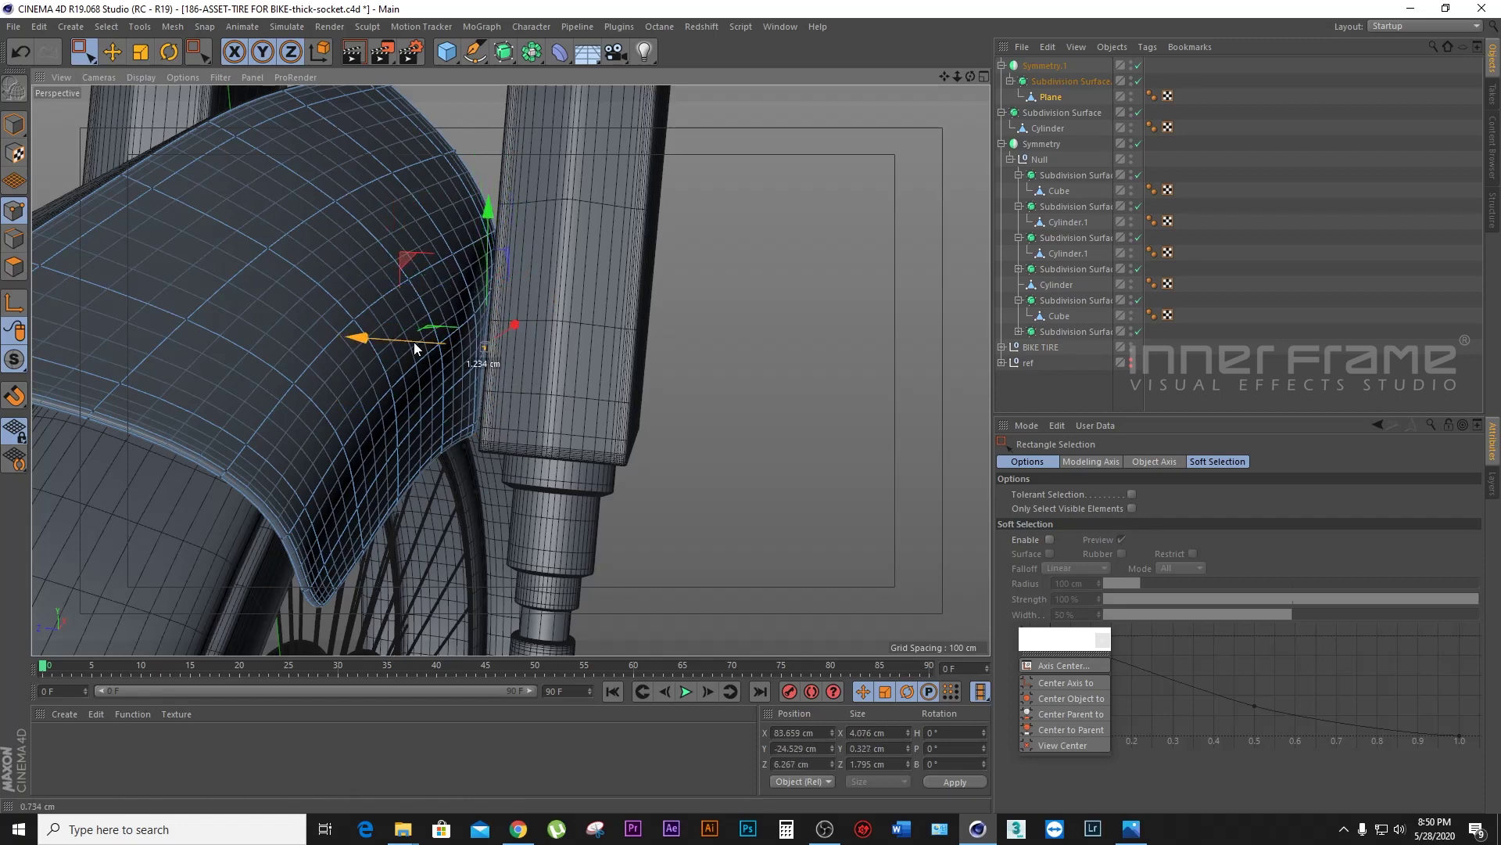
pyautogui.moveTo(957, 76); pyautogui.dragTo(510, 370)
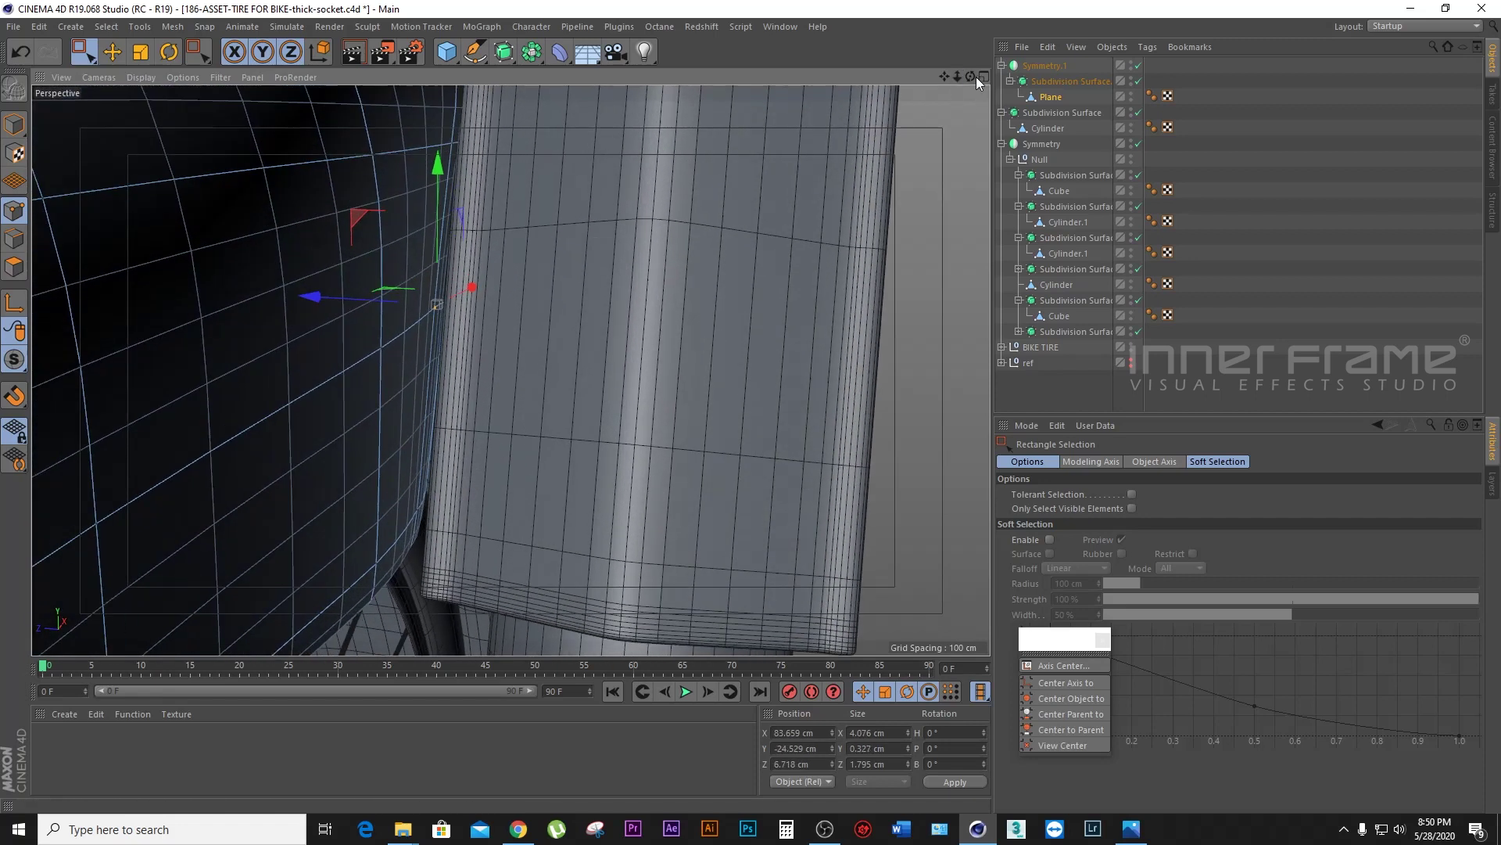
pyautogui.moveTo(976, 76); pyautogui.dragTo(509, 368)
pyautogui.moveTo(376, 517); pyautogui.dragTo(408, 580)
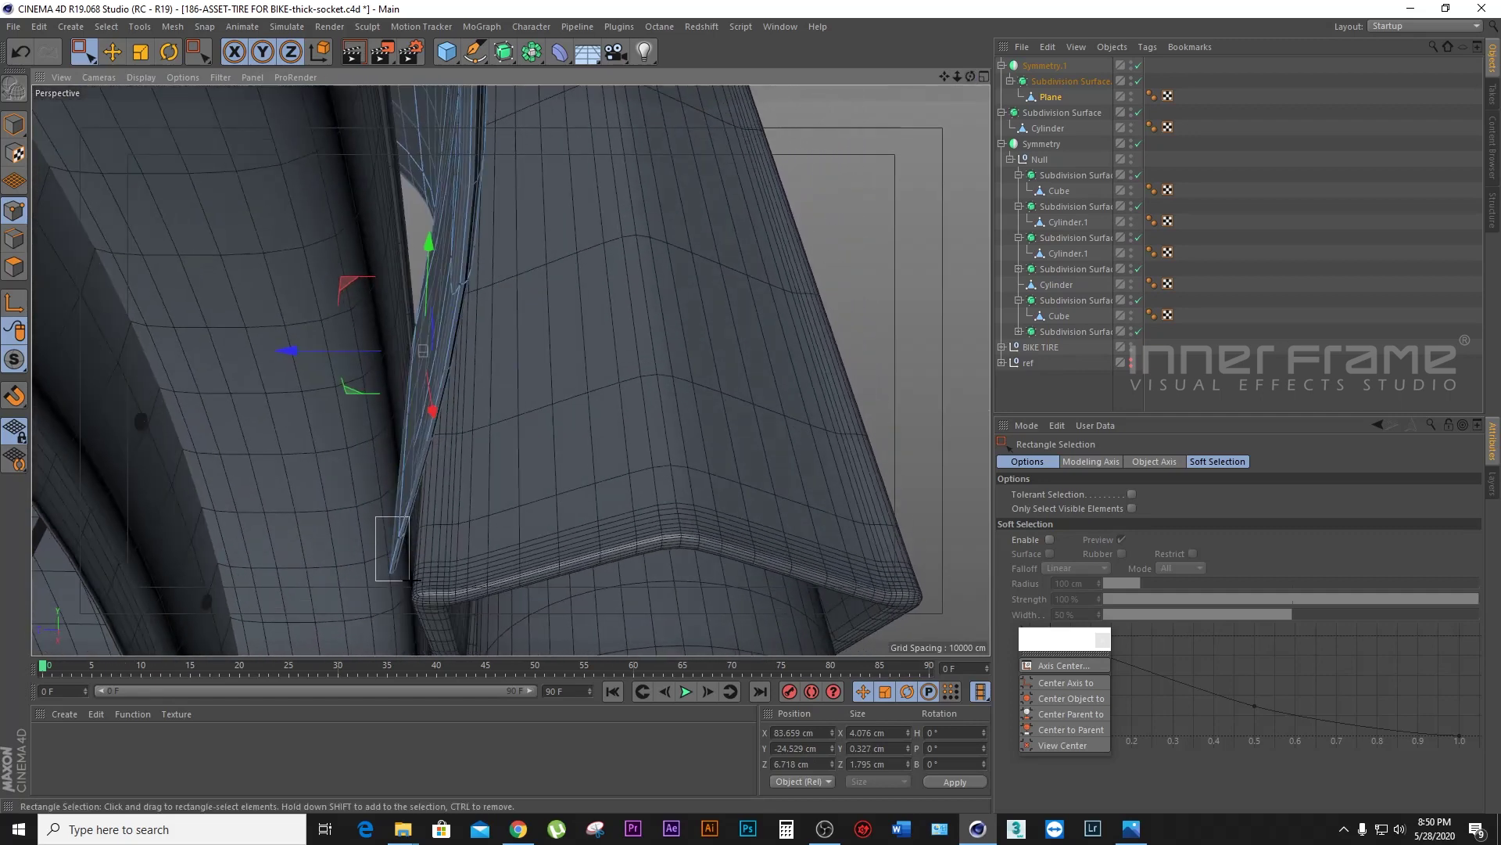
pyautogui.moveTo(313, 533); pyautogui.dragTo(329, 535)
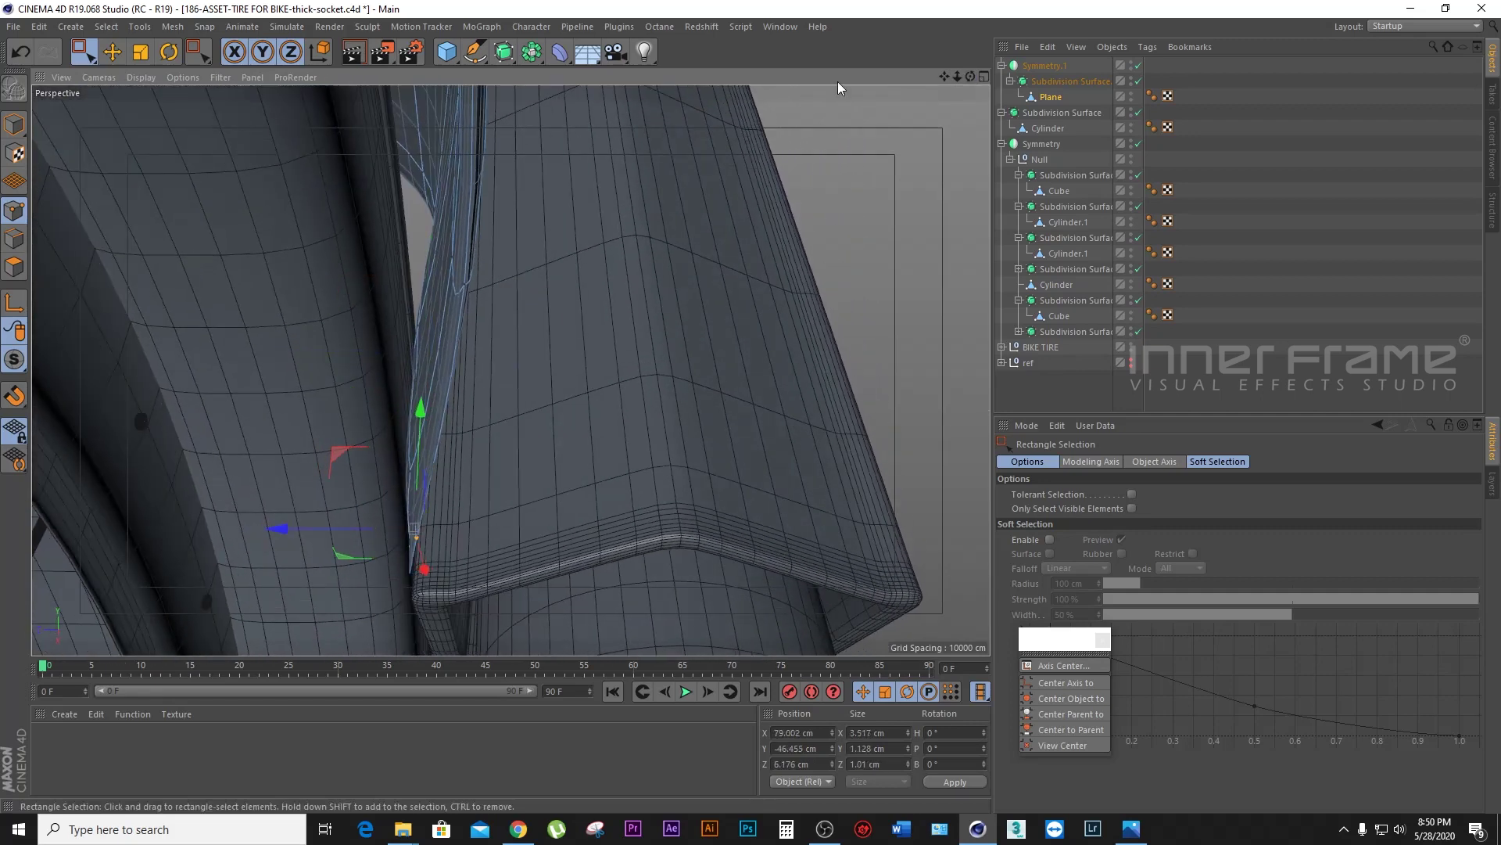
pyautogui.moveTo(970, 77); pyautogui.dragTo(511, 370)
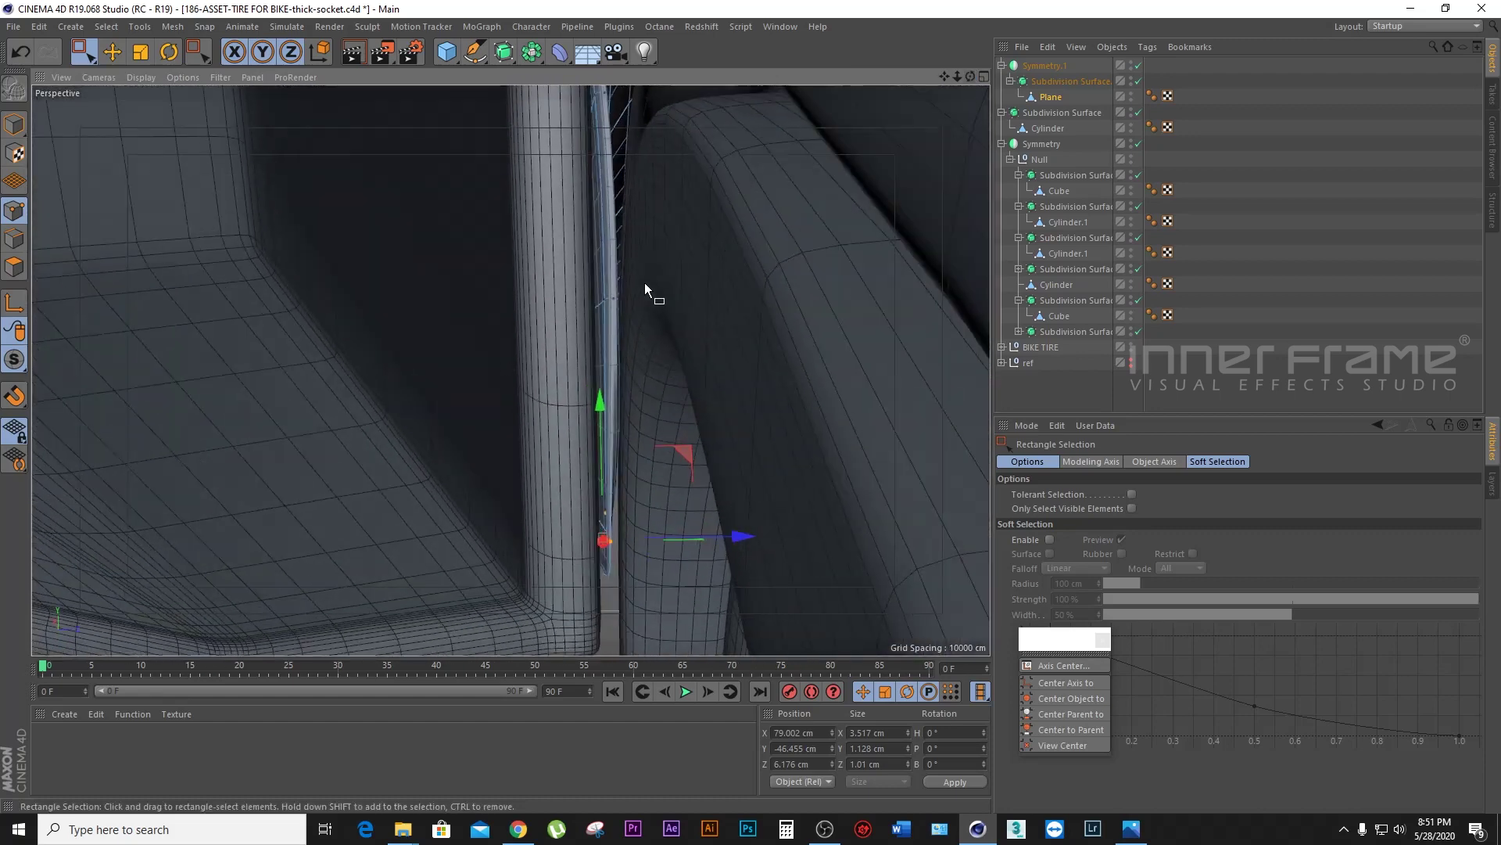
pyautogui.click(665, 305)
pyautogui.moveTo(704, 293); pyautogui.dragTo(704, 295)
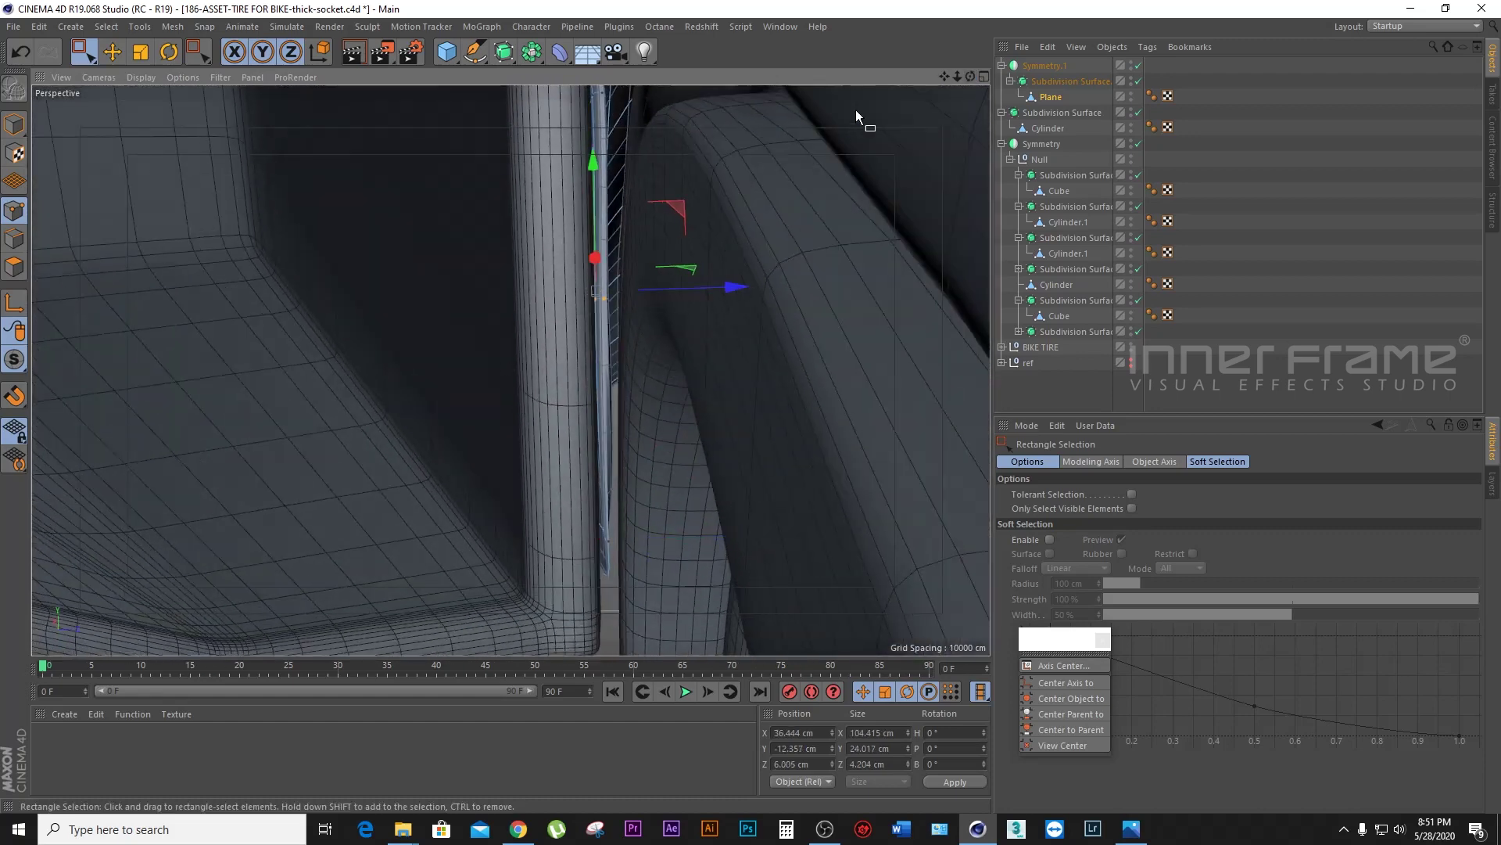
pyautogui.moveTo(970, 76); pyautogui.dragTo(509, 368)
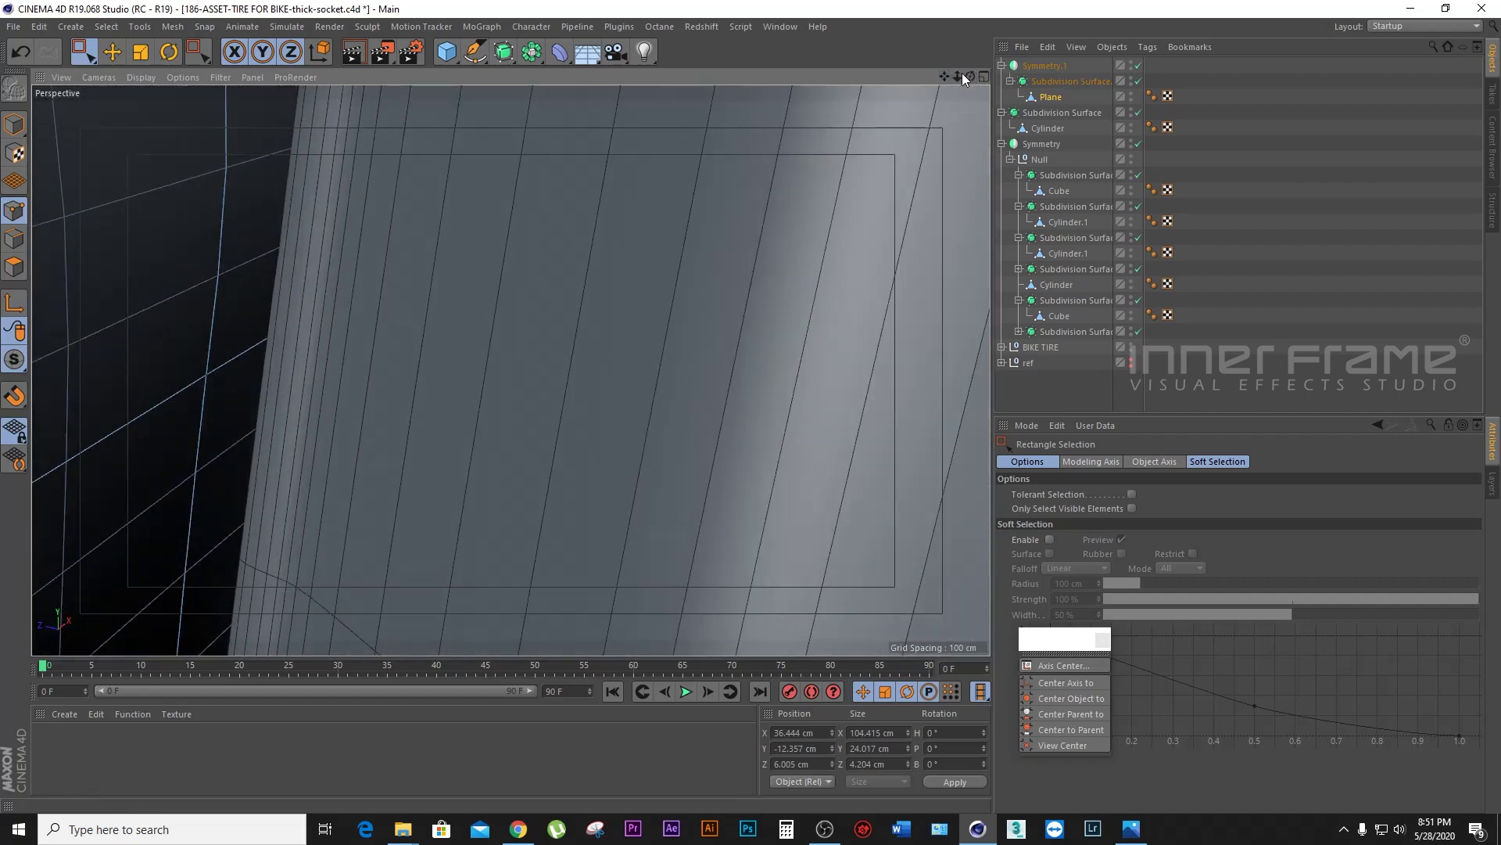
# Step: Select a single fender point near the fork and nudge it along the depth axis
pyautogui.moveTo(969, 76); pyautogui.dragTo(976, 74)
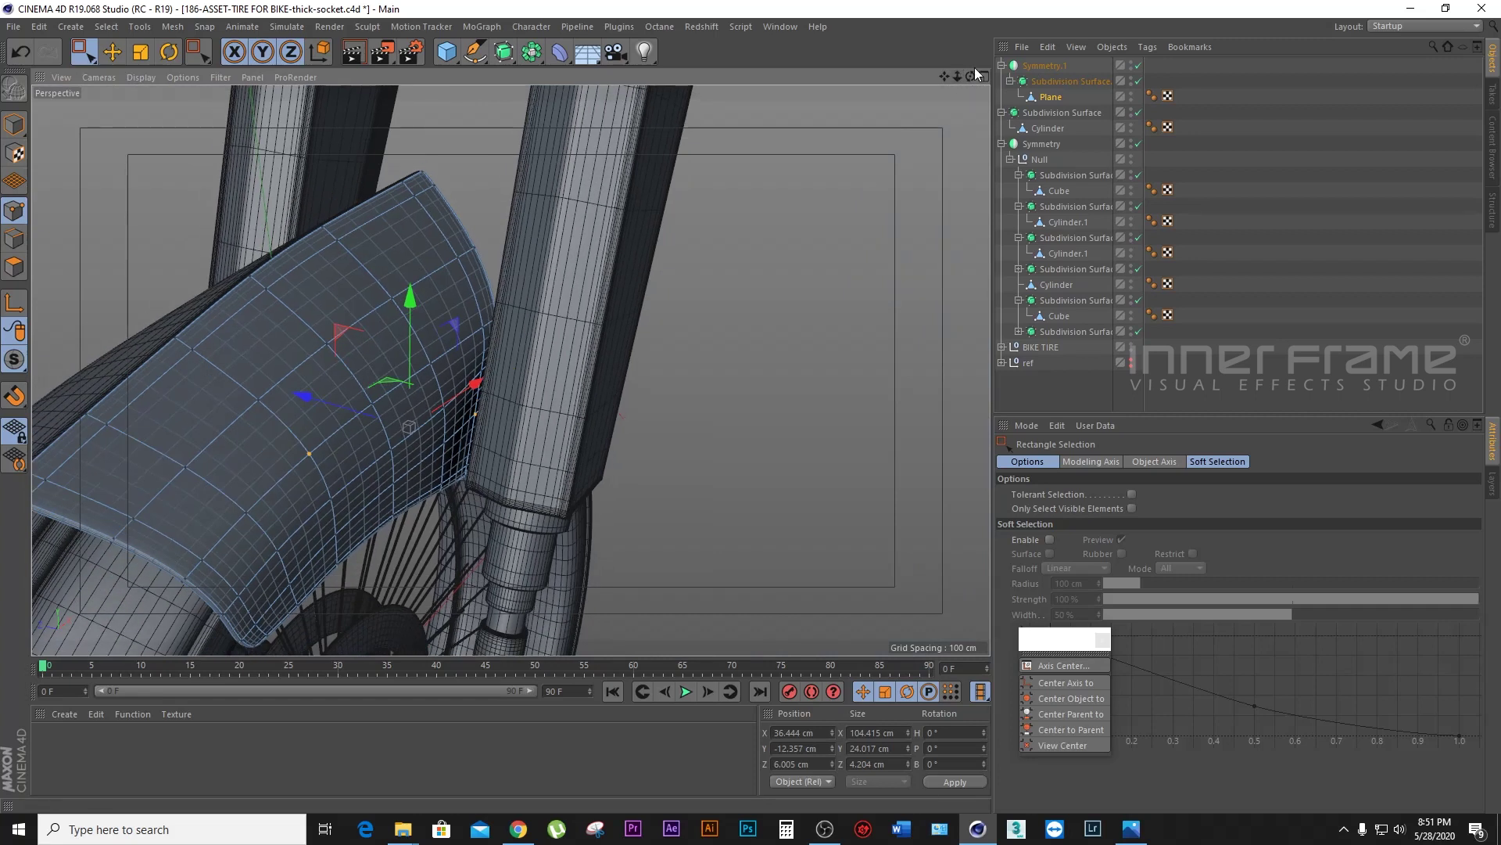
pyautogui.moveTo(945, 75); pyautogui.dragTo(962, 195)
pyautogui.click(912, 195)
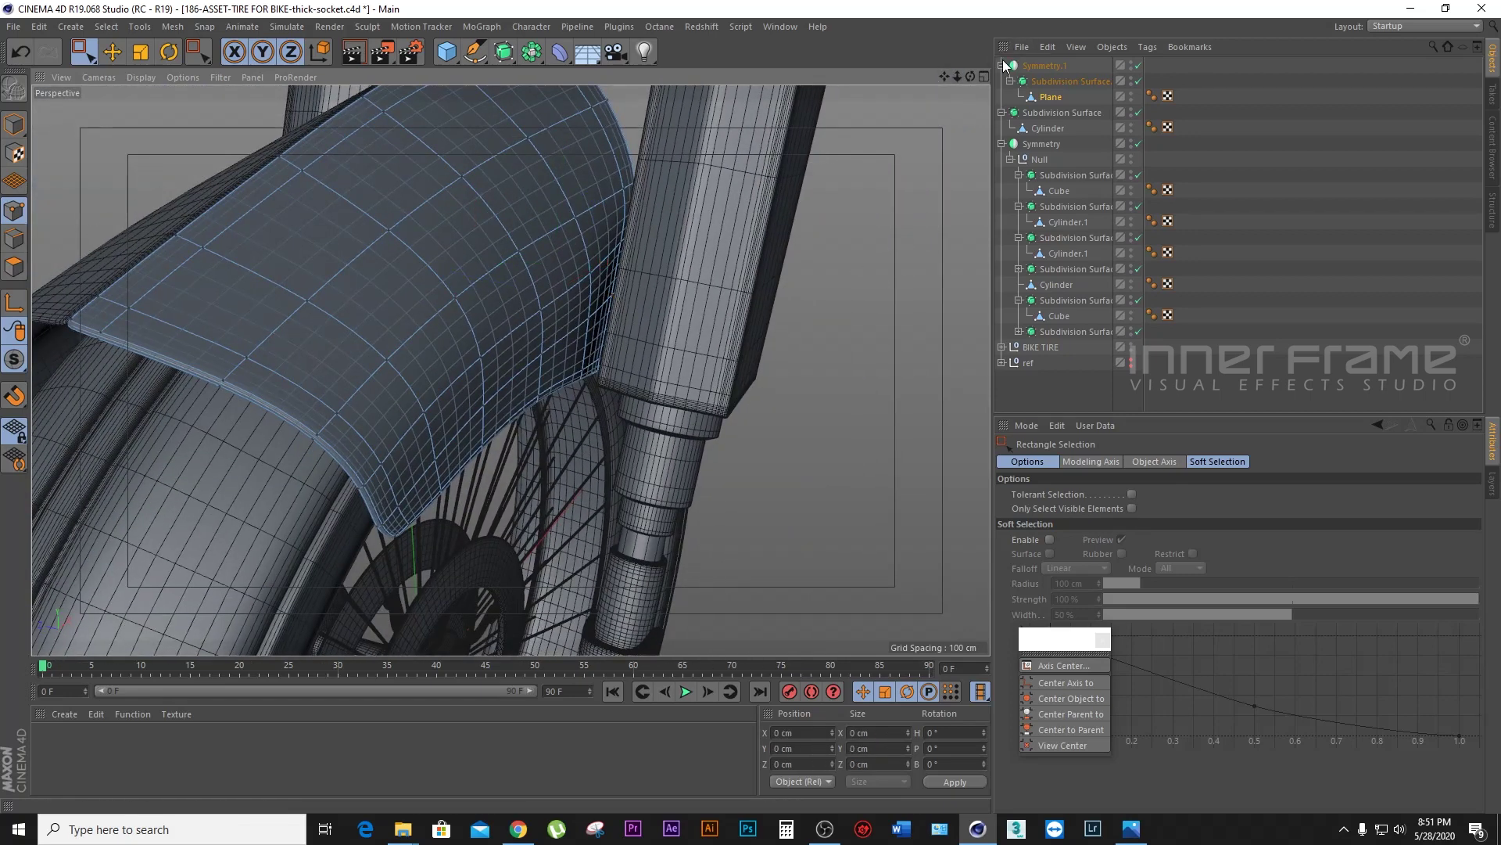
pyautogui.moveTo(970, 76); pyautogui.dragTo(977, 86)
pyautogui.keyDown('alt'); pyautogui.moveTo(511, 370); pyautogui.dragTo(511, 370); pyautogui.keyUp('alt')
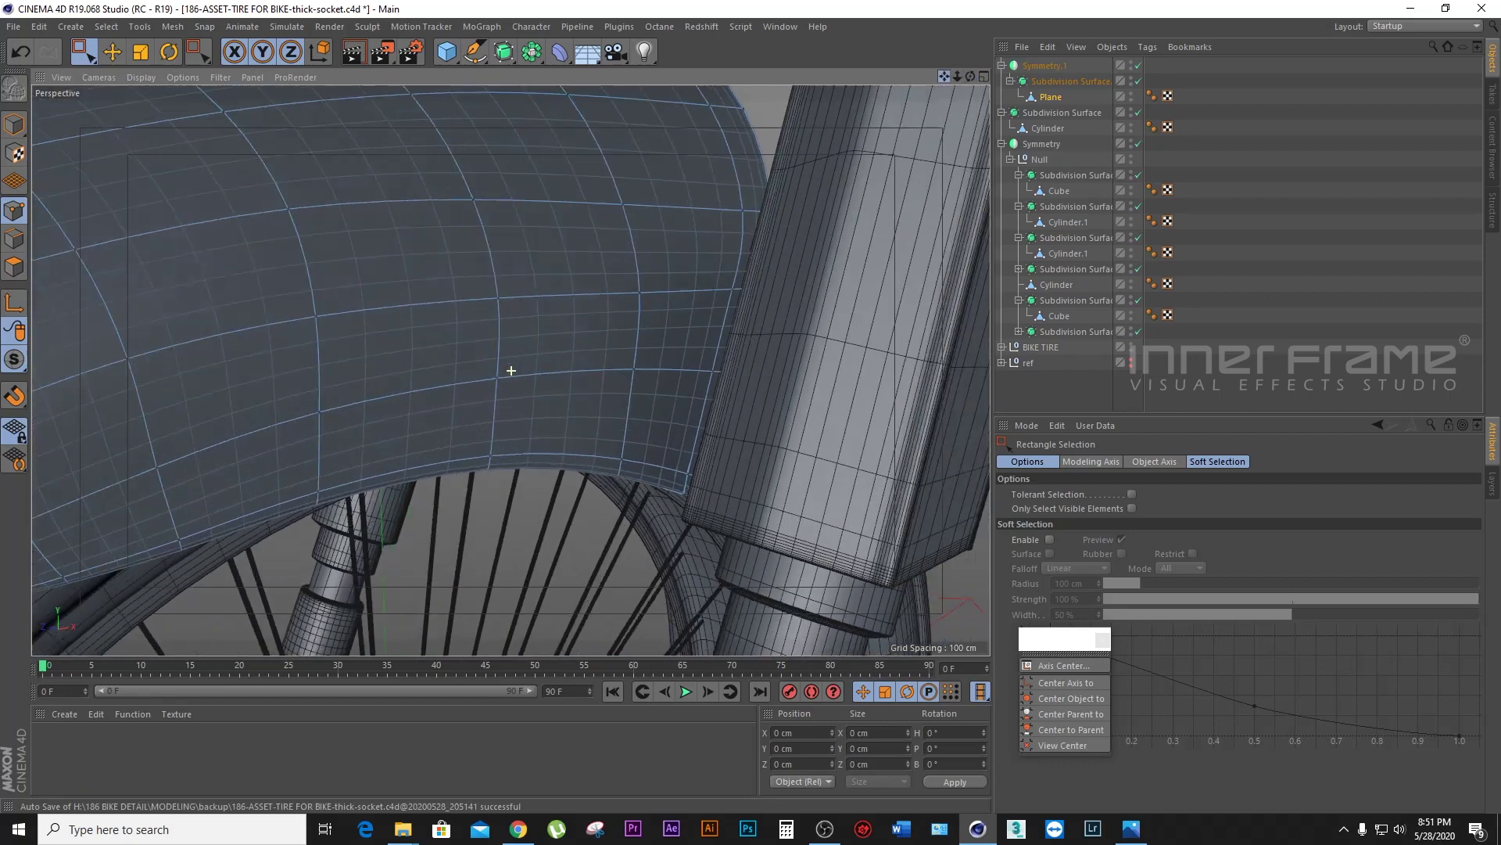
pyautogui.keyDown('alt'); pyautogui.moveTo(680, 302); pyautogui.dragTo(680, 302); pyautogui.keyUp('alt')
pyautogui.moveTo(459, 325); pyautogui.dragTo(542, 395)
pyautogui.moveTo(419, 294); pyautogui.dragTo(408, 283)
pyautogui.moveTo(957, 76)
pyautogui.mouseDown()
pyautogui.moveTo(971, 76)
pyautogui.moveTo(944, 76)
pyautogui.moveTo(957, 75)
pyautogui.mouseUp()
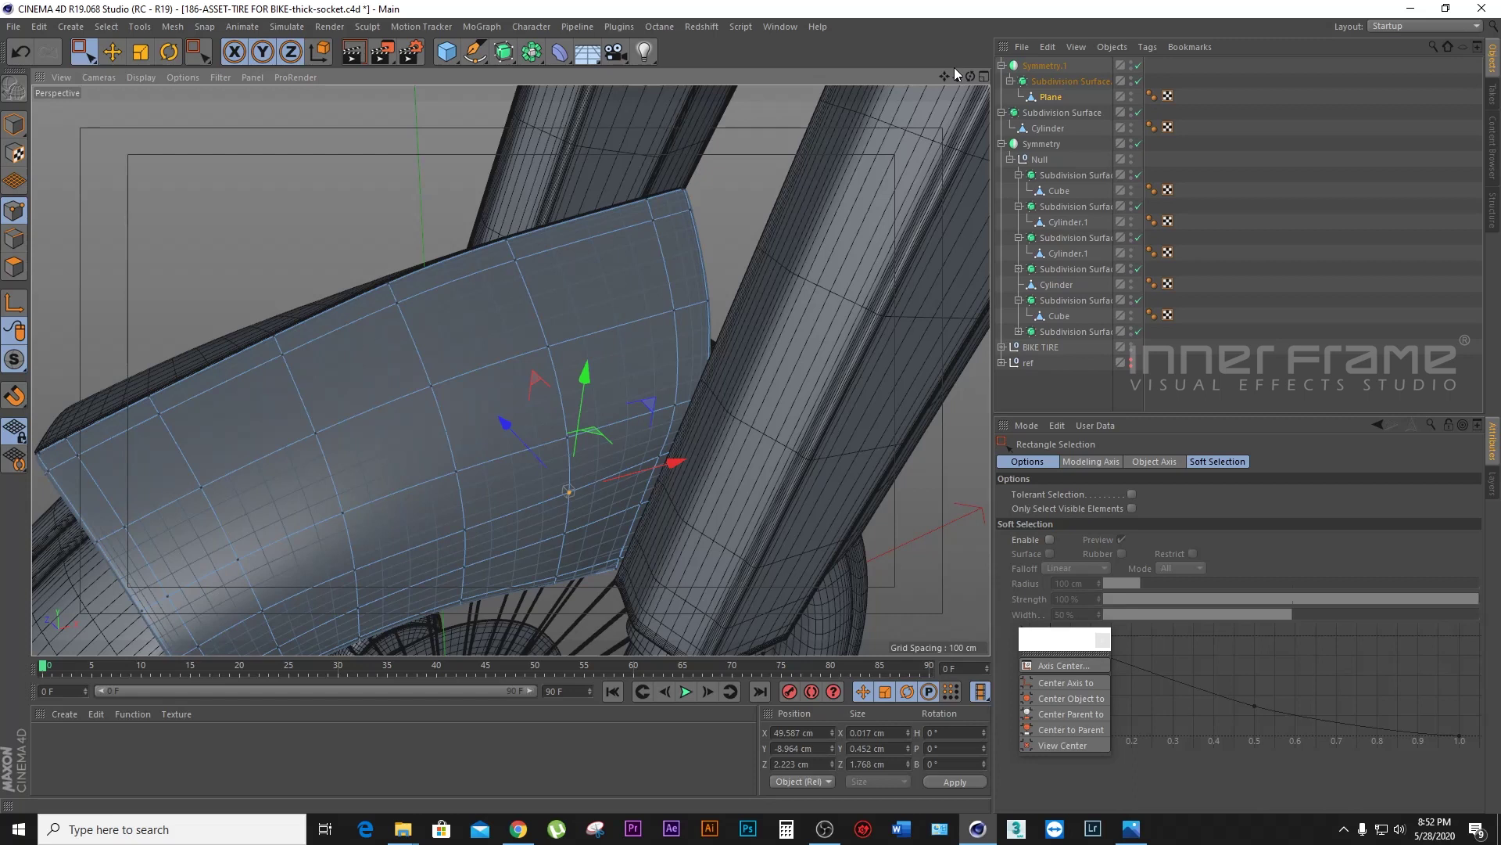
# Step: Return to Model mode with the Move tool and zoom out to show the whole wheel, fork and fender
pyautogui.moveTo(970, 75); pyautogui.dragTo(915, 125)
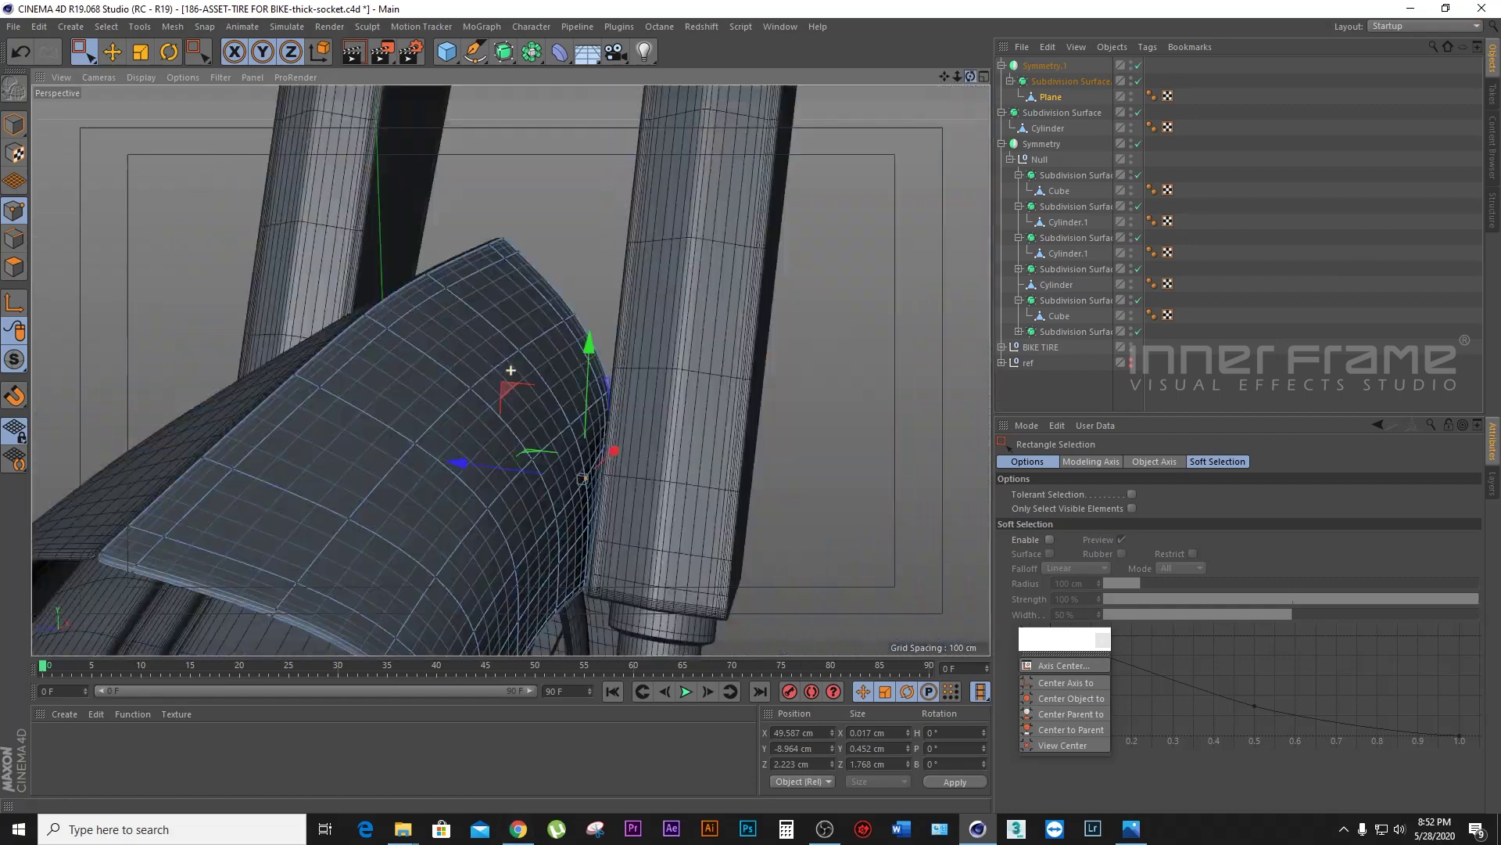
pyautogui.moveTo(915, 125); pyautogui.dragTo(80, 213)
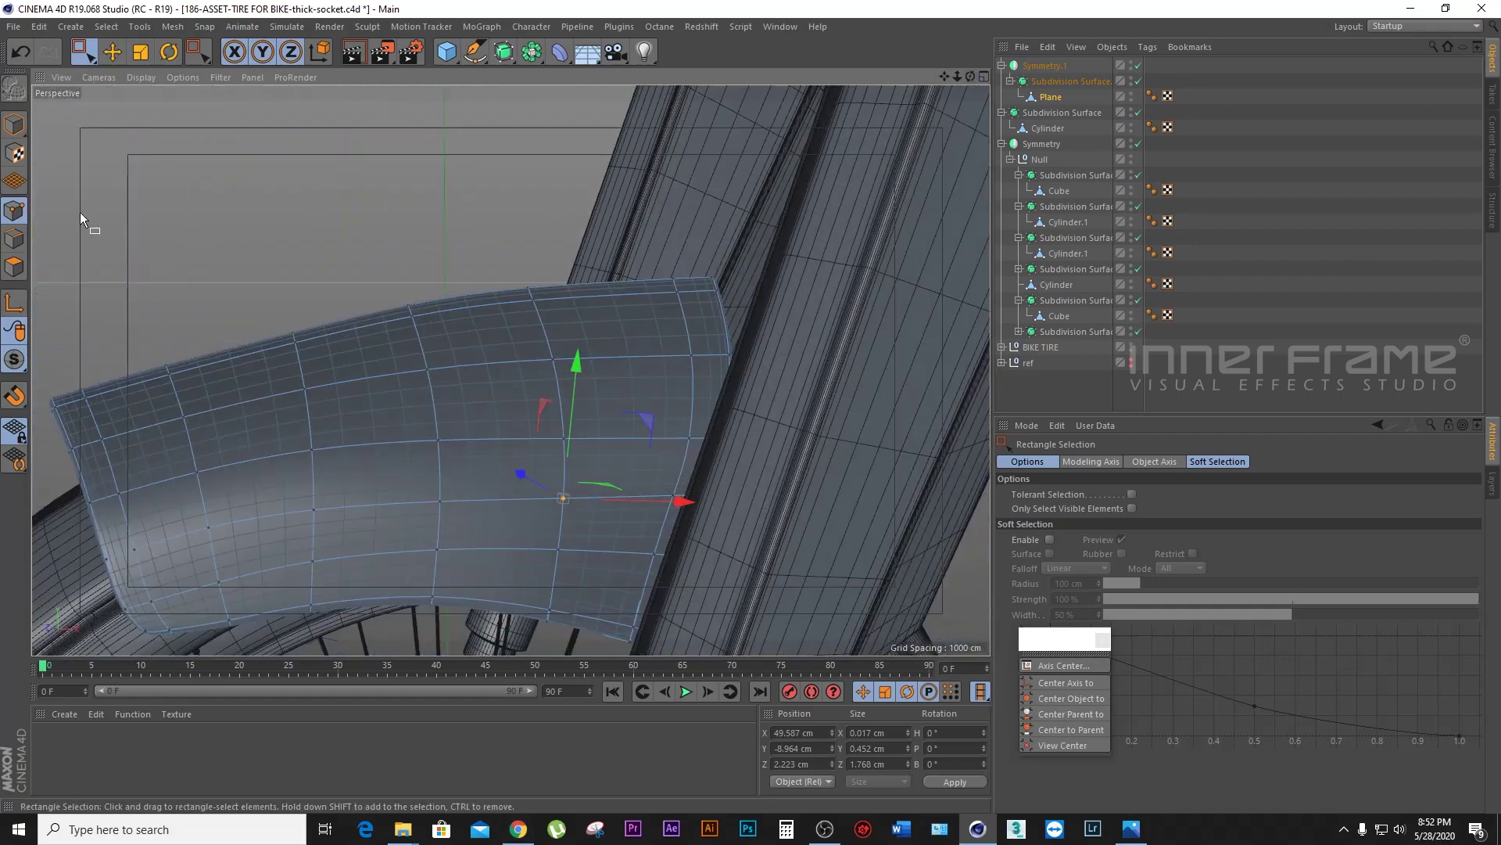
pyautogui.click(23, 124)
pyautogui.click(112, 51)
pyautogui.moveTo(957, 76)
pyautogui.mouseDown()
pyautogui.moveTo(922, 110)
pyautogui.moveTo(963, 80)
pyautogui.moveTo(950, 98)
pyautogui.mouseUp()
# Step: Switch the display to Gouraud Shading and raise Symmetry.1 slightly above the tire
pyautogui.click(141, 76)
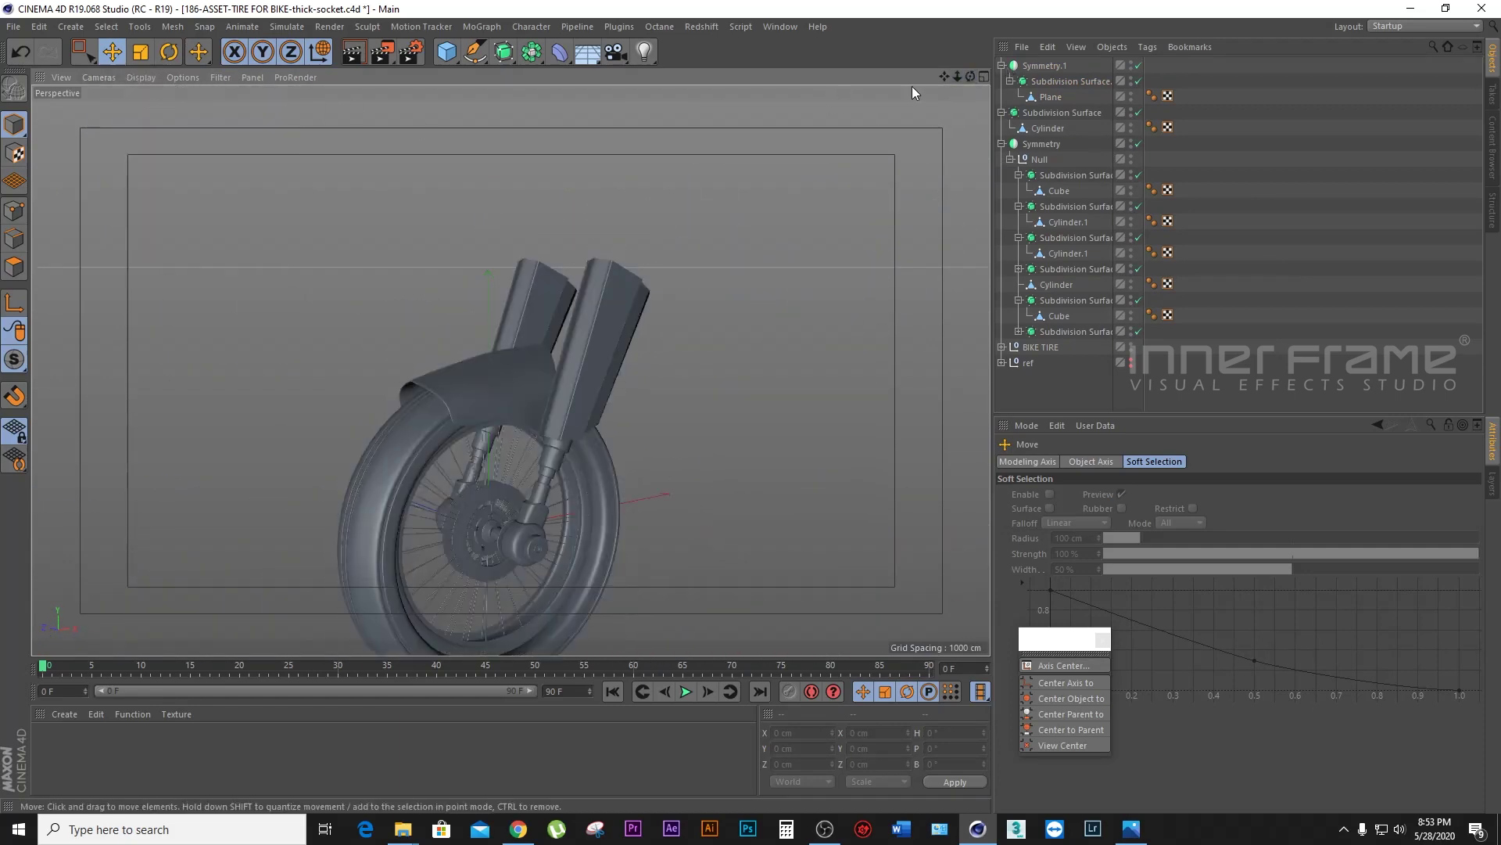
pyautogui.moveTo(970, 76); pyautogui.dragTo(950, 86)
pyautogui.keyDown('alt'); pyautogui.moveTo(511, 370); pyautogui.dragTo(510, 370); pyautogui.keyUp('alt')
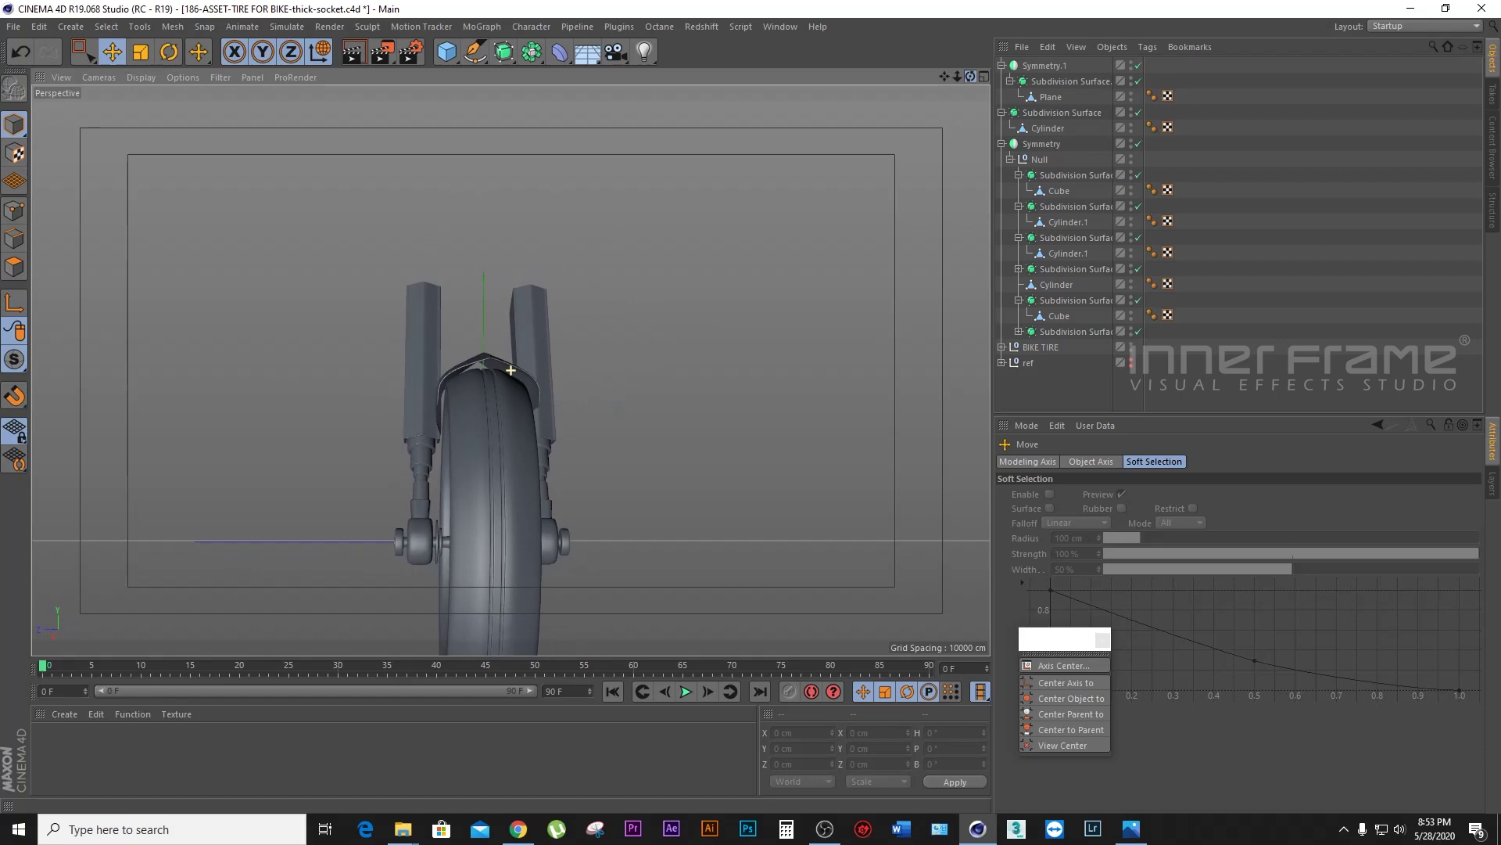
pyautogui.keyDown('alt'); pyautogui.moveTo(511, 370); pyautogui.dragTo(511, 370); pyautogui.keyUp('alt')
pyautogui.click(1045, 66)
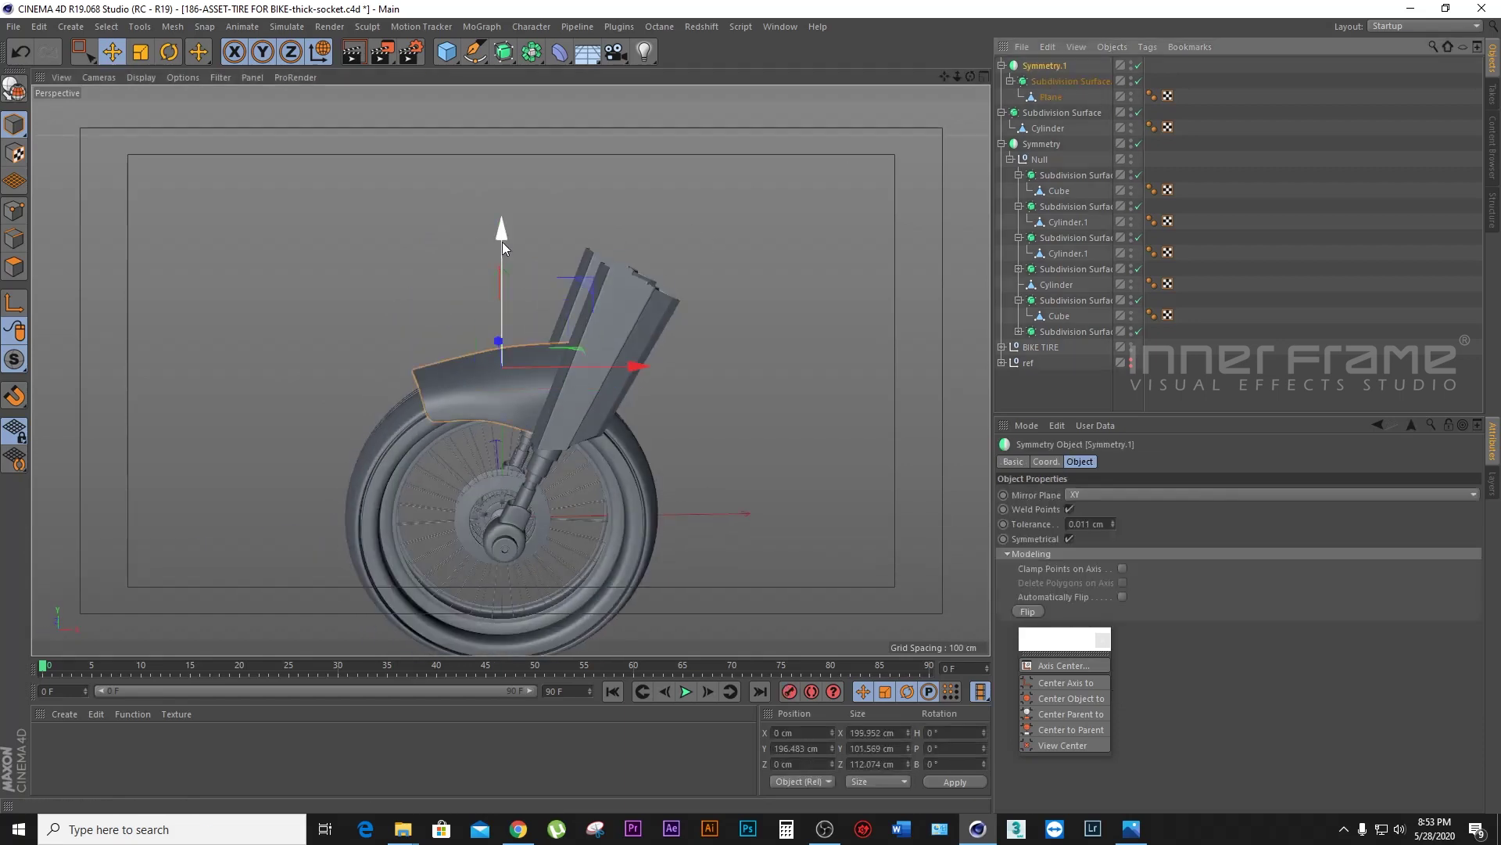
pyautogui.moveTo(501, 248); pyautogui.dragTo(506, 237)
pyautogui.moveTo(970, 76); pyautogui.dragTo(969, 76)
pyautogui.keyDown('alt'); pyautogui.moveTo(511, 370); pyautogui.dragTo(485, 375); pyautogui.keyUp('alt')
# Step: Deselect the fender and save the scene with Ctrl+S
pyautogui.click(1269, 166)
pyautogui.moveTo(970, 76); pyautogui.dragTo(971, 79)
pyautogui.hotkey('ctrl', 's')
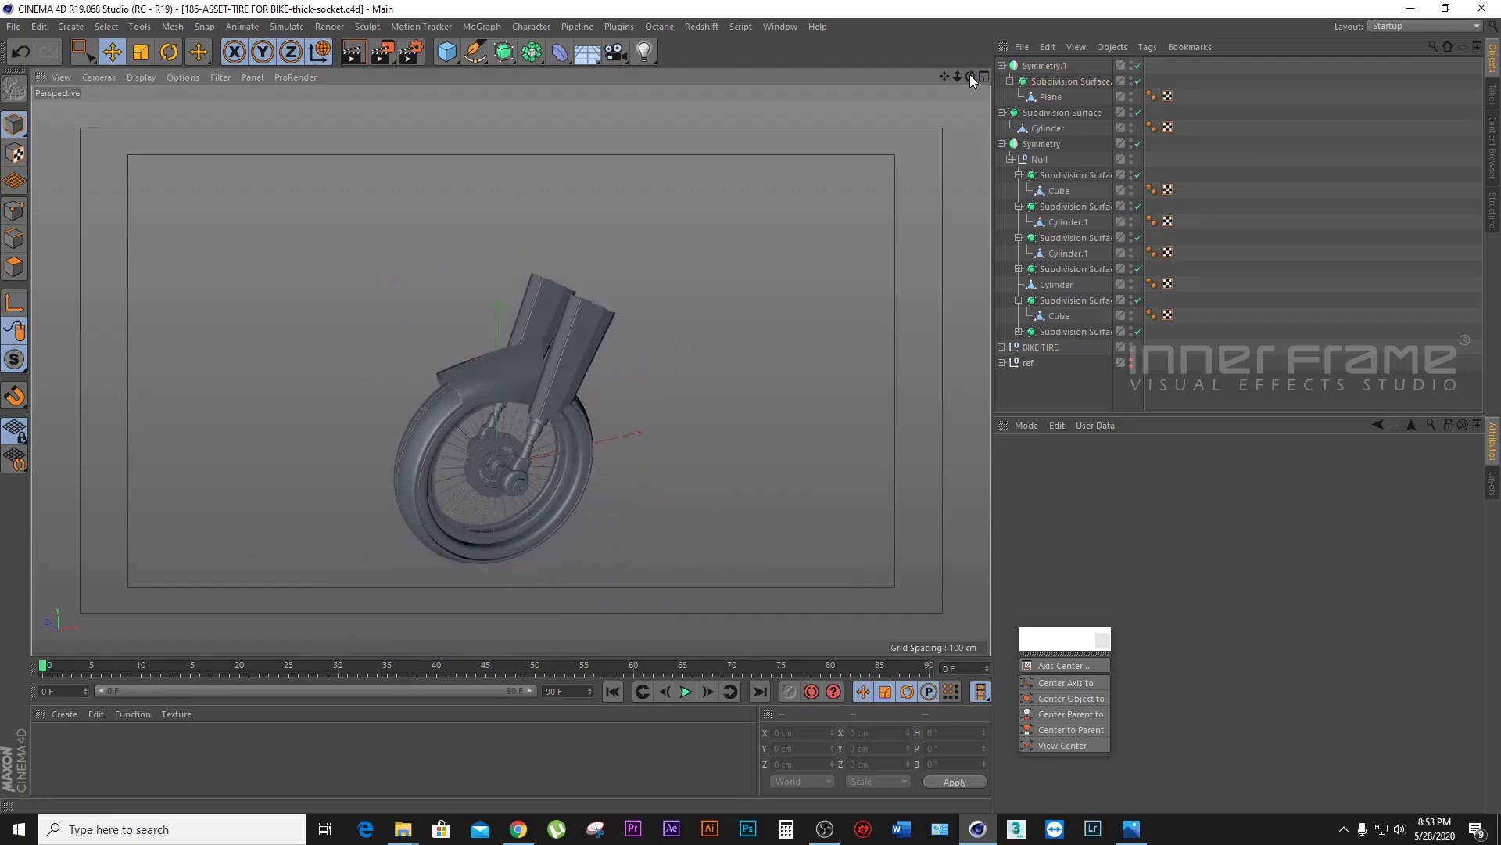
pyautogui.moveTo(957, 76); pyautogui.dragTo(956, 72)
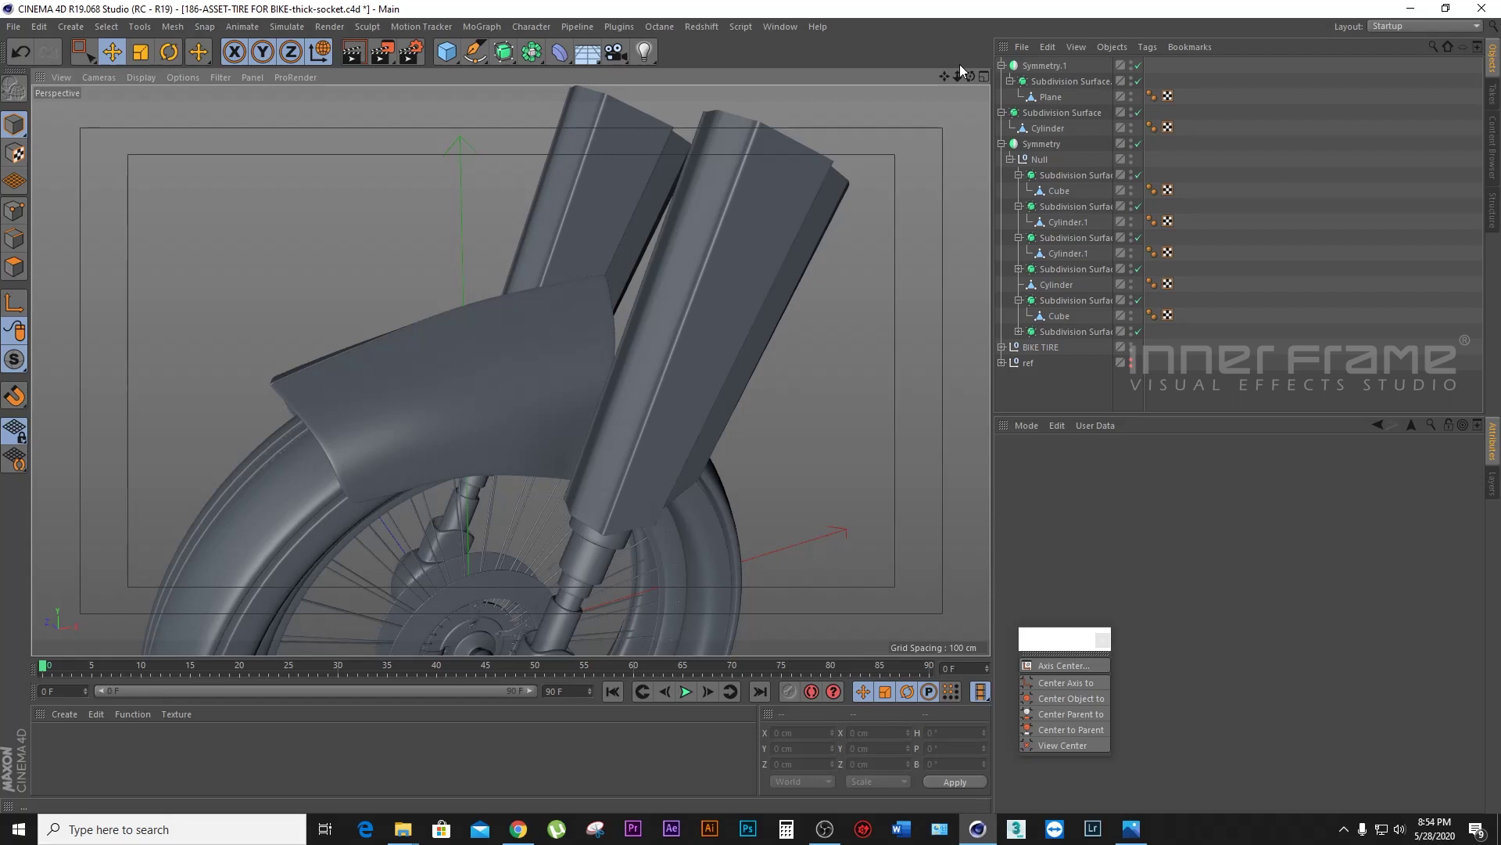
# Step: Save the bike wheel scene once more with Ctrl+S
pyautogui.hotkey('ctrl', 's')
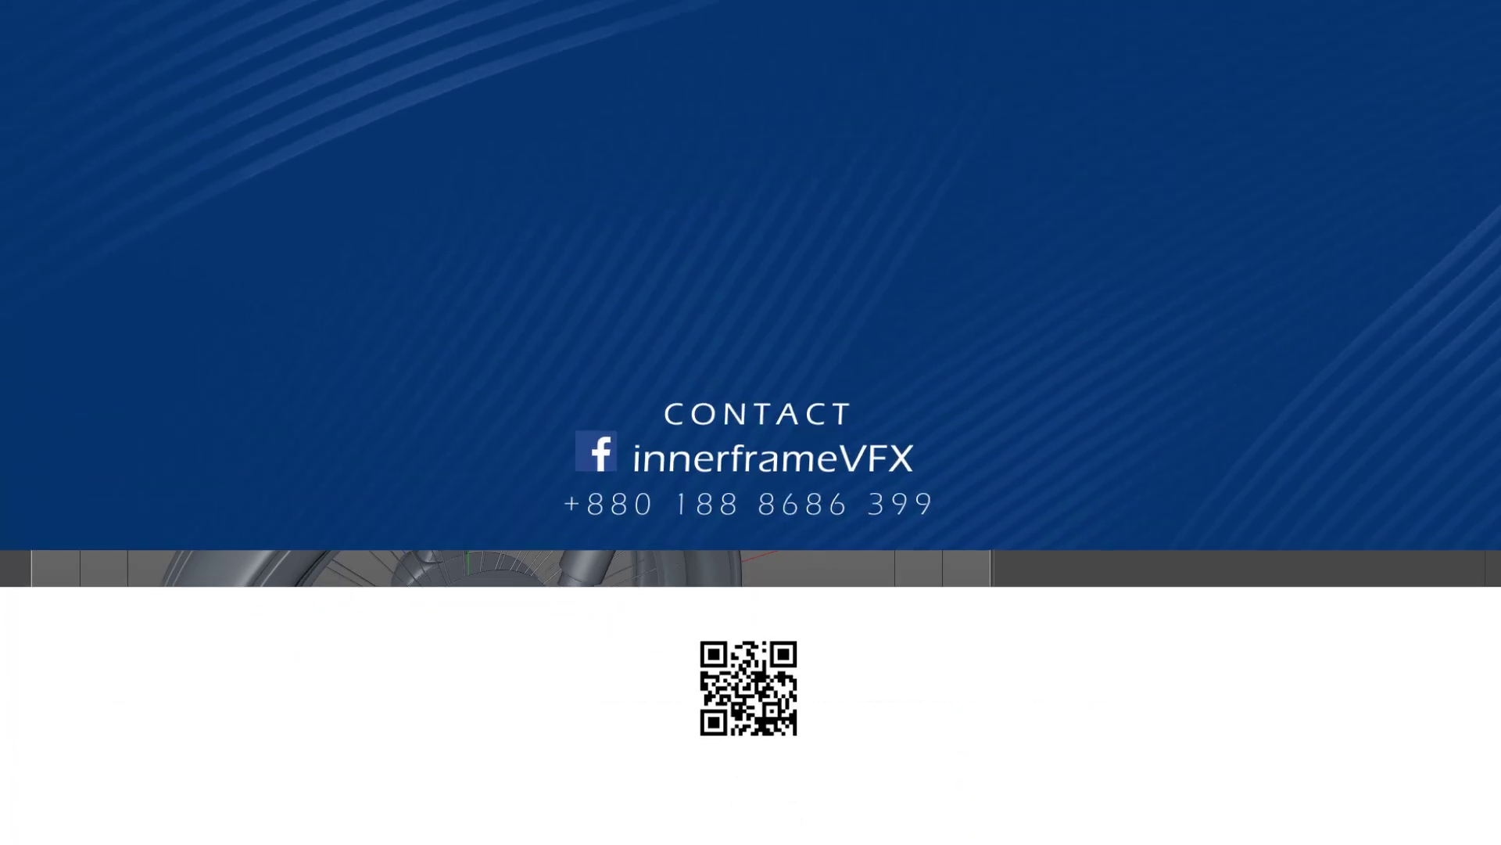